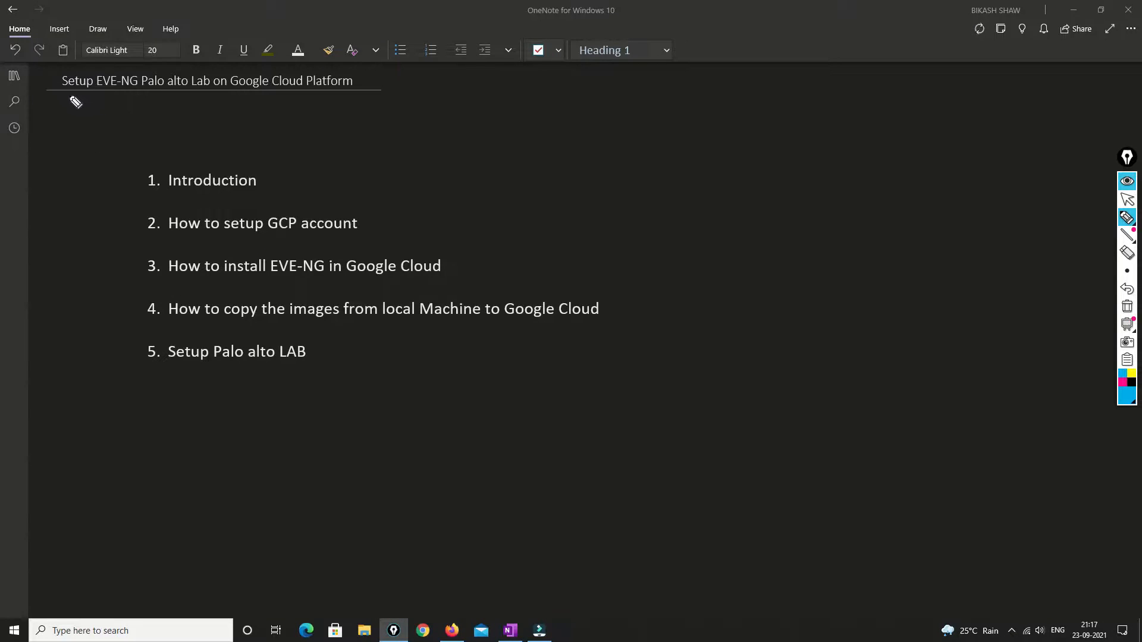
# Underline 'Setup EVE-NG and Palo alto Lab' and 'Google Cloud Platform' in the page title
pyautogui.moveTo(57, 91); pyautogui.dragTo(217, 90)
pyautogui.moveTo(99, 91); pyautogui.dragTo(132, 91)
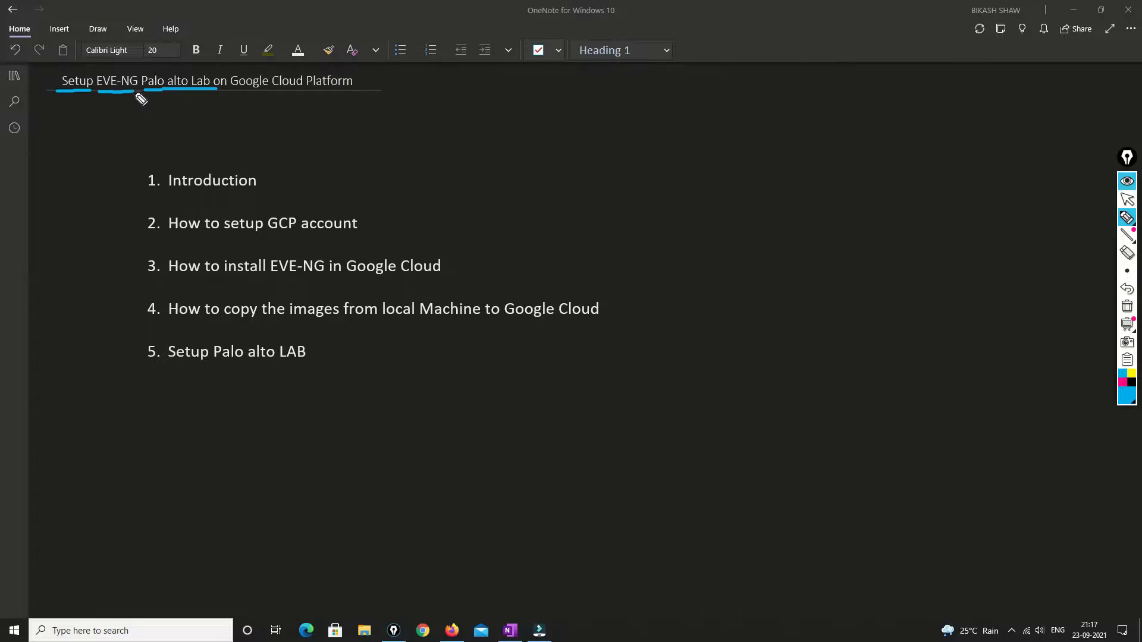
pyautogui.moveTo(232, 92); pyautogui.dragTo(373, 93)
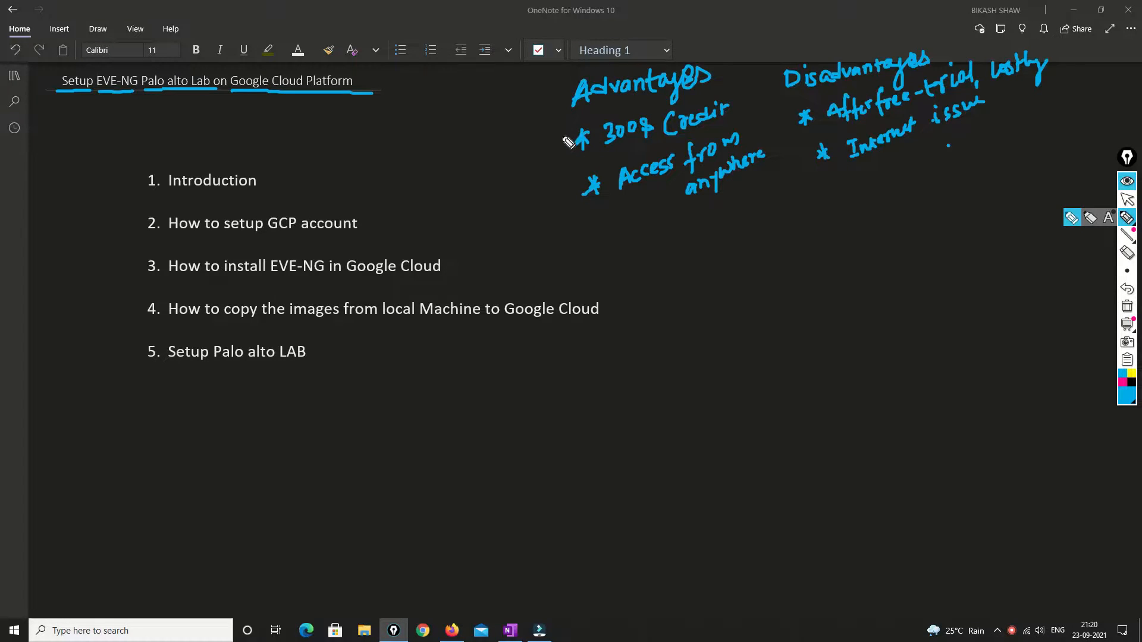
# Mark the Advantages and Disadvantages headings, underline '300$ Credit' and add a credit value note and arrow
pyautogui.moveTo(673, 61); pyautogui.dragTo(735, 37)
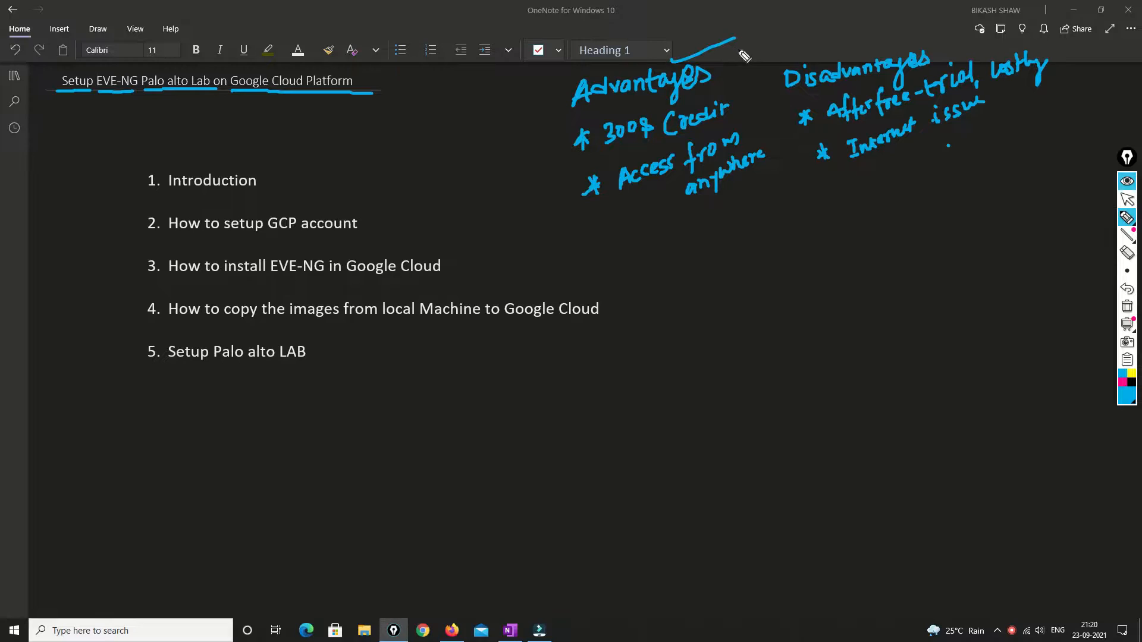
pyautogui.moveTo(867, 44); pyautogui.dragTo(903, 38)
pyautogui.moveTo(319, 102); pyautogui.dragTo(359, 105)
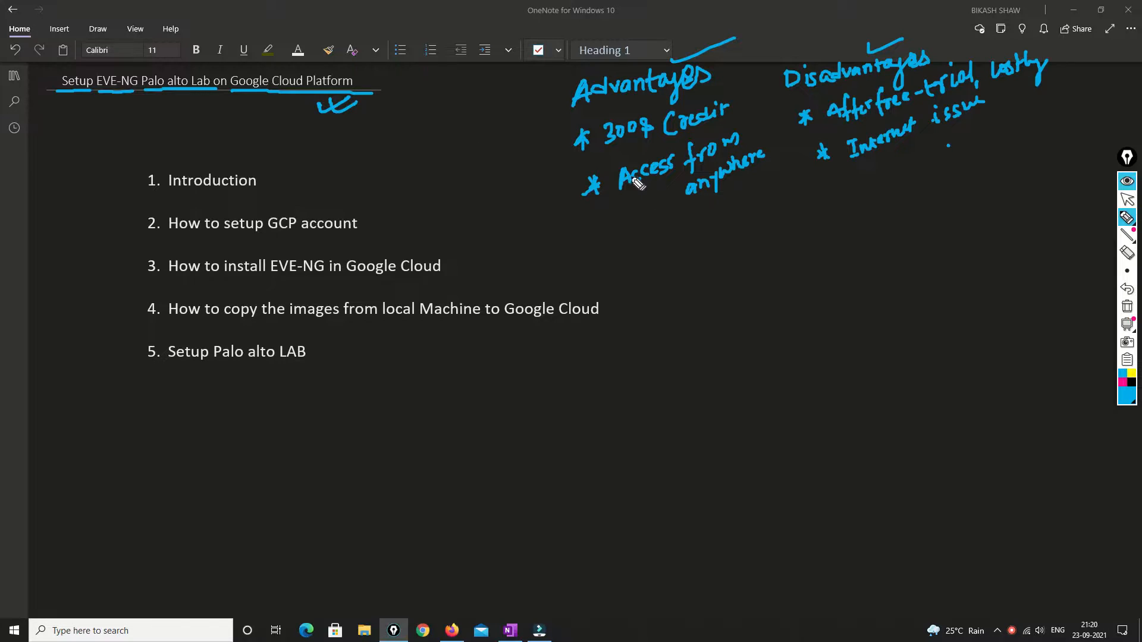
pyautogui.moveTo(610, 154); pyautogui.dragTo(751, 117)
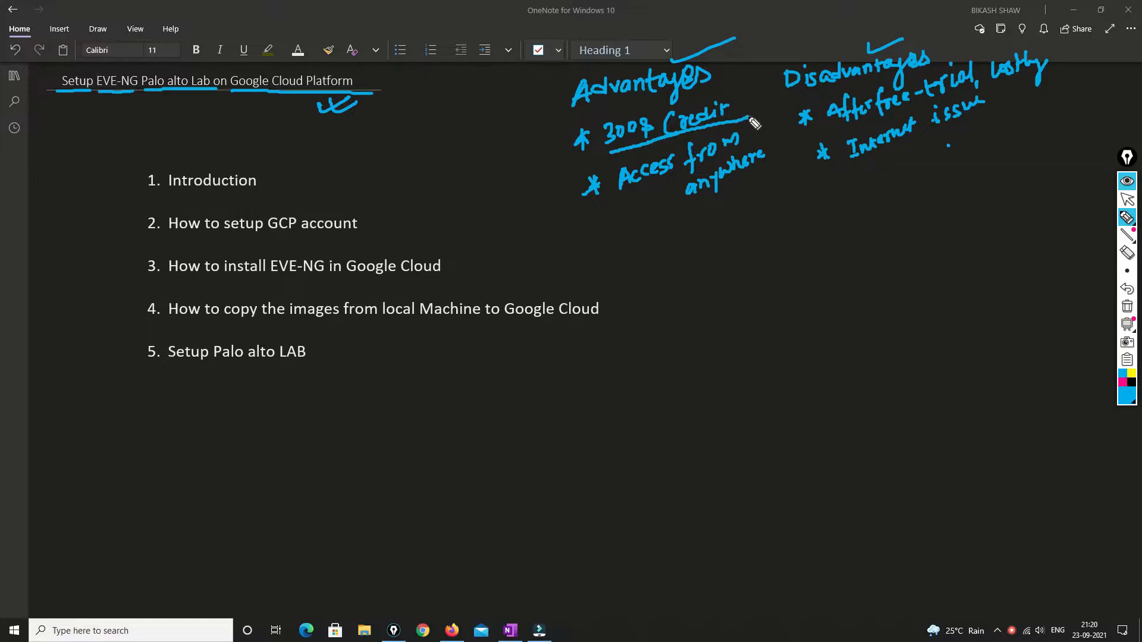
pyautogui.moveTo(753, 50); pyautogui.dragTo(779, 25)
pyautogui.moveTo(780, 13); pyautogui.dragTo(793, 22)
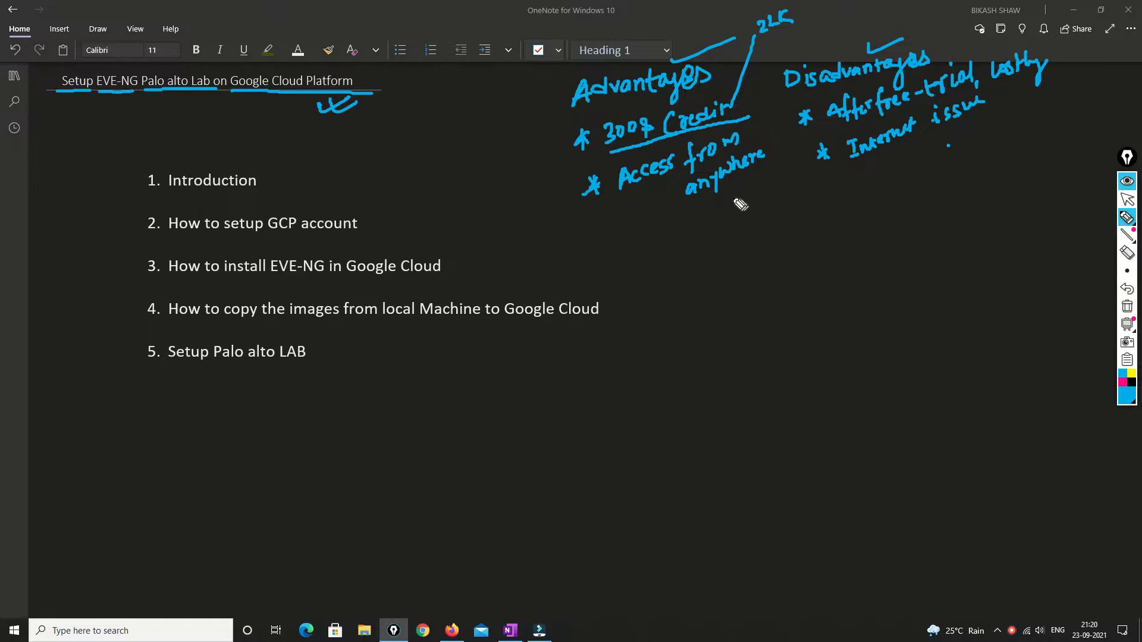
pyautogui.moveTo(634, 209)
pyautogui.mouseDown()
pyautogui.moveTo(577, 221)
pyautogui.moveTo(592, 226)
pyautogui.mouseUp()
# Link Credit to the after-free-trial point, mark 'costly', and underline 'Internet issue' with a down arrow
pyautogui.moveTo(744, 105); pyautogui.dragTo(803, 102)
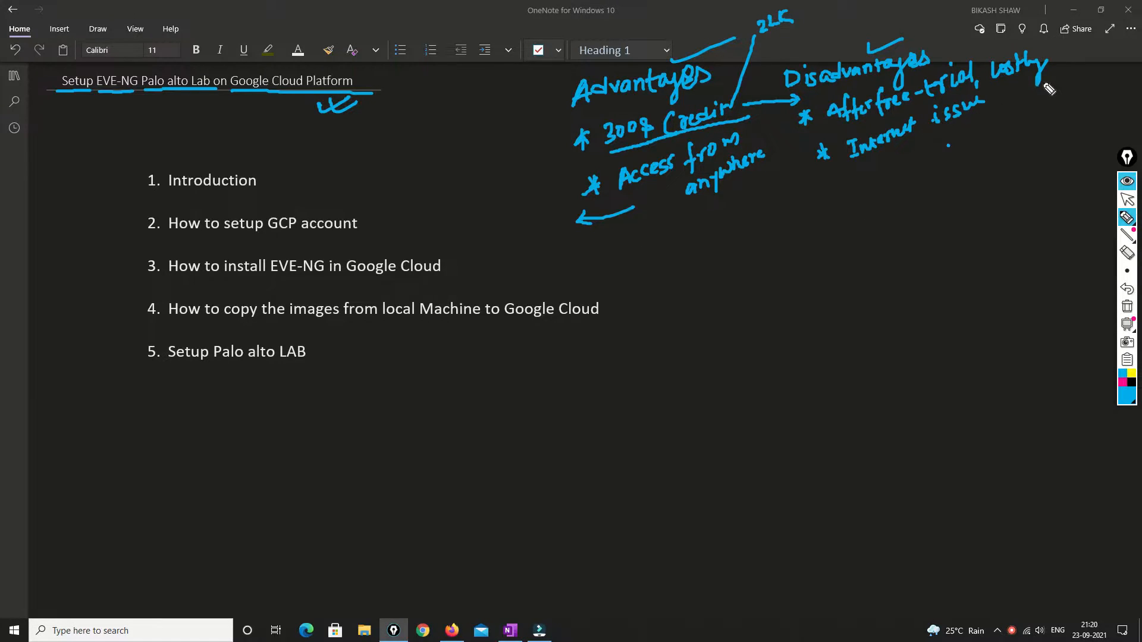
pyautogui.moveTo(1064, 62); pyautogui.dragTo(1109, 60)
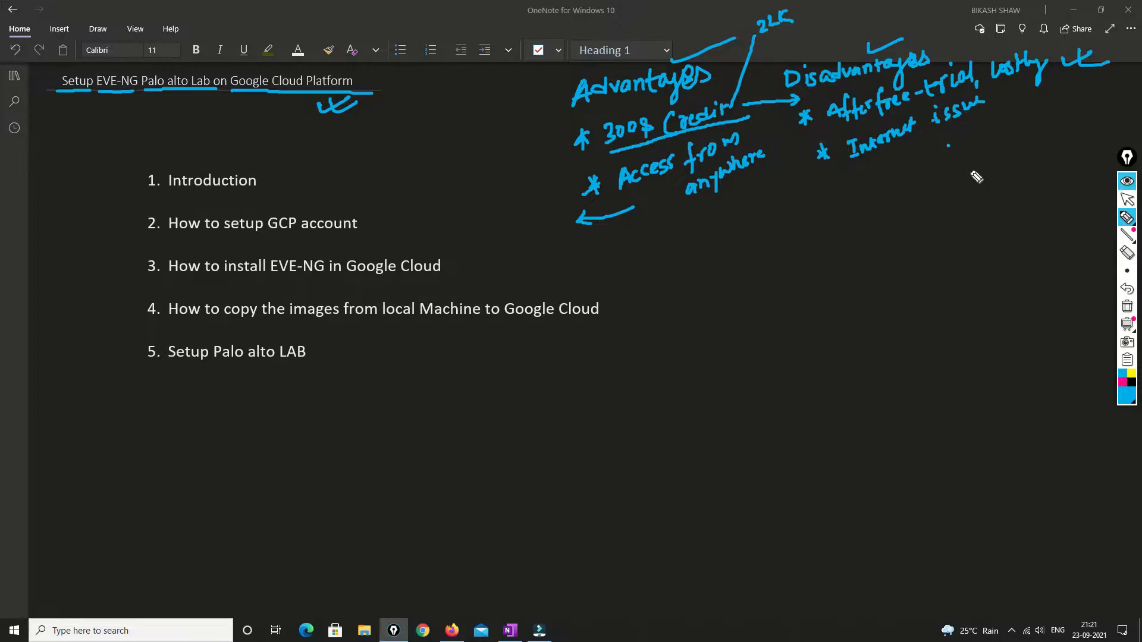
pyautogui.moveTo(945, 132)
pyautogui.mouseDown()
pyautogui.moveTo(947, 160)
pyautogui.moveTo(955, 148)
pyautogui.mouseUp()
pyautogui.moveTo(863, 164); pyautogui.dragTo(1005, 111)
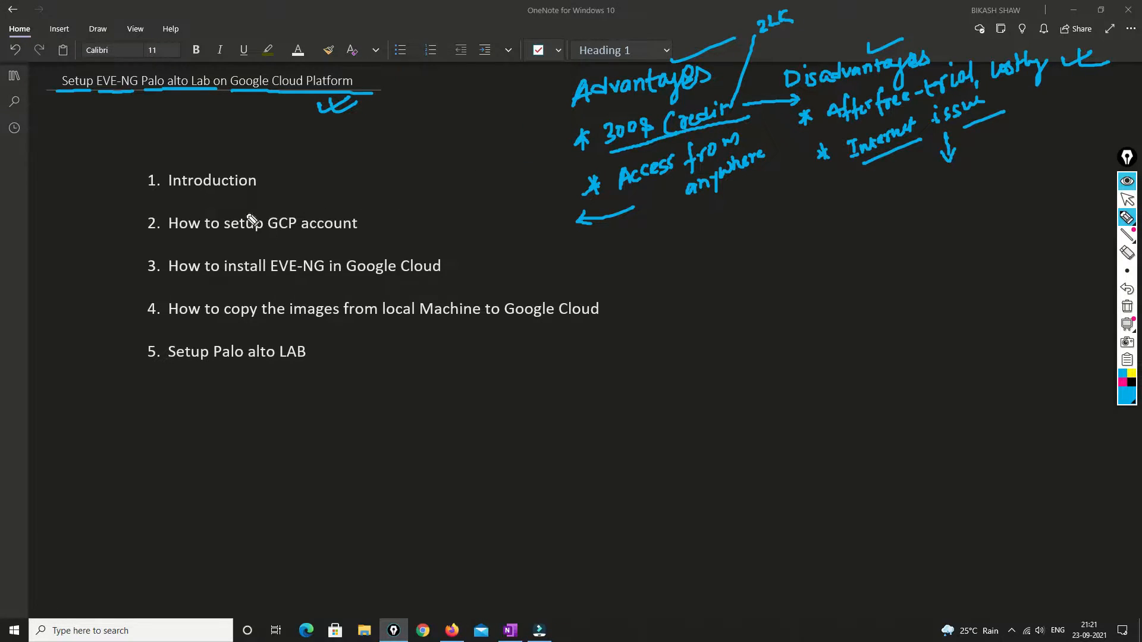
# Tick all five agenda items, from Introduction through Setup Palo alto LAB
pyautogui.moveTo(267, 177)
pyautogui.mouseDown()
pyautogui.moveTo(273, 187)
pyautogui.moveTo(315, 167)
pyautogui.mouseUp()
pyautogui.moveTo(274, 101); pyautogui.dragTo(279, 110)
pyautogui.click(369, 221)
pyautogui.moveTo(370, 221); pyautogui.dragTo(431, 203)
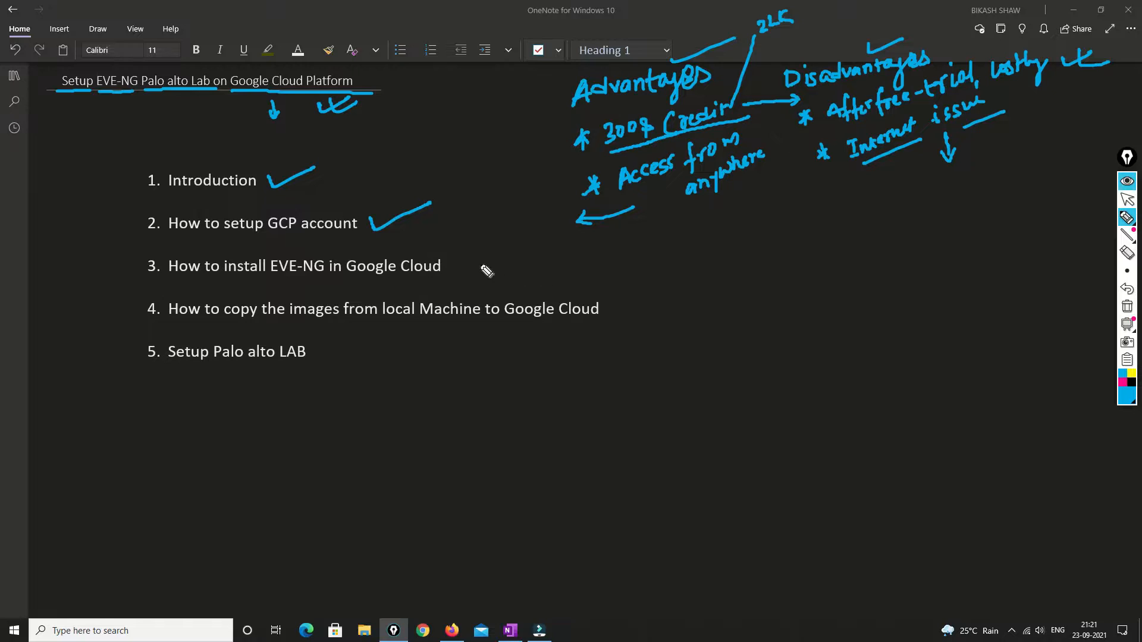
pyautogui.moveTo(459, 259)
pyautogui.mouseDown()
pyautogui.moveTo(468, 268)
pyautogui.moveTo(511, 244)
pyautogui.mouseUp()
pyautogui.moveTo(612, 306); pyautogui.dragTo(655, 291)
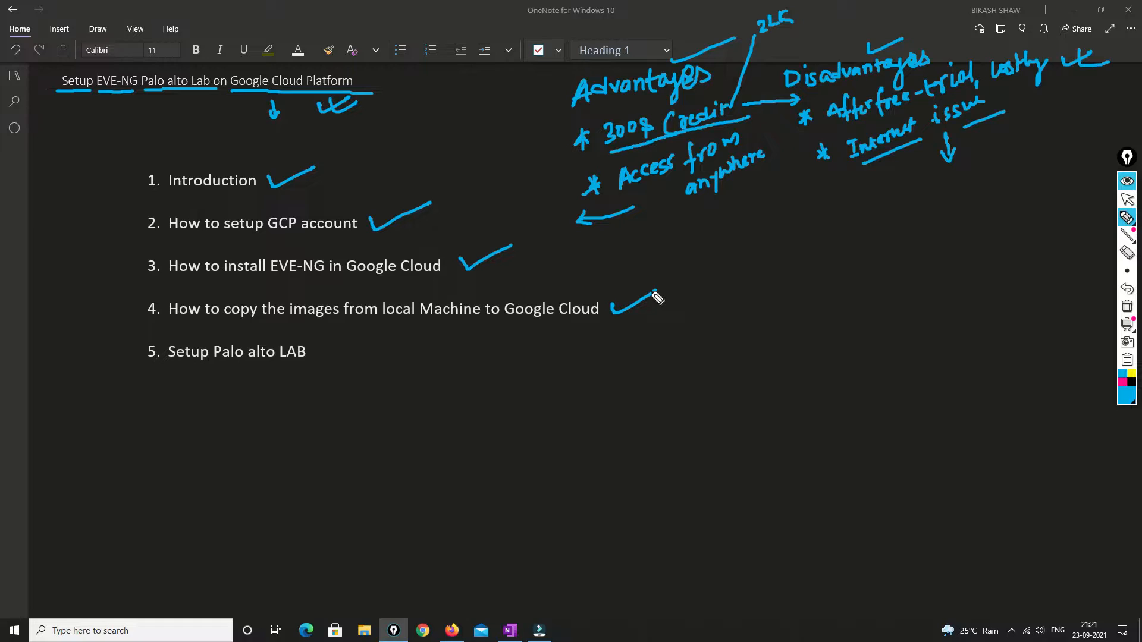
pyautogui.moveTo(315, 347); pyautogui.dragTo(347, 341)
# Bracket the agenda items on the left with a downward arrow and handwrite detail notes beneath
pyautogui.moveTo(119, 171); pyautogui.dragTo(133, 354)
pyautogui.moveTo(112, 310); pyautogui.dragTo(104, 343)
pyautogui.moveTo(111, 410); pyautogui.dragTo(125, 400)
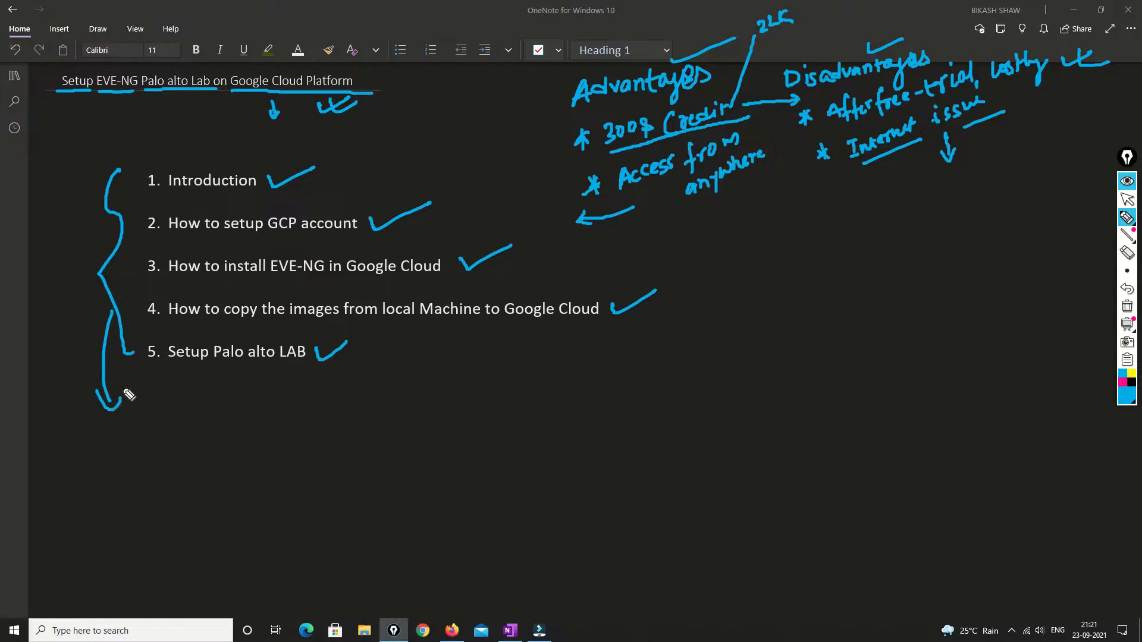
pyautogui.moveTo(121, 439)
pyautogui.mouseDown()
pyautogui.moveTo(101, 466)
pyautogui.moveTo(159, 441)
pyautogui.moveTo(145, 485)
pyautogui.moveTo(164, 507)
pyautogui.moveTo(179, 497)
pyautogui.moveTo(176, 515)
pyautogui.moveTo(193, 528)
pyautogui.mouseUp()
pyautogui.click(140, 509)
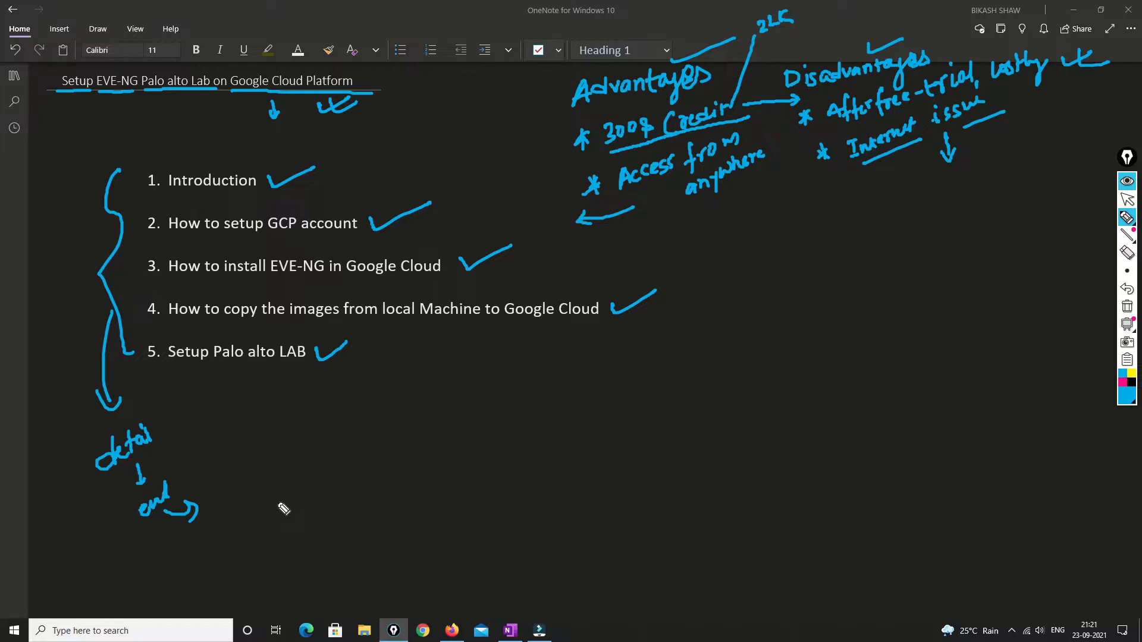
pyautogui.moveTo(237, 432)
pyautogui.mouseDown()
pyautogui.moveTo(240, 456)
pyautogui.moveTo(277, 436)
pyautogui.mouseUp()
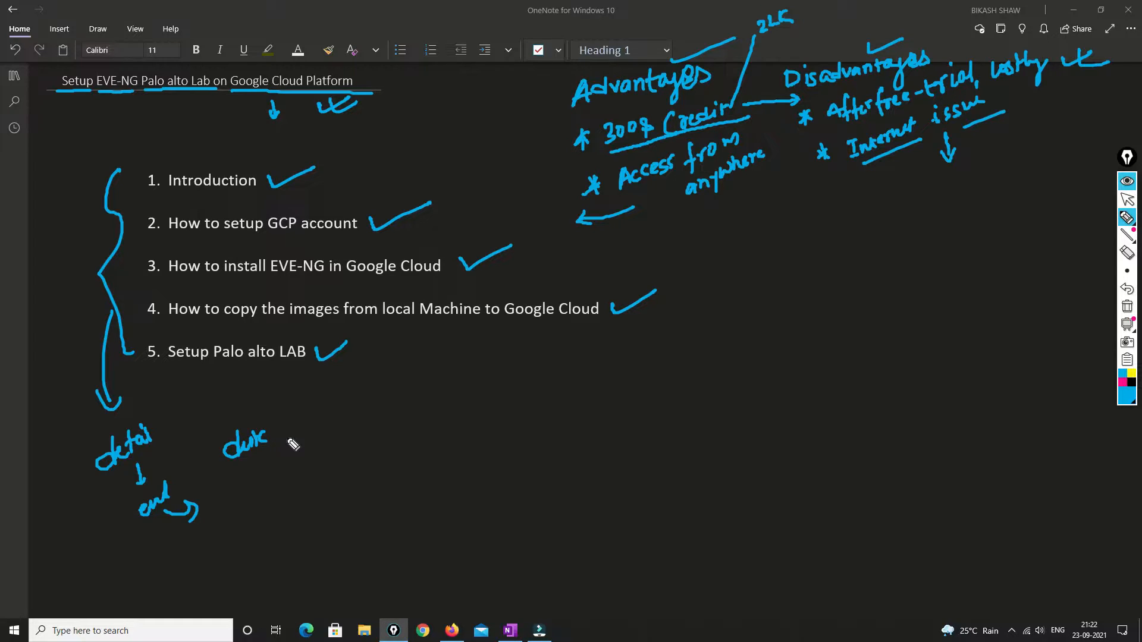
pyautogui.moveTo(198, 489); pyautogui.dragTo(207, 445)
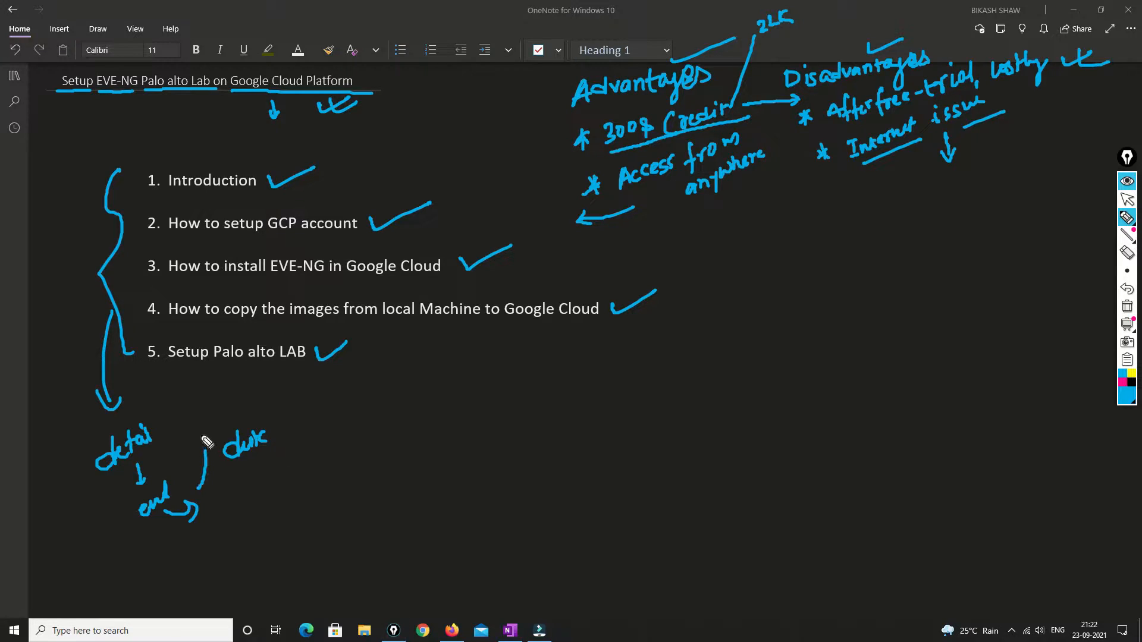
pyautogui.moveTo(209, 406)
pyautogui.mouseDown()
pyautogui.moveTo(268, 403)
pyautogui.moveTo(306, 372)
pyautogui.mouseUp()
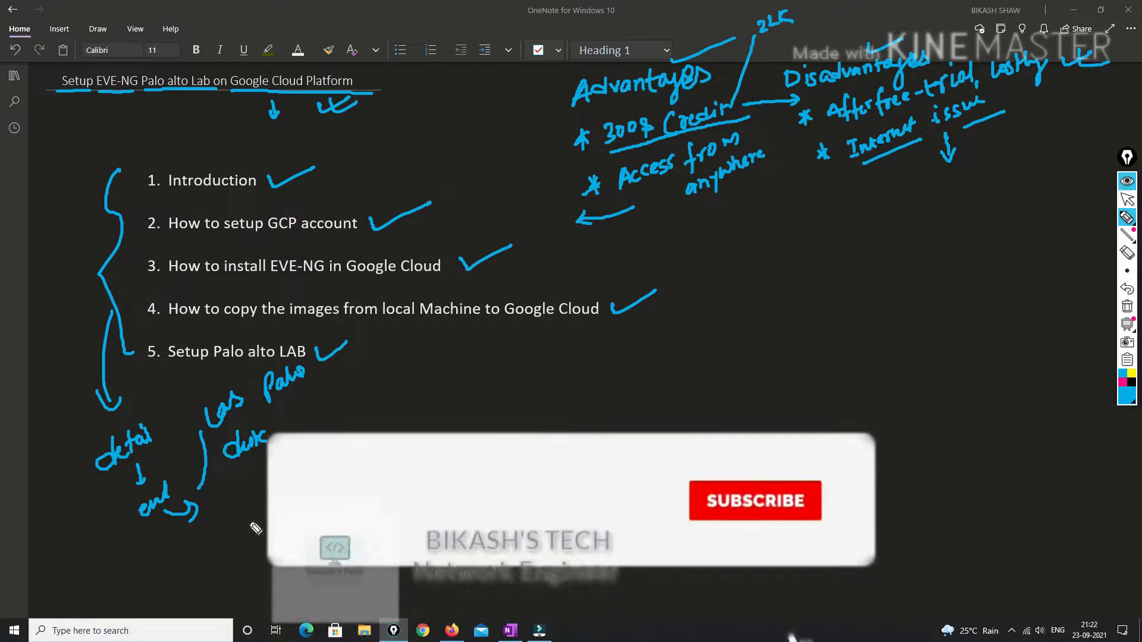
pyautogui.moveTo(245, 503)
pyautogui.mouseDown()
pyautogui.moveTo(240, 524)
pyautogui.moveTo(261, 511)
pyautogui.mouseUp()
pyautogui.moveTo(261, 491)
pyautogui.mouseDown()
pyautogui.moveTo(270, 509)
pyautogui.moveTo(295, 490)
pyautogui.mouseUp()
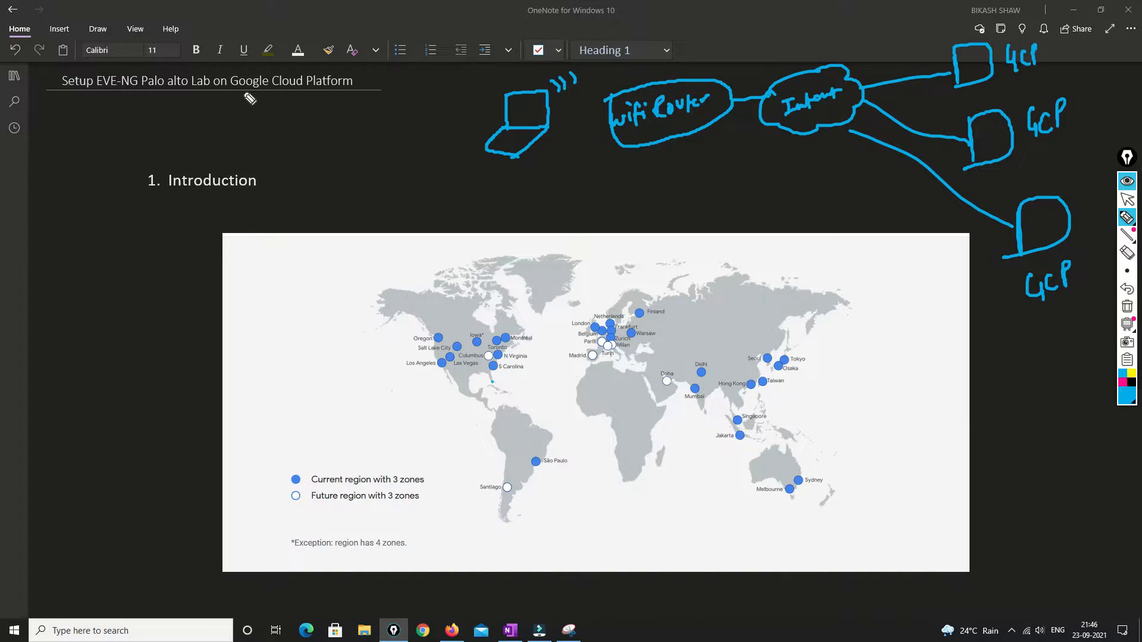
# Underline Google Cloud in the title and circle Oregon, European, Delhi, Sydney and Tokyo regions
pyautogui.moveTo(231, 91)
pyautogui.mouseDown()
pyautogui.moveTo(300, 90)
pyautogui.moveTo(267, 113)
pyautogui.mouseUp()
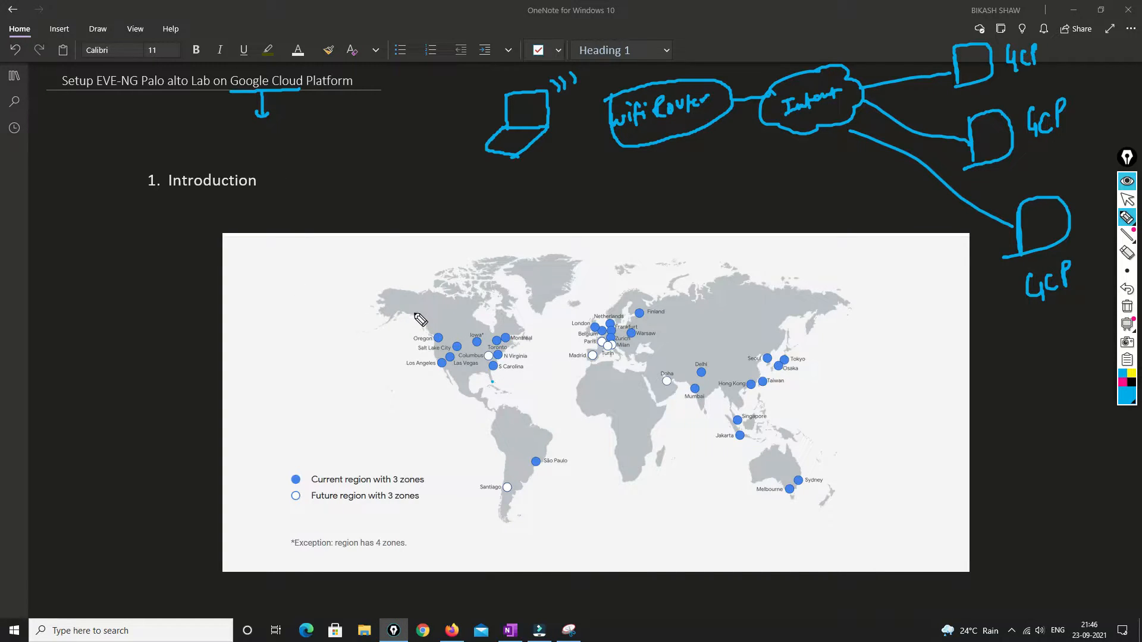
pyautogui.moveTo(443, 333)
pyautogui.mouseDown()
pyautogui.moveTo(431, 344)
pyautogui.moveTo(445, 329)
pyautogui.mouseUp()
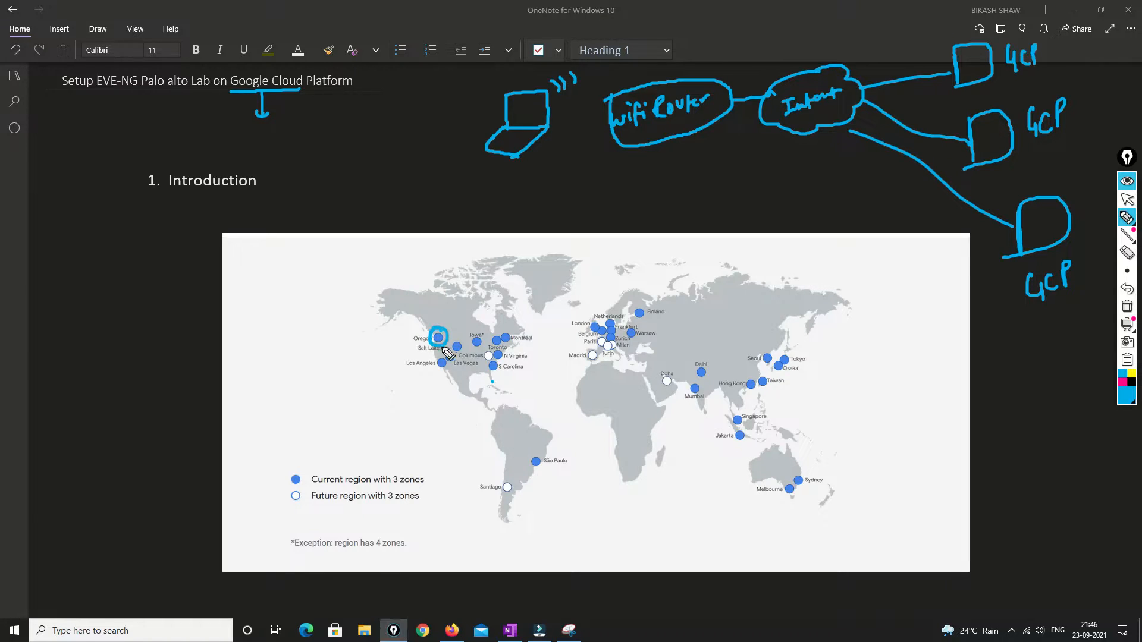
pyautogui.moveTo(603, 329)
pyautogui.mouseDown()
pyautogui.moveTo(588, 333)
pyautogui.moveTo(605, 320)
pyautogui.mouseUp()
pyautogui.moveTo(710, 364); pyautogui.dragTo(717, 360)
pyautogui.moveTo(803, 469)
pyautogui.mouseDown()
pyautogui.moveTo(797, 488)
pyautogui.moveTo(802, 468)
pyautogui.mouseUp()
pyautogui.moveTo(795, 371); pyautogui.dragTo(793, 353)
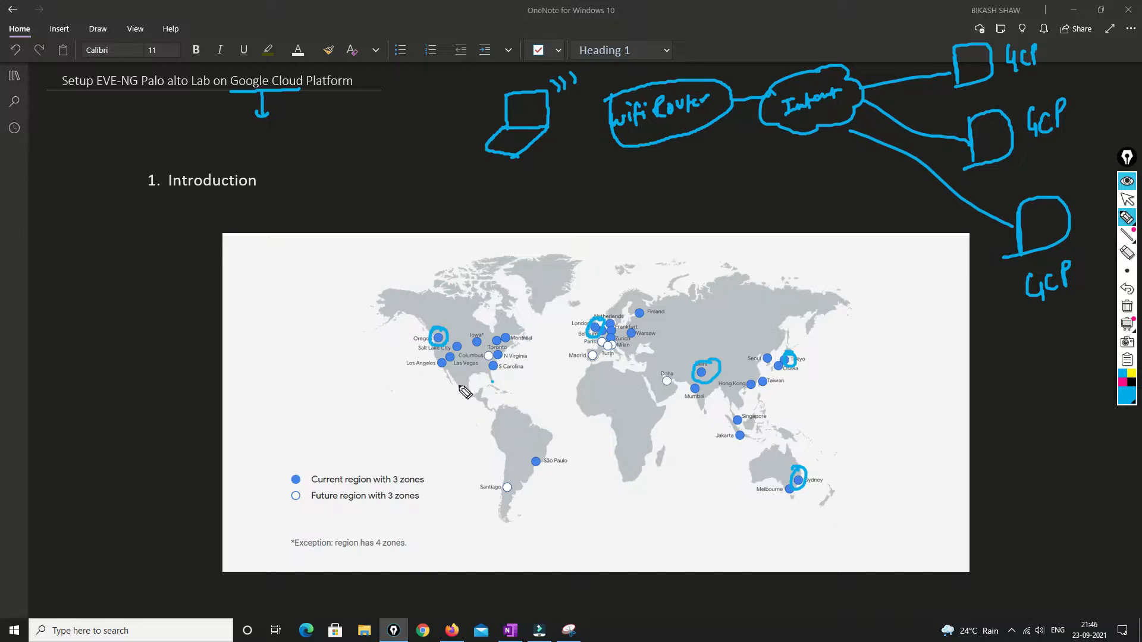
pyautogui.moveTo(359, 383)
pyautogui.mouseDown()
pyautogui.moveTo(423, 353)
pyautogui.moveTo(393, 326)
pyautogui.moveTo(409, 323)
pyautogui.moveTo(401, 346)
pyautogui.mouseUp()
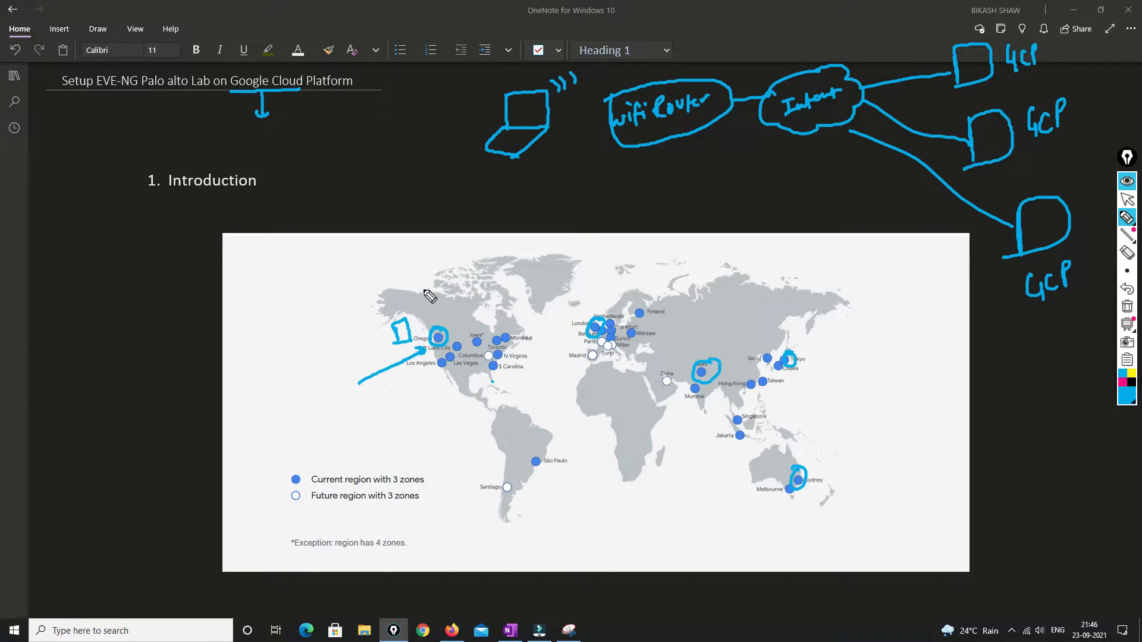
# Sketch a document with text lines above the map and underline 'Setup EVE' in the title
pyautogui.moveTo(294, 259)
pyautogui.mouseDown()
pyautogui.moveTo(294, 293)
pyautogui.moveTo(349, 253)
pyautogui.moveTo(348, 297)
pyautogui.moveTo(328, 328)
pyautogui.moveTo(347, 303)
pyautogui.moveTo(315, 268)
pyautogui.moveTo(315, 305)
pyautogui.moveTo(332, 270)
pyautogui.mouseUp()
pyautogui.moveTo(321, 283); pyautogui.dragTo(334, 281)
pyautogui.moveTo(324, 293); pyautogui.dragTo(336, 291)
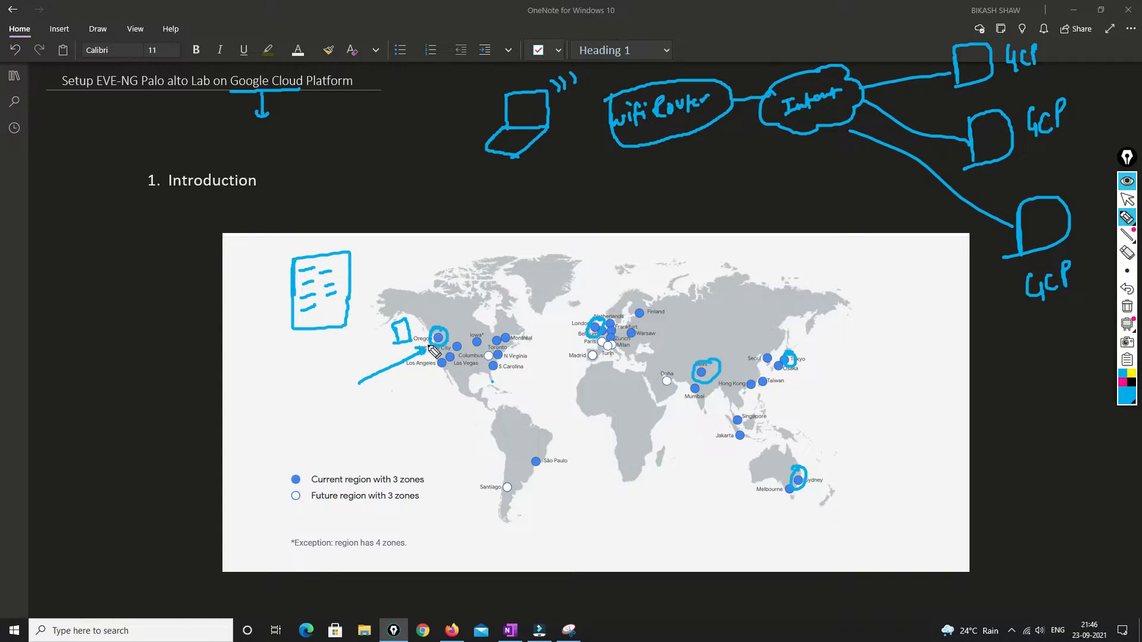
pyautogui.moveTo(418, 328); pyautogui.dragTo(427, 333)
pyautogui.moveTo(105, 91); pyautogui.dragTo(173, 97)
# Erase the circles around Delhi, Tokyo and Belgium and the ink on the map's left side
pyautogui.click(1126, 255)
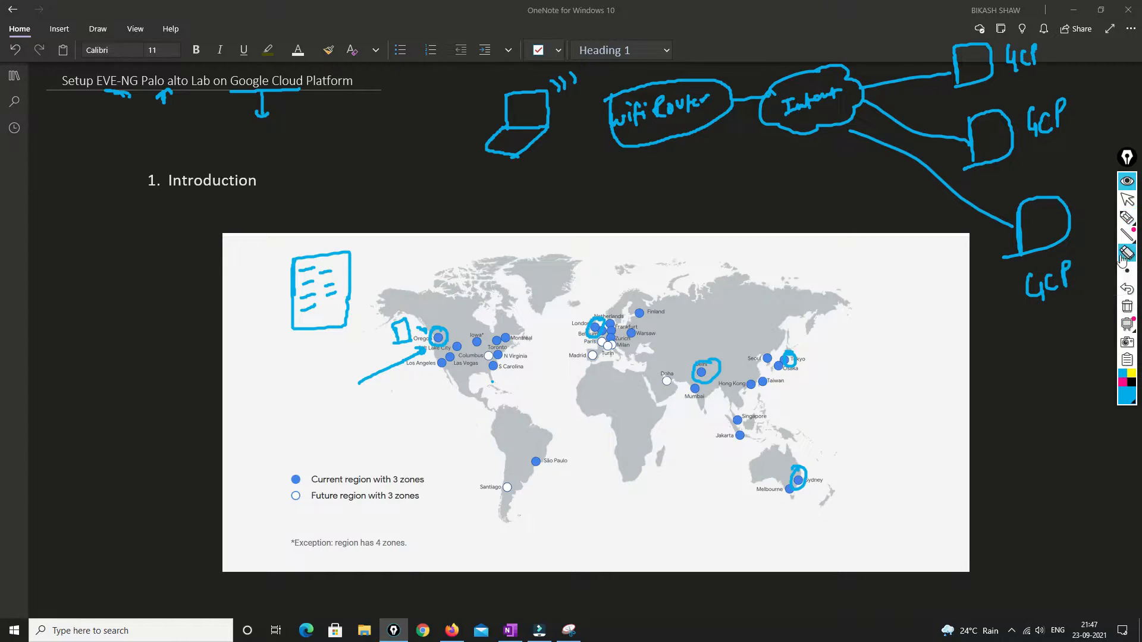
pyautogui.click(706, 372)
pyautogui.click(788, 359)
pyautogui.click(595, 327)
pyautogui.moveTo(424, 351)
pyautogui.mouseDown()
pyautogui.moveTo(429, 337)
pyautogui.moveTo(293, 331)
pyautogui.moveTo(331, 267)
pyautogui.mouseUp()
pyautogui.click(309, 307)
# Label the laptop sketch, link it to the wifi Router, and retrace lines from Internet to the GCP boxes
pyautogui.click(1127, 218)
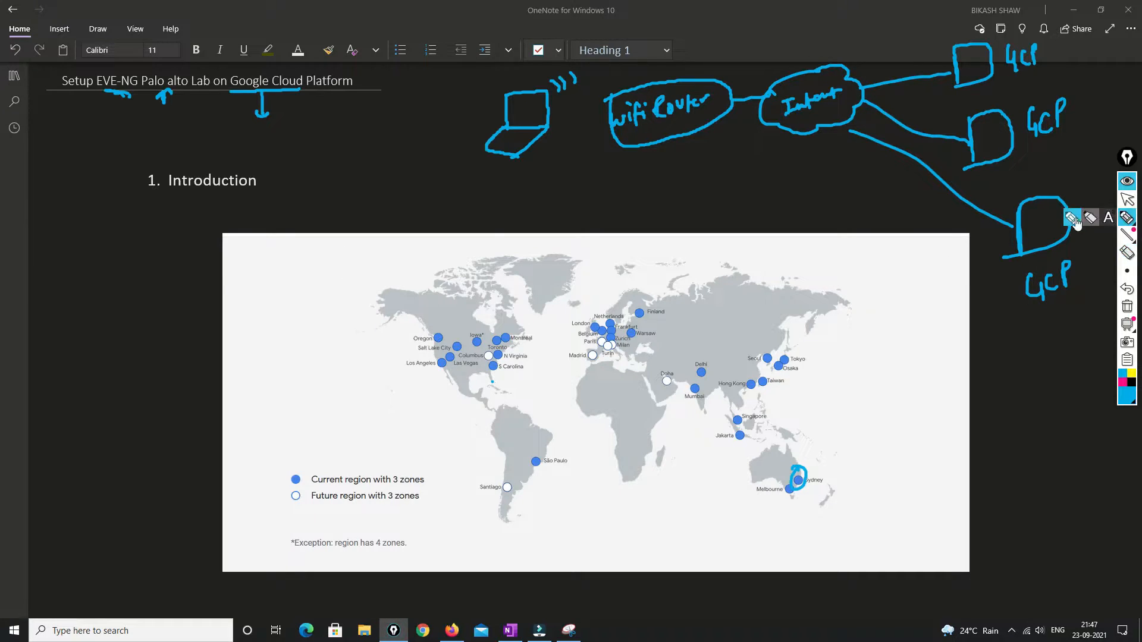
pyautogui.moveTo(542, 140)
pyautogui.mouseDown()
pyautogui.moveTo(542, 150)
pyautogui.moveTo(583, 138)
pyautogui.mouseUp()
pyautogui.moveTo(576, 177); pyautogui.dragTo(622, 152)
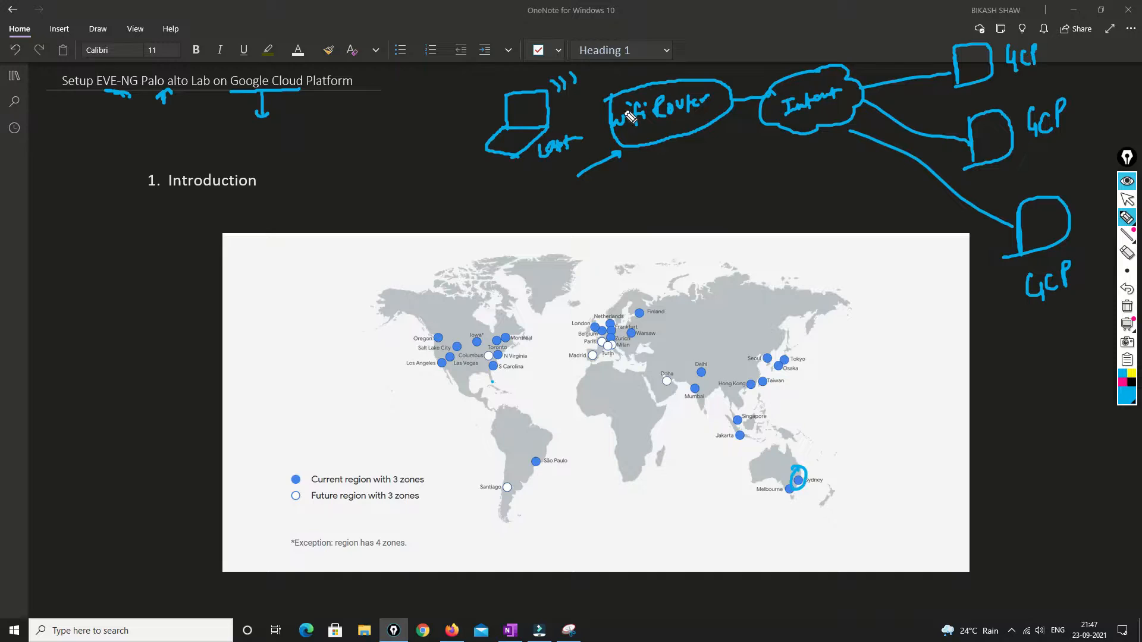
pyautogui.moveTo(547, 127); pyautogui.dragTo(588, 104)
pyautogui.moveTo(859, 89)
pyautogui.mouseDown()
pyautogui.moveTo(954, 74)
pyautogui.moveTo(892, 116)
pyautogui.moveTo(967, 147)
pyautogui.mouseUp()
pyautogui.moveTo(849, 130); pyautogui.dragTo(1014, 229)
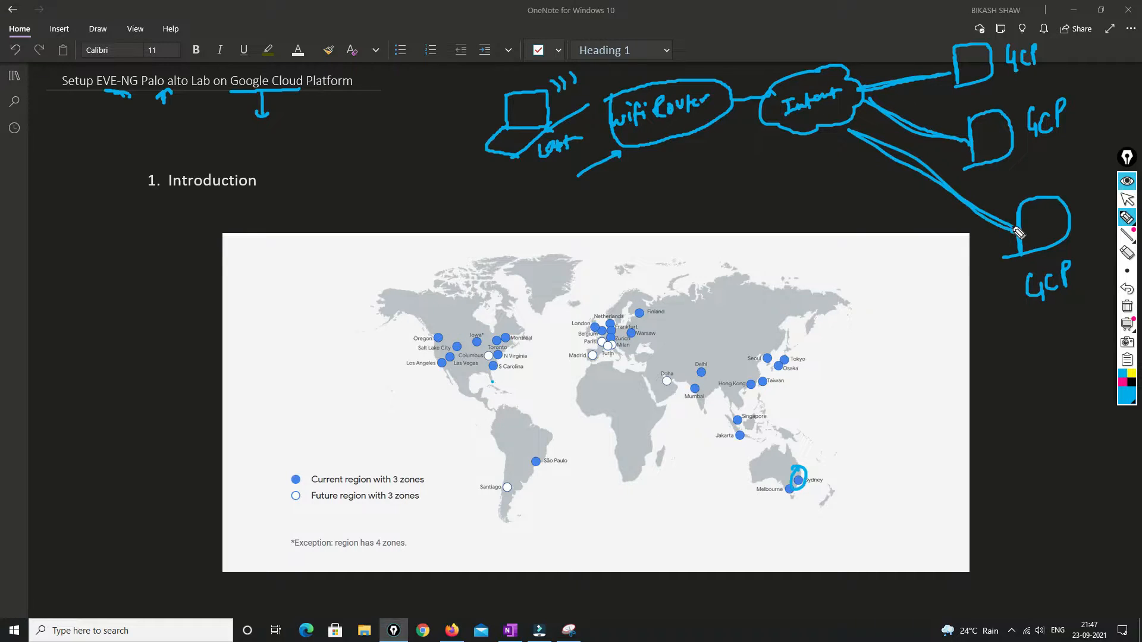
# Circle the Mumbai dot, mark beside India, and sketch a line from Oregon to Salt Lake City
pyautogui.click(1127, 271)
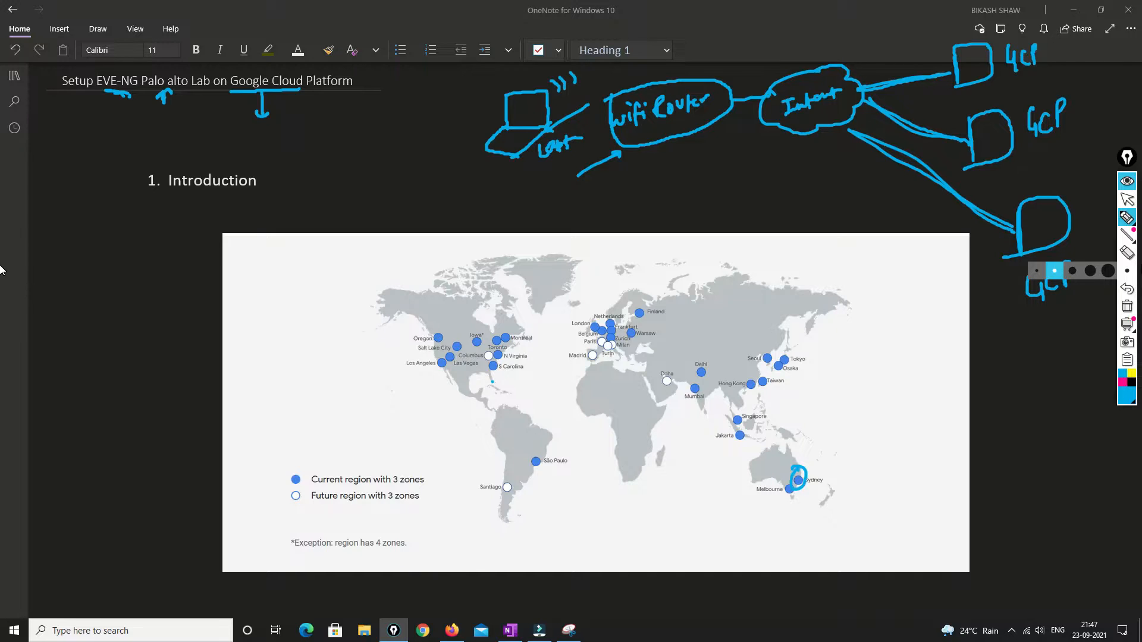
pyautogui.moveTo(701, 384)
pyautogui.mouseDown()
pyautogui.moveTo(686, 391)
pyautogui.moveTo(700, 389)
pyautogui.moveTo(706, 364)
pyautogui.mouseUp()
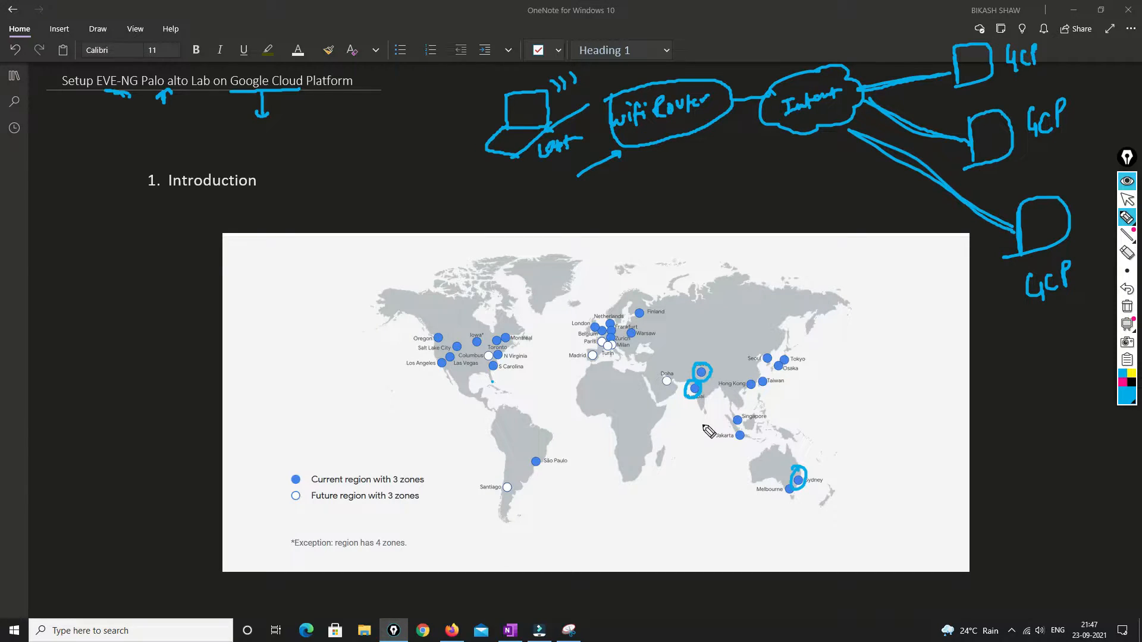
pyautogui.moveTo(704, 407); pyautogui.dragTo(708, 381)
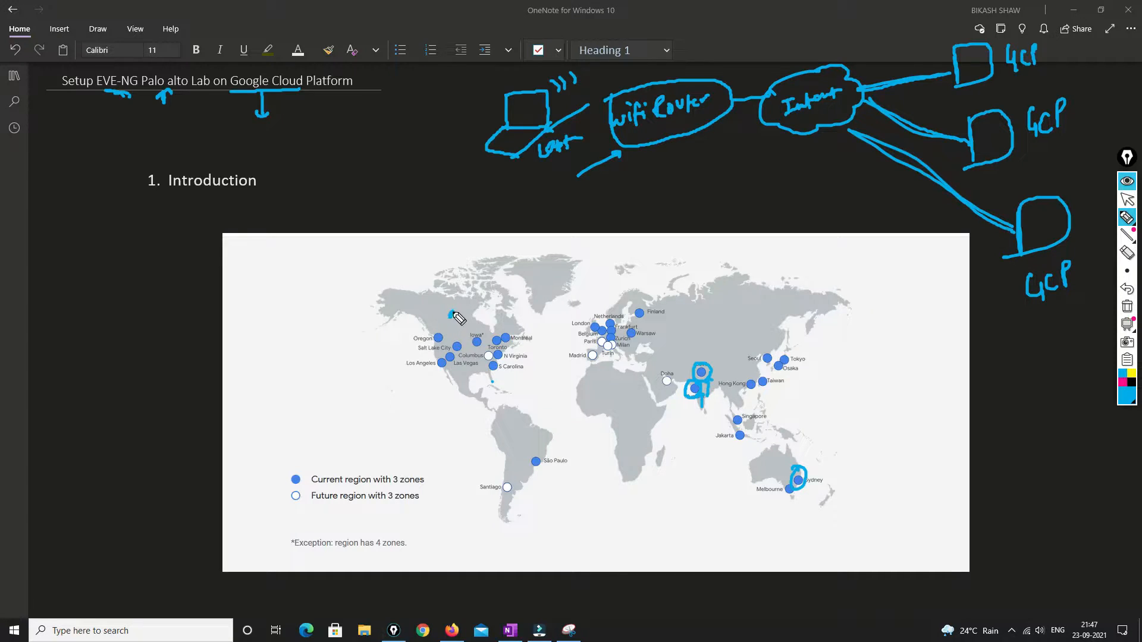
pyautogui.moveTo(452, 311)
pyautogui.mouseDown()
pyautogui.moveTo(442, 365)
pyautogui.moveTo(492, 368)
pyautogui.moveTo(498, 354)
pyautogui.mouseUp()
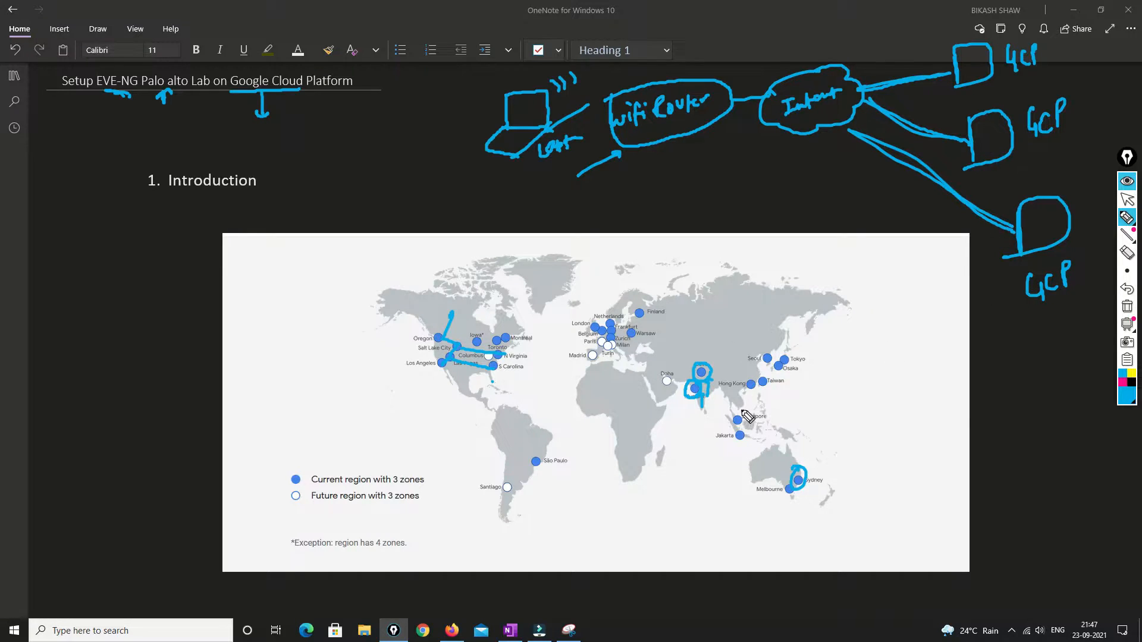
# Erase the ink around Delhi and Mumbai and across the USA
pyautogui.click(1127, 253)
pyautogui.moveTo(711, 380); pyautogui.dragTo(696, 428)
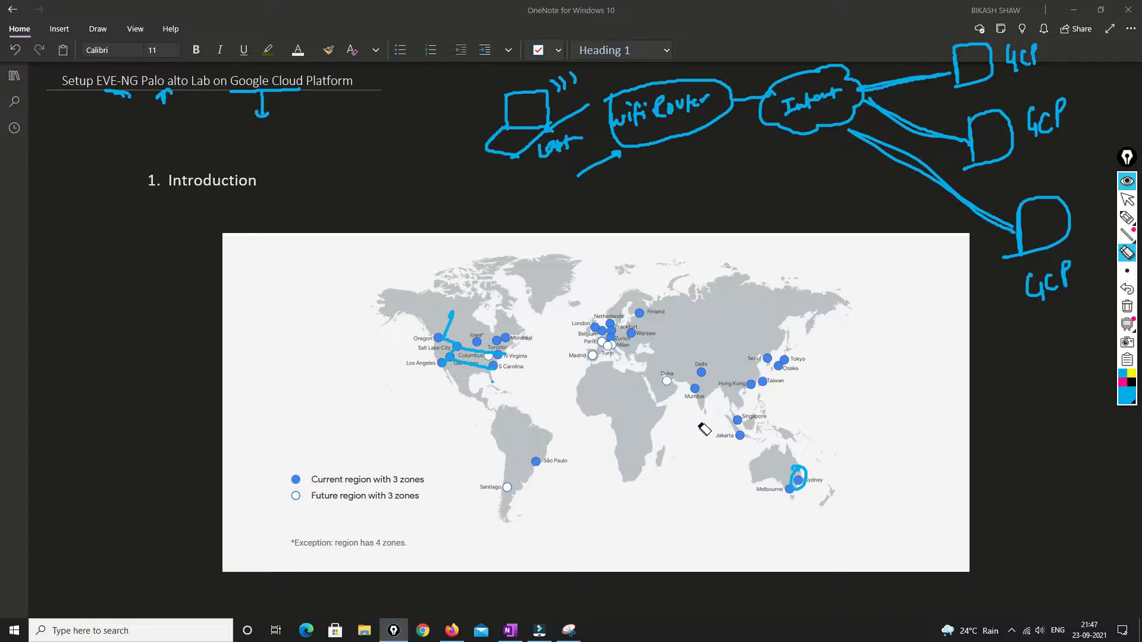
pyautogui.moveTo(497, 374)
pyautogui.mouseDown()
pyautogui.moveTo(459, 327)
pyautogui.moveTo(640, 356)
pyautogui.mouseUp()
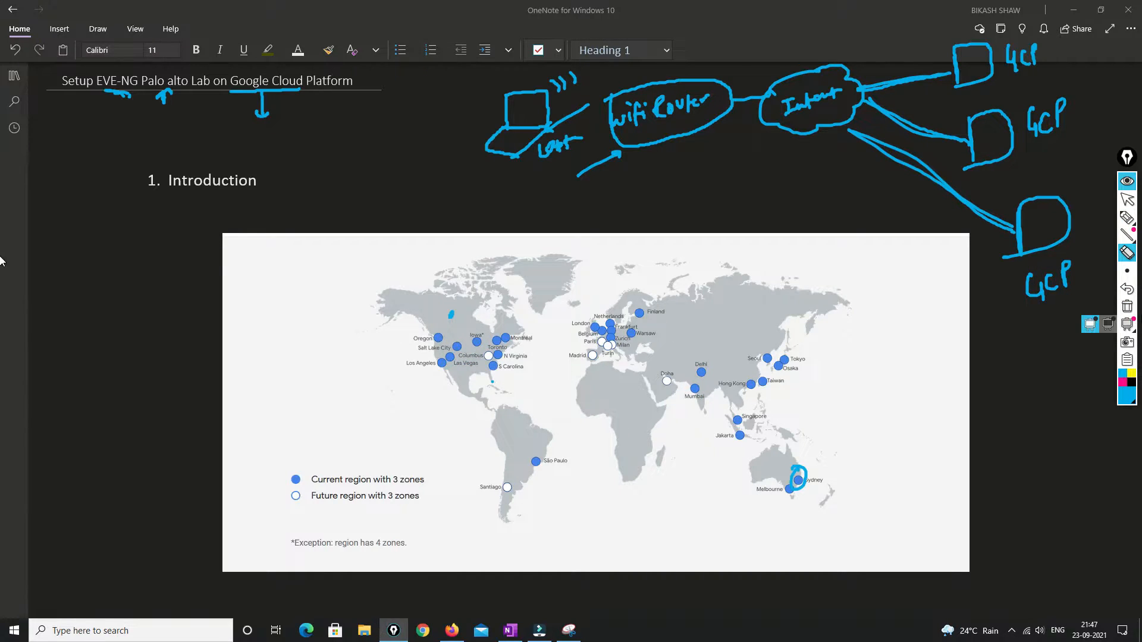
# Circle Oregon, handwrite 16Gb/24Gb VM memory notes, and draw arrows from the India markers toward Singapore
pyautogui.click(1127, 218)
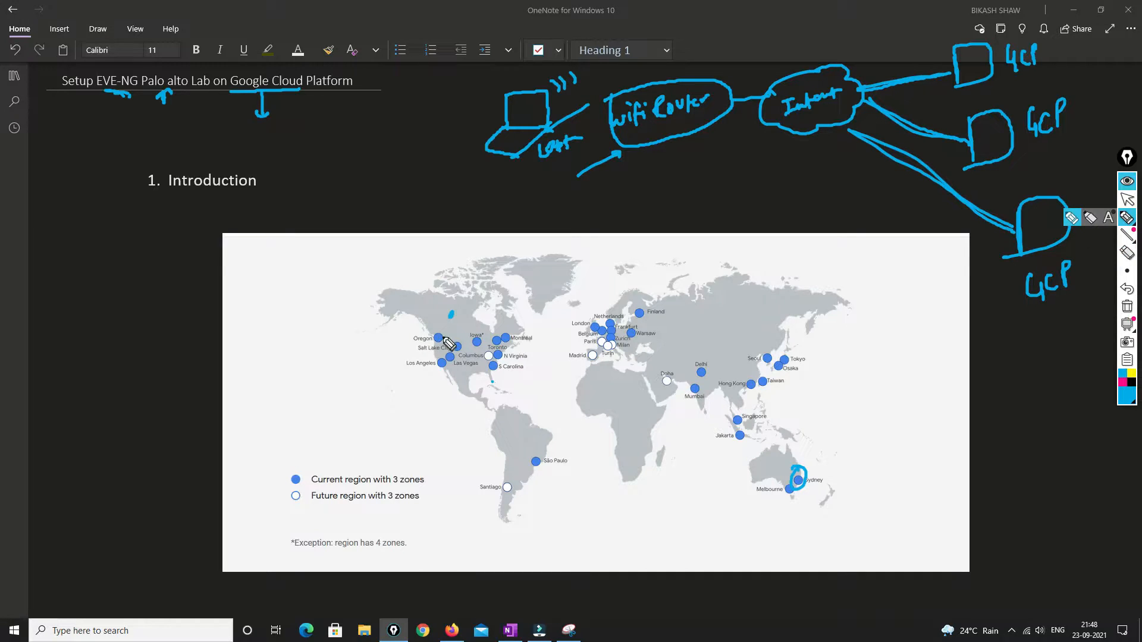
pyautogui.moveTo(447, 337)
pyautogui.mouseDown()
pyautogui.moveTo(441, 352)
pyautogui.moveTo(431, 333)
pyautogui.moveTo(438, 344)
pyautogui.mouseUp()
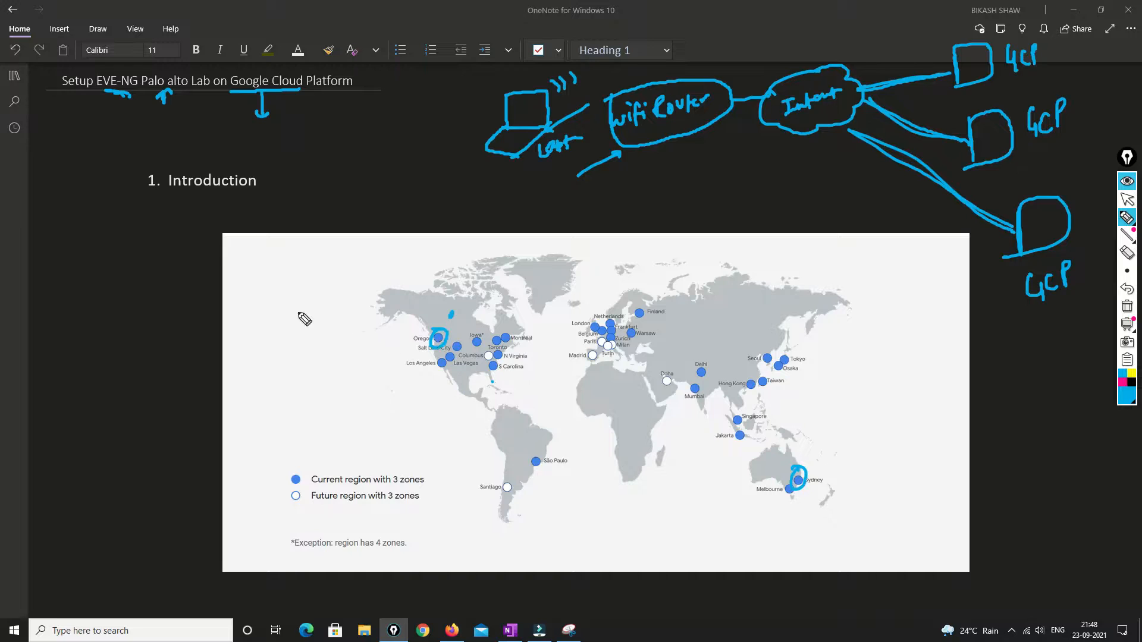
pyautogui.moveTo(278, 302)
pyautogui.mouseDown()
pyautogui.moveTo(281, 328)
pyautogui.moveTo(311, 310)
pyautogui.moveTo(284, 350)
pyautogui.moveTo(326, 354)
pyautogui.mouseUp()
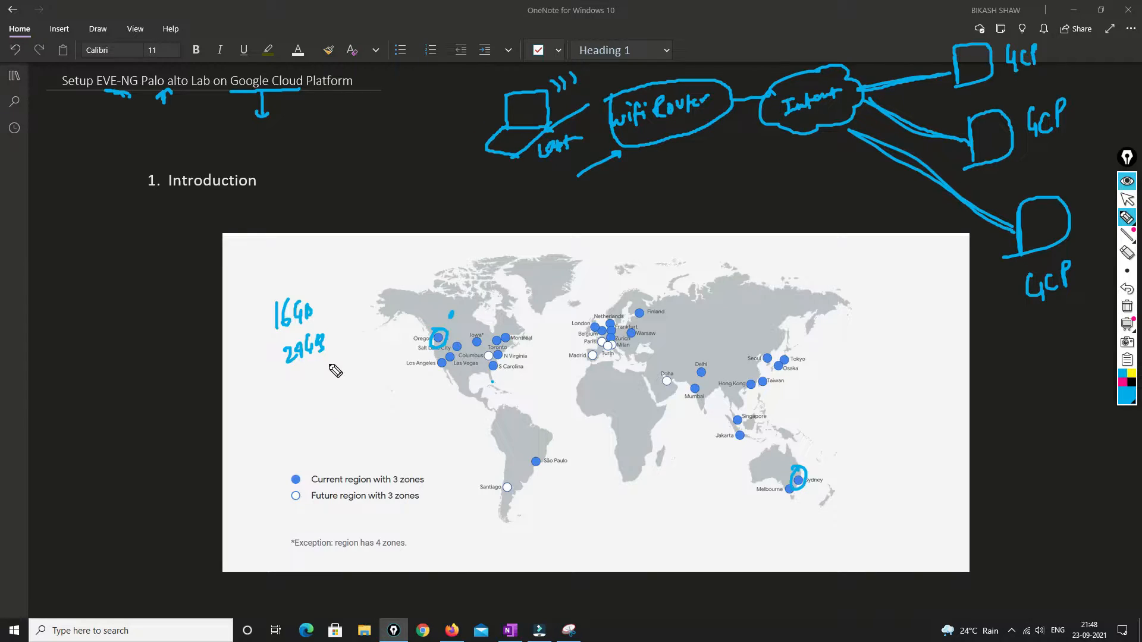
pyautogui.moveTo(305, 378); pyautogui.dragTo(340, 375)
pyautogui.moveTo(697, 394)
pyautogui.mouseDown()
pyautogui.moveTo(701, 365)
pyautogui.moveTo(691, 397)
pyautogui.moveTo(735, 427)
pyautogui.moveTo(743, 412)
pyautogui.moveTo(788, 406)
pyautogui.mouseUp()
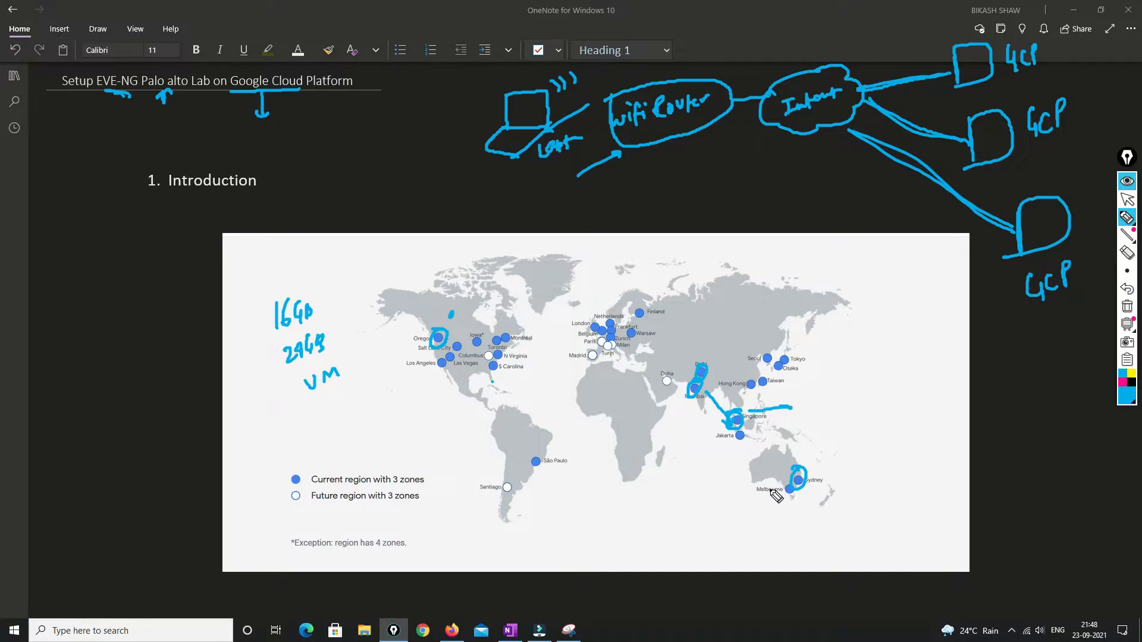
pyautogui.moveTo(302, 410)
pyautogui.mouseDown()
pyautogui.moveTo(320, 427)
pyautogui.moveTo(385, 386)
pyautogui.mouseUp()
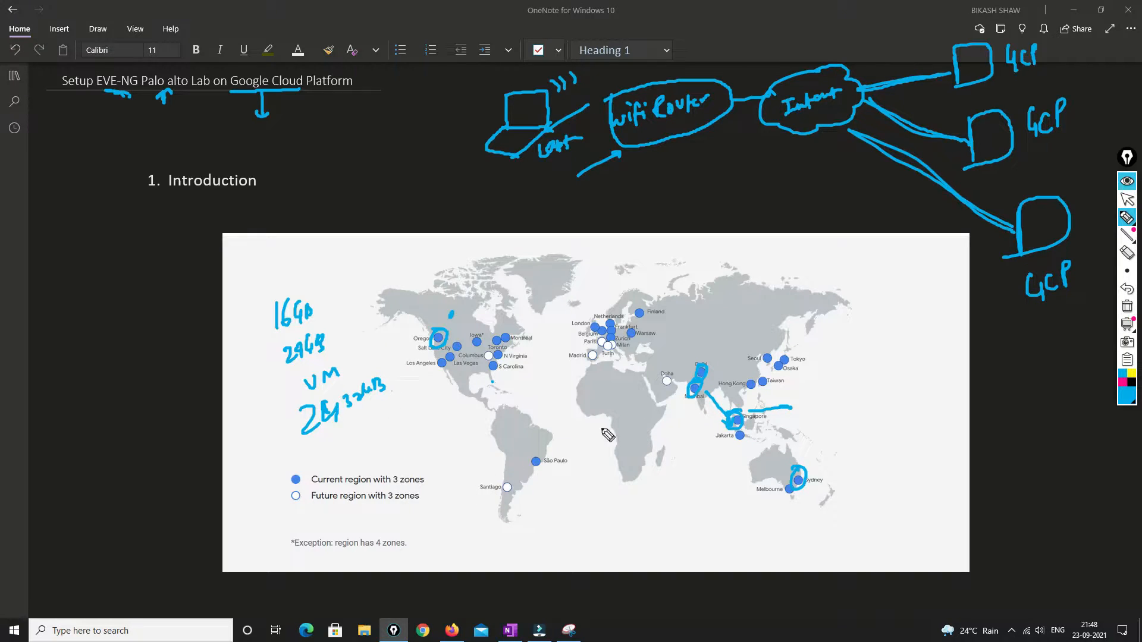
pyautogui.moveTo(701, 384); pyautogui.dragTo(692, 336)
pyautogui.moveTo(745, 423); pyautogui.dragTo(779, 421)
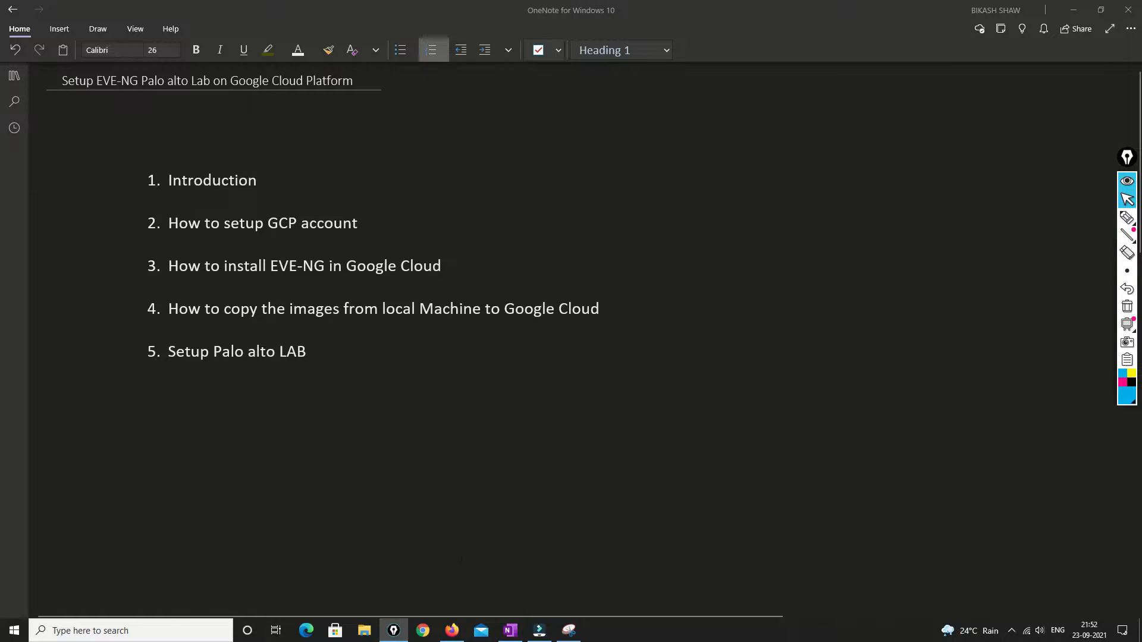
# Switch to Firefox showing the Google Cloud homepage
pyautogui.click(452, 630)
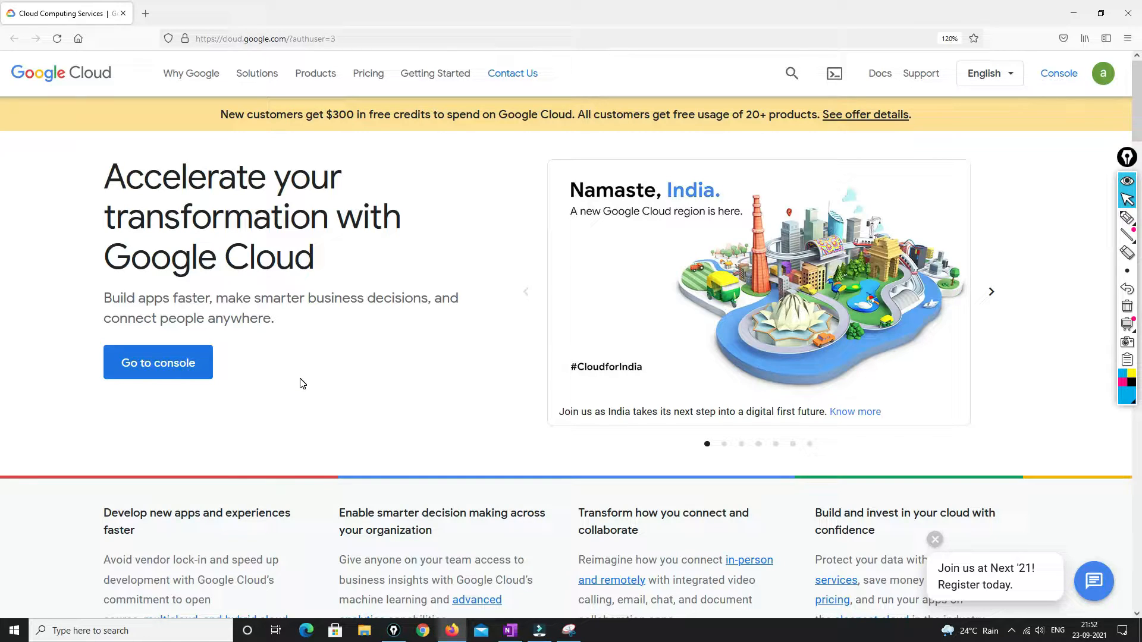
pyautogui.click(1127, 218)
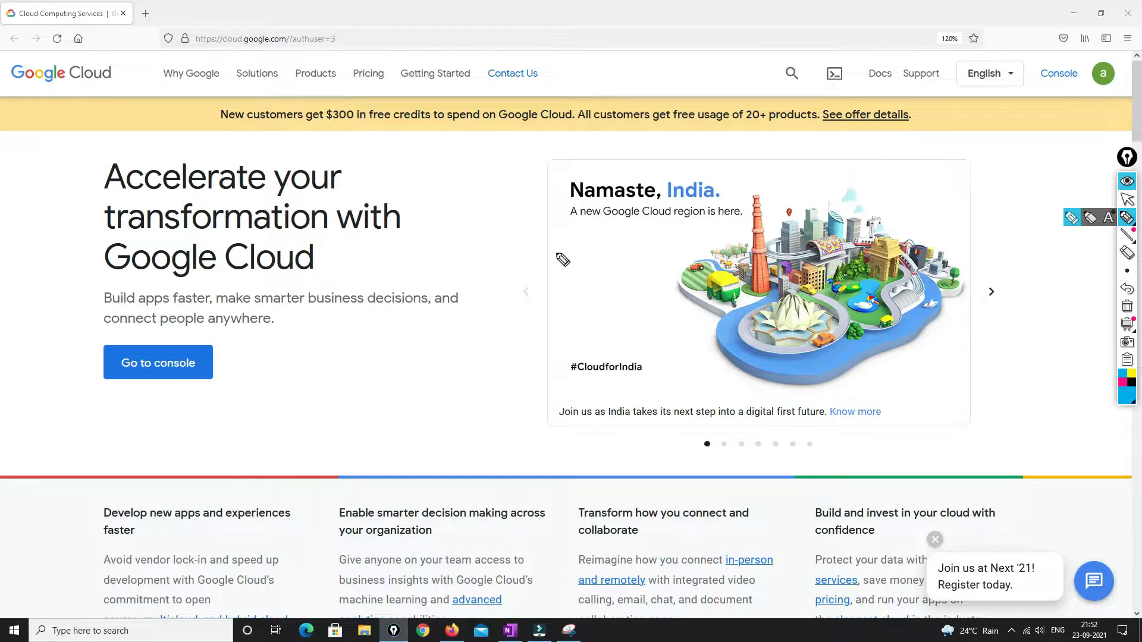
pyautogui.moveTo(445, 183)
pyautogui.mouseDown()
pyautogui.moveTo(434, 202)
pyautogui.moveTo(485, 161)
pyautogui.moveTo(489, 189)
pyautogui.moveTo(461, 209)
pyautogui.moveTo(479, 217)
pyautogui.moveTo(507, 188)
pyautogui.moveTo(485, 235)
pyautogui.moveTo(498, 234)
pyautogui.moveTo(483, 300)
pyautogui.mouseUp()
pyautogui.moveTo(450, 334)
pyautogui.mouseDown()
pyautogui.moveTo(494, 326)
pyautogui.moveTo(522, 298)
pyautogui.moveTo(519, 352)
pyautogui.mouseUp()
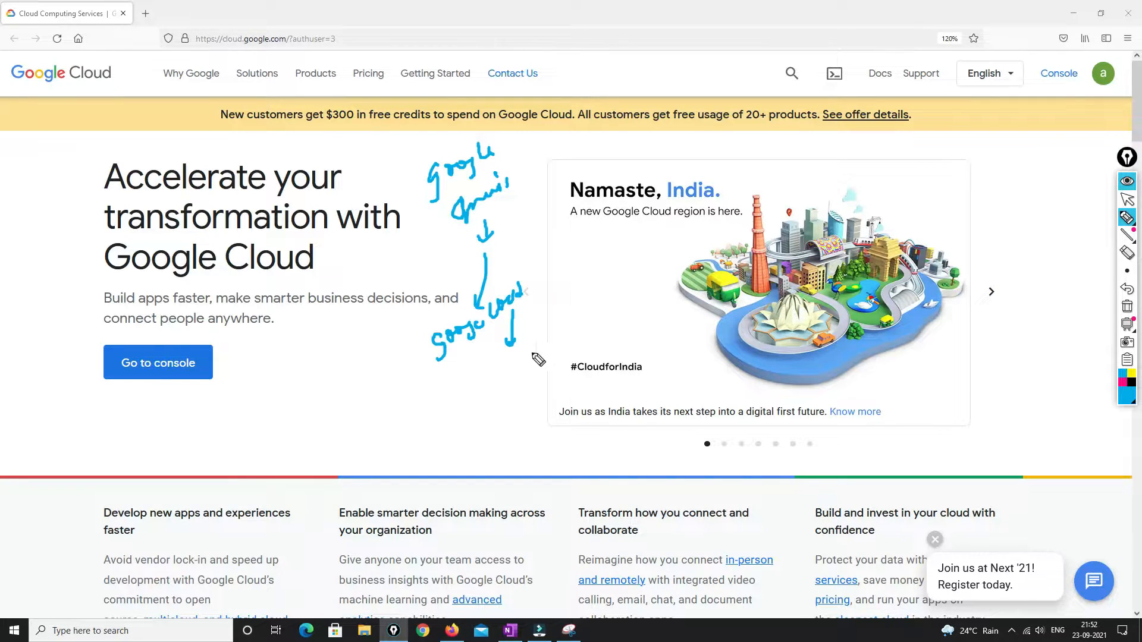
pyautogui.moveTo(1122, 58)
pyautogui.mouseDown()
pyautogui.moveTo(1092, 95)
pyautogui.moveTo(1126, 62)
pyautogui.mouseUp()
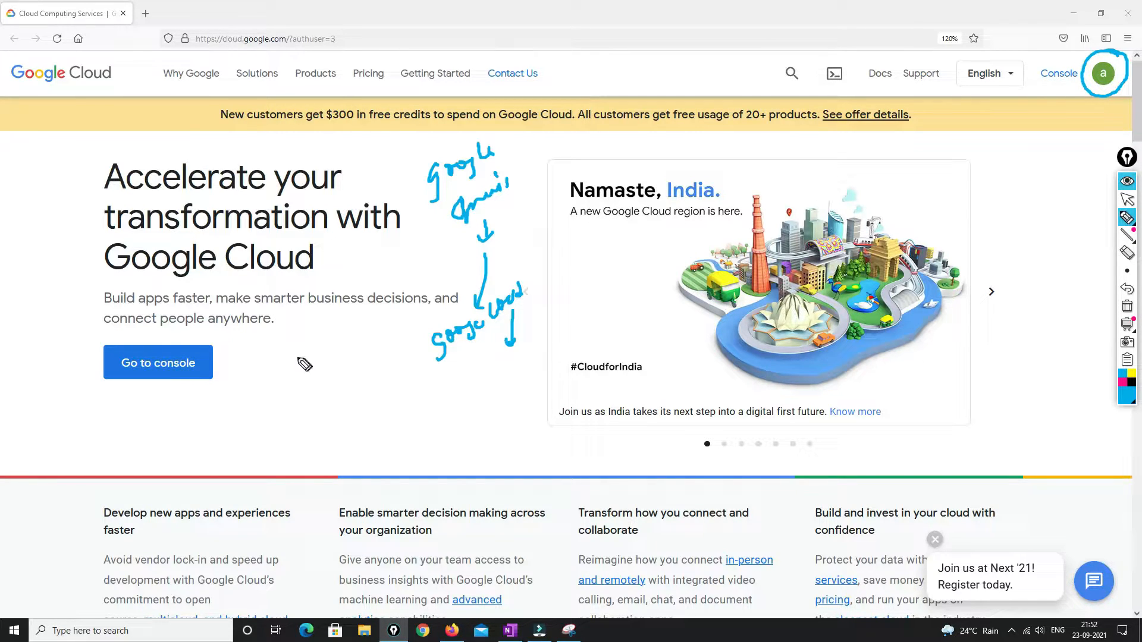
pyautogui.moveTo(278, 372)
pyautogui.mouseDown()
pyautogui.moveTo(326, 351)
pyautogui.moveTo(289, 403)
pyautogui.moveTo(308, 392)
pyautogui.mouseUp()
pyautogui.moveTo(311, 397)
pyautogui.mouseDown()
pyautogui.moveTo(328, 369)
pyautogui.moveTo(374, 401)
pyautogui.moveTo(390, 385)
pyautogui.moveTo(416, 390)
pyautogui.moveTo(426, 363)
pyautogui.moveTo(439, 367)
pyautogui.mouseUp()
pyautogui.moveTo(400, 407); pyautogui.dragTo(441, 387)
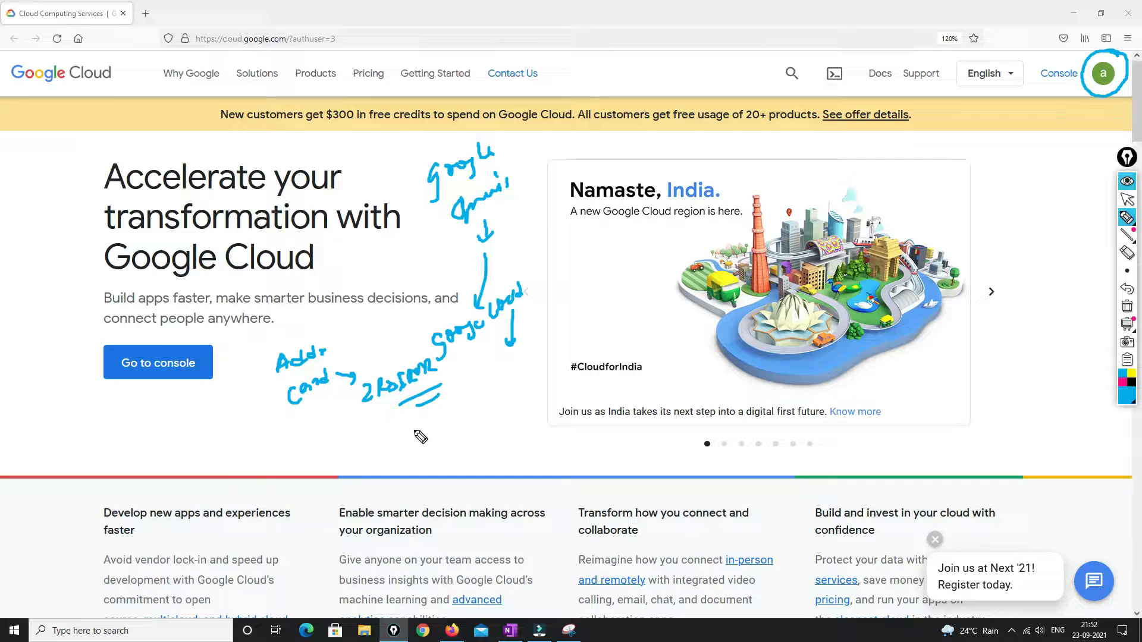
pyautogui.moveTo(410, 434)
pyautogui.mouseDown()
pyautogui.moveTo(453, 413)
pyautogui.moveTo(419, 445)
pyautogui.moveTo(410, 433)
pyautogui.moveTo(446, 467)
pyautogui.moveTo(491, 430)
pyautogui.moveTo(468, 414)
pyautogui.moveTo(475, 409)
pyautogui.mouseUp()
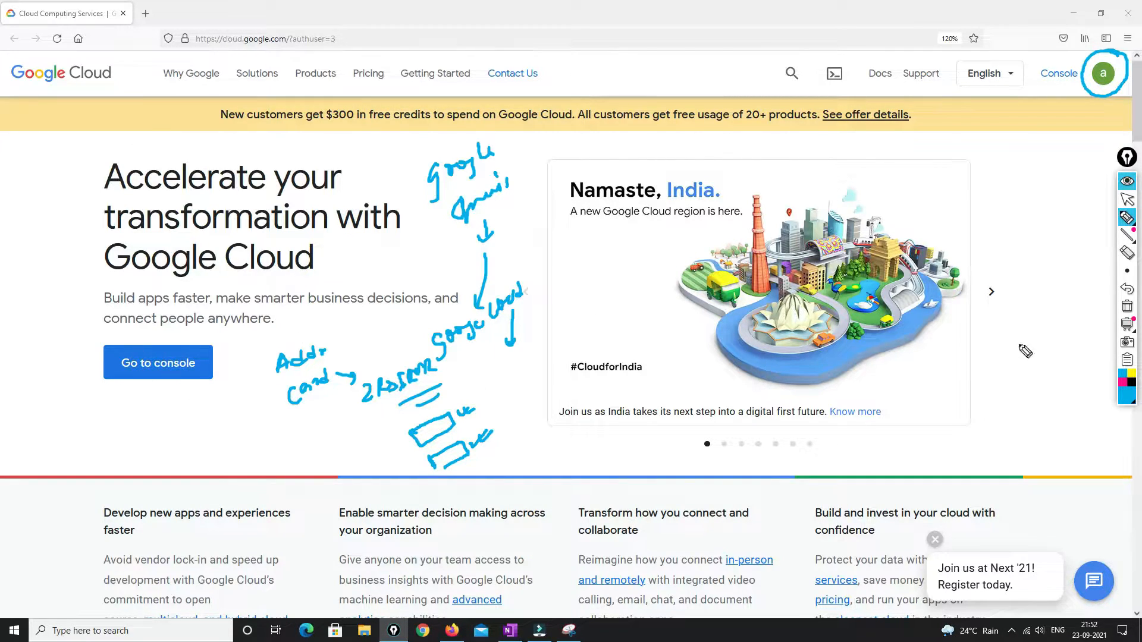
pyautogui.click(1126, 306)
pyautogui.click(1125, 200)
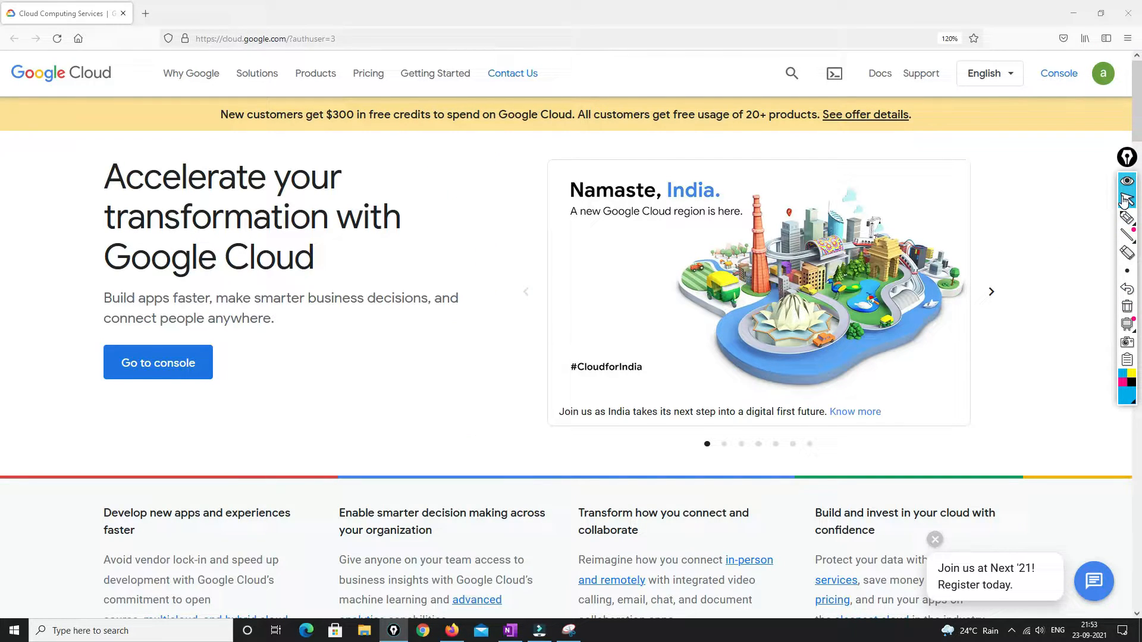
# Go from the console to My Billing Account's credit details, noting ₹22,106.63 ending December 21, 2021
pyautogui.click(160, 372)
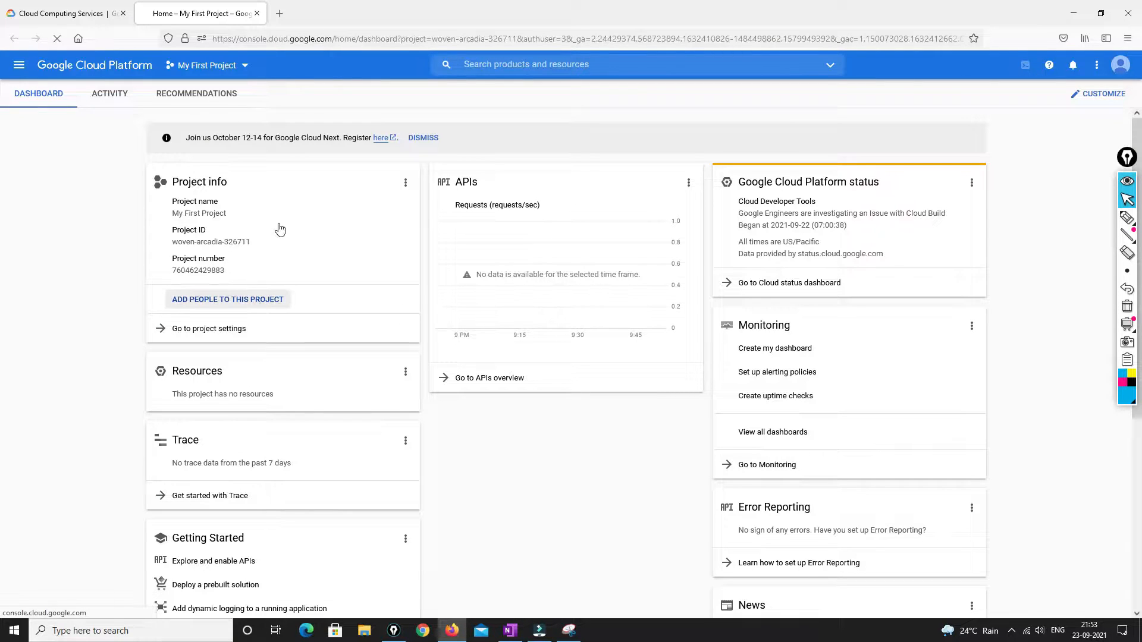
pyautogui.click(123, 211)
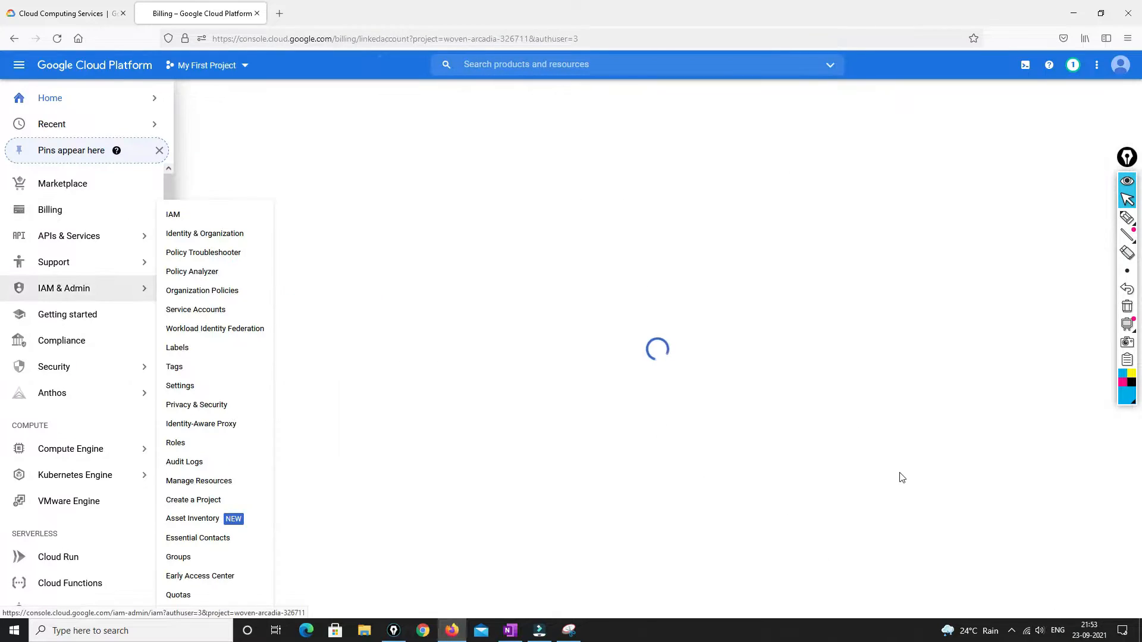
pyautogui.click(574, 188)
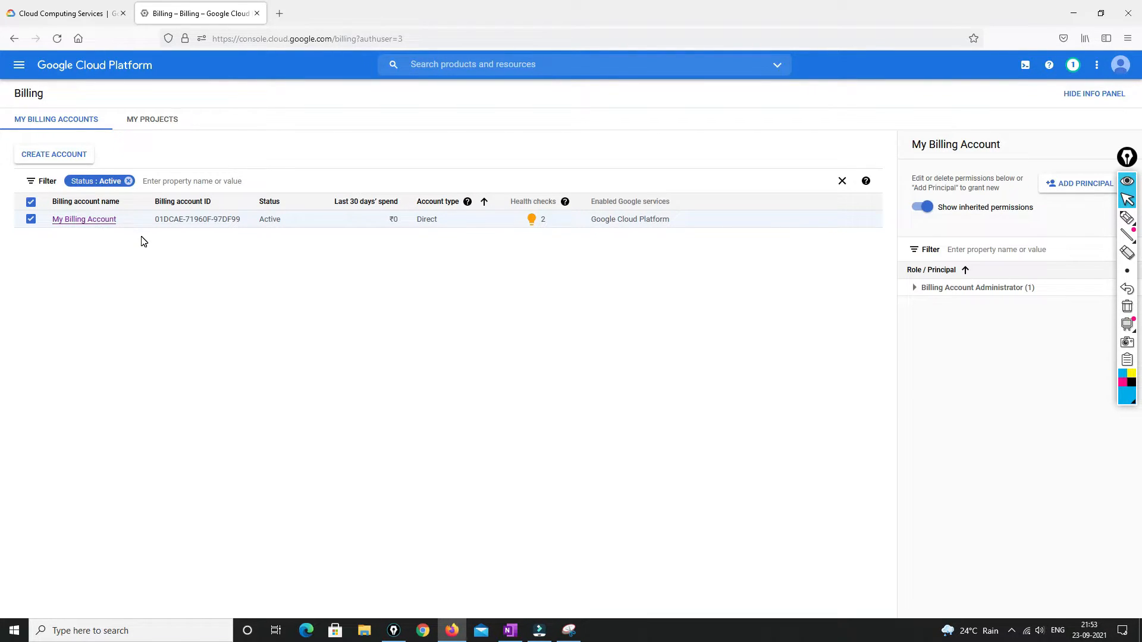
pyautogui.click(106, 220)
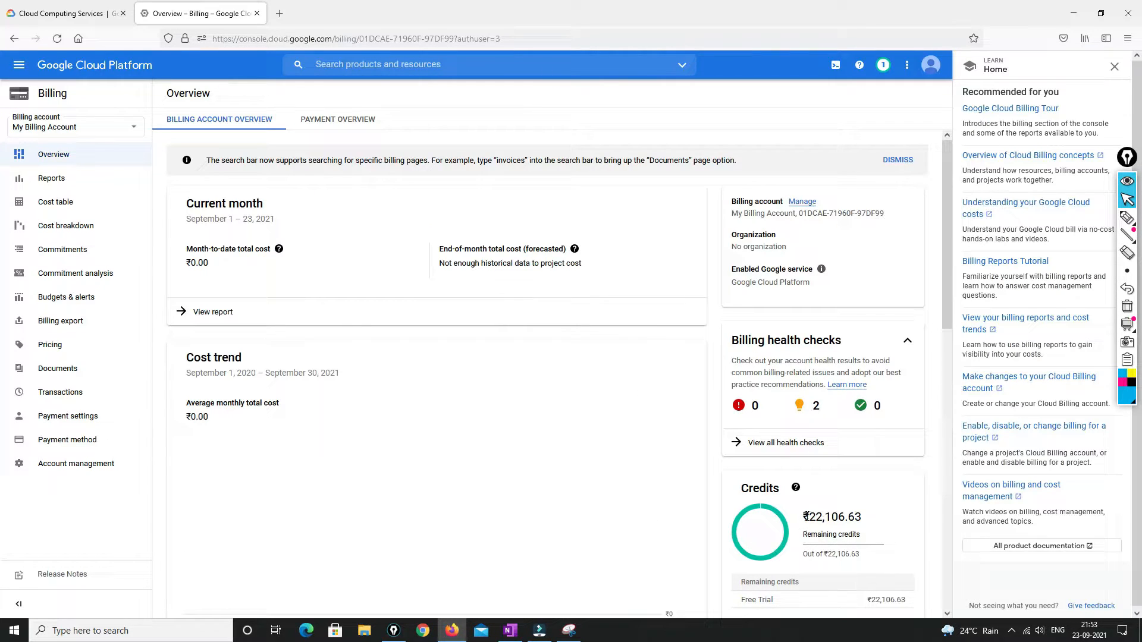
pyautogui.moveTo(808, 516); pyautogui.dragTo(870, 521)
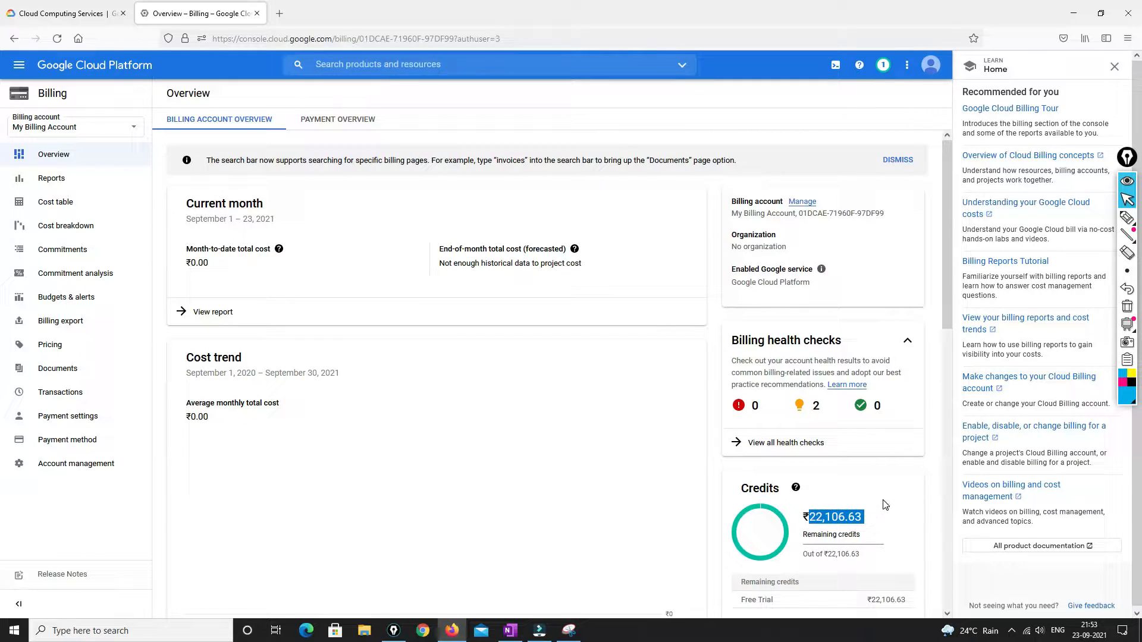
pyautogui.scroll(-3, 885, 505)
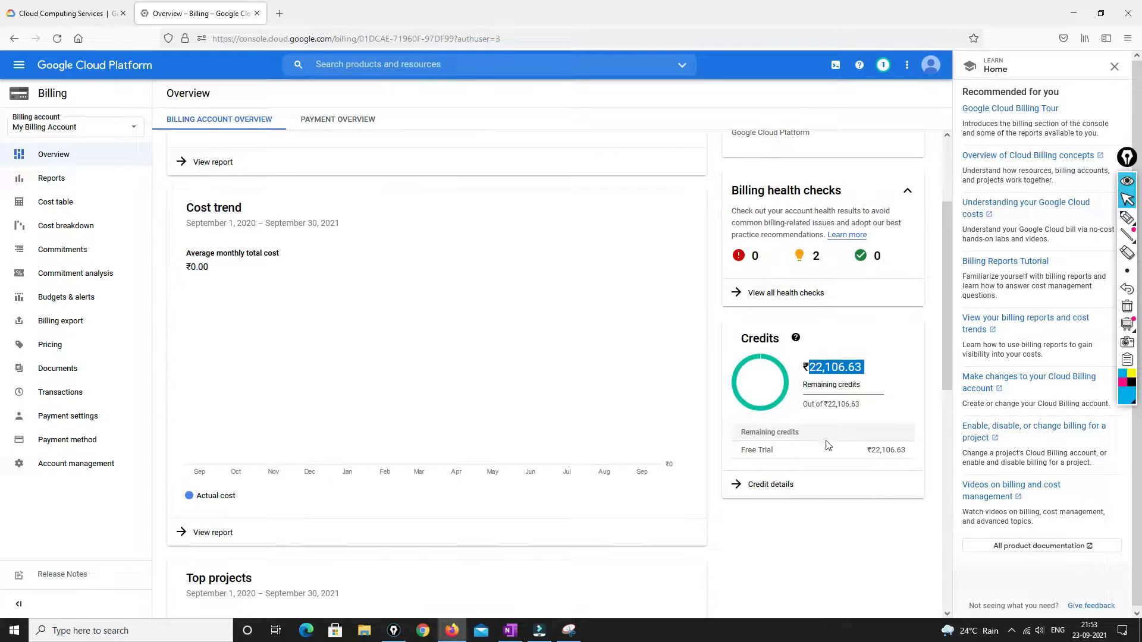
pyautogui.click(740, 494)
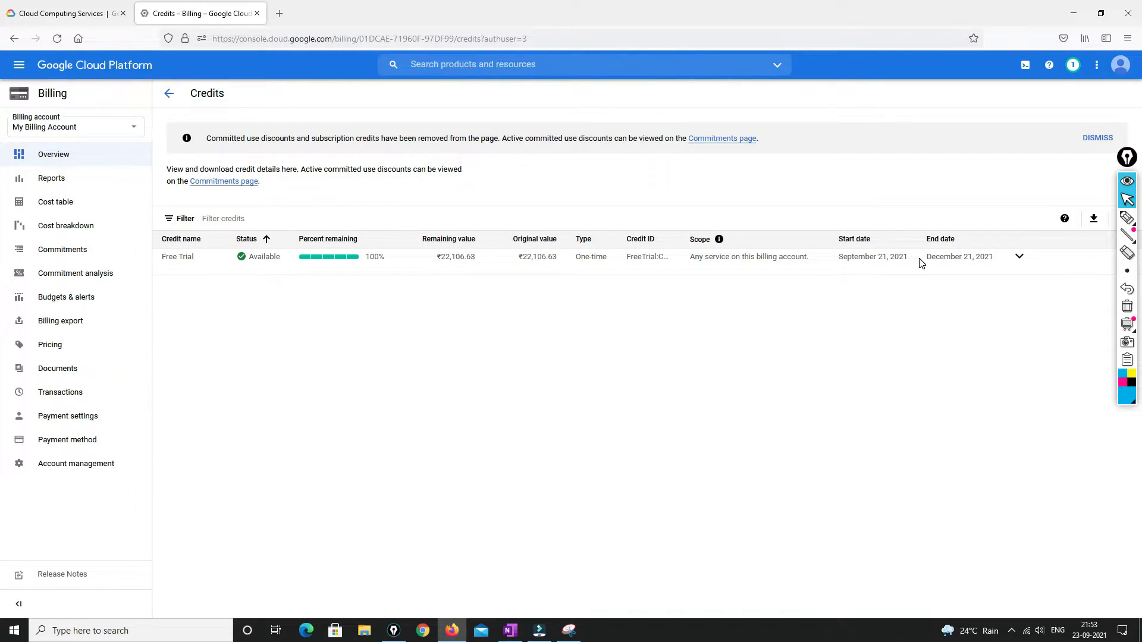
pyautogui.moveTo(926, 260); pyautogui.dragTo(998, 260)
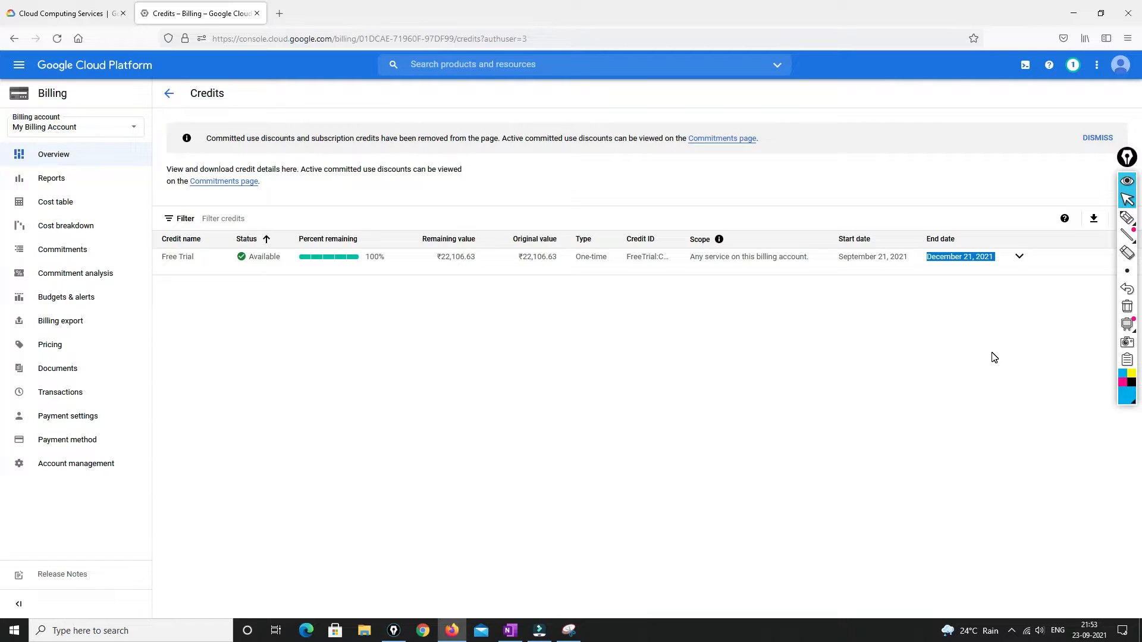
# Browse the console navigation menu and return to the console home page
pyautogui.click(10, 65)
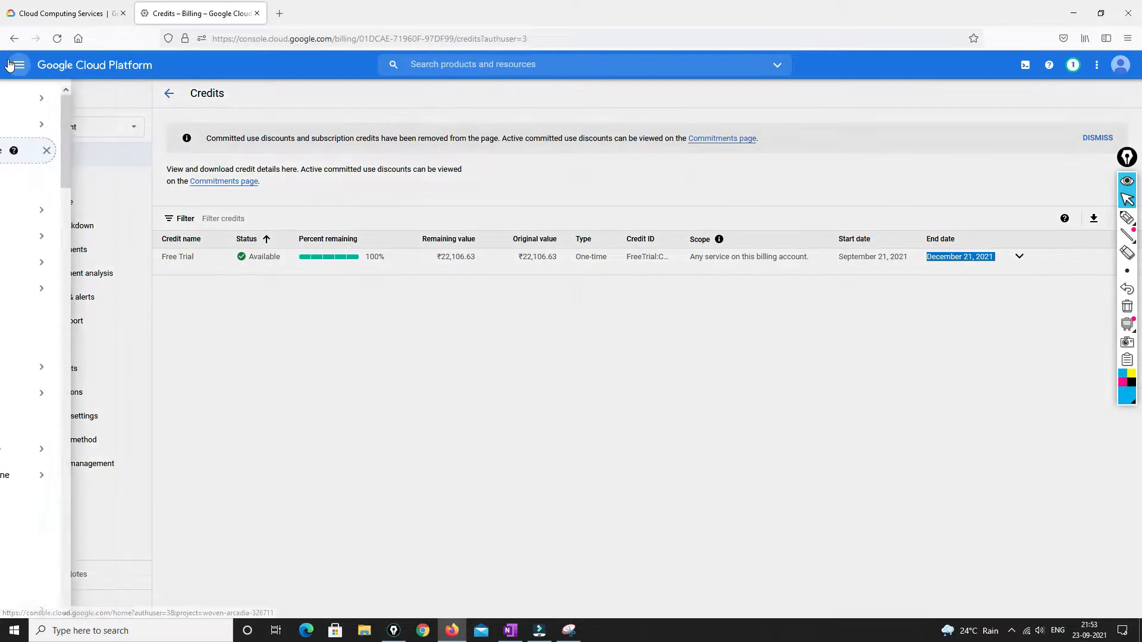
pyautogui.click(622, 393)
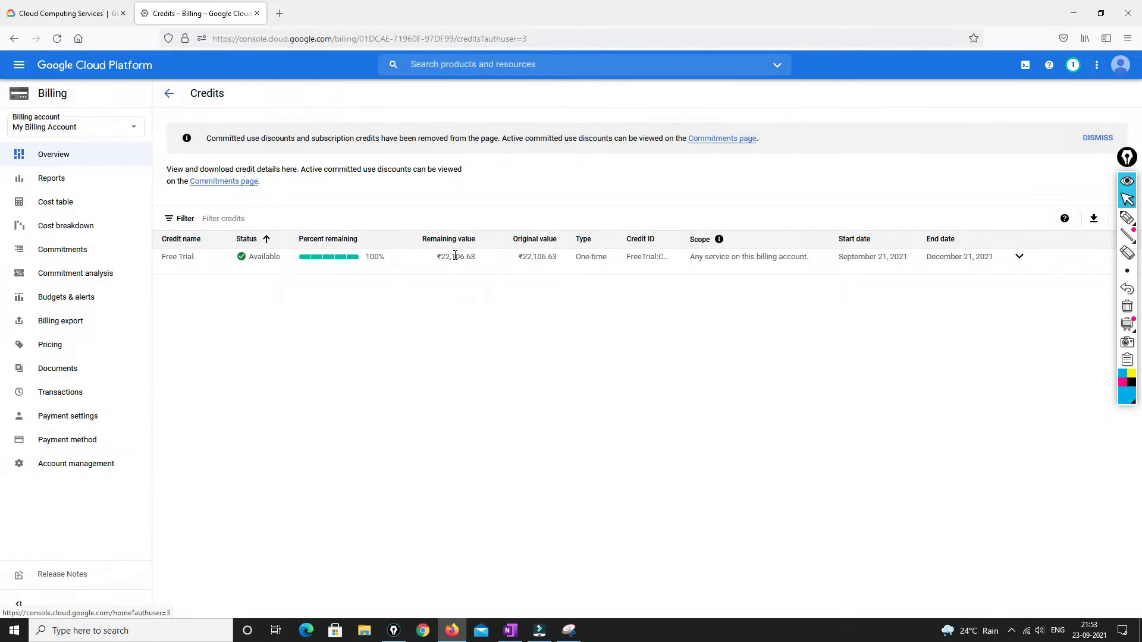
pyautogui.click(19, 64)
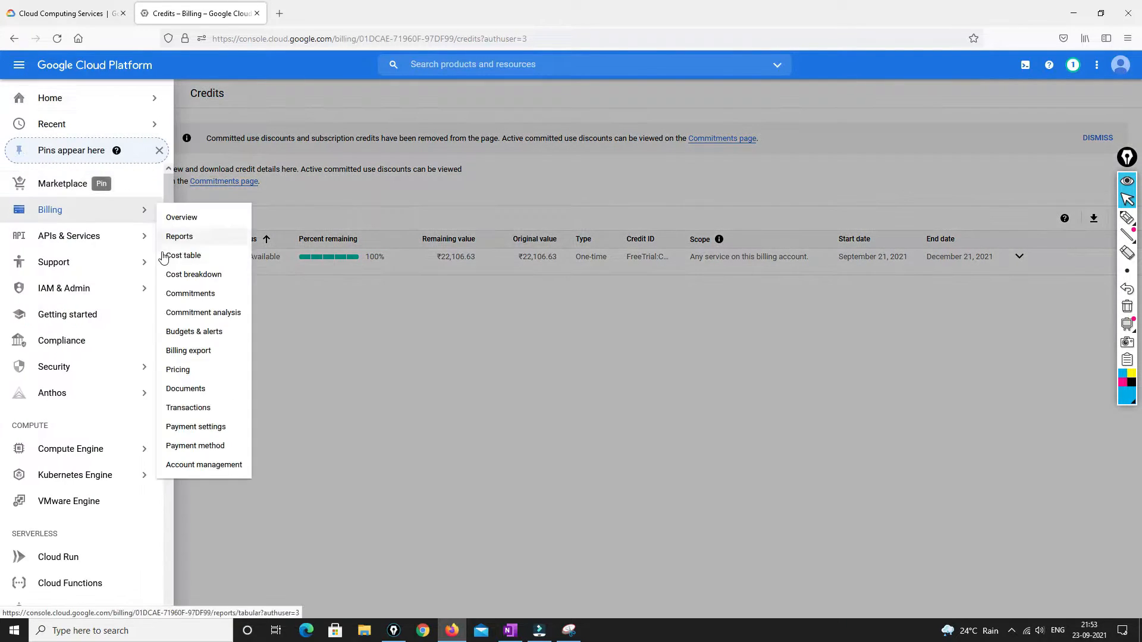
pyautogui.click(419, 373)
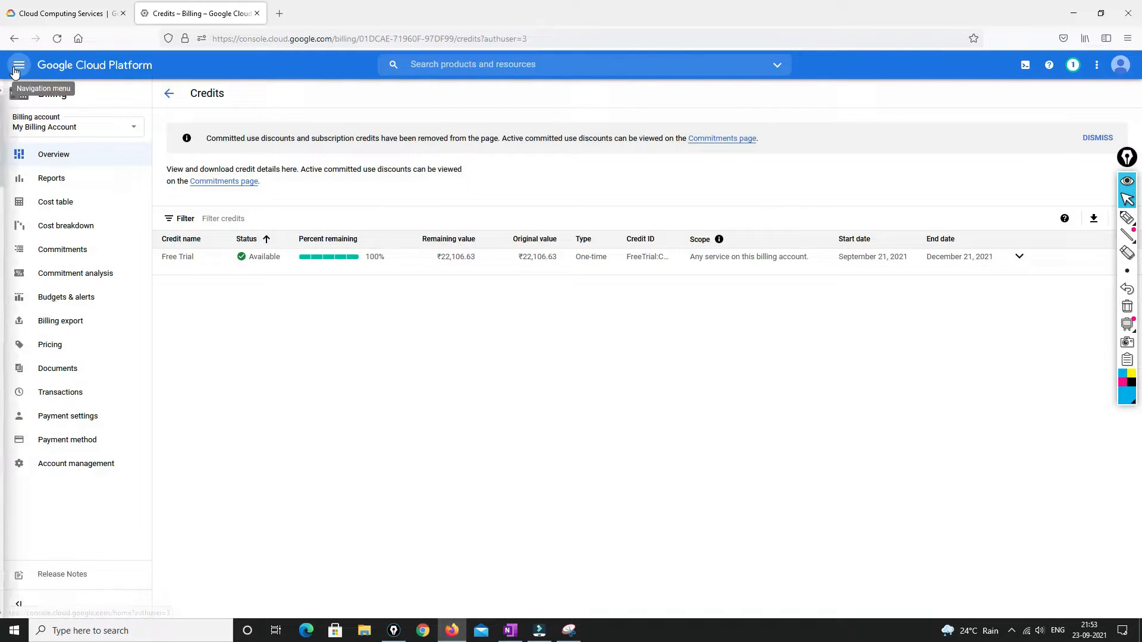
pyautogui.click(19, 64)
pyautogui.click(60, 103)
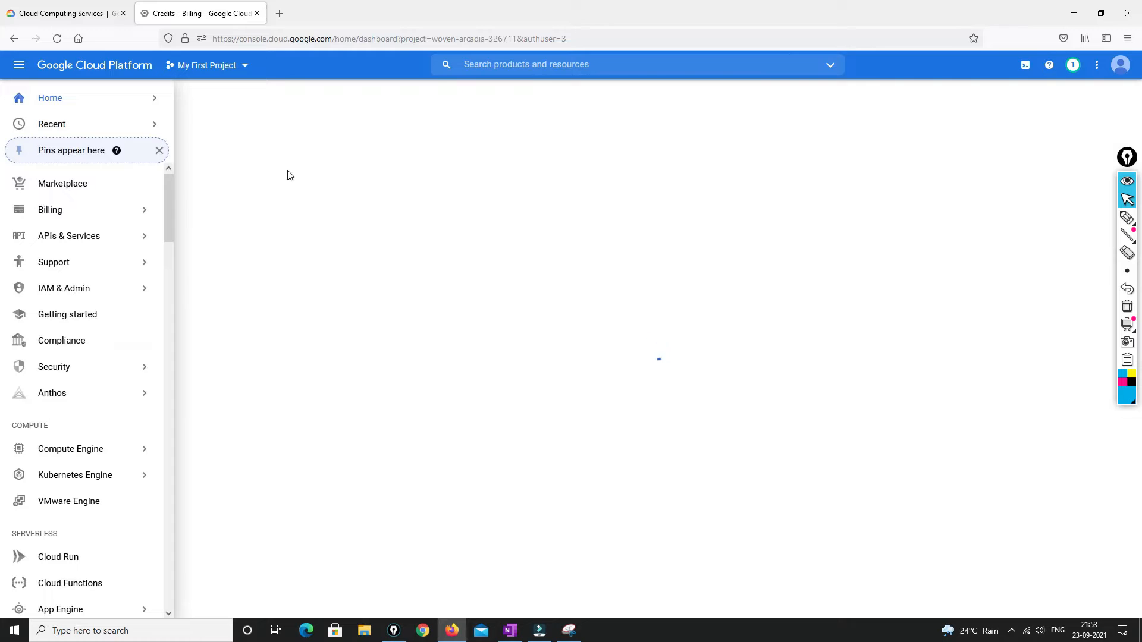
# Create a new project named eve-ng from the project list
pyautogui.click(242, 67)
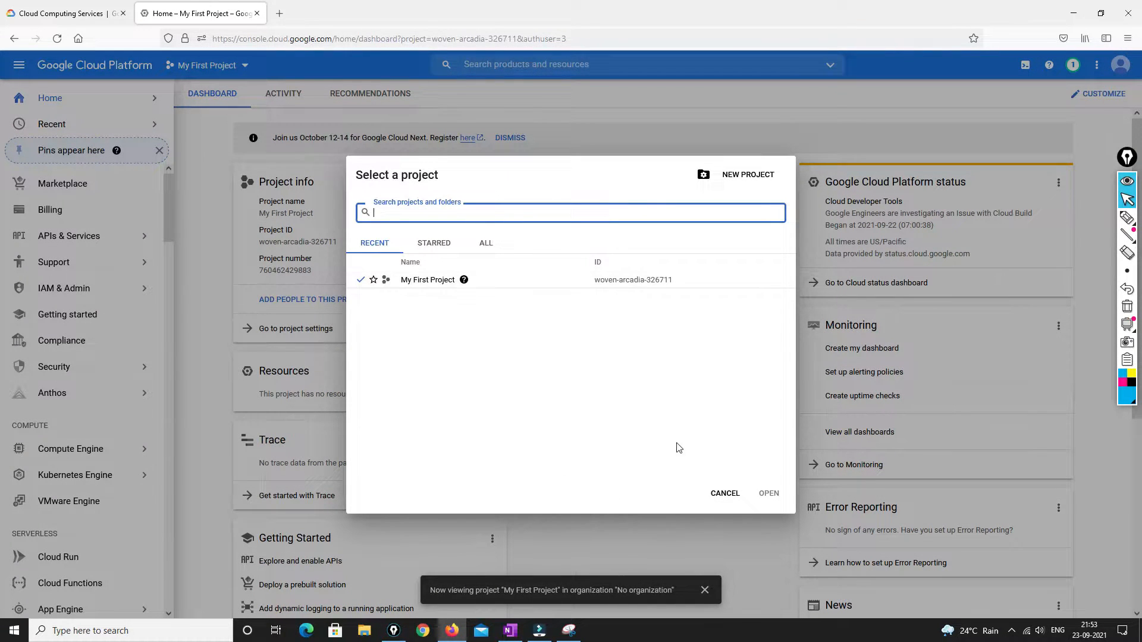
pyautogui.click(755, 177)
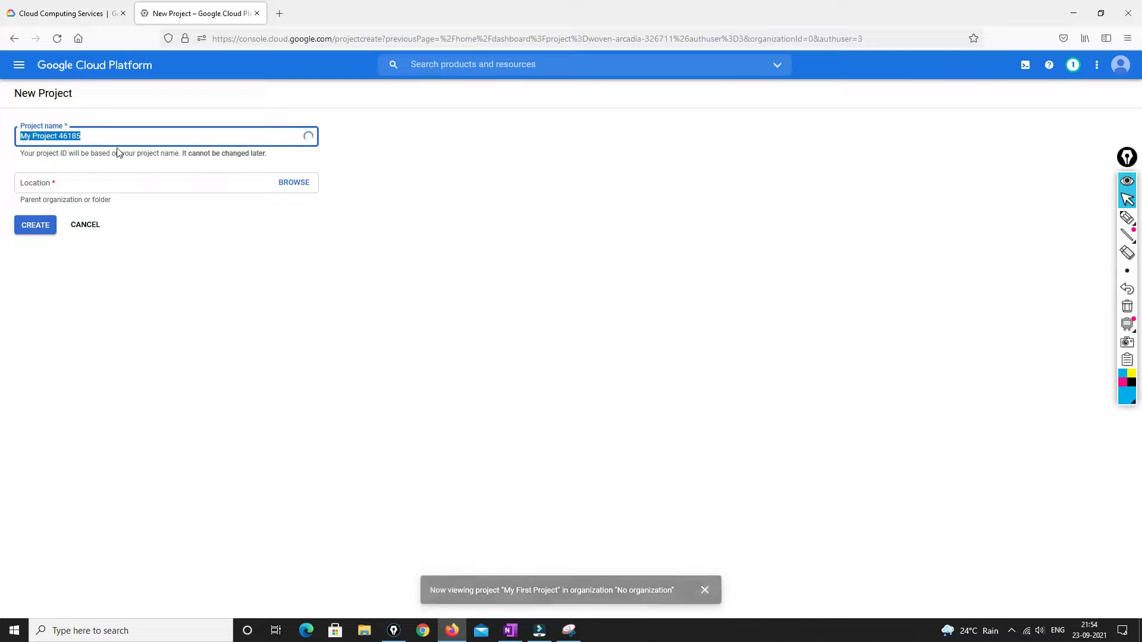
pyautogui.write('EV')
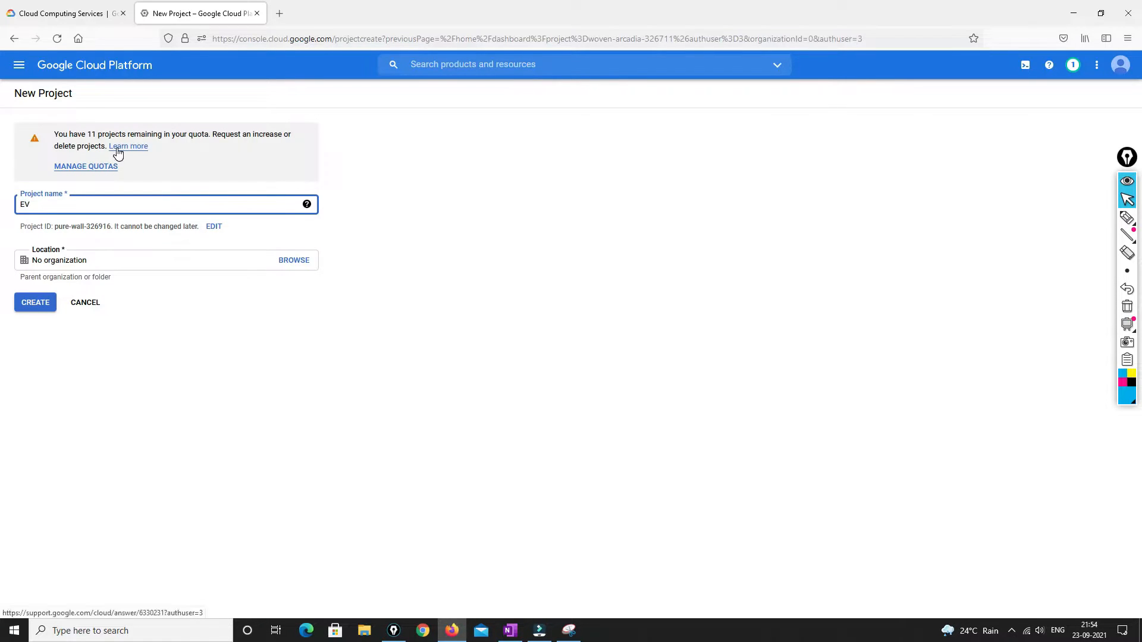
pyautogui.press('BackSpace')
pyautogui.press('BackSpace')
pyautogui.press('BackSpace')
pyautogui.write('ve-ng')
pyautogui.click(28, 301)
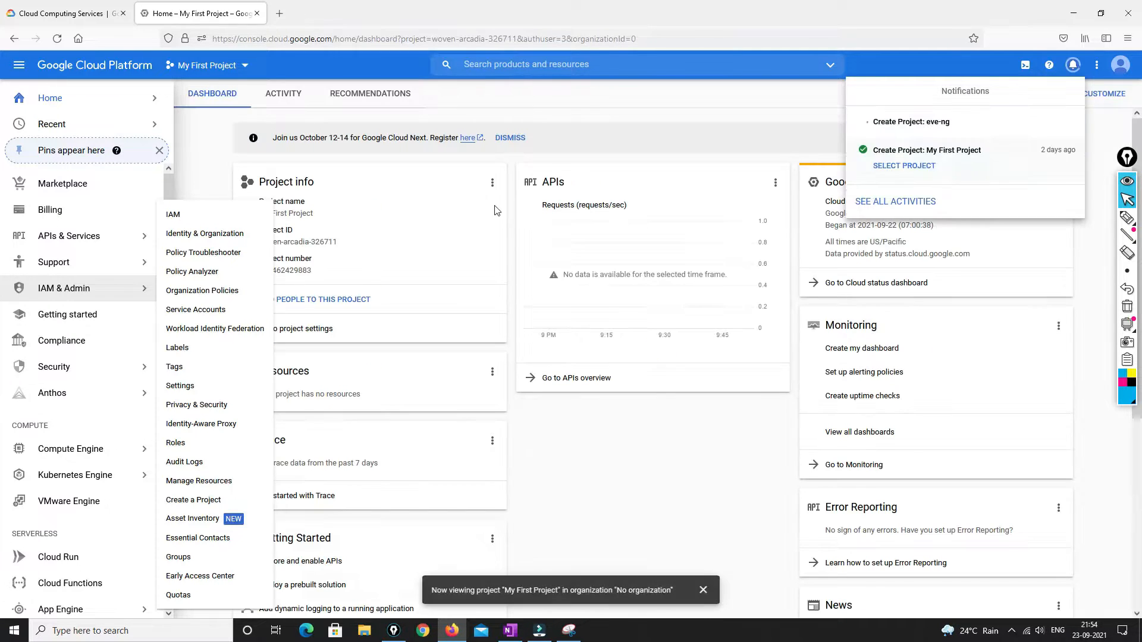
# Make eve-ng the active project and go to Compute Engine > VM instances
pyautogui.click(242, 67)
pyautogui.click(242, 67)
pyautogui.click(417, 283)
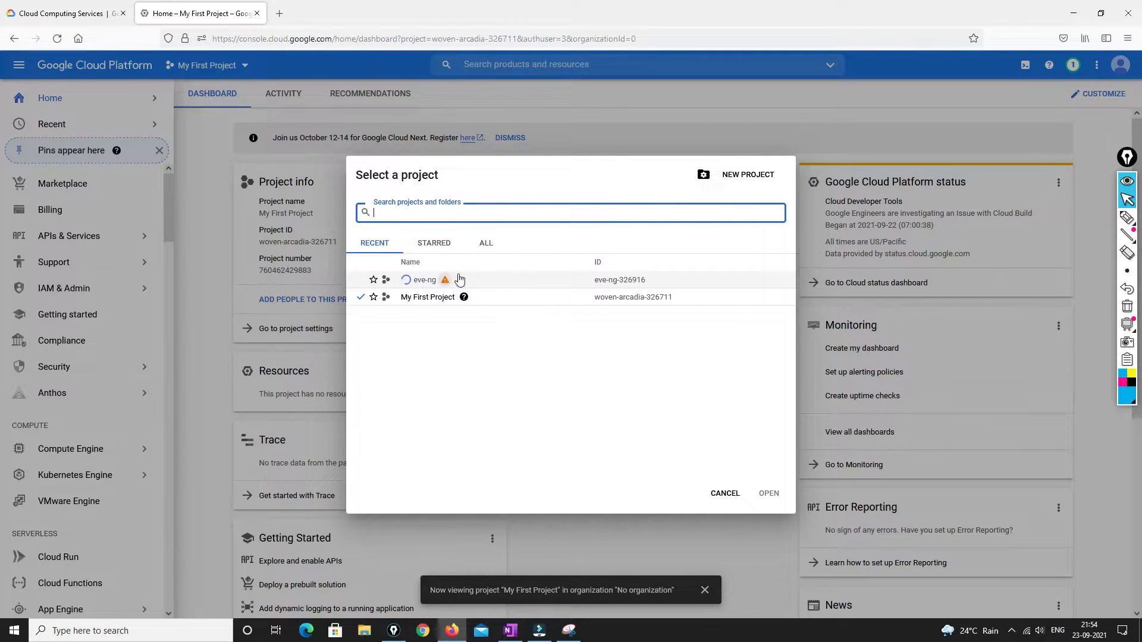
pyautogui.moveTo(444, 285)
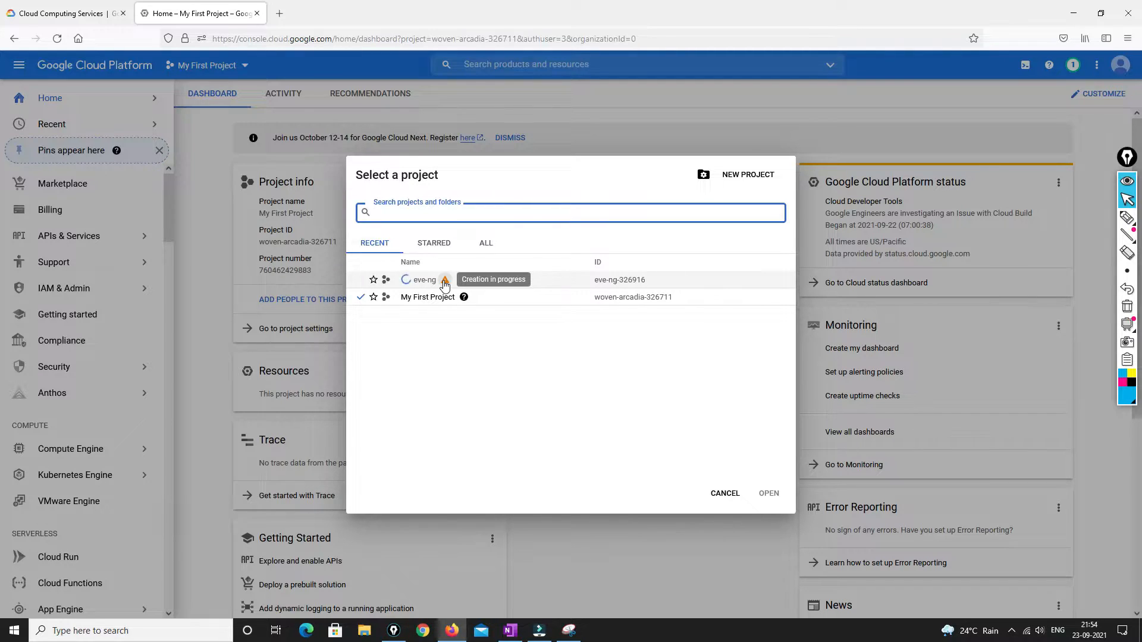
pyautogui.click(414, 280)
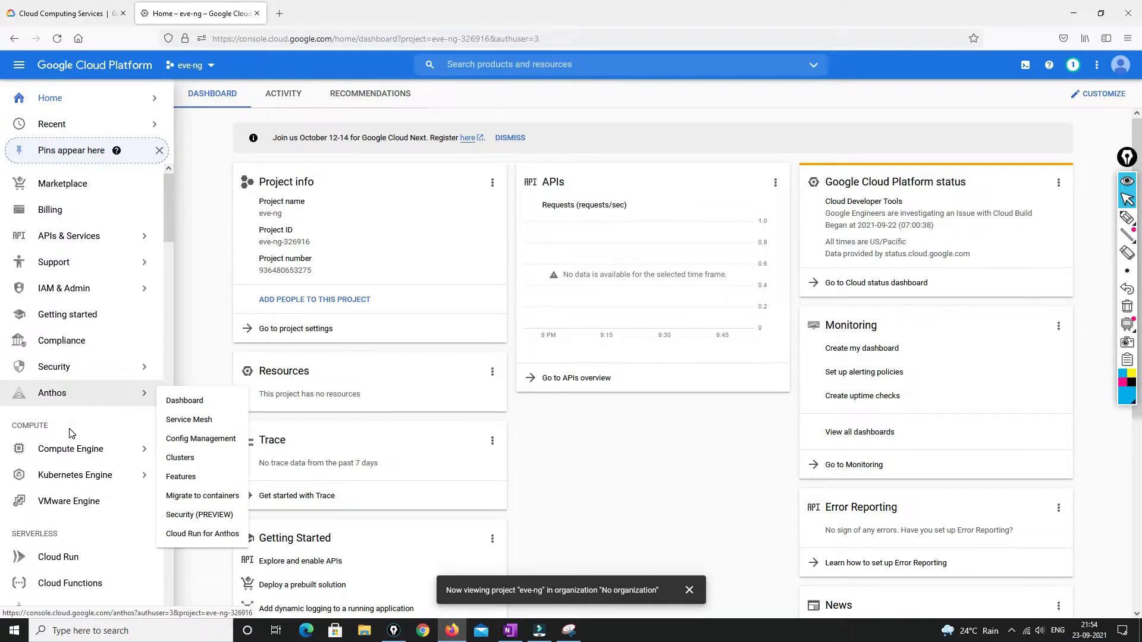
pyautogui.moveTo(78, 458)
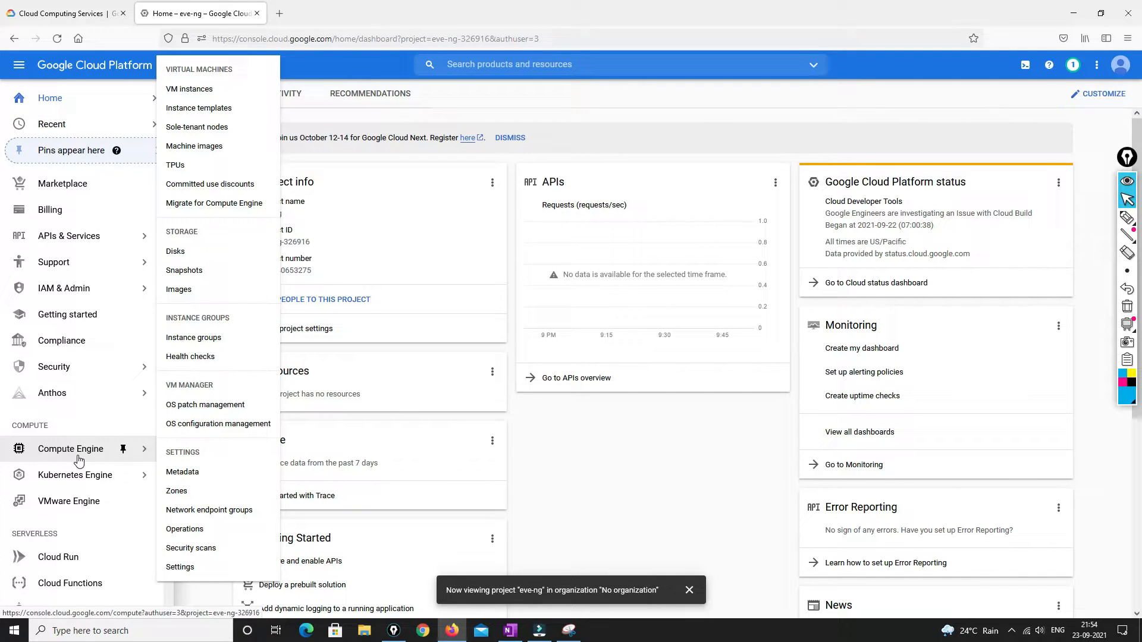
pyautogui.click(199, 94)
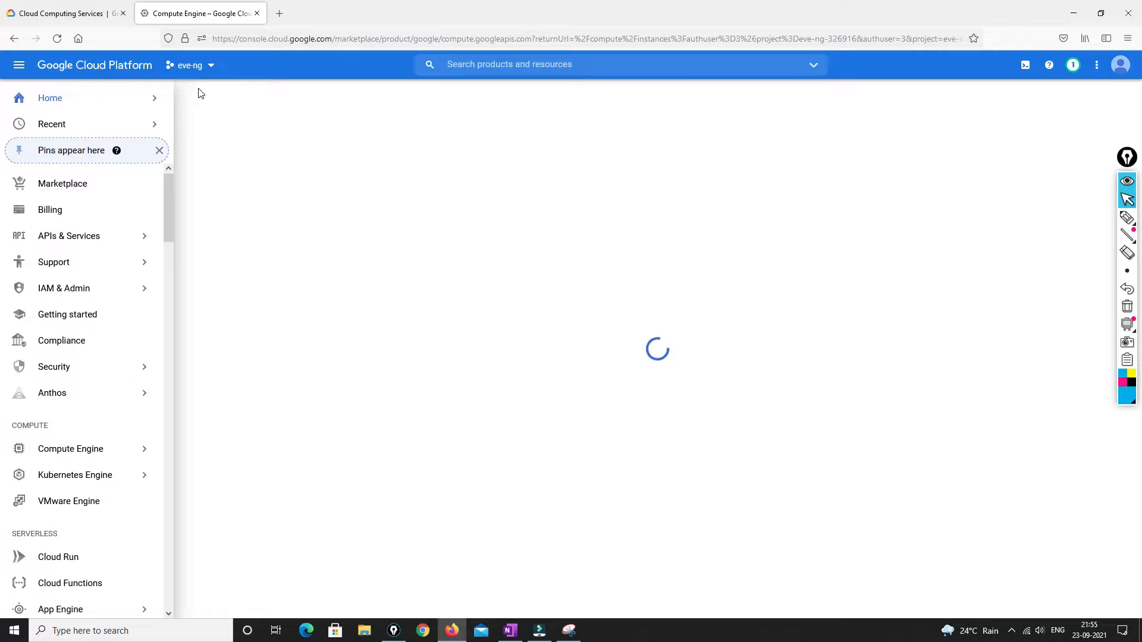
# Search the web for 'gcp eve ng' in a new tab
pyautogui.click(279, 13)
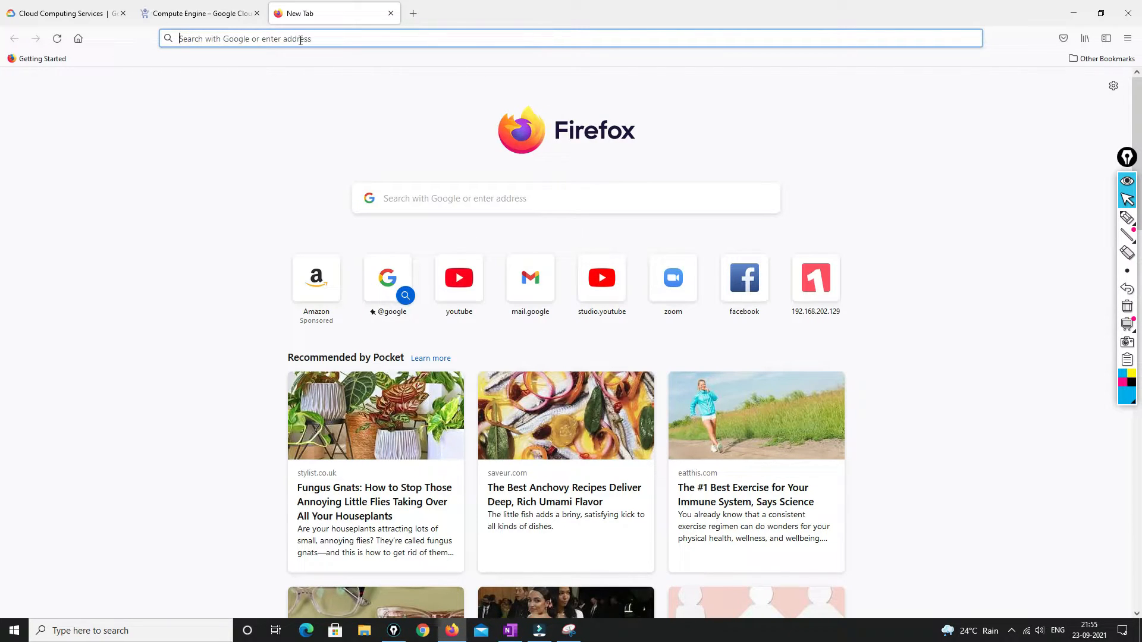
pyautogui.write('gcp eve ng')
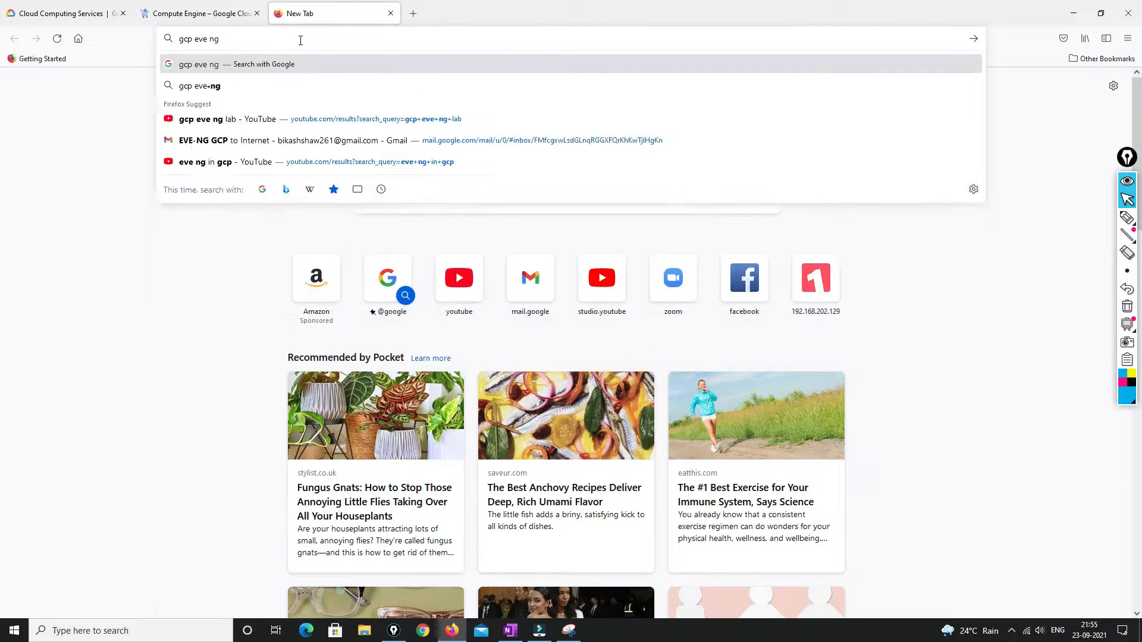
pyautogui.press('Return')
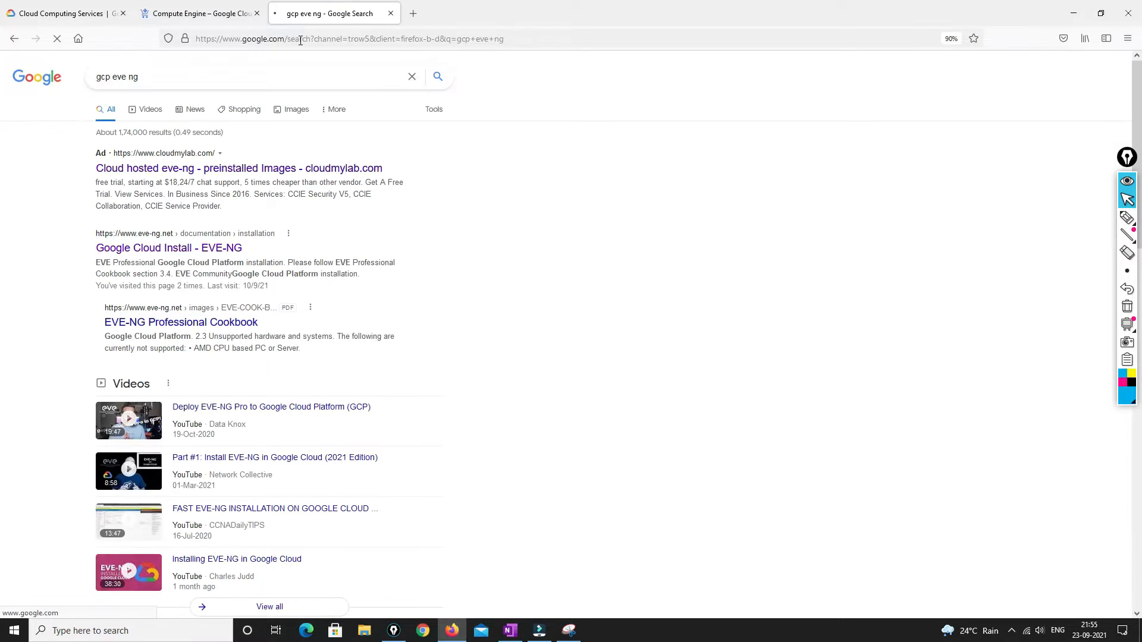
# Open the EVE-NG Google Cloud install page and its Community Cookbook PDF, then return to Compute Engine
pyautogui.click(181, 246)
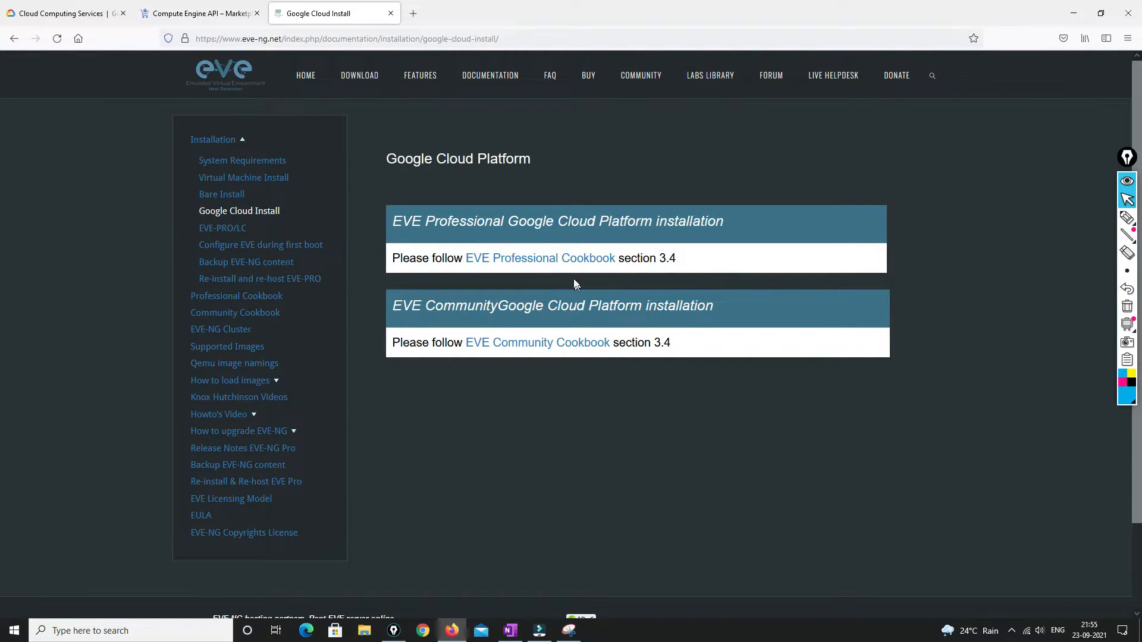
pyautogui.click(559, 344)
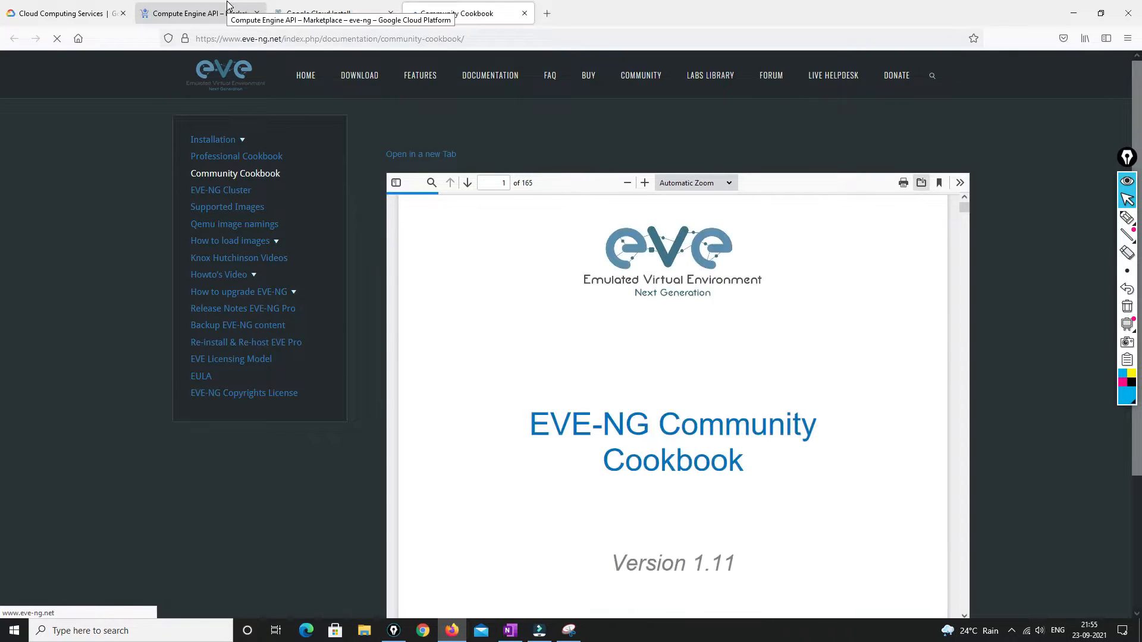
pyautogui.click(228, 7)
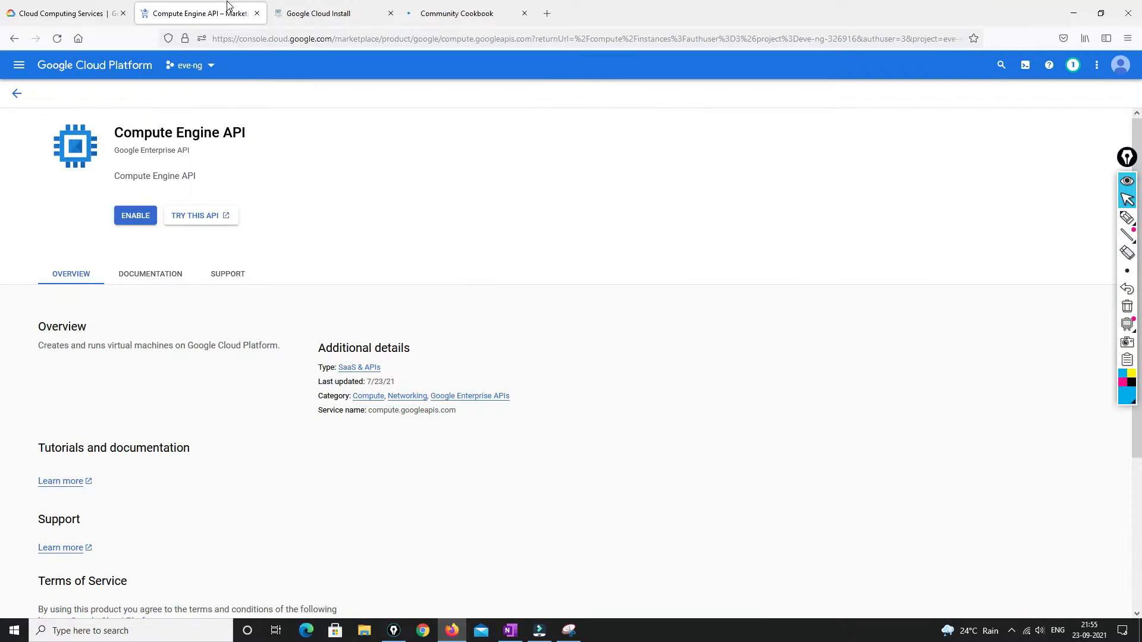
# Enable the Compute Engine API, check the cookbook, and start a new VM instance
pyautogui.click(123, 225)
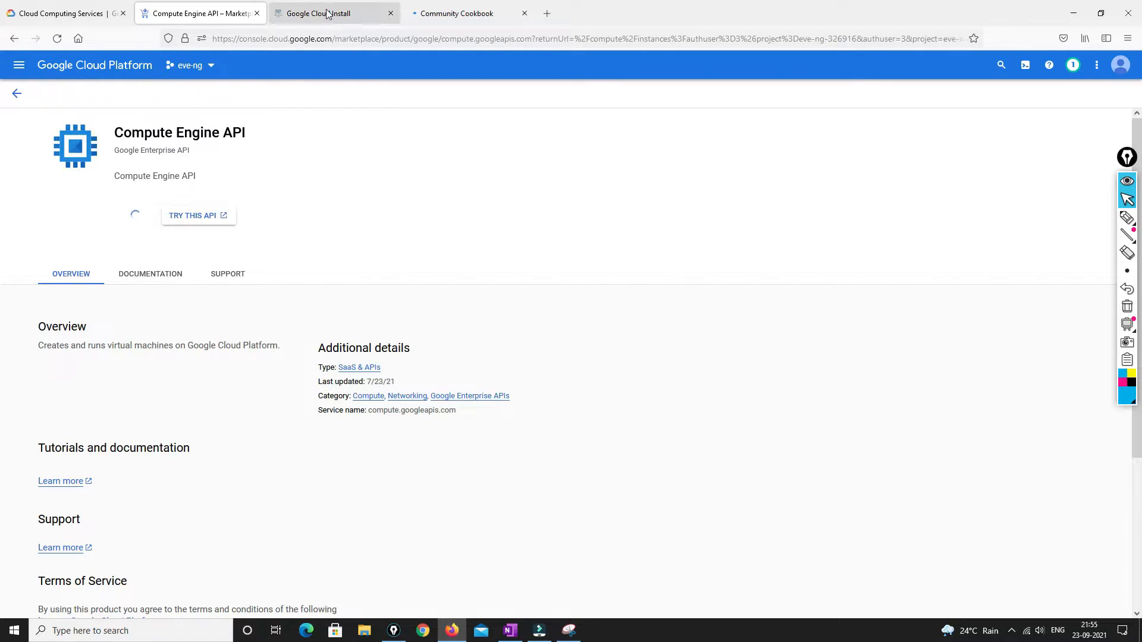
pyautogui.click(483, 14)
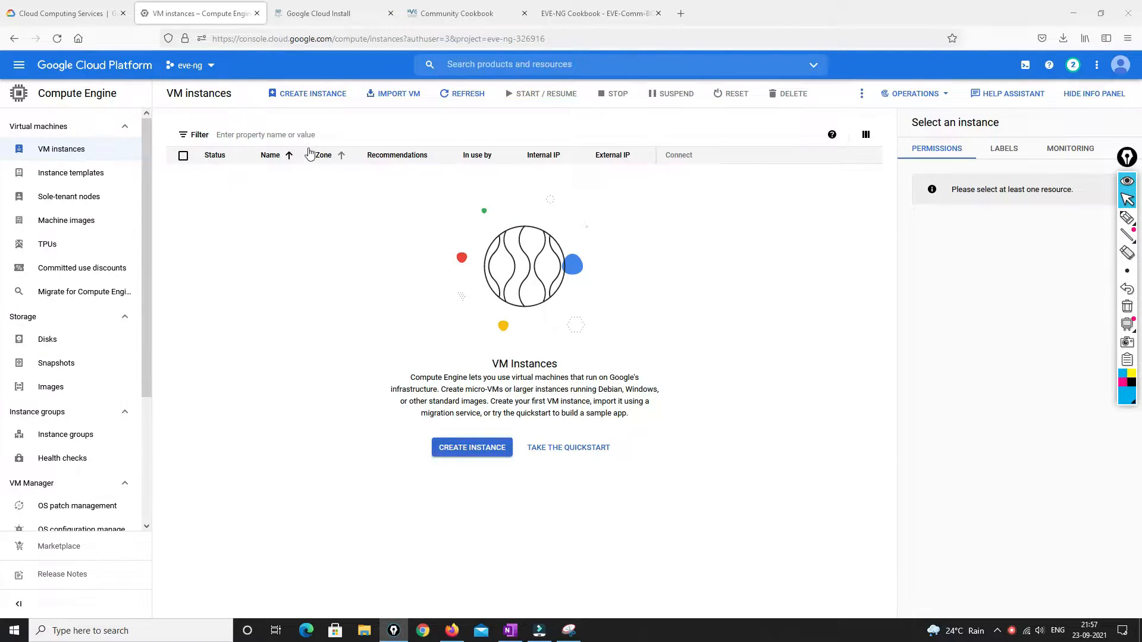
pyautogui.click(302, 100)
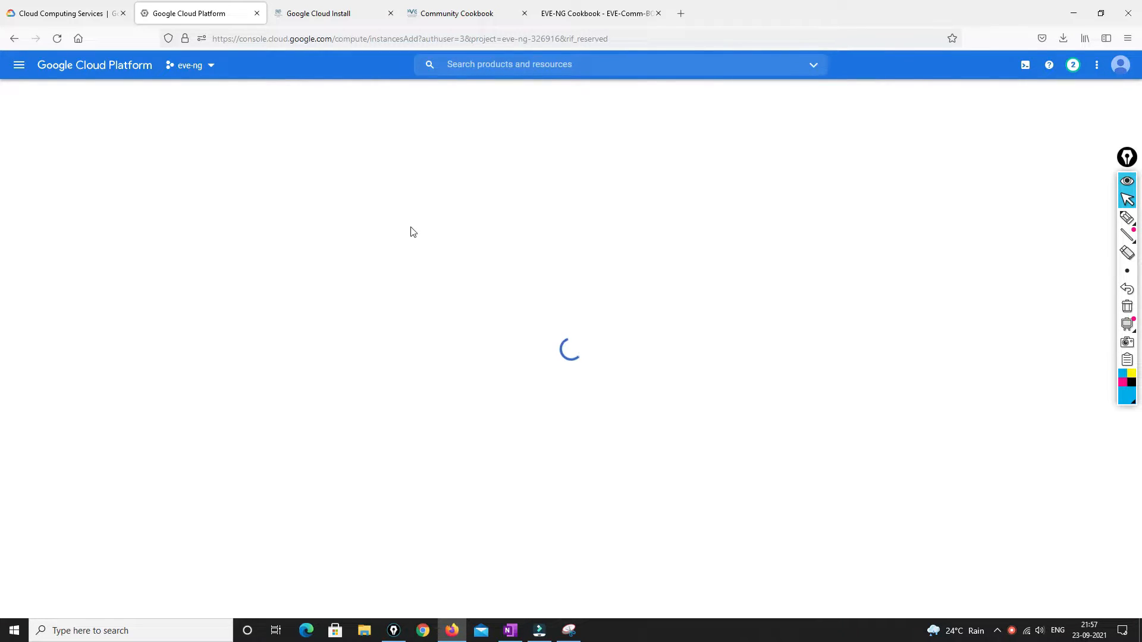
# Rename the new instance to eve-ng
pyautogui.moveTo(291, 147); pyautogui.dragTo(237, 147)
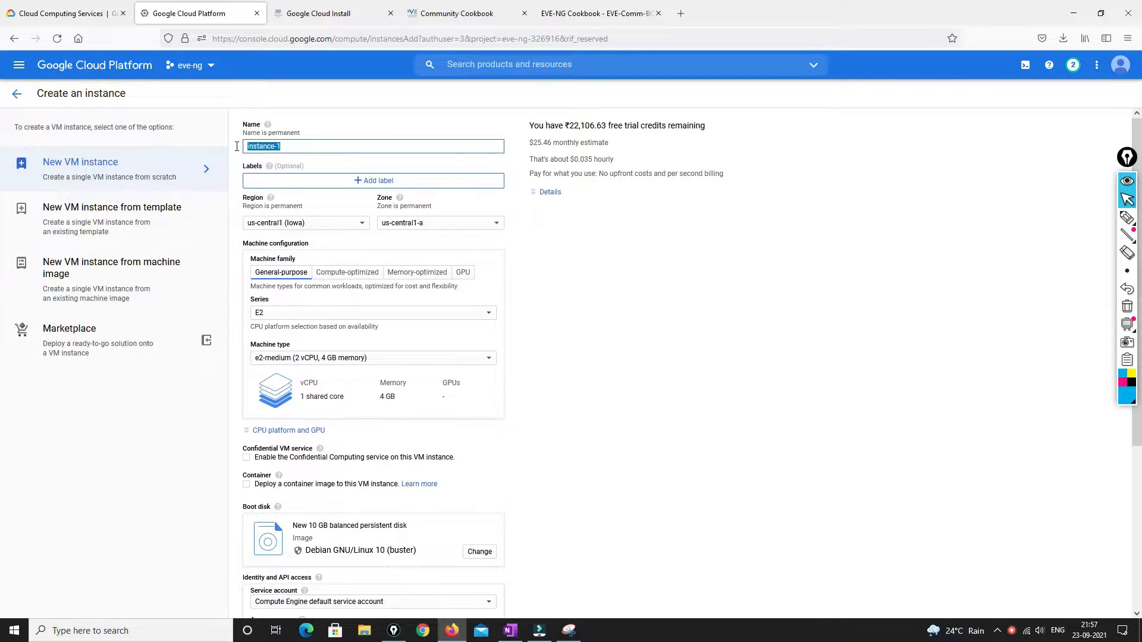
pyautogui.write('eve')
pyautogui.press('Down')
pyautogui.press('Return')
# Place the instance in region asia-southeast1 (Singapore), zone asia-southeast1-b
pyautogui.click(336, 226)
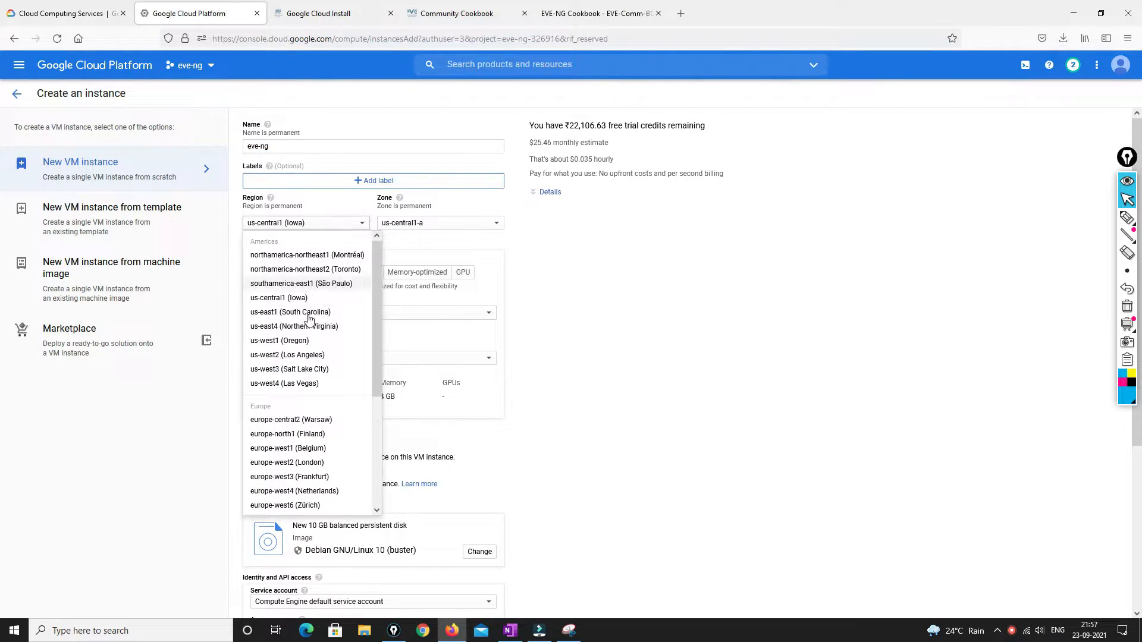
pyautogui.scroll(-4, 306, 361)
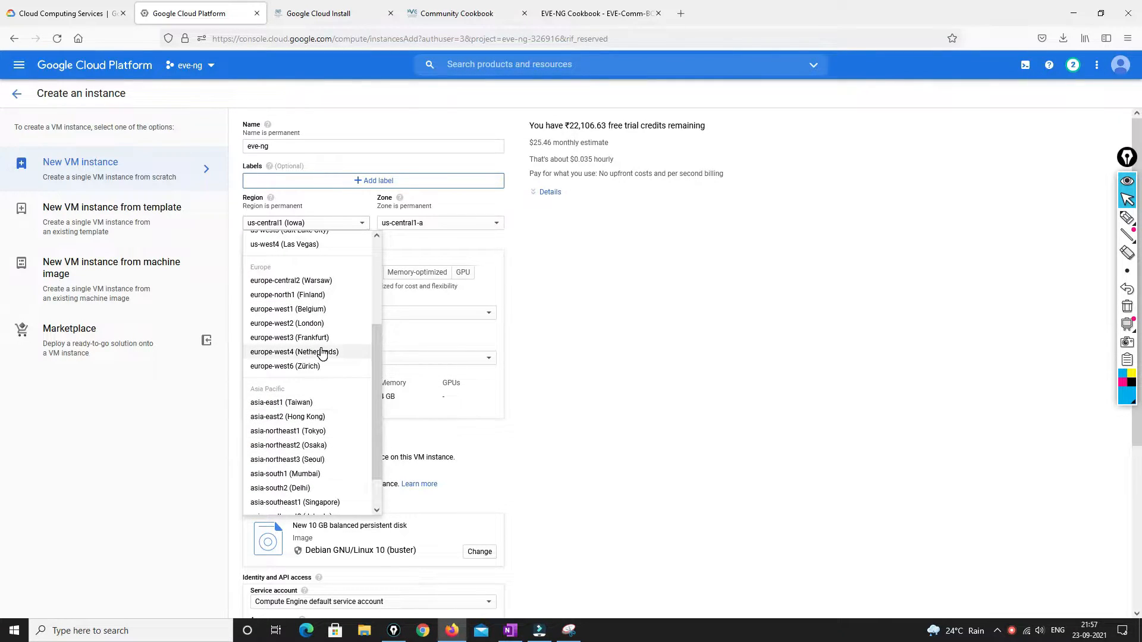
pyautogui.scroll(-2, 321, 353)
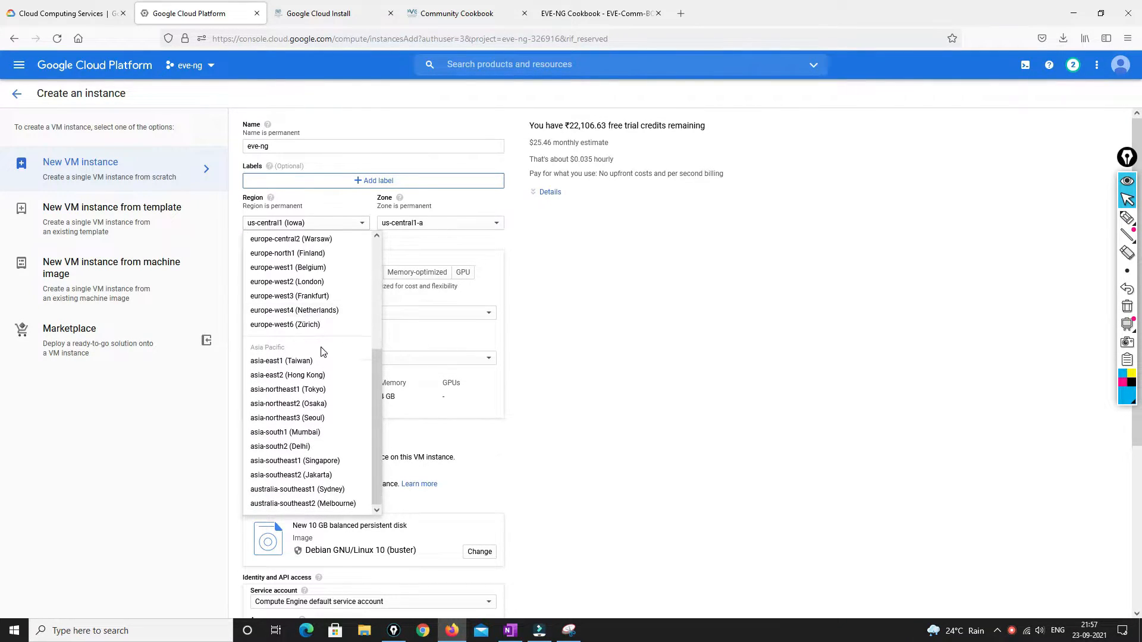
pyautogui.click(307, 459)
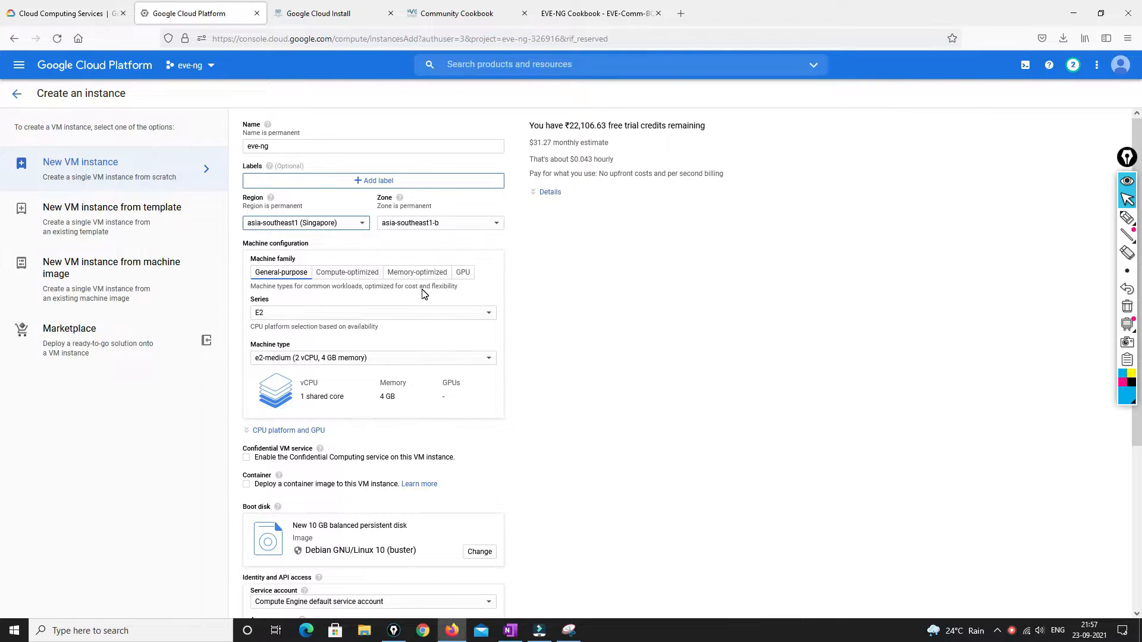
pyautogui.click(411, 312)
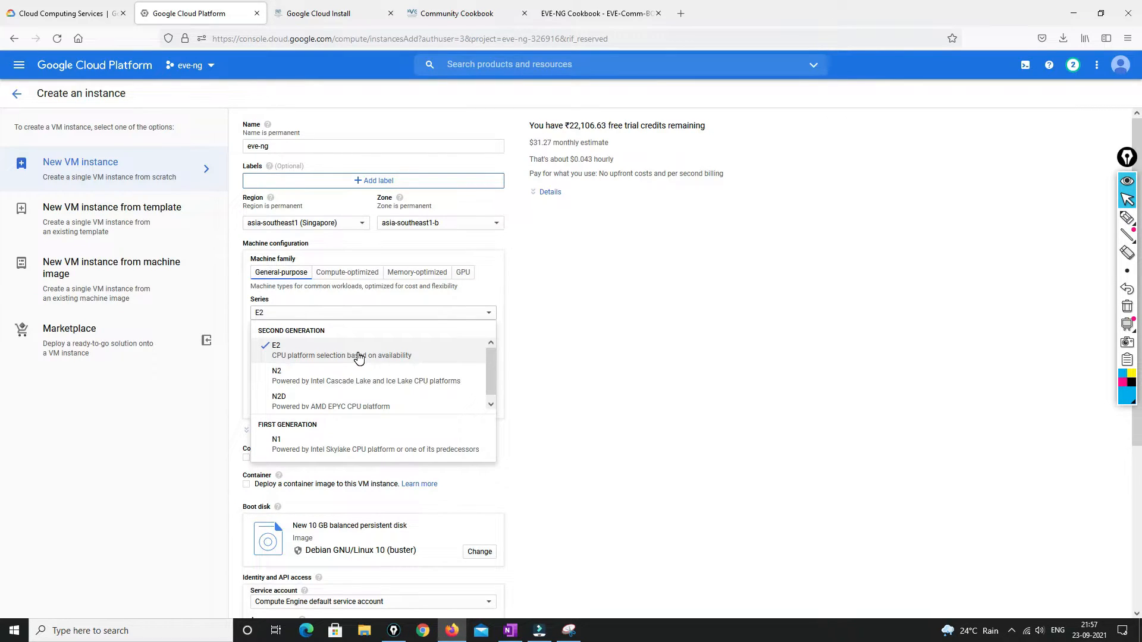
# Set the machine series to N1 with machine type n1-standard-8 (8 vCPU, 30 GB)
pyautogui.click(346, 445)
pyautogui.click(411, 361)
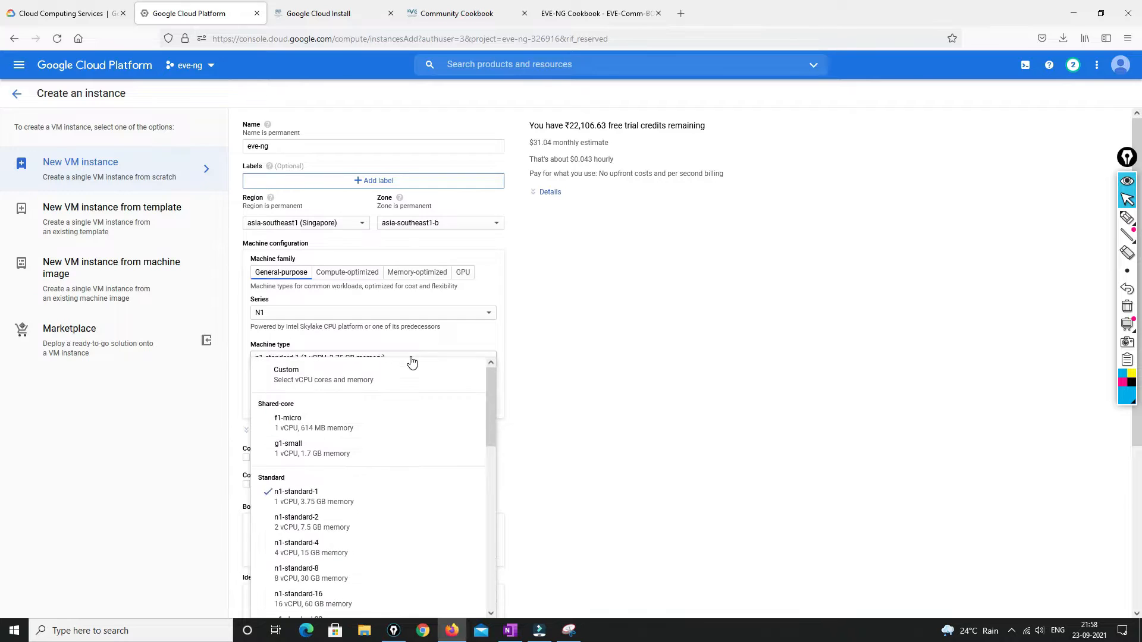
pyautogui.scroll(-3, 377, 467)
pyautogui.scroll(-3, 377, 467)
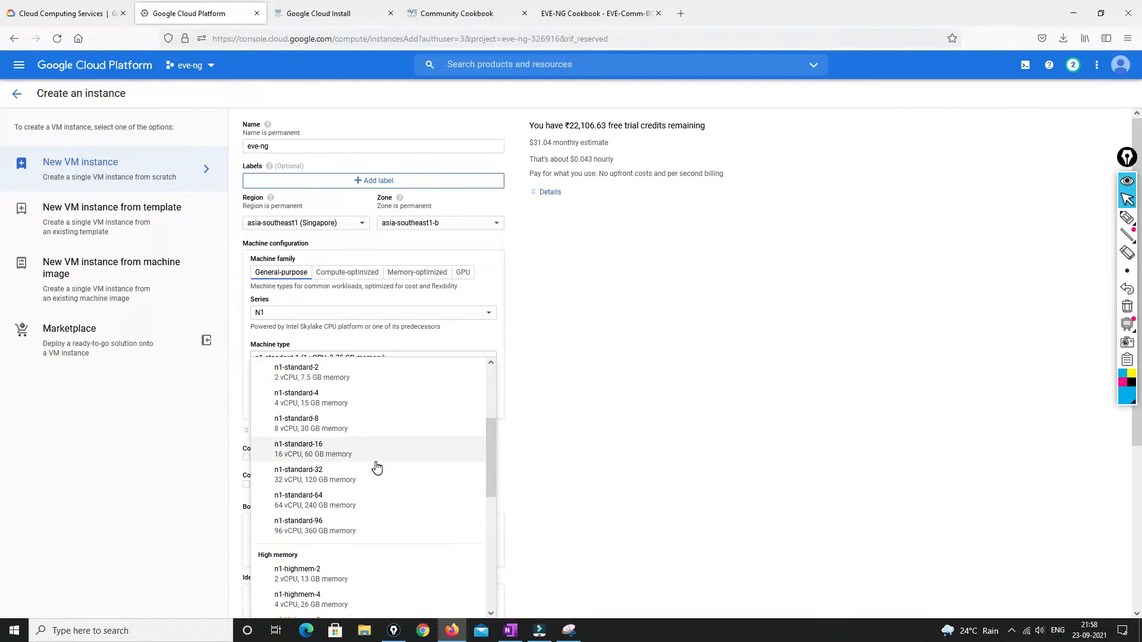
pyautogui.click(328, 436)
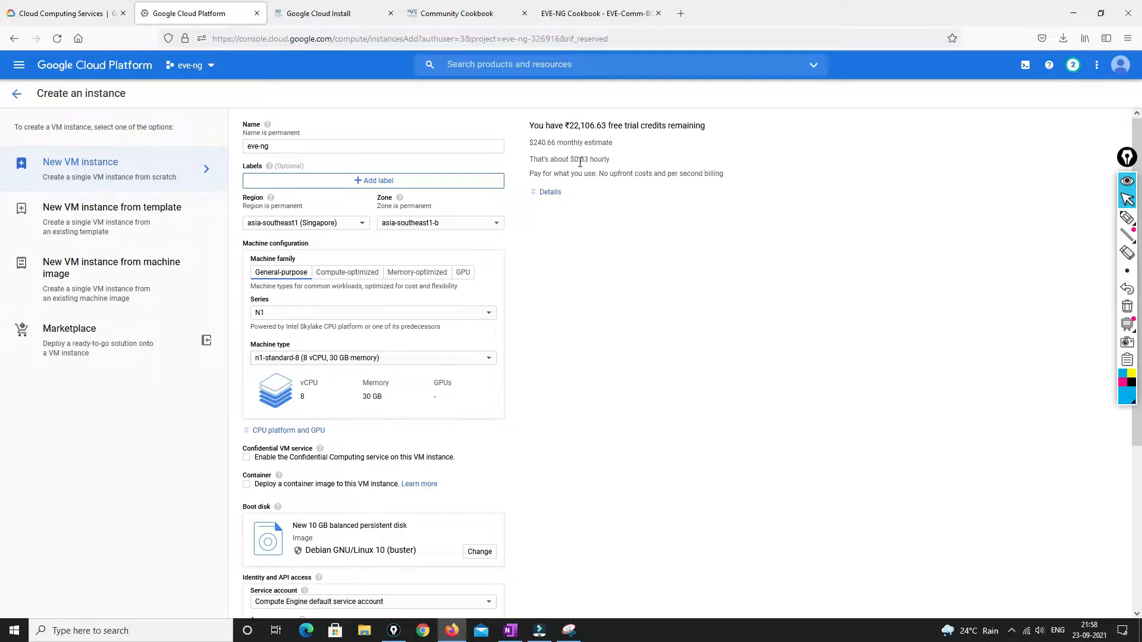
# Review the hourly and monthly cost estimates, about $240.66 per month
pyautogui.moveTo(578, 159); pyautogui.dragTo(612, 161)
pyautogui.click(601, 185)
pyautogui.moveTo(561, 143); pyautogui.dragTo(613, 141)
pyautogui.scroll(-3, 538, 370)
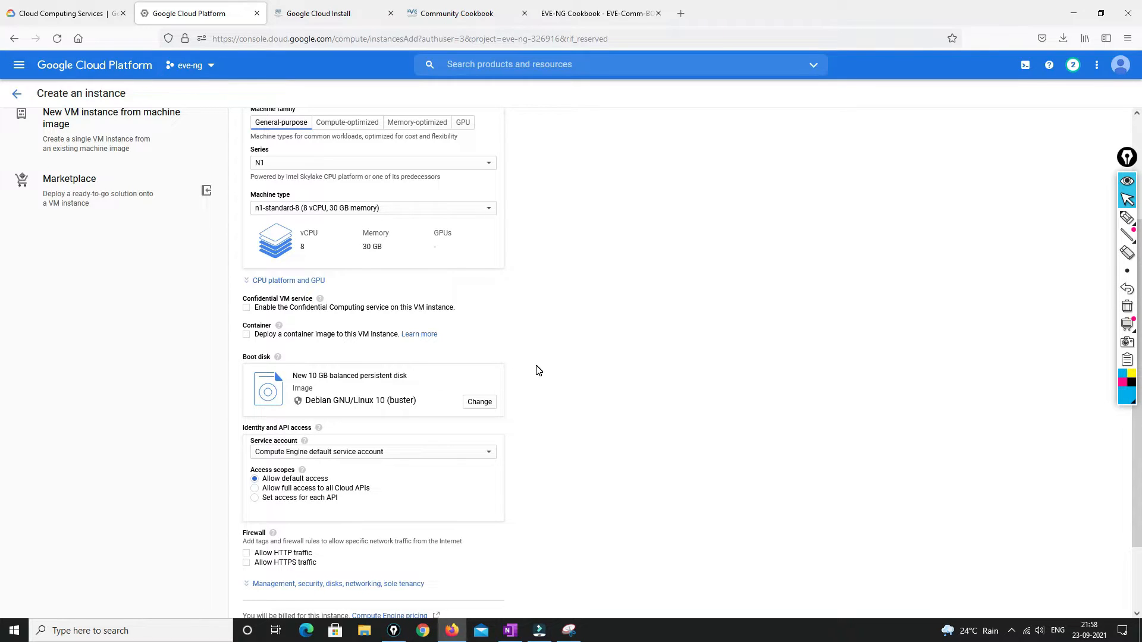
# Start Cloud Shell for the eve-ng project and switch to the Cookbook PDF at page 43
pyautogui.click(1024, 64)
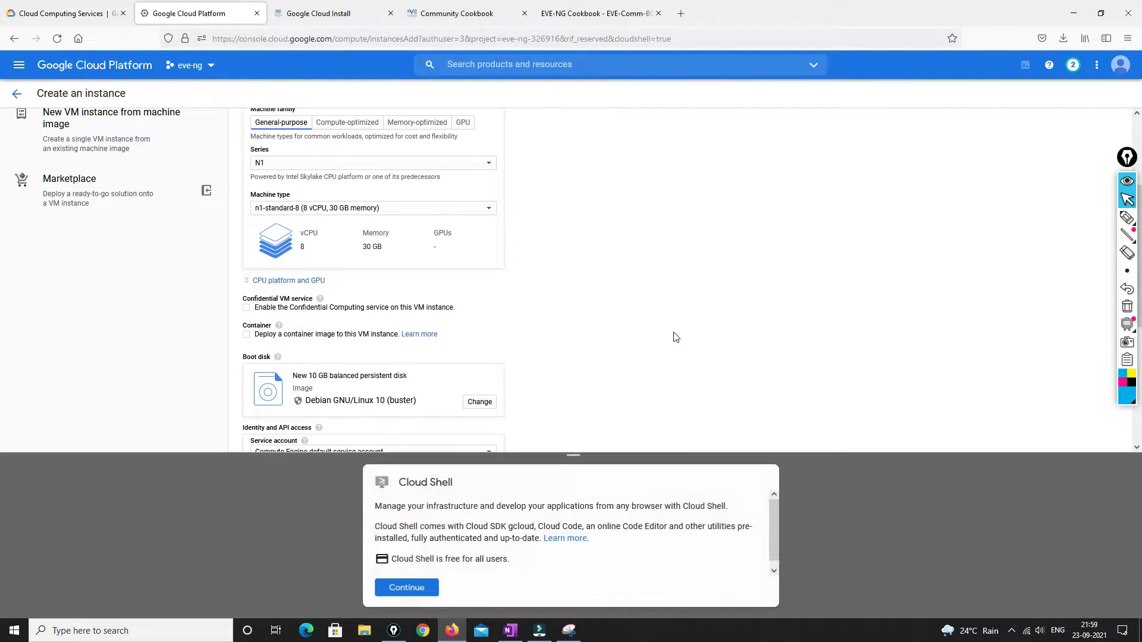
pyautogui.click(409, 589)
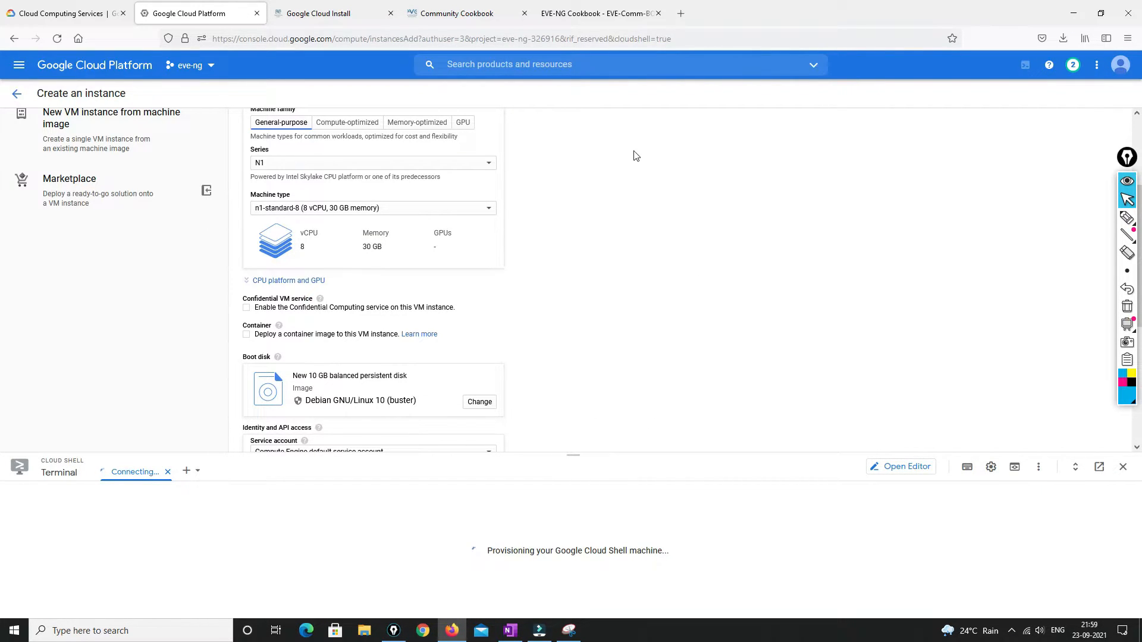
pyautogui.click(594, 11)
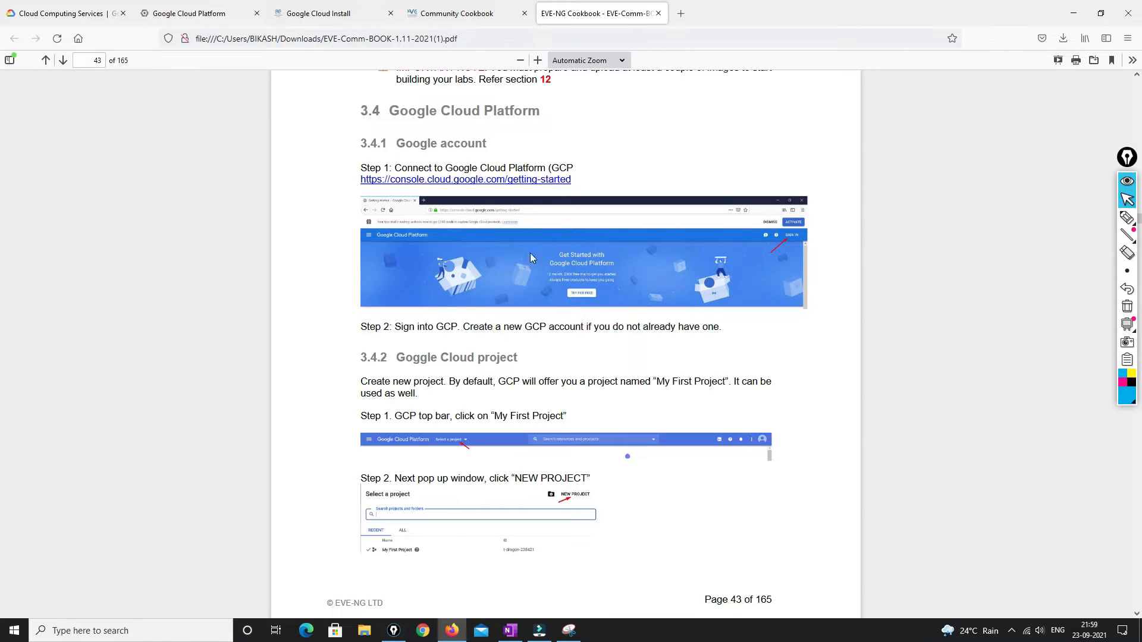
# Scroll to page 46 and select the gcloud command that creates the nested-ubuntu-xenial image
pyautogui.scroll(-10, 640, 280)
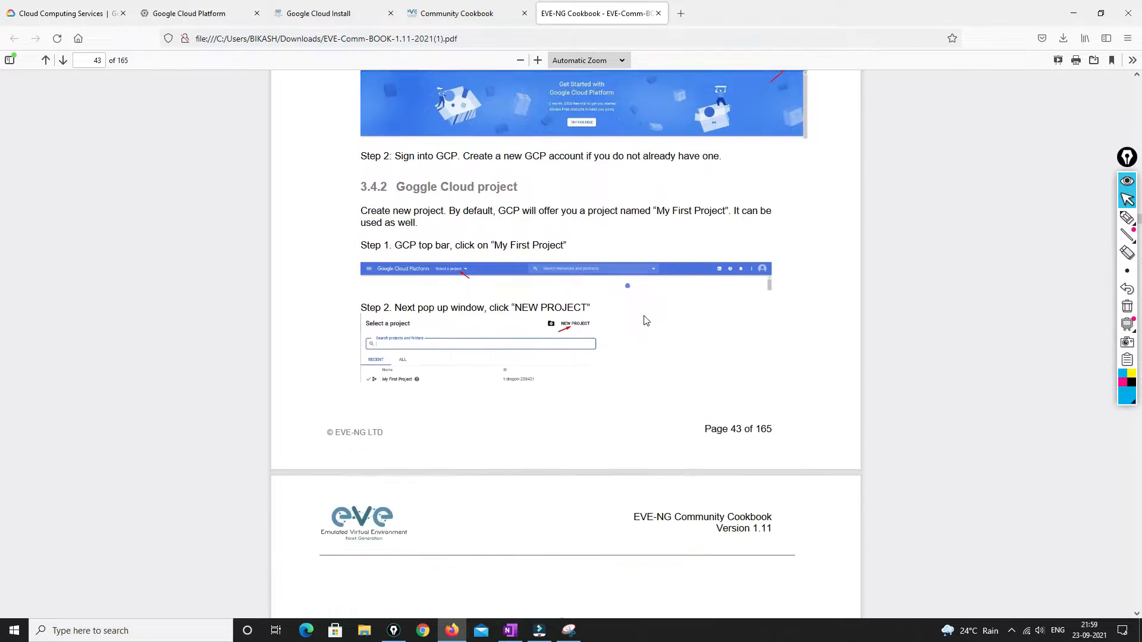
pyautogui.scroll(-15, 646, 321)
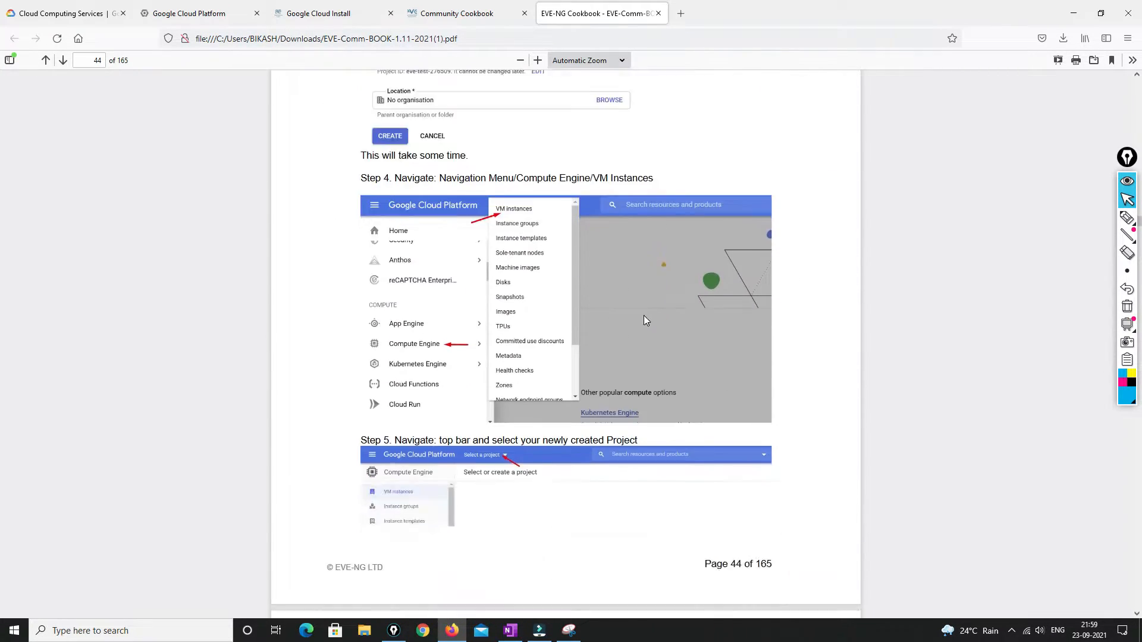
pyautogui.scroll(-8, 646, 321)
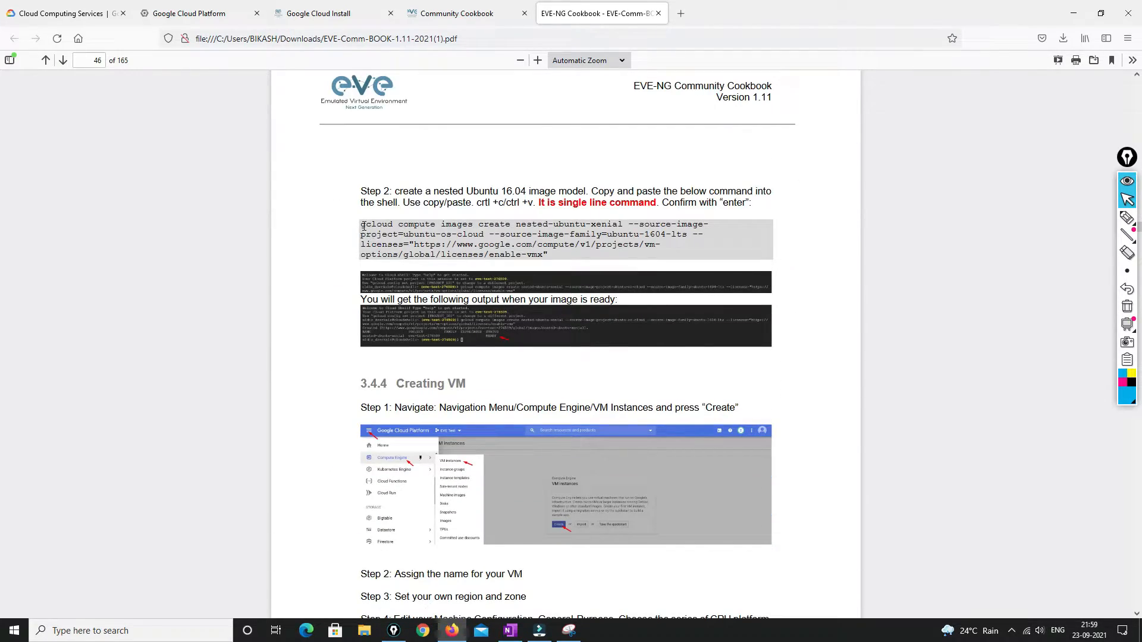
pyautogui.moveTo(362, 224); pyautogui.dragTo(550, 257)
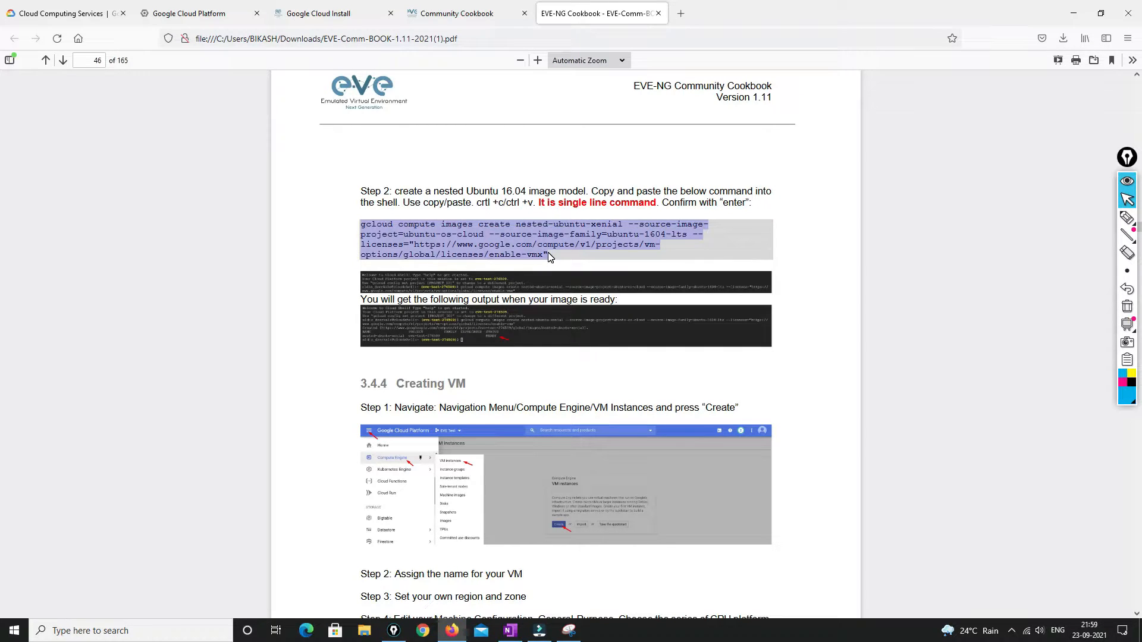
pyautogui.click(27, 634)
# Open Notepad and paste the copied gcloud command into a new note
pyautogui.write('notepad')
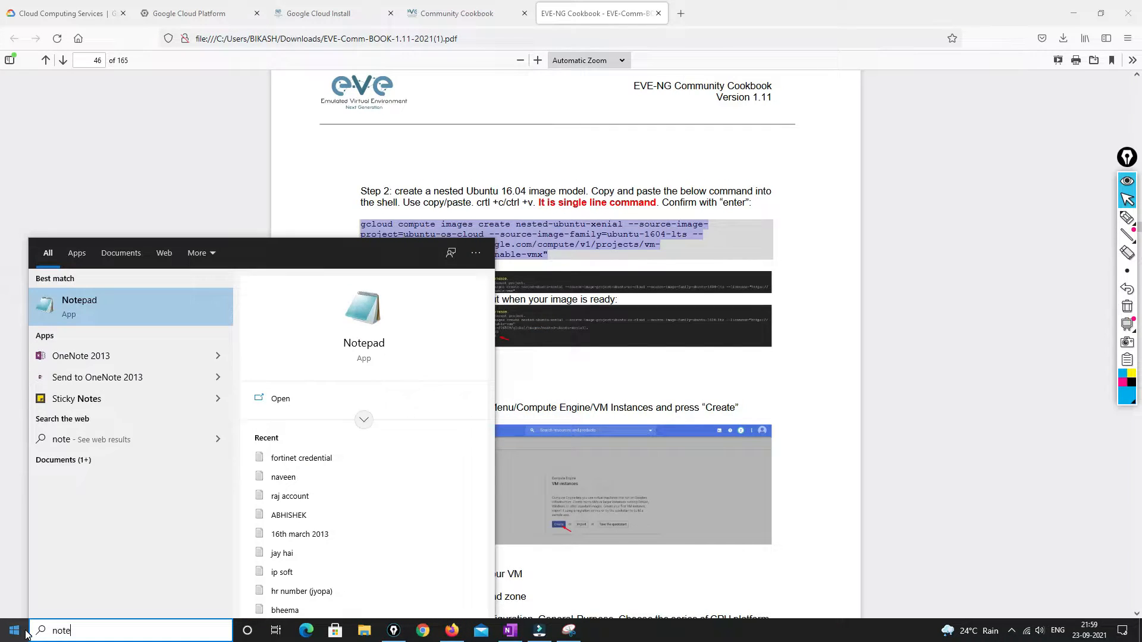
pyautogui.press('Return')
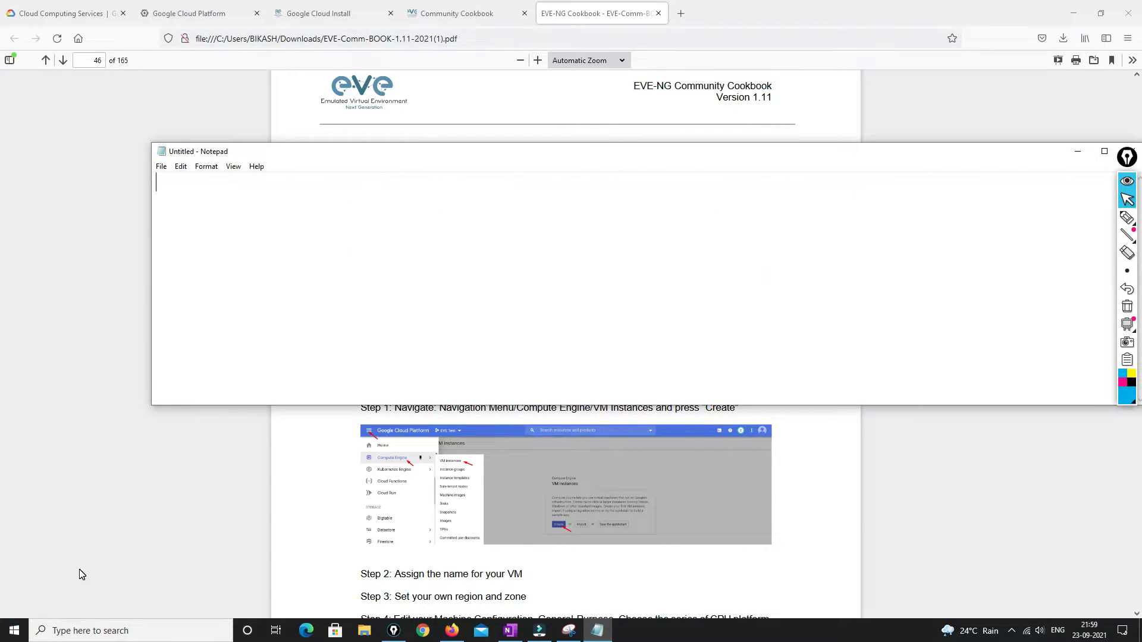
pyautogui.write('gcloud compute images create nested-ubuntu-xenial --source-image-project=ubuntu-os-cloud --source-image-family=ubuntu-1604-lts --licenses="https://www.google.com/compute/v1/projects/vm-options/global/licenses/enable-vmx"')
# Join the project=, source-image and licenses= lines into one continuous command
pyautogui.click(157, 211)
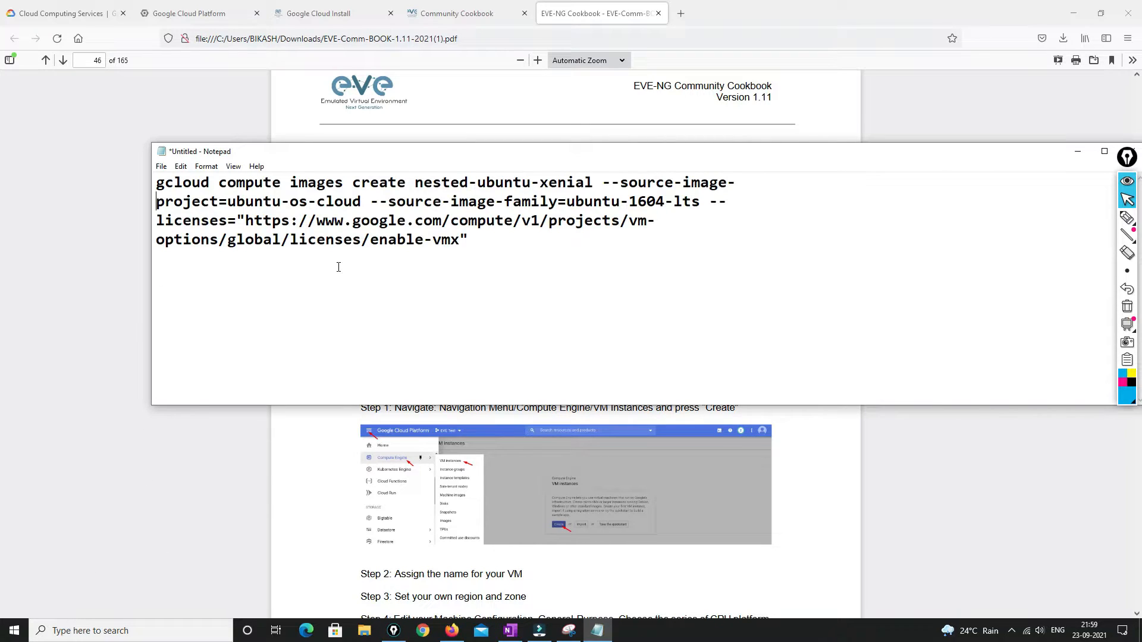
pyautogui.press('BackSpace')
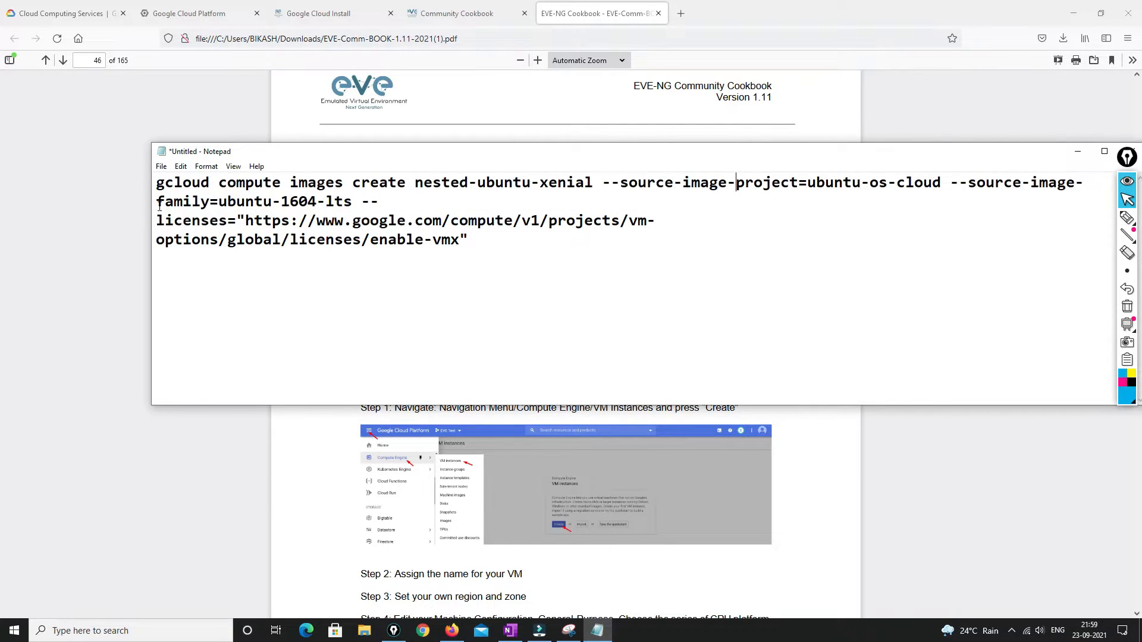
pyautogui.press('BackSpace')
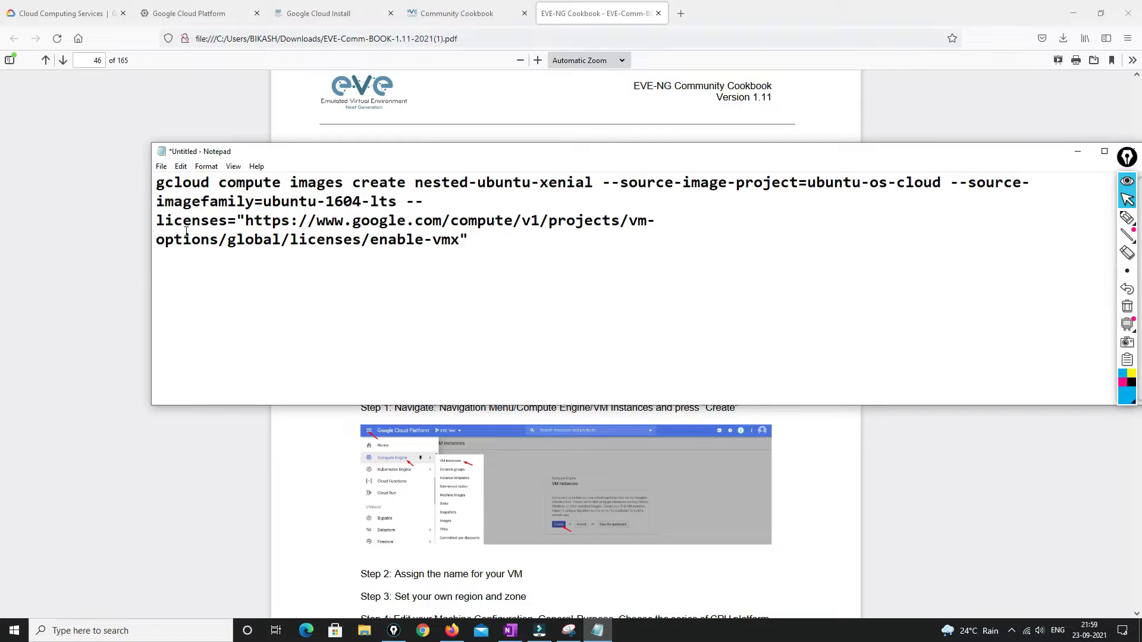
pyautogui.click(158, 217)
pyautogui.press('BackSpace')
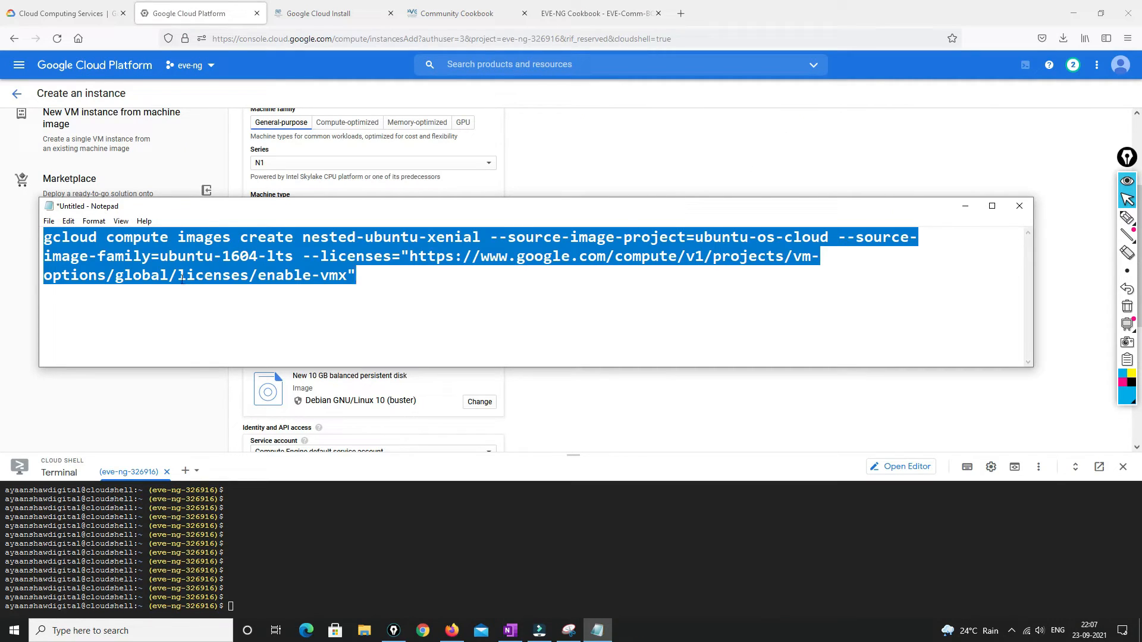
# Copy the joined command, paste it into Cloud Shell and run it, authorizing gcloud
pyautogui.click(182, 276)
pyautogui.moveTo(366, 279); pyautogui.dragTo(38, 240)
pyautogui.hotkey('ctrl', 'c')
pyautogui.click(278, 553)
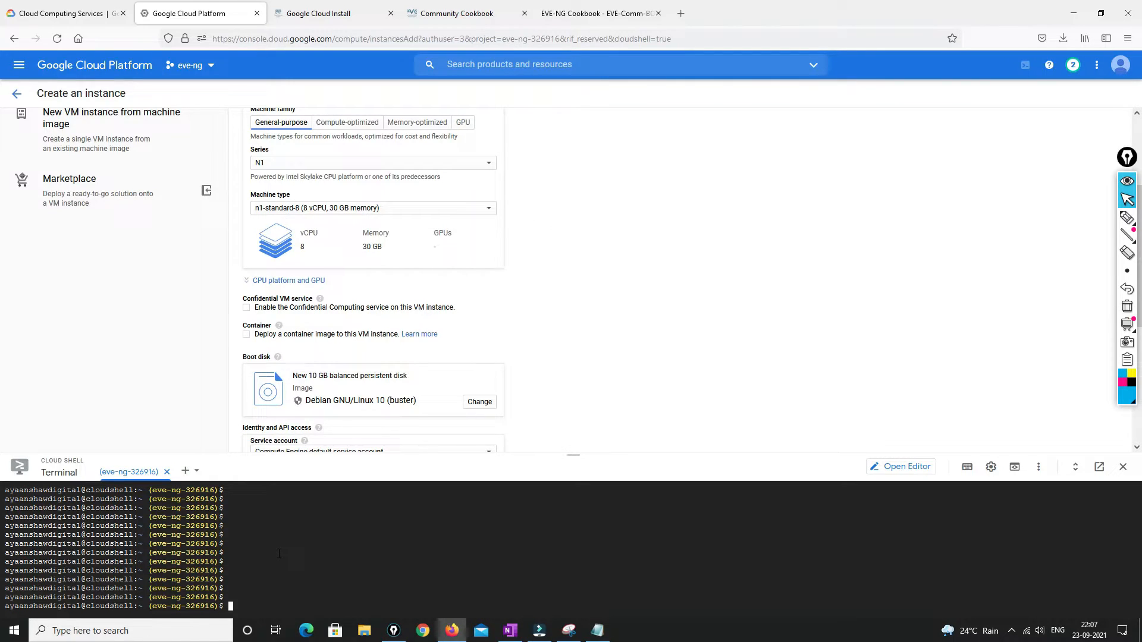
pyautogui.rightClick(278, 553)
pyautogui.click(309, 424)
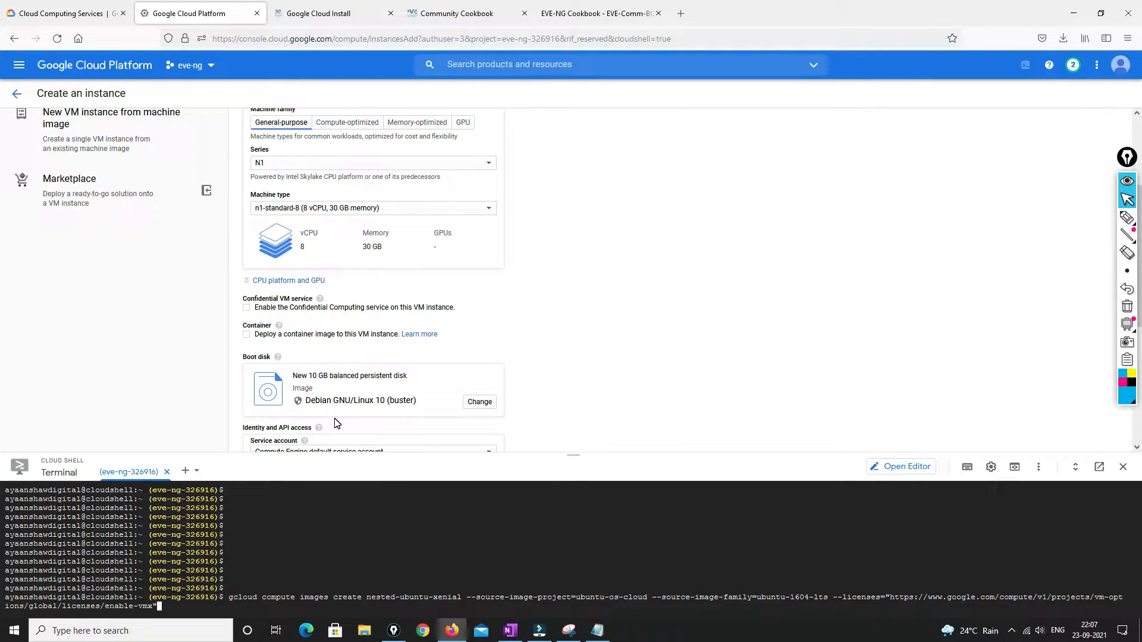
pyautogui.press('Return')
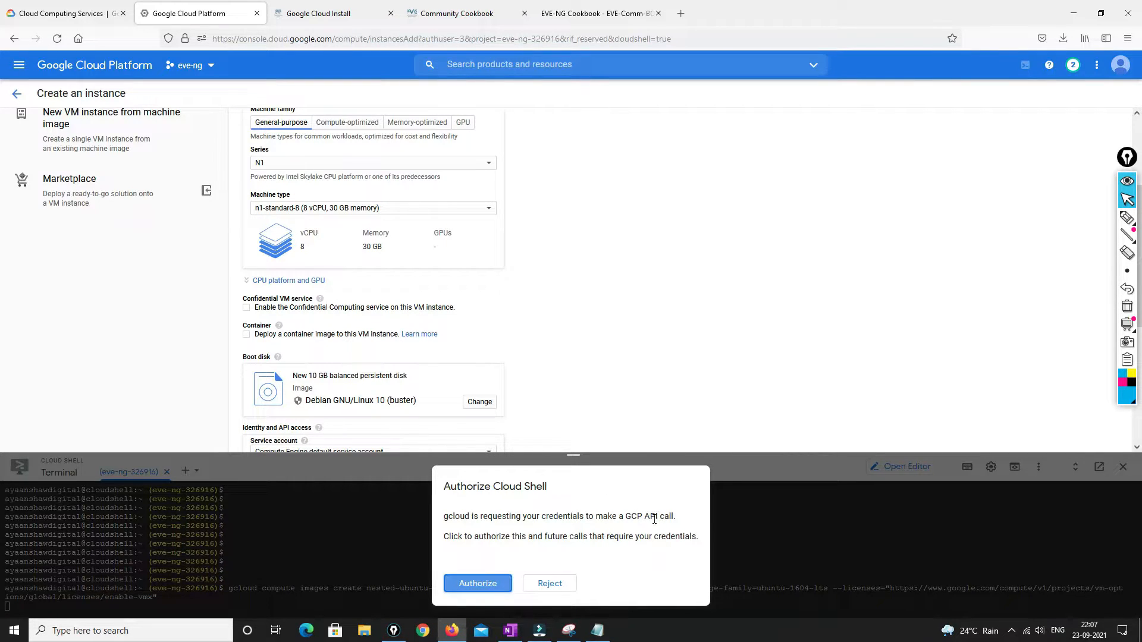
pyautogui.click(492, 588)
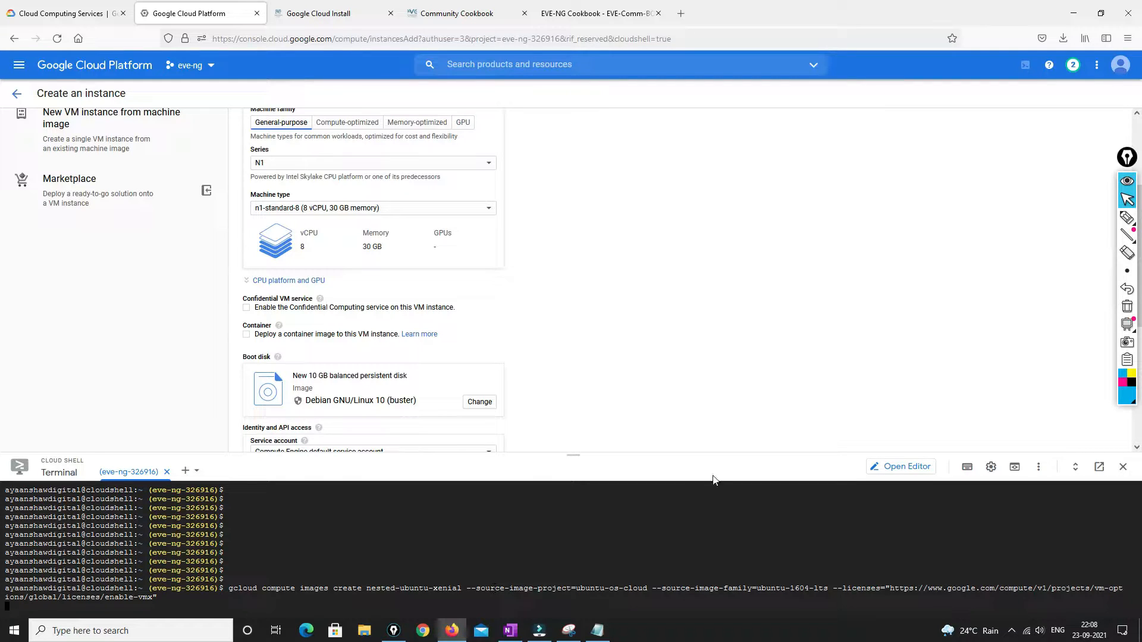
# Confirm the image is READY, rerun to see 'already exists', then close Cloud Shell
pyautogui.click(583, 12)
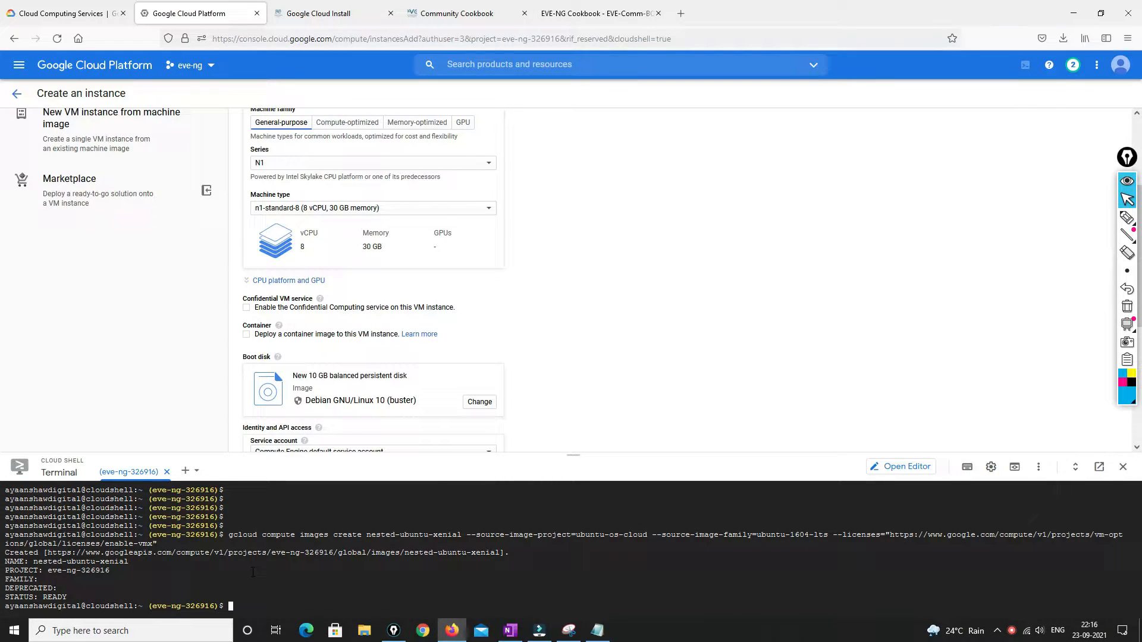
pyautogui.moveTo(43, 597); pyautogui.dragTo(68, 597)
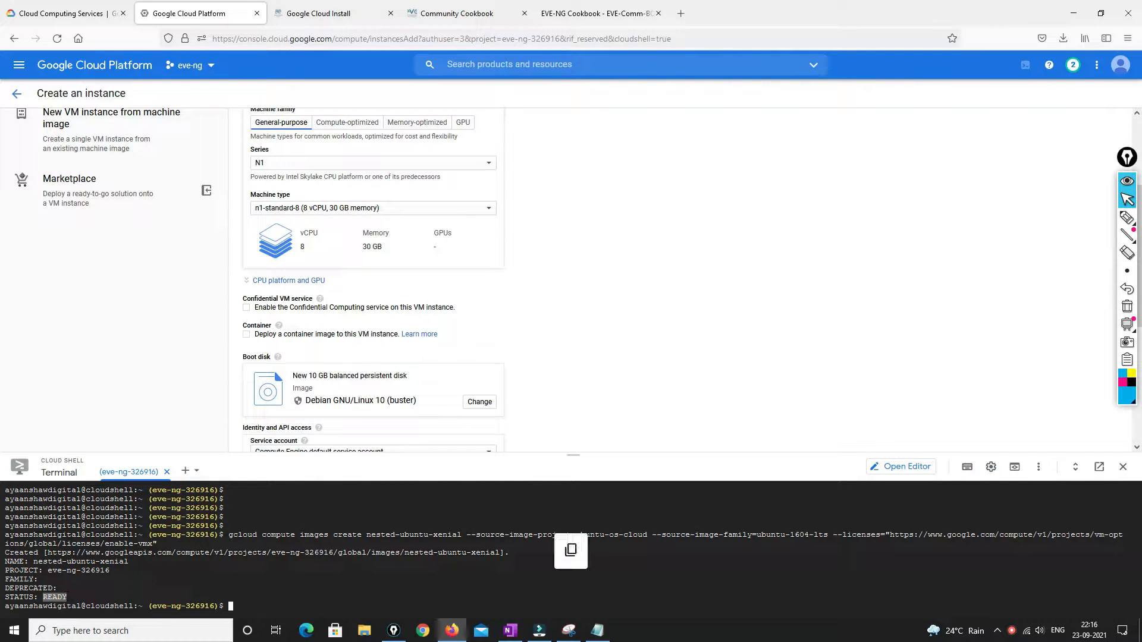
pyautogui.press('Up')
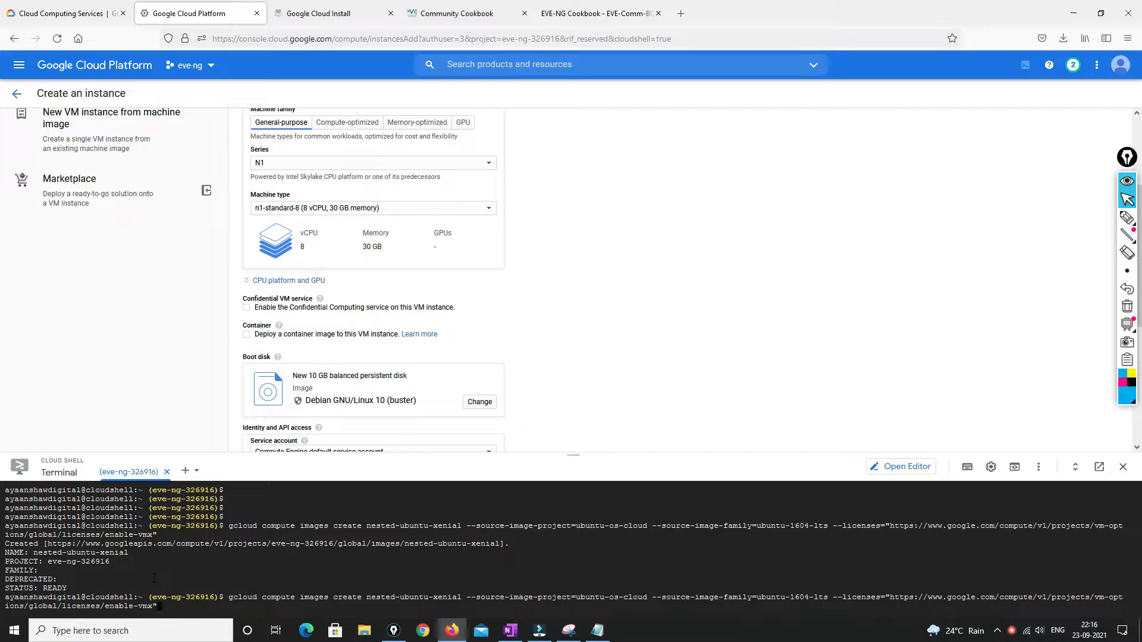
pyautogui.press('Return')
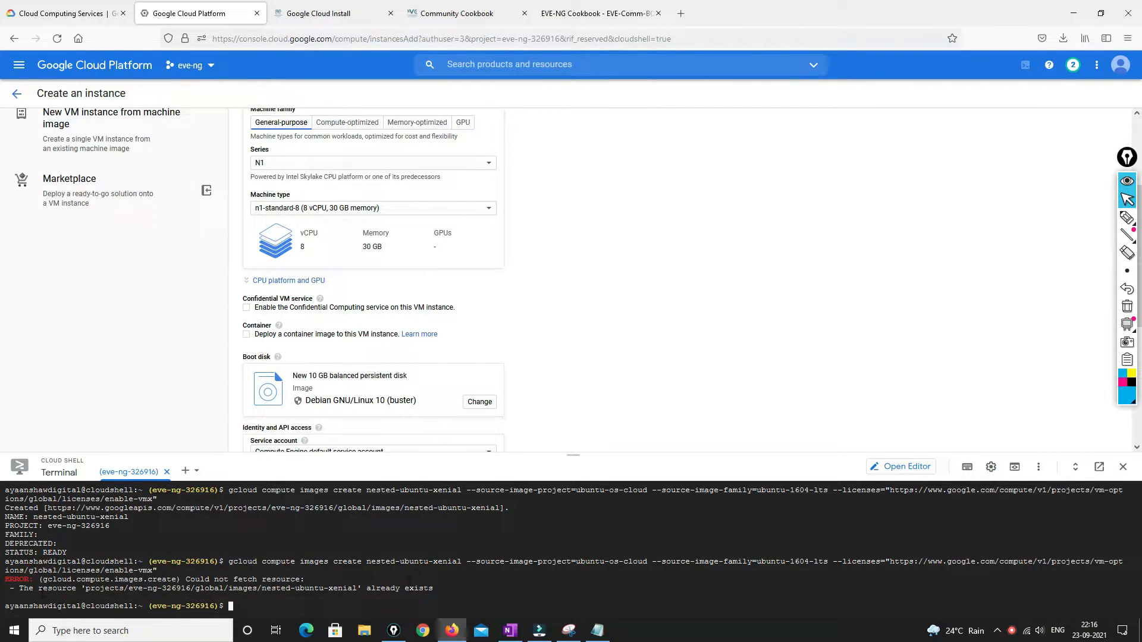
pyautogui.moveTo(366, 589); pyautogui.dragTo(429, 589)
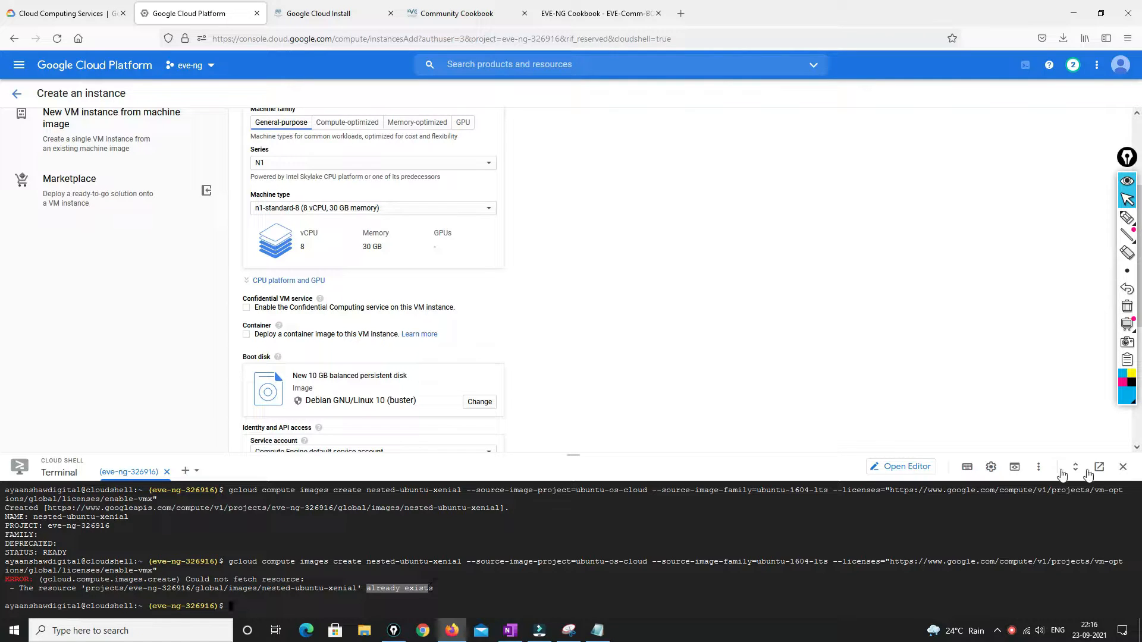
pyautogui.click(1123, 471)
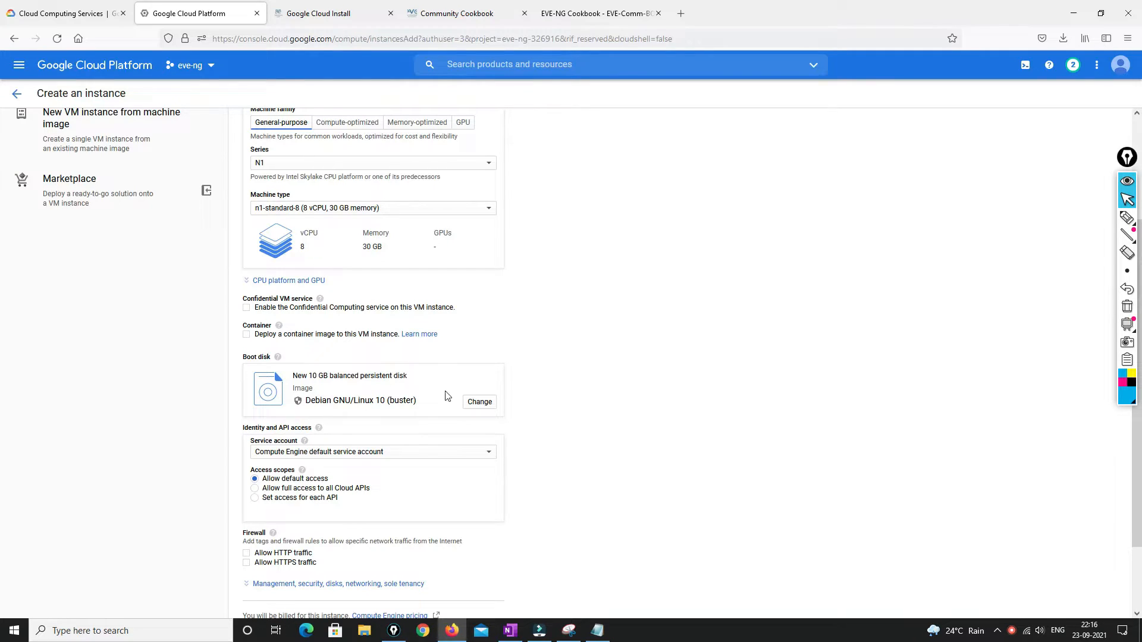
# Use the custom nested-ubuntu-xenial image on a 100 GB SSD persistent boot disk
pyautogui.click(479, 402)
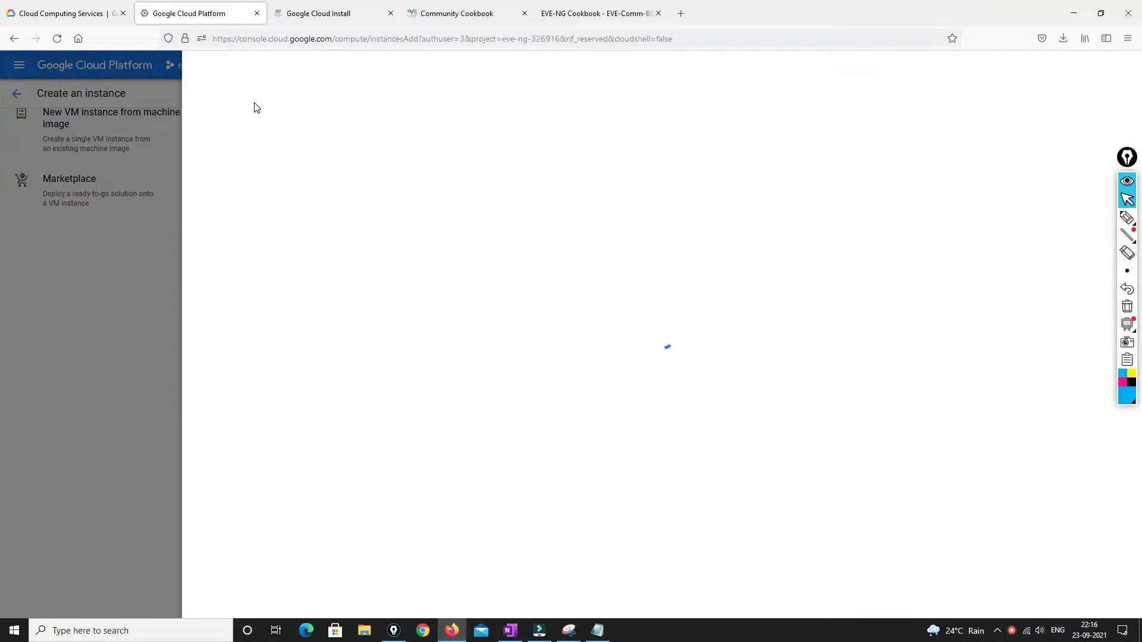
pyautogui.click(279, 113)
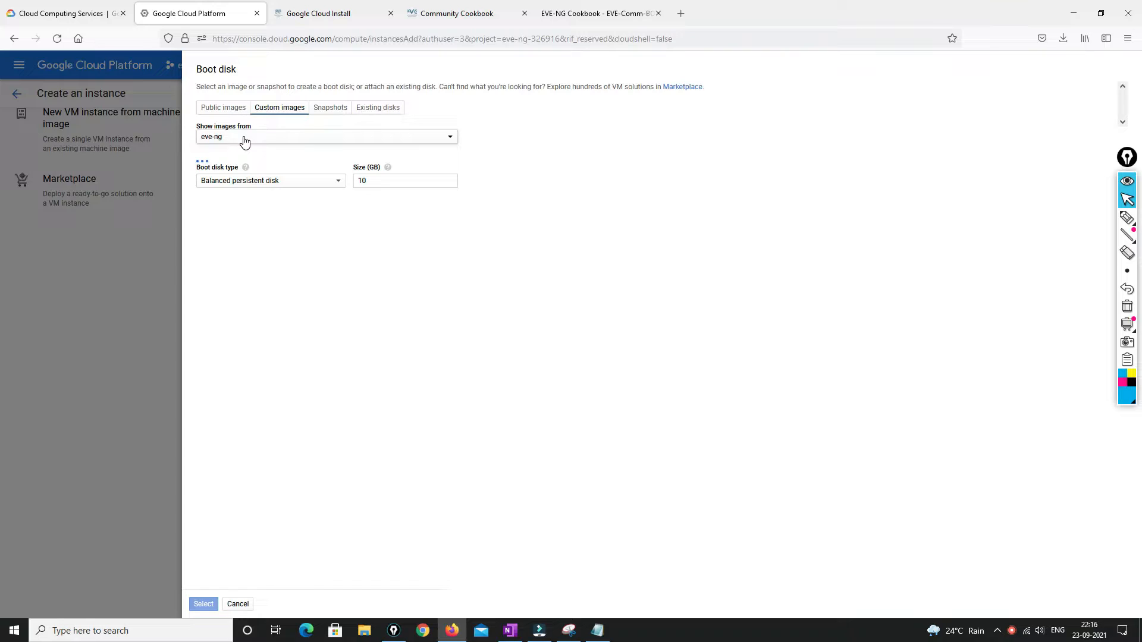
pyautogui.click(231, 183)
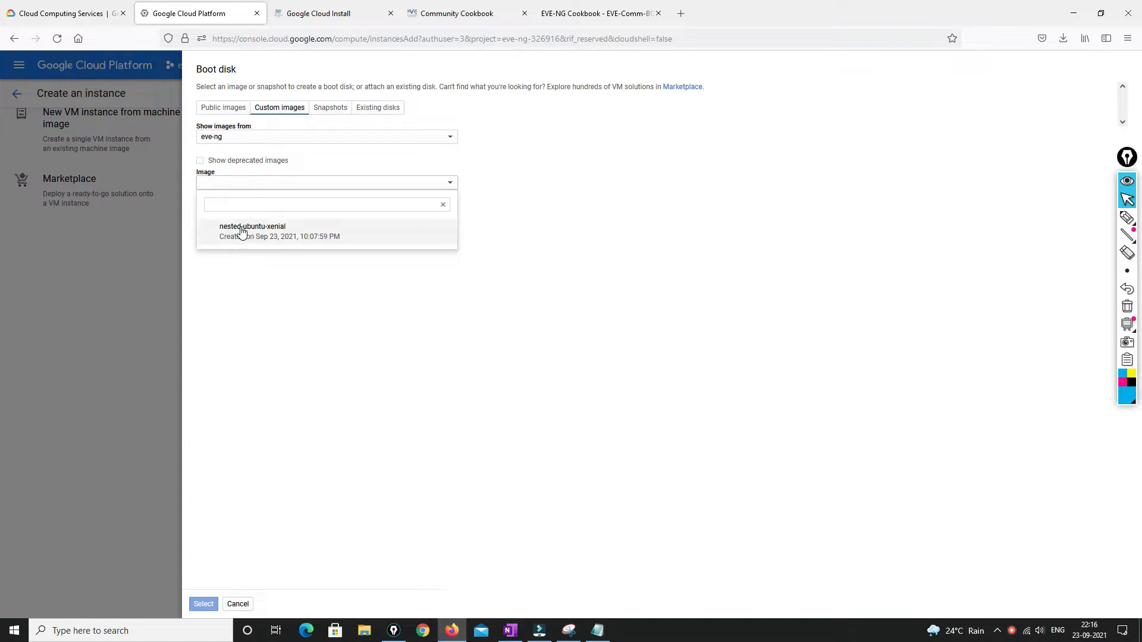
pyautogui.click(273, 235)
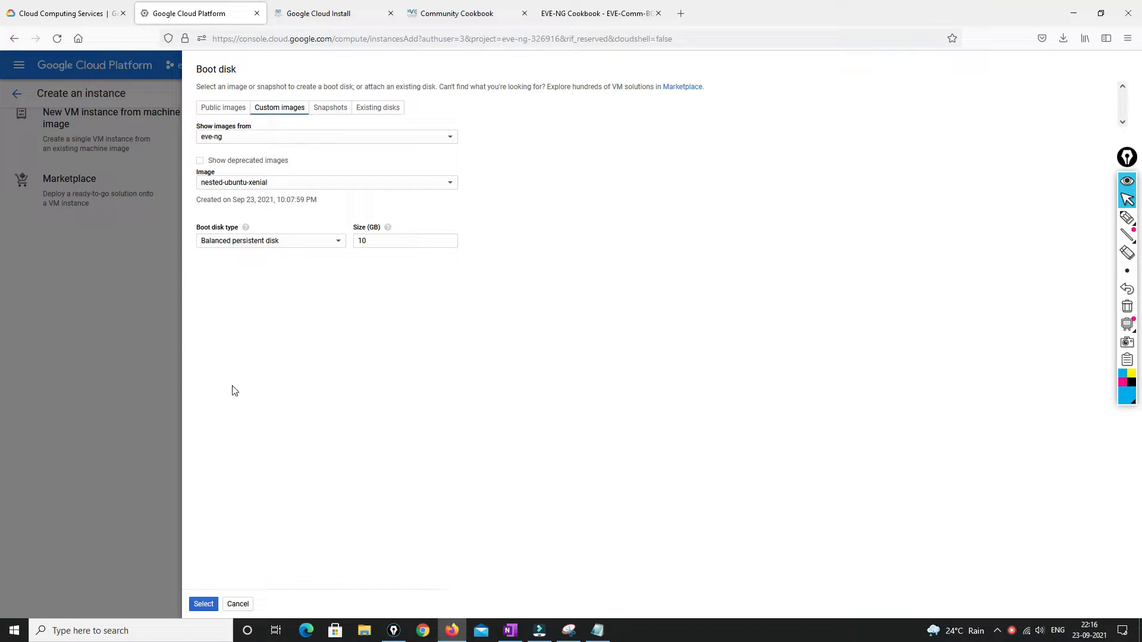
pyautogui.click(316, 243)
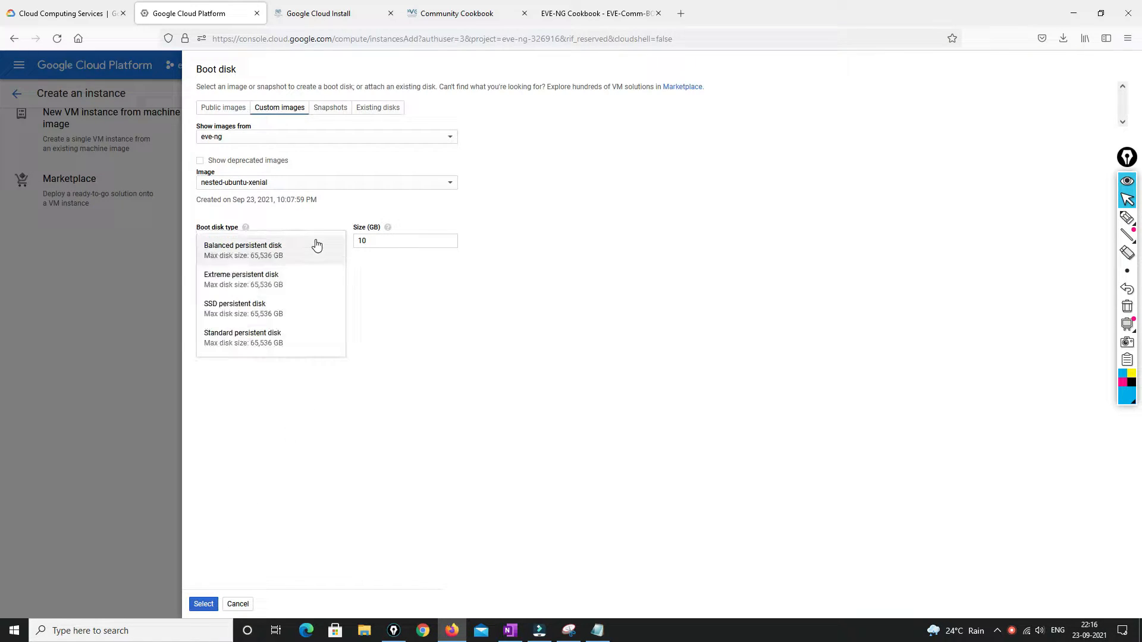
pyautogui.click(226, 305)
pyautogui.click(373, 242)
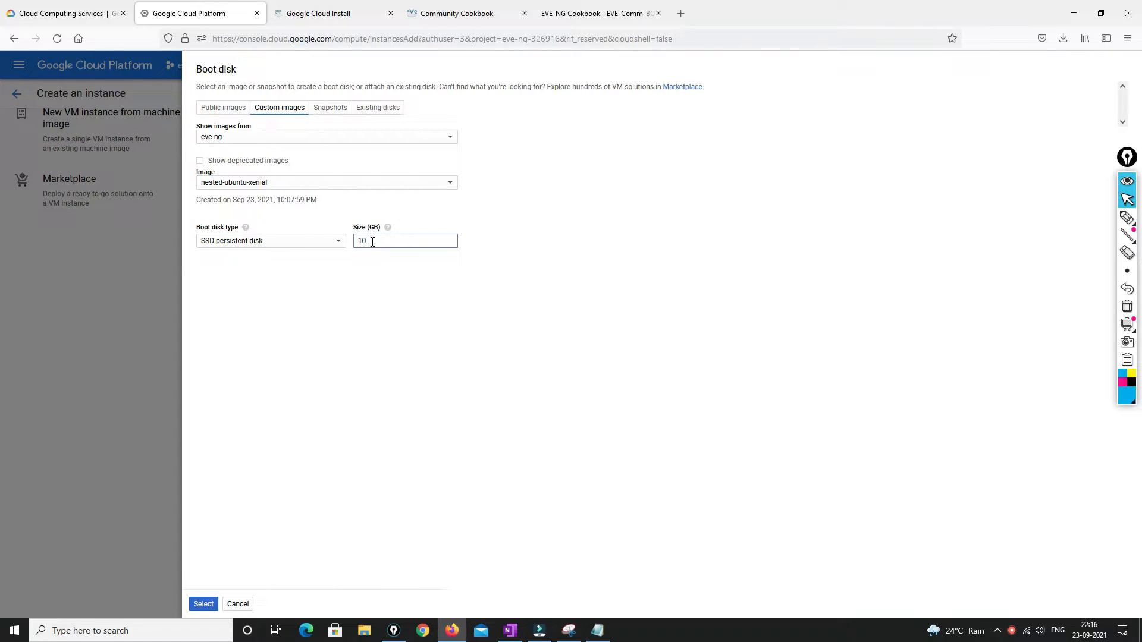
pyautogui.write('0')
pyautogui.click(207, 604)
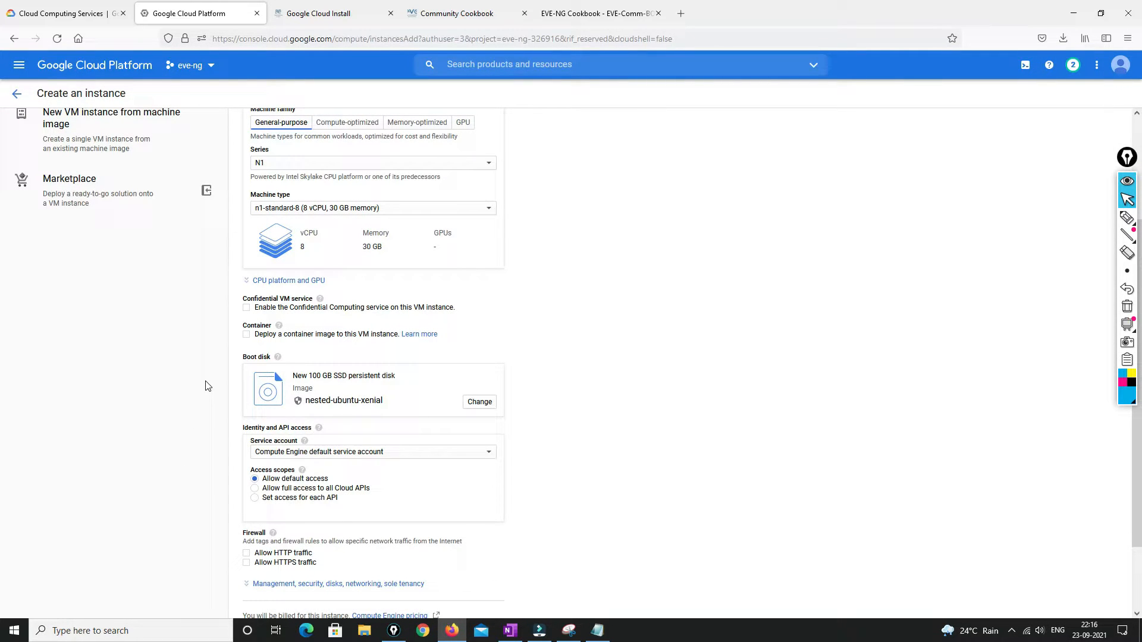
# Allow HTTP and HTTPS traffic and note the Skylake CPU platform requirement
pyautogui.scroll(-3, 207, 386)
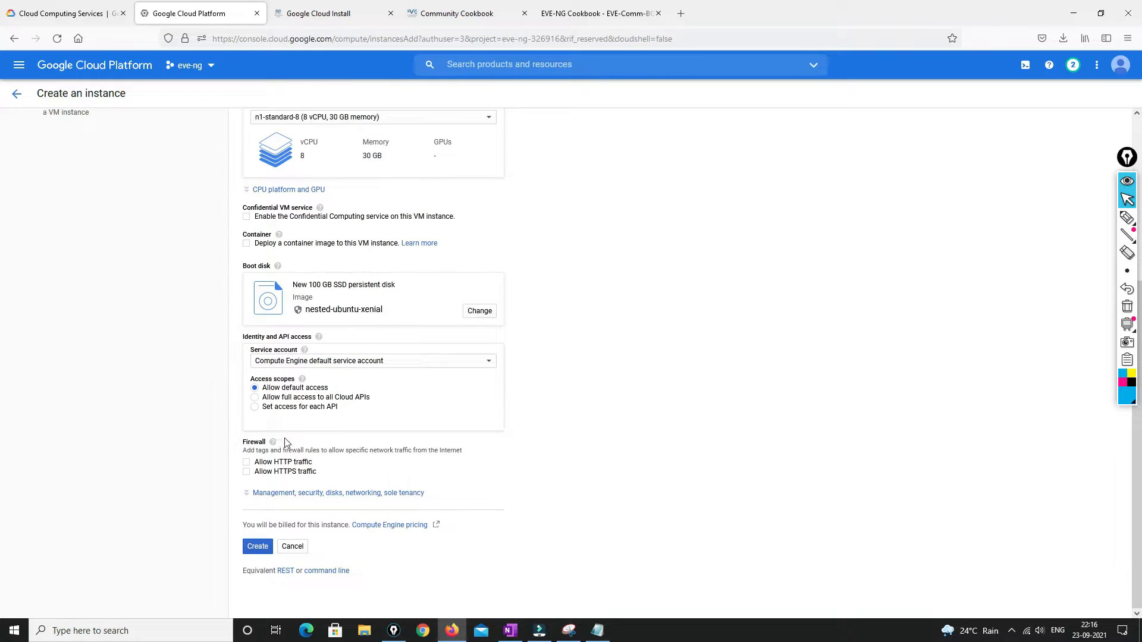
pyautogui.click(246, 471)
pyautogui.scroll(3, 380, 379)
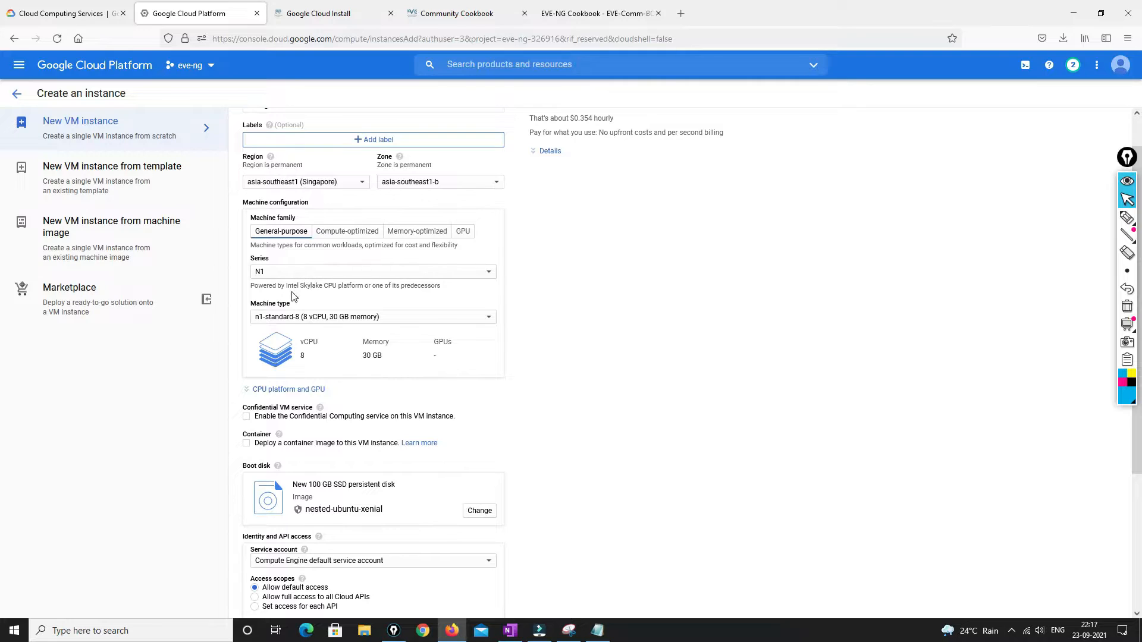
pyautogui.moveTo(286, 287); pyautogui.dragTo(443, 286)
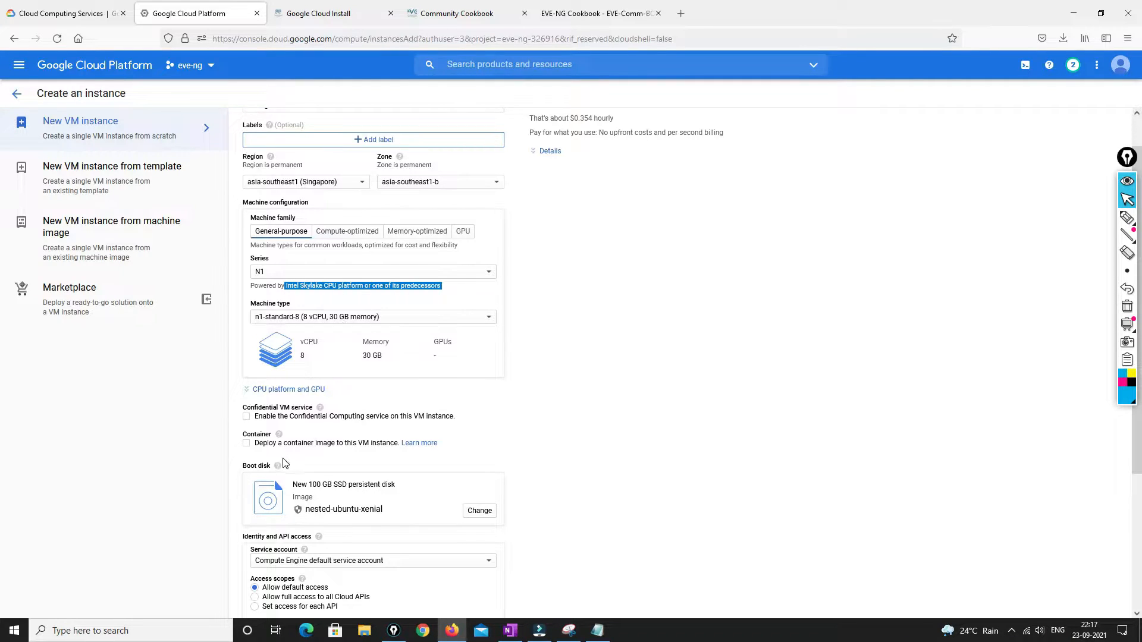
pyautogui.scroll(-3, 285, 462)
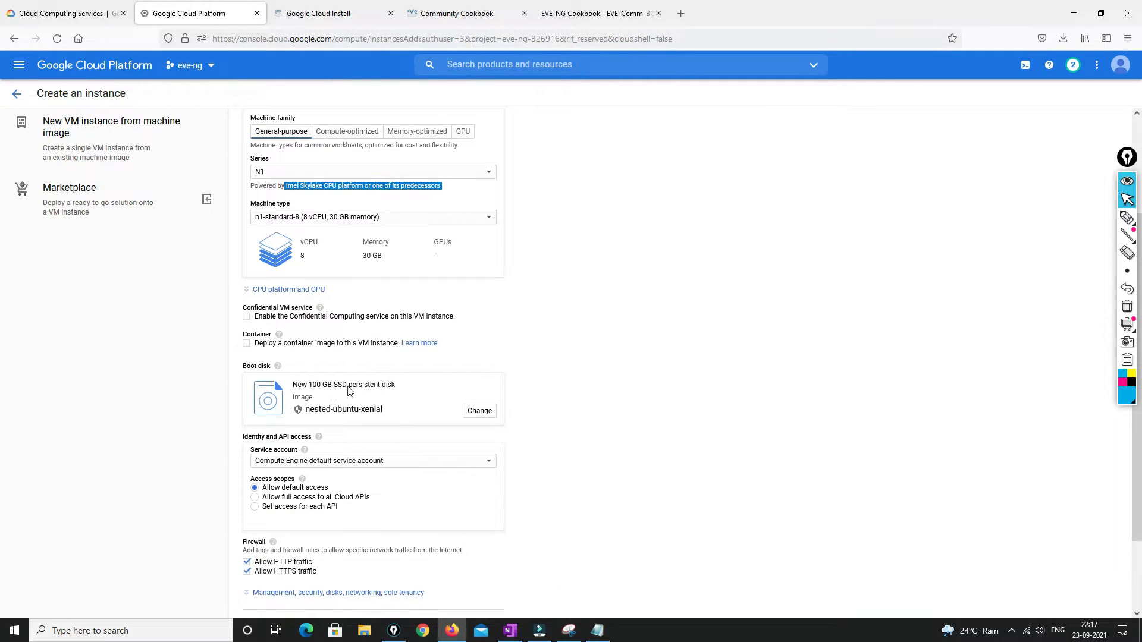
pyautogui.scroll(-3, 155, 497)
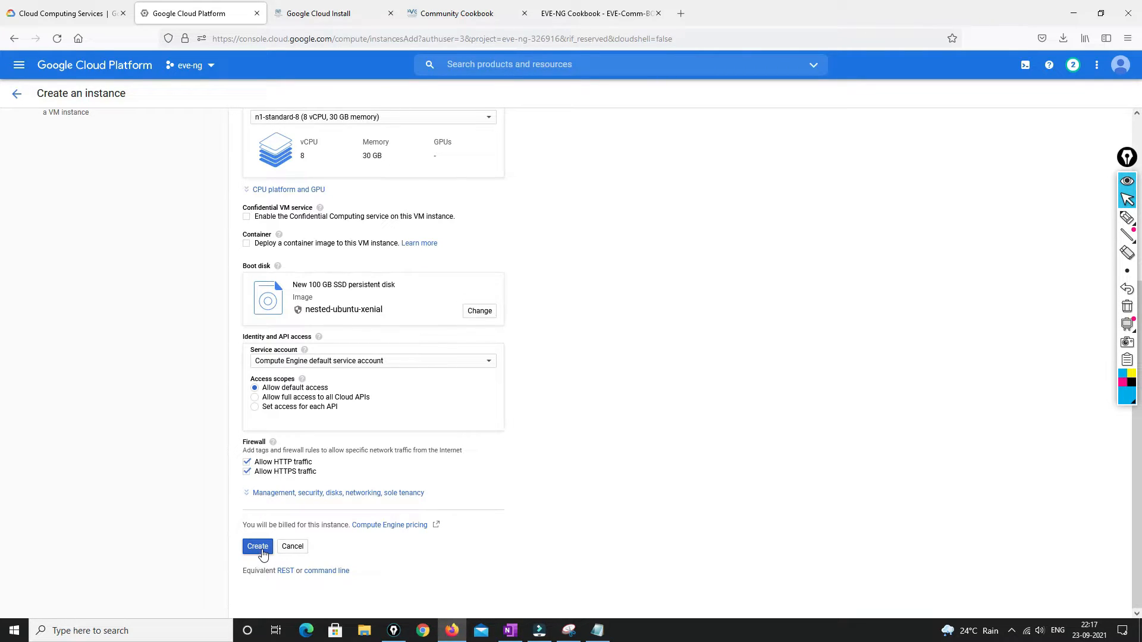
# Review the Management and Security settings, then create the eve-ng instance
pyautogui.click(255, 495)
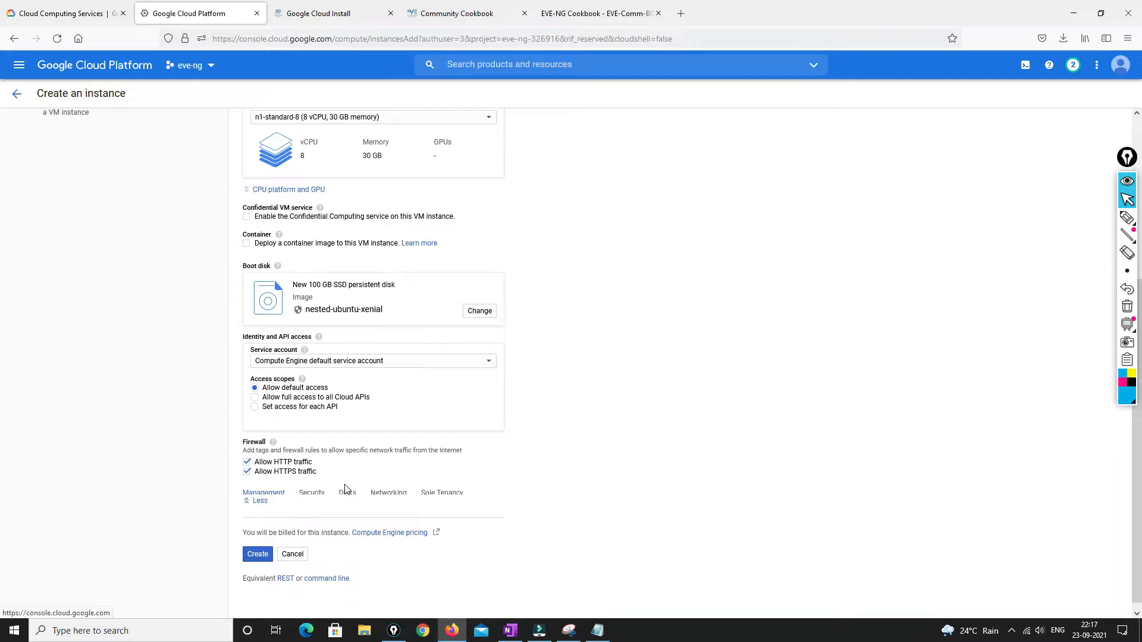
pyautogui.scroll(-3, 489, 476)
pyautogui.scroll(-5, 490, 475)
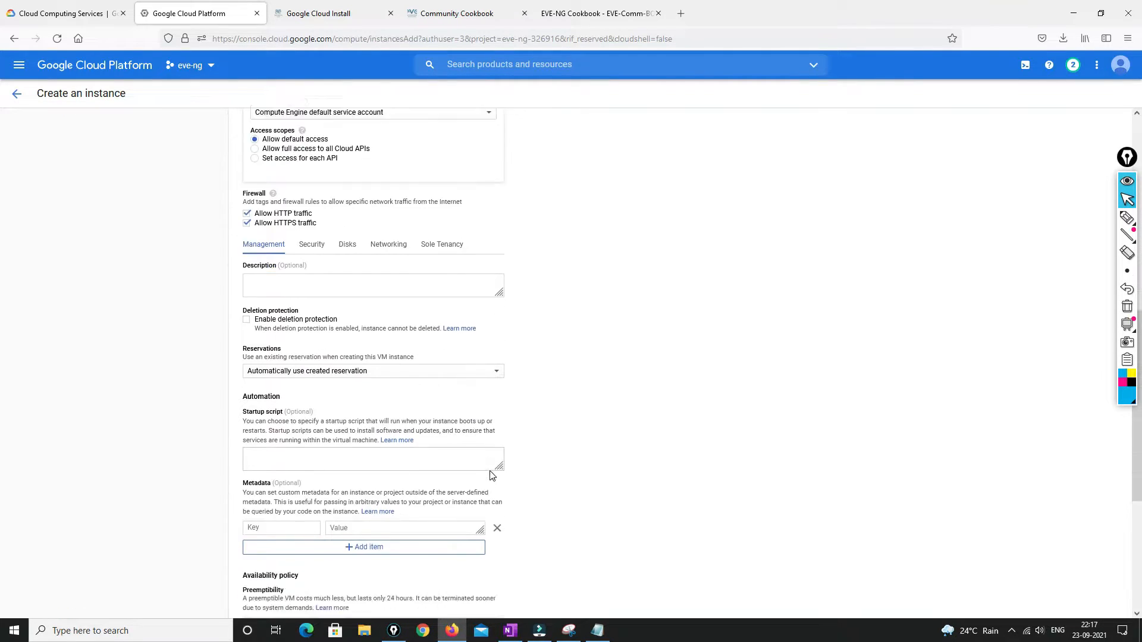
pyautogui.scroll(3, 490, 476)
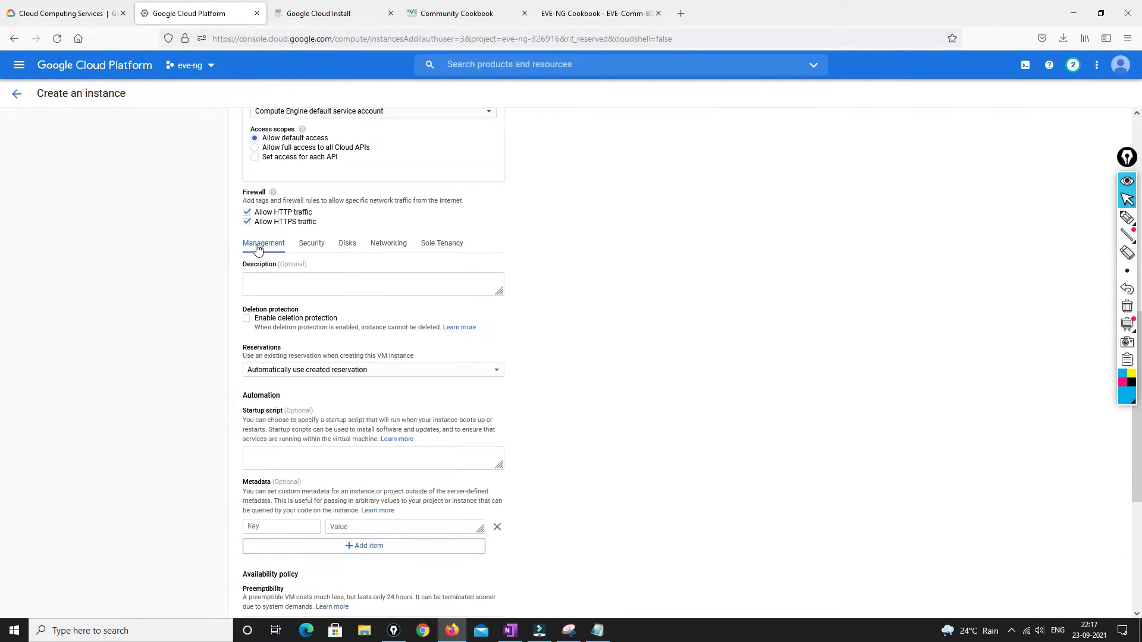
pyautogui.click(312, 245)
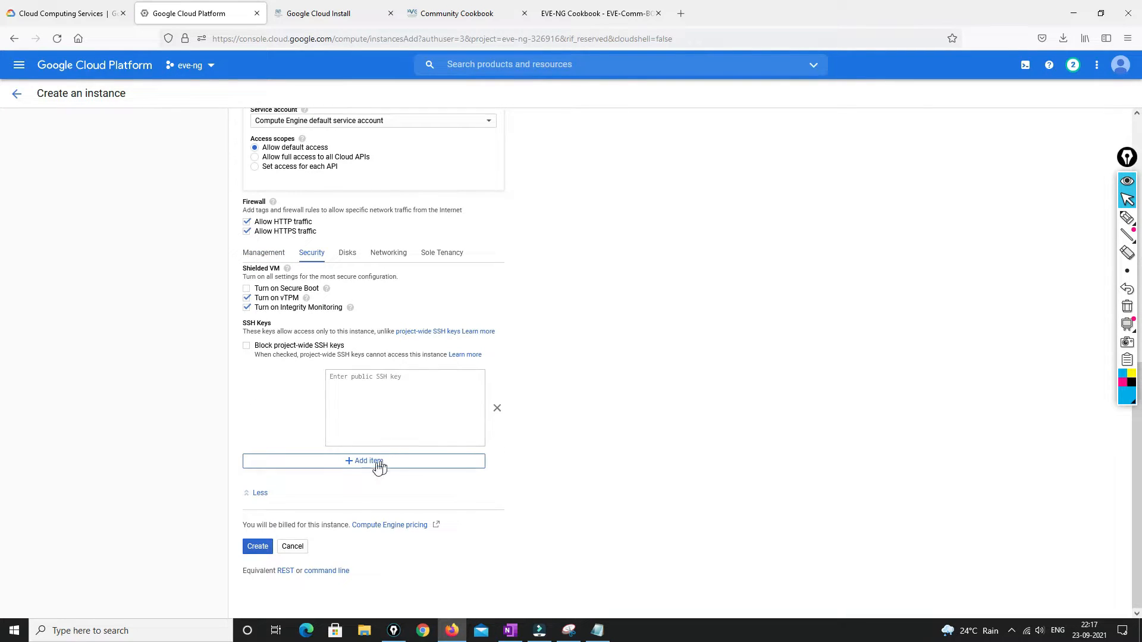
pyautogui.click(257, 547)
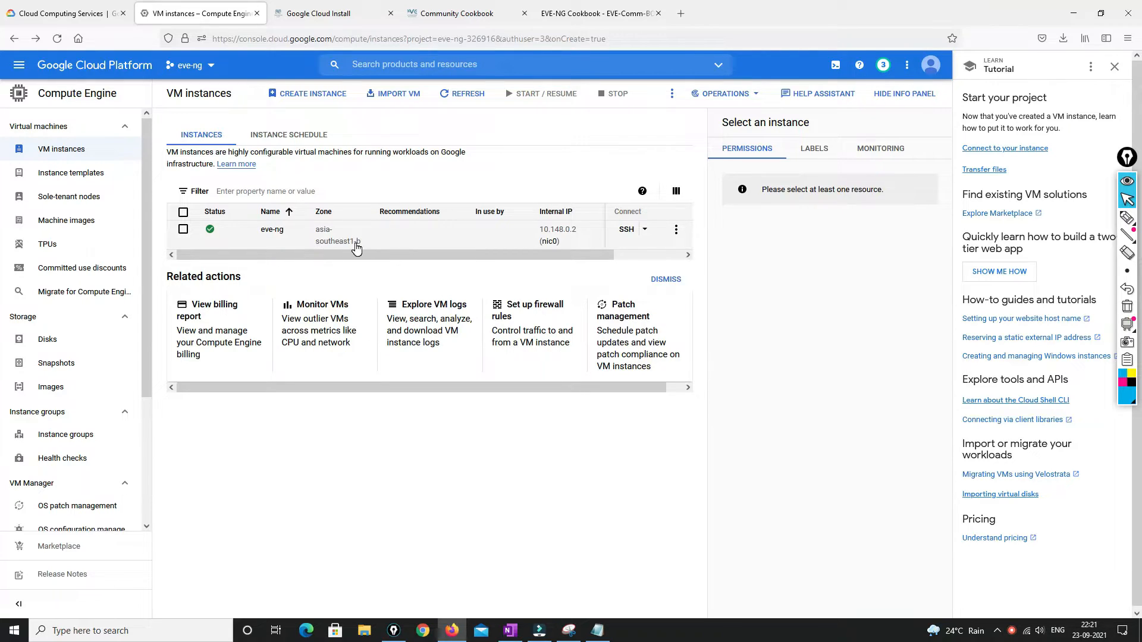
pyautogui.click(541, 314)
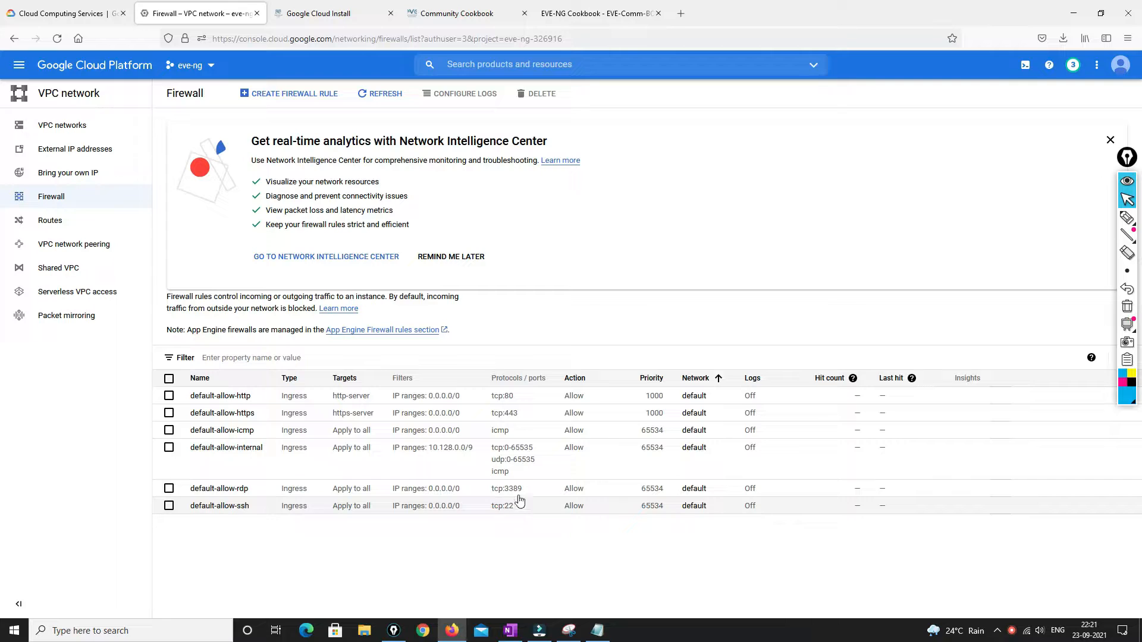
pyautogui.click(14, 38)
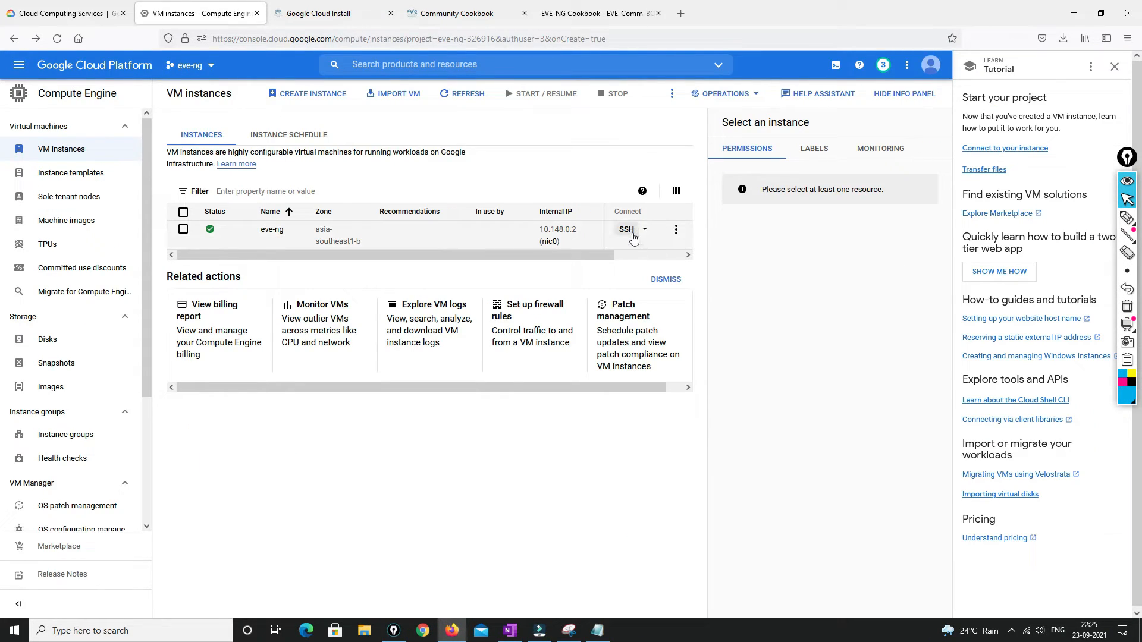
pyautogui.click(633, 233)
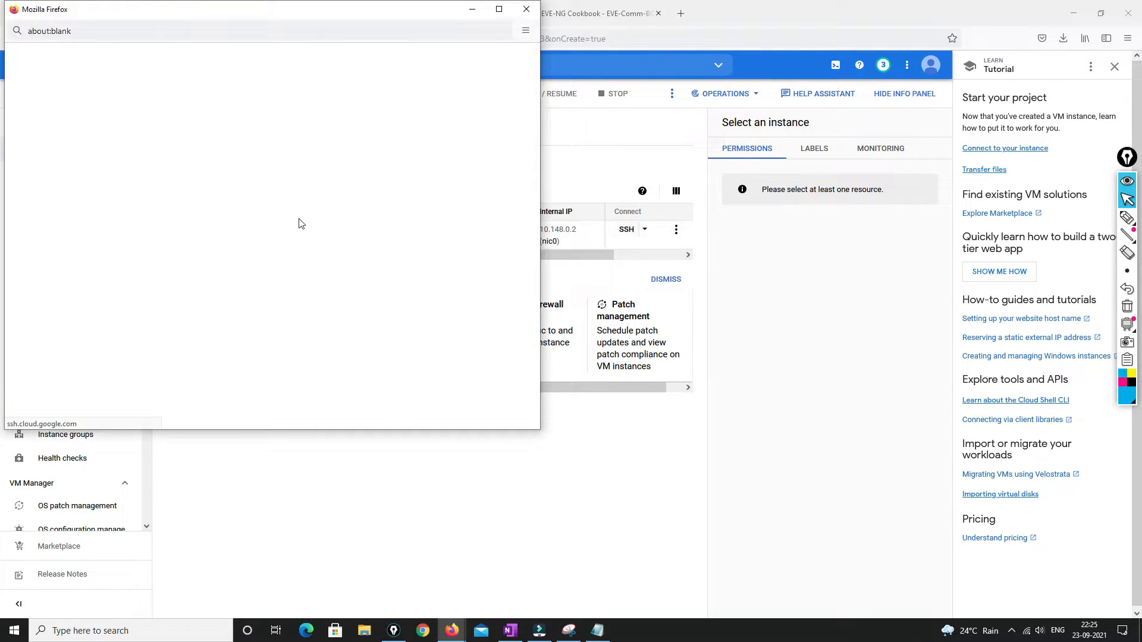
# Get the eve-ng SSH terminal to an Ubuntu 16.04.7 prompt, then show the Cookbook's page 49 install commands
pyautogui.moveTo(329, 12); pyautogui.dragTo(821, 41)
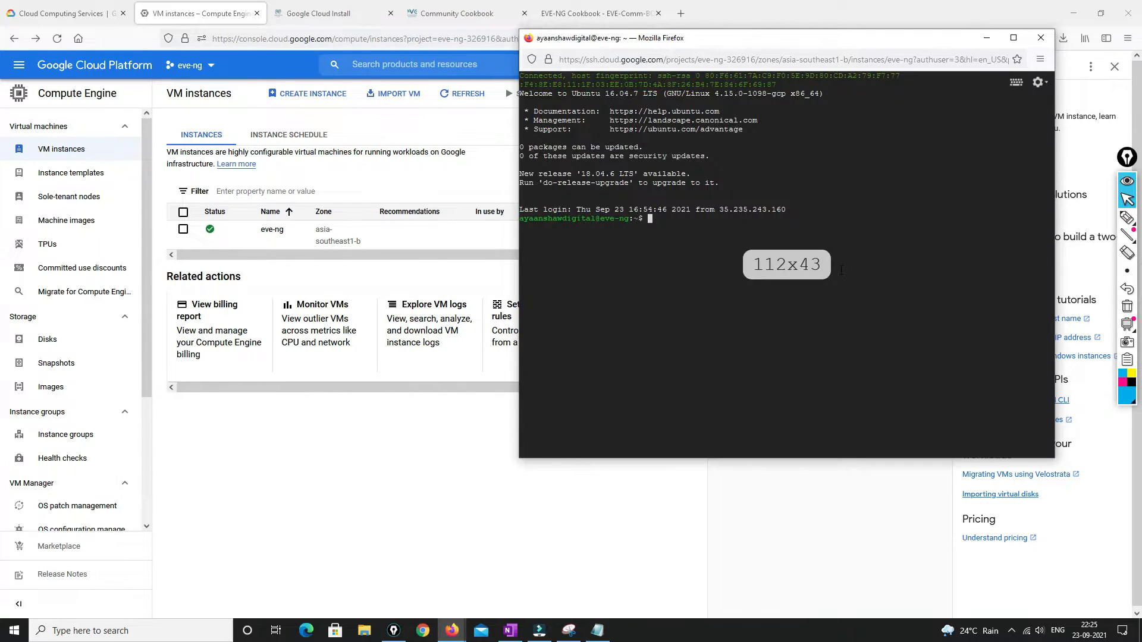
pyautogui.press('Return')
pyautogui.press('Return')
pyautogui.press('Return')
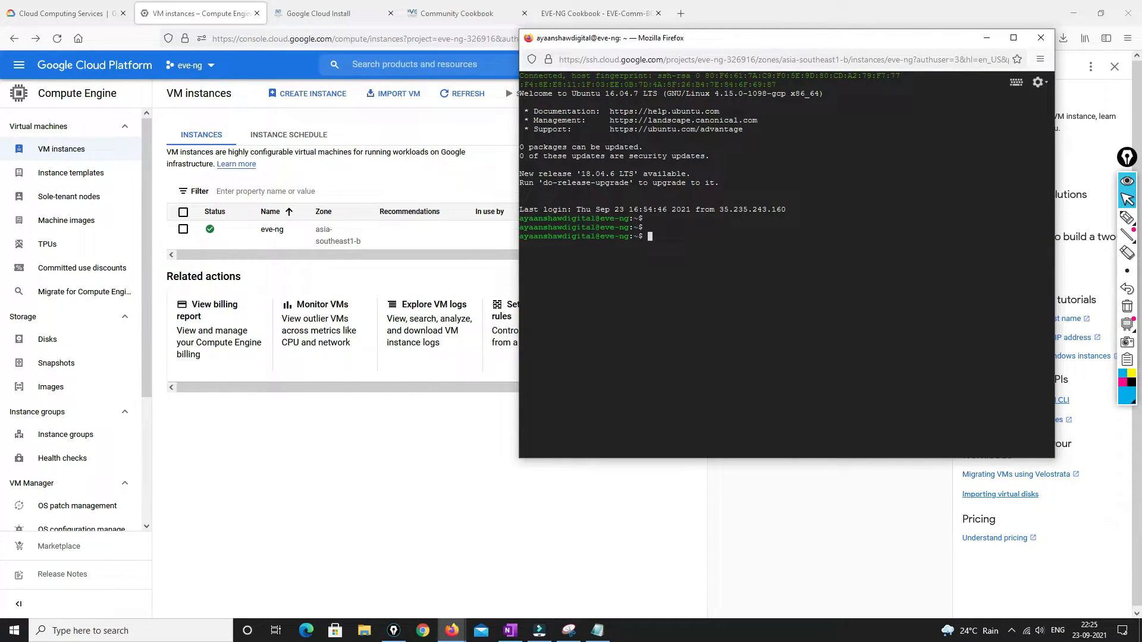
pyautogui.press('Return')
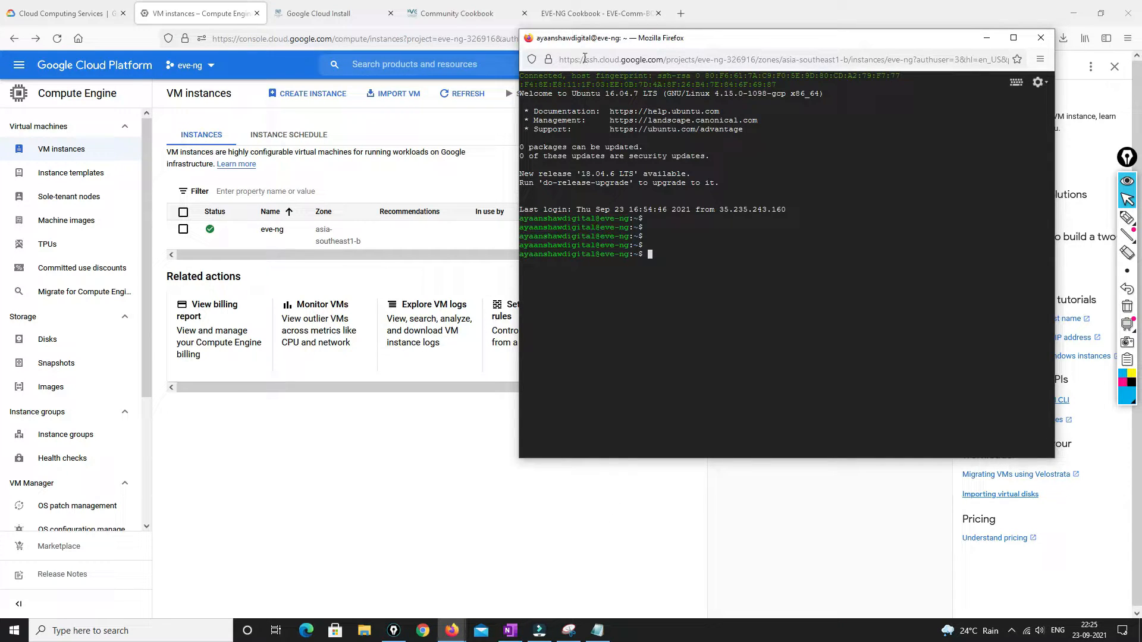
pyautogui.click(587, 13)
pyautogui.scroll(-8, 622, 316)
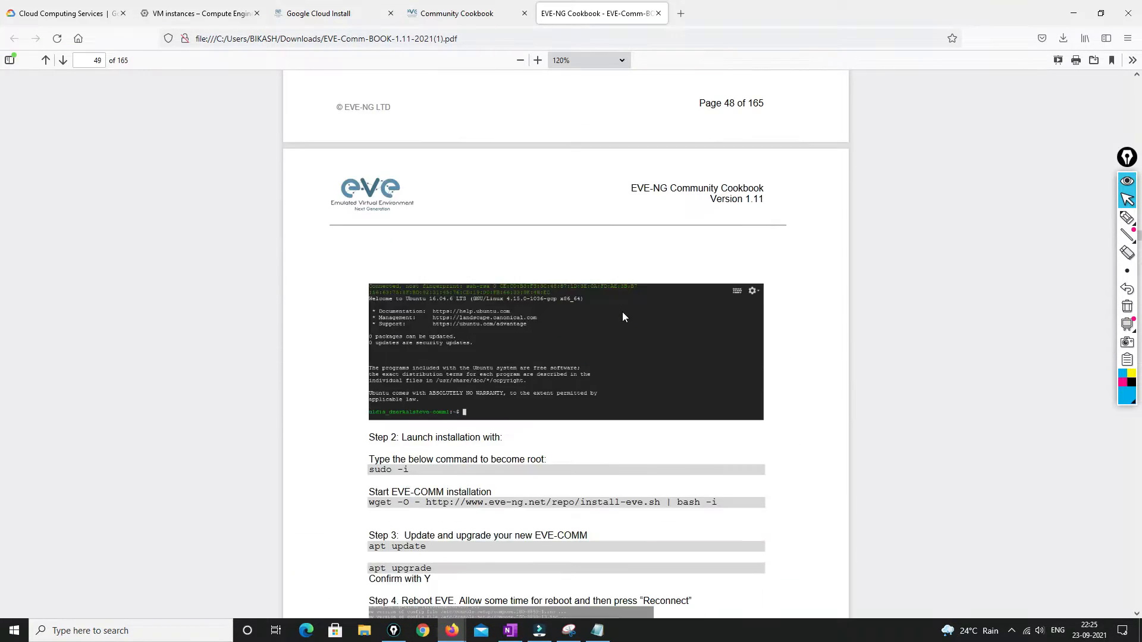
# Select the sudo -i and EVE-COMM wget install lines on page 49 of the Cookbook
pyautogui.scroll(-3, 622, 316)
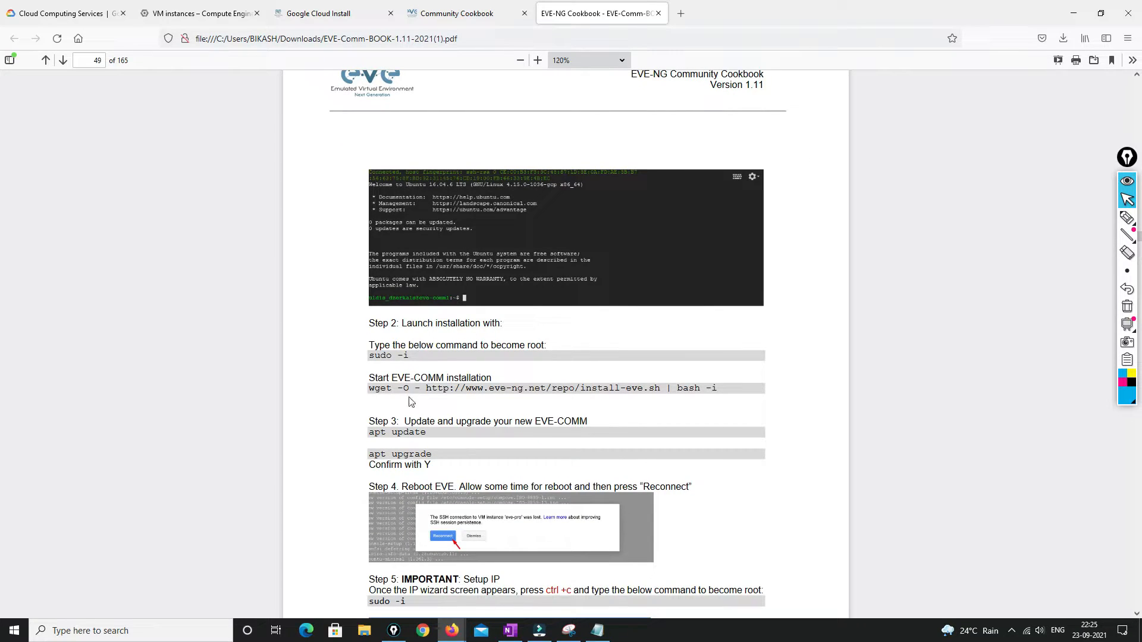
pyautogui.moveTo(409, 357); pyautogui.dragTo(369, 361)
pyautogui.moveTo(371, 387); pyautogui.dragTo(719, 390)
pyautogui.hotkey('ctrl', 'c')
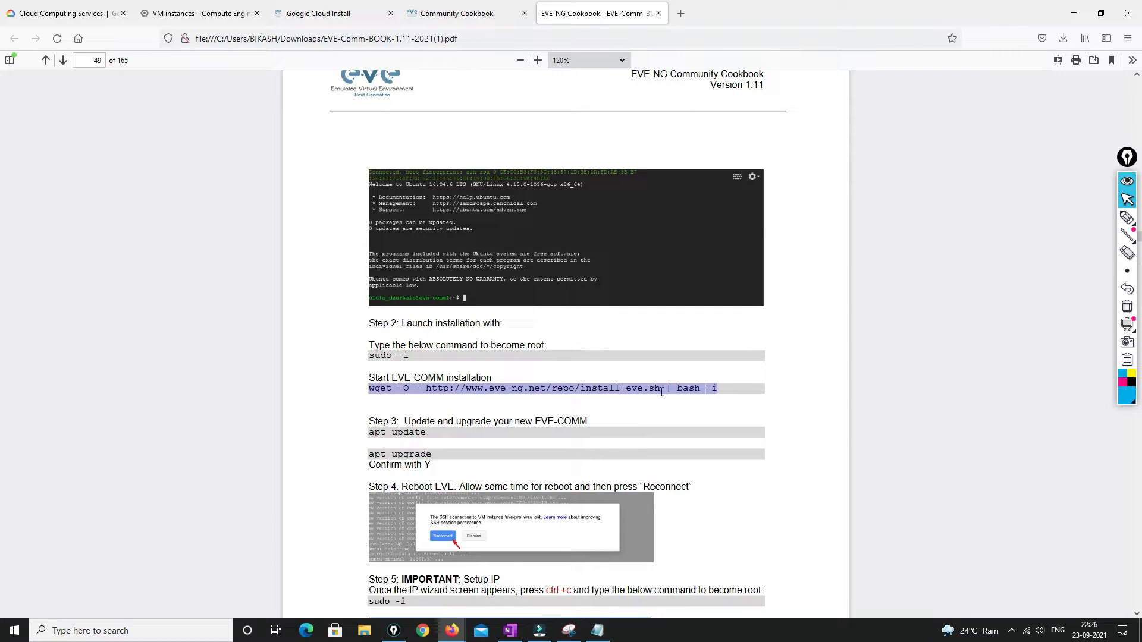
pyautogui.click(203, 12)
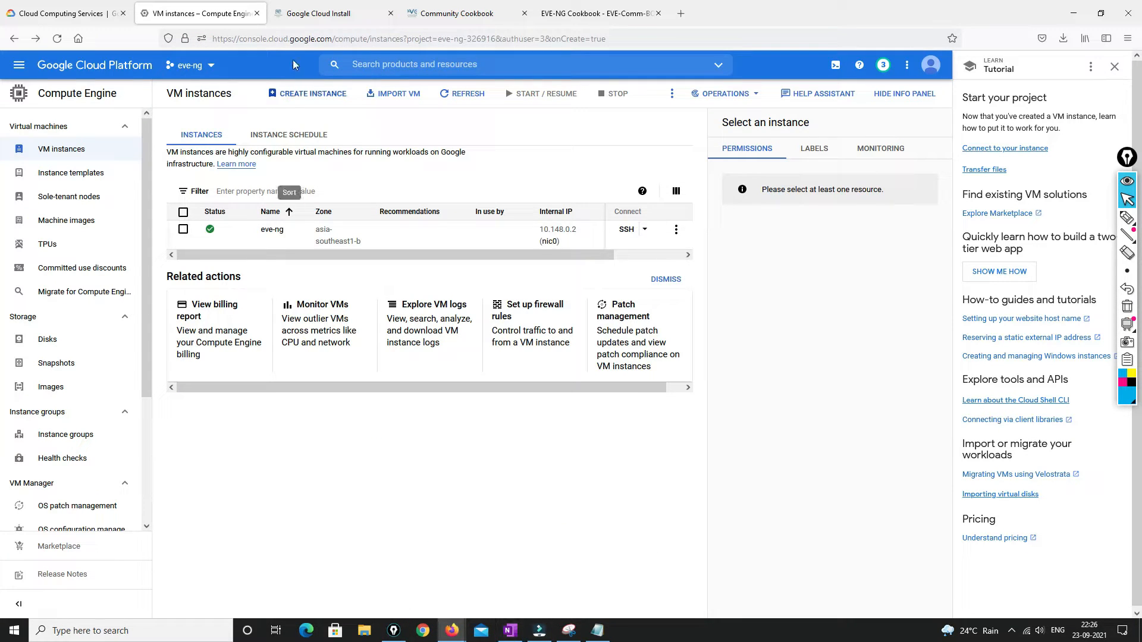
pyautogui.click(591, 7)
# Become root with sudo -i and run the pasted EVE-COMM wget install command
pyautogui.moveTo(452, 630)
pyautogui.click(504, 594)
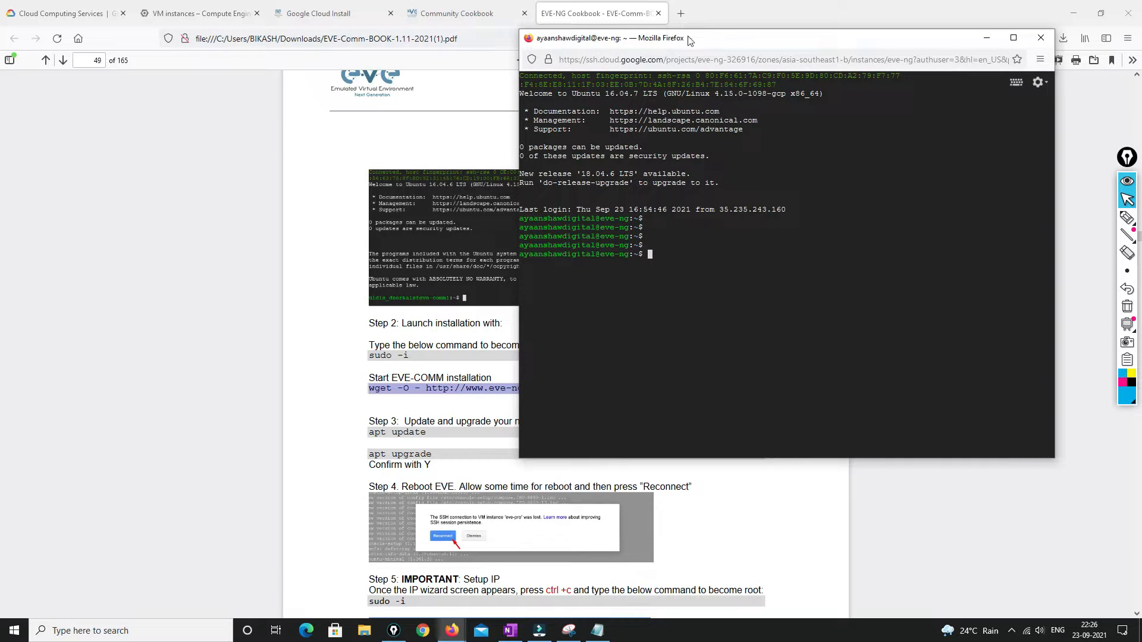
pyautogui.moveTo(688, 38); pyautogui.dragTo(771, 135)
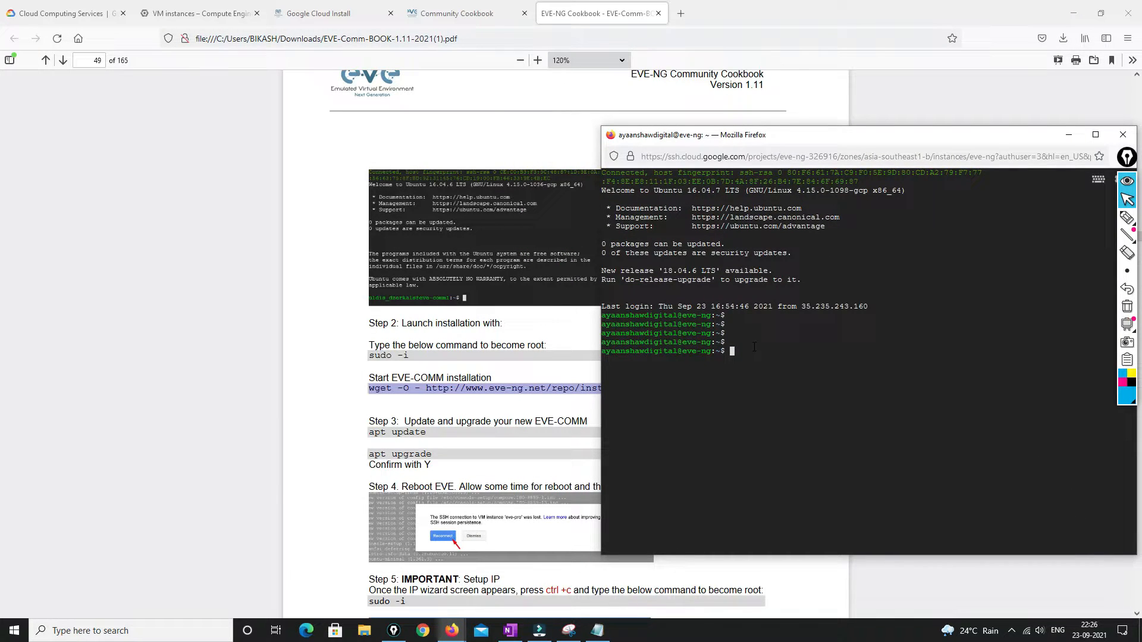
pyautogui.write('sudo -i')
pyautogui.press('Return')
pyautogui.press('Return')
pyautogui.press('Return')
pyautogui.press('Return')
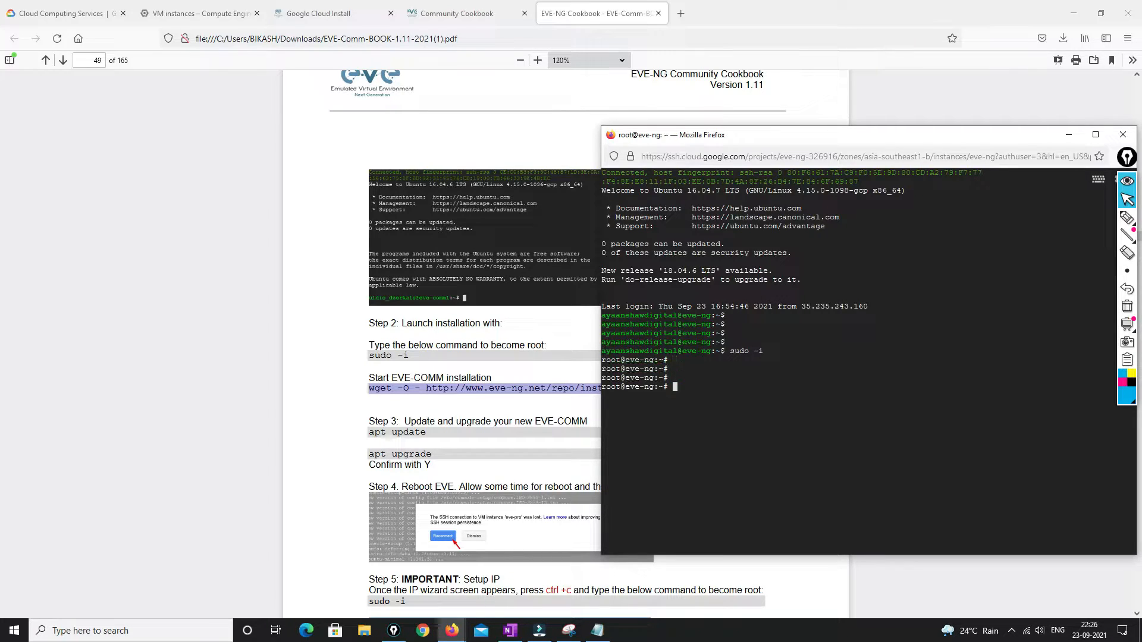
pyautogui.press('Return')
pyautogui.press('Return')
pyautogui.hotkey('ctrl', 'v')
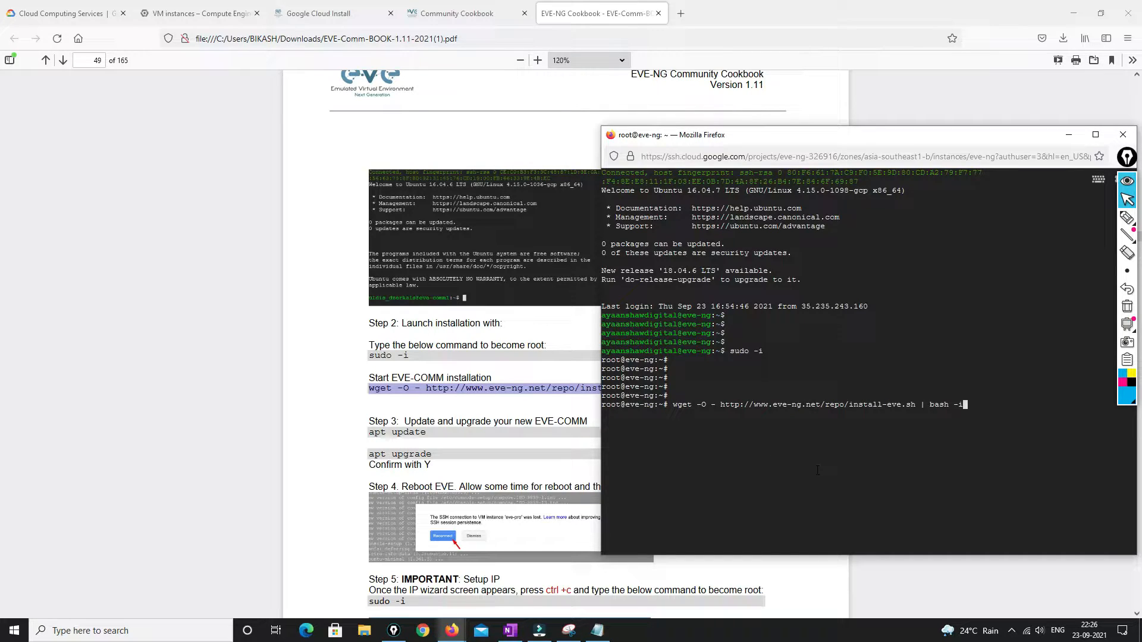
pyautogui.moveTo(672, 409); pyautogui.dragTo(687, 409)
pyautogui.press('Return')
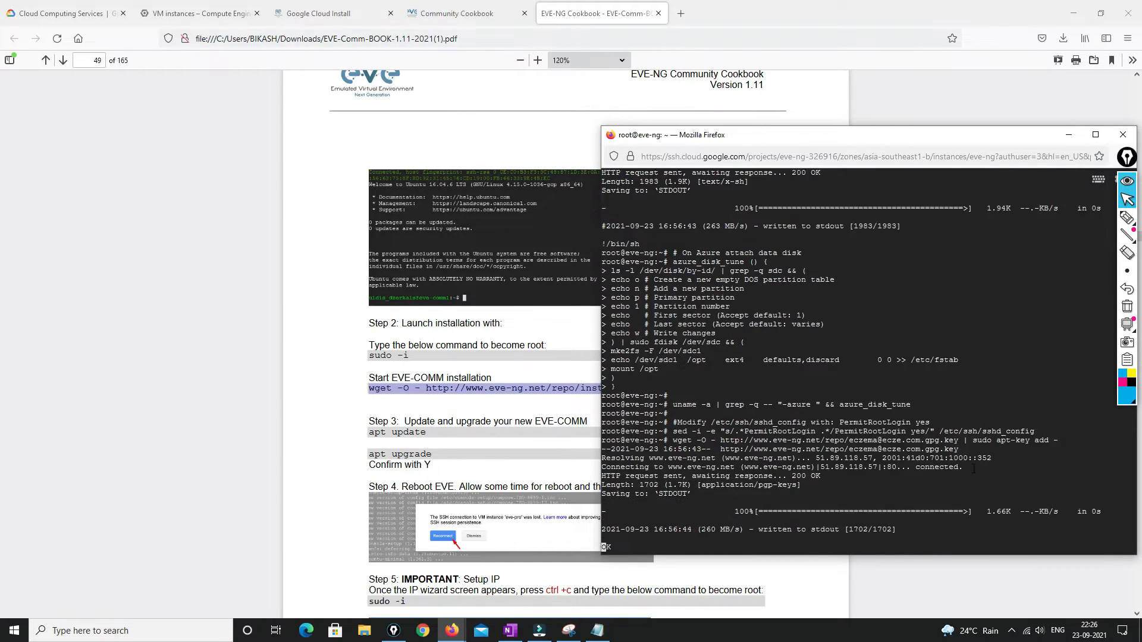
# Run apt update, then reboot the VM
pyautogui.moveTo(840, 139); pyautogui.dragTo(798, 71)
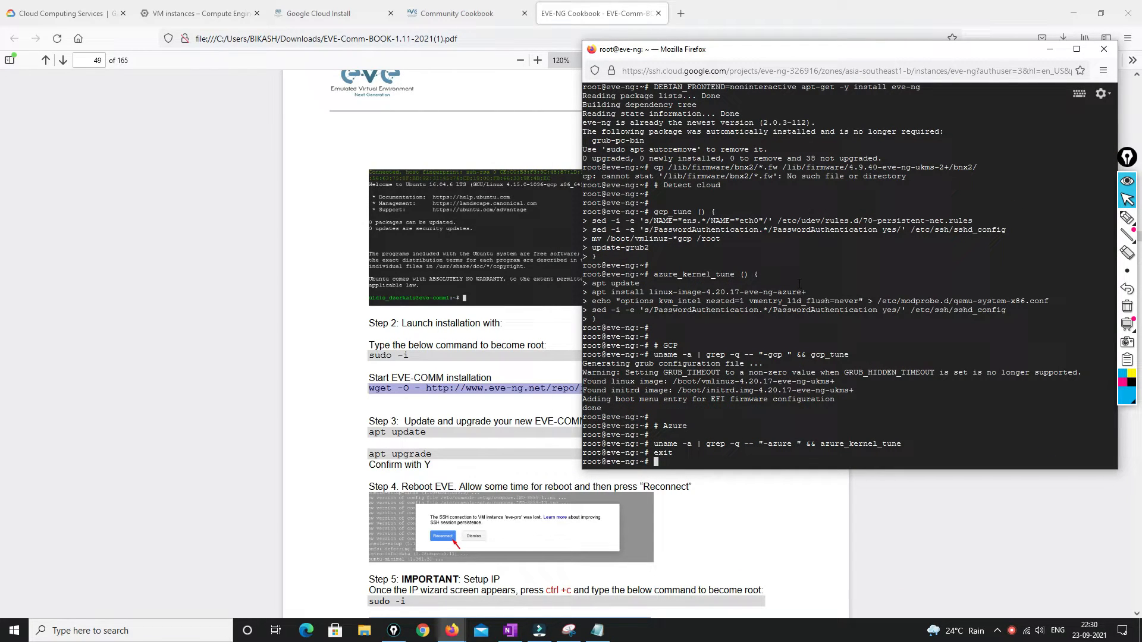
pyautogui.write('apt update')
pyautogui.press('Return')
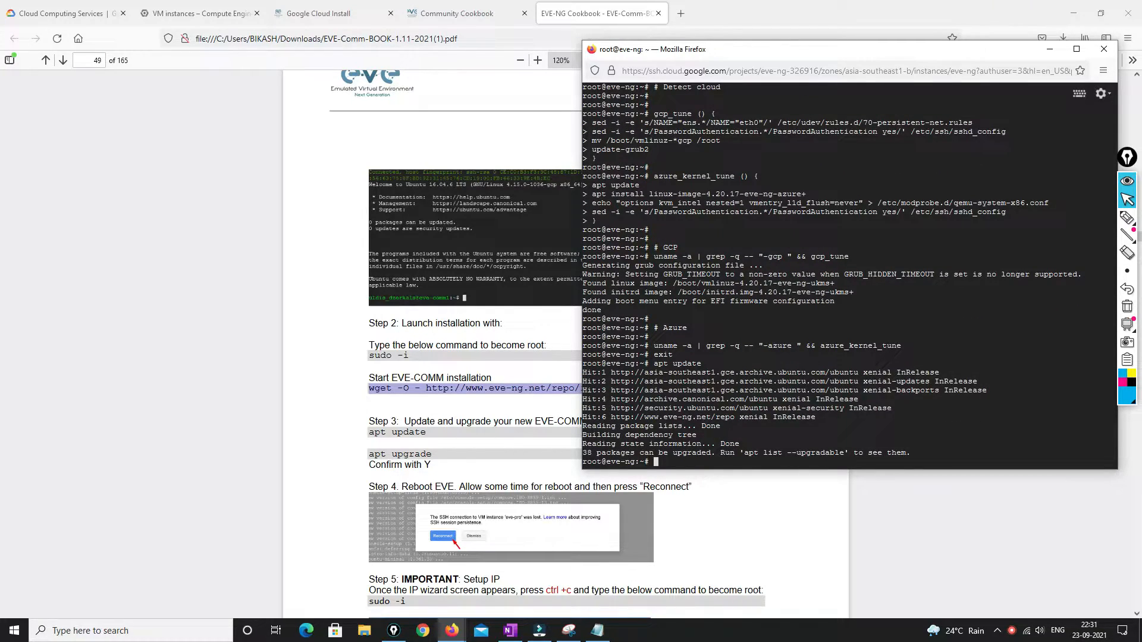
pyautogui.press('Return')
pyautogui.press('Return')
pyautogui.write('r')
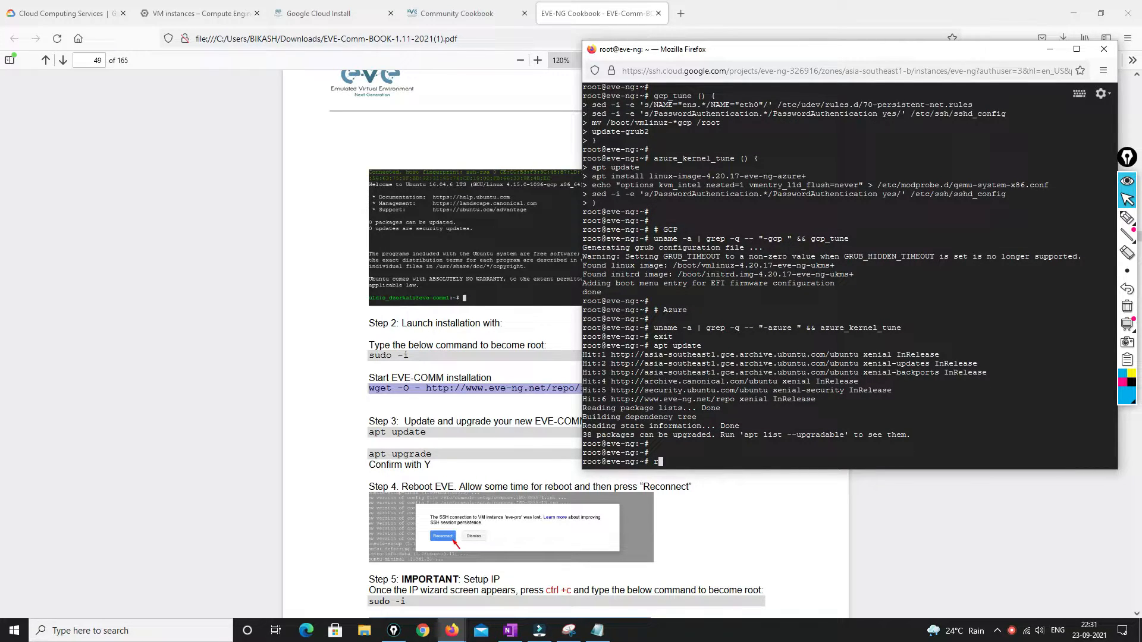
pyautogui.write('eboot')
pyautogui.press('Return')
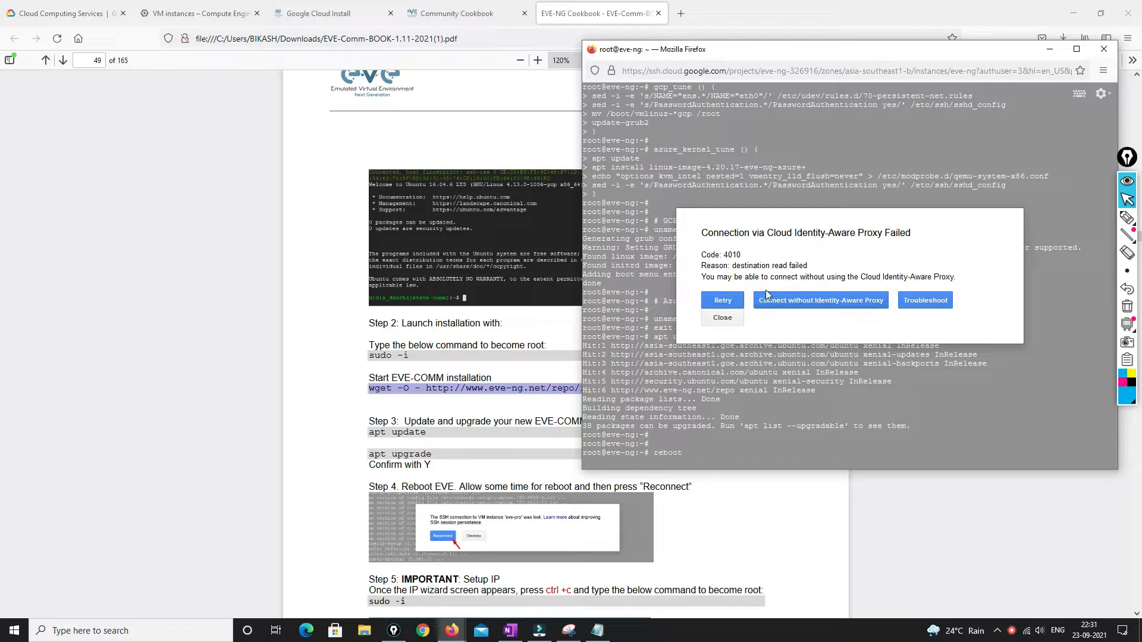
# Reconnect and accept the wizard defaults: eve-ng hostname, example.com, DHCP, no NTP, direct connection
pyautogui.click(721, 299)
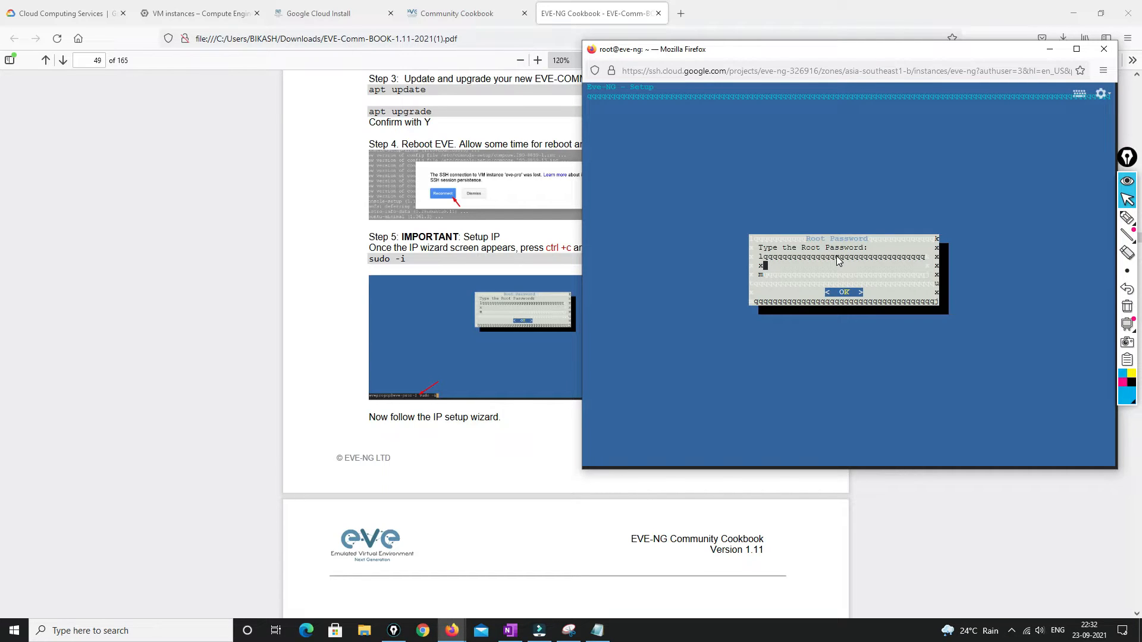
pyautogui.press('Return')
pyautogui.press('Return')
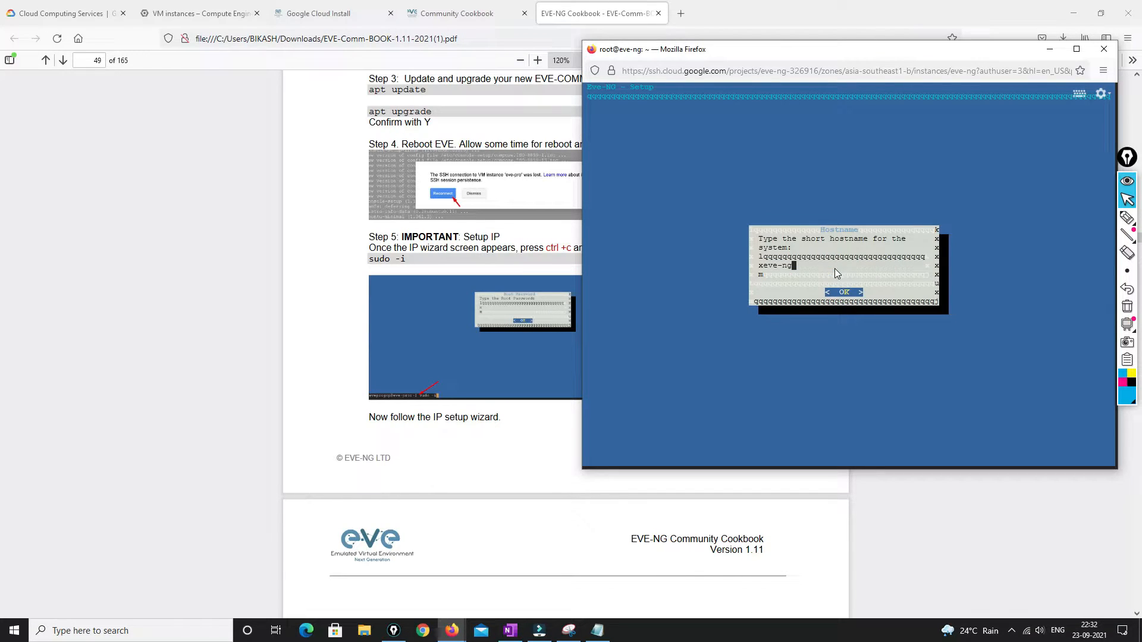
pyautogui.press('Return')
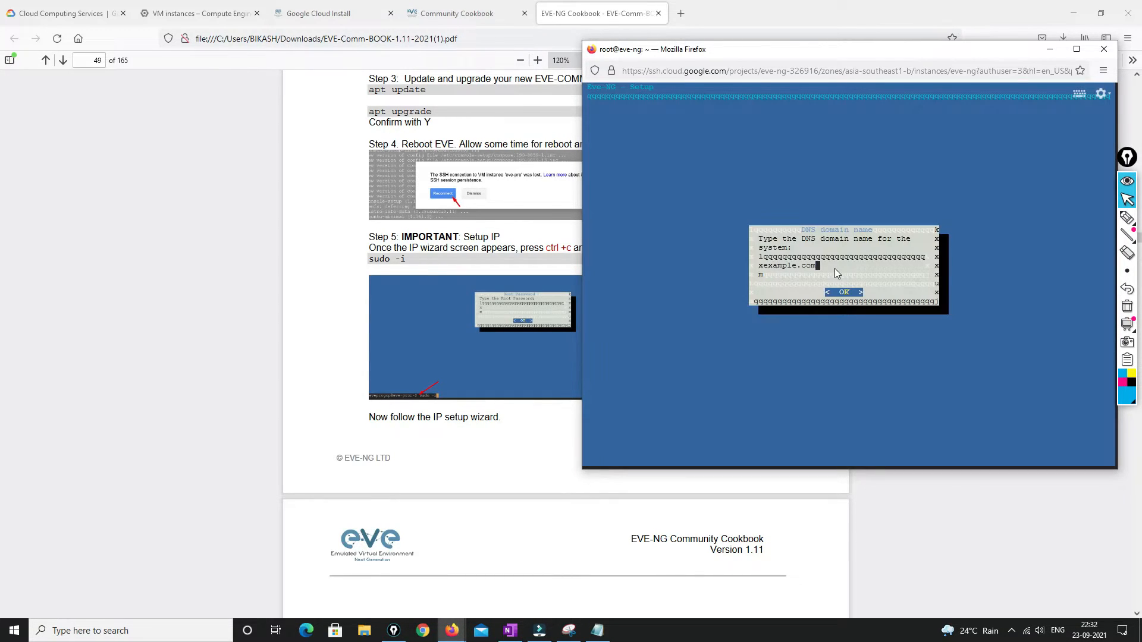
pyautogui.press('Return')
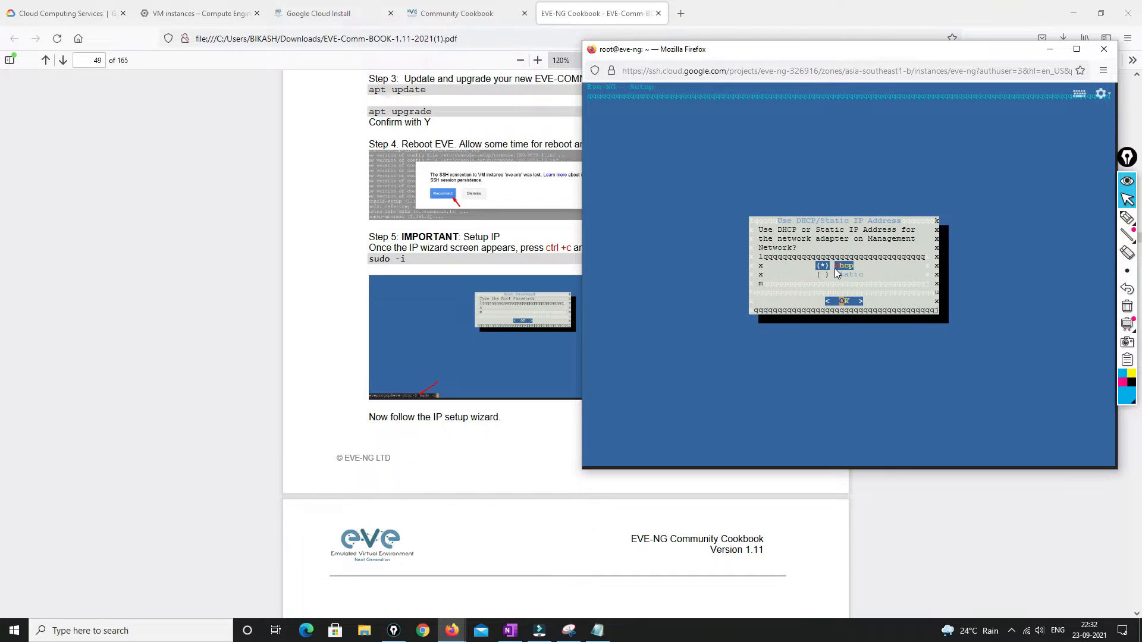
pyautogui.press('Return')
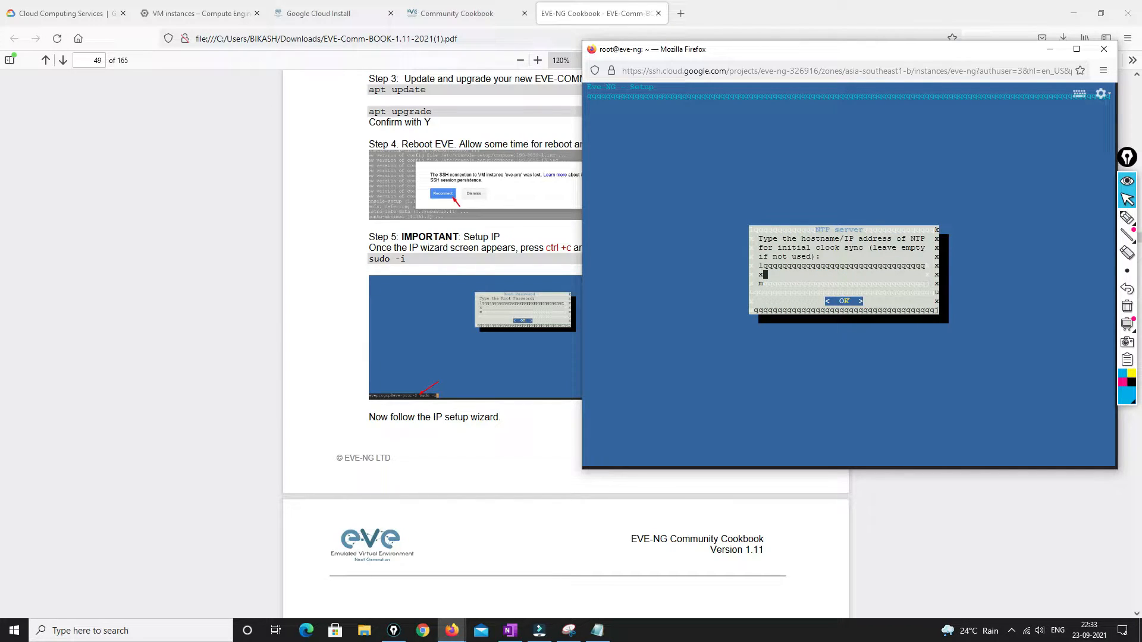
pyautogui.press('Return')
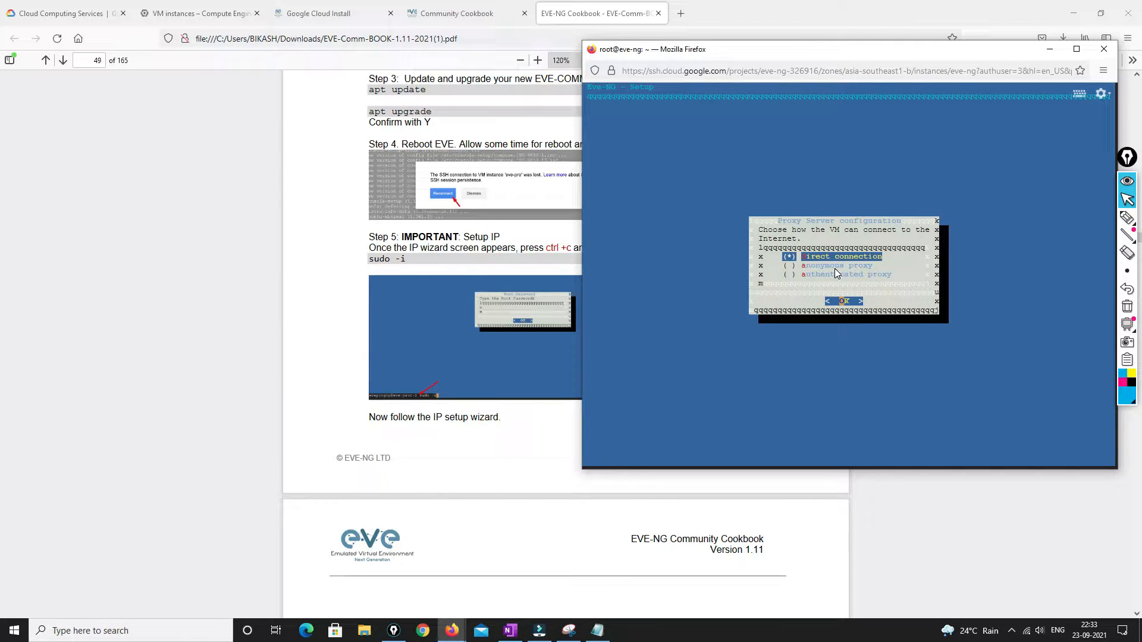
pyautogui.press('Return')
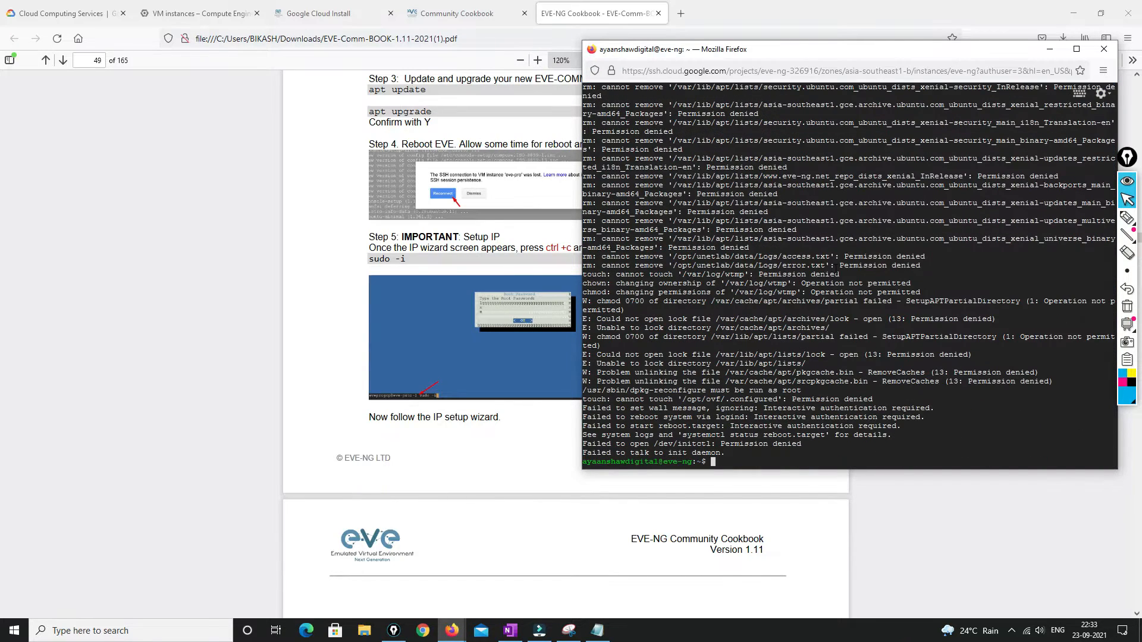
# Try 'setup', then relaunch the EVE-NG setup wizard as root via sudo -i
pyautogui.press('Return')
pyautogui.press('Return')
pyautogui.press('Return')
pyautogui.press('Return')
pyautogui.press('Return')
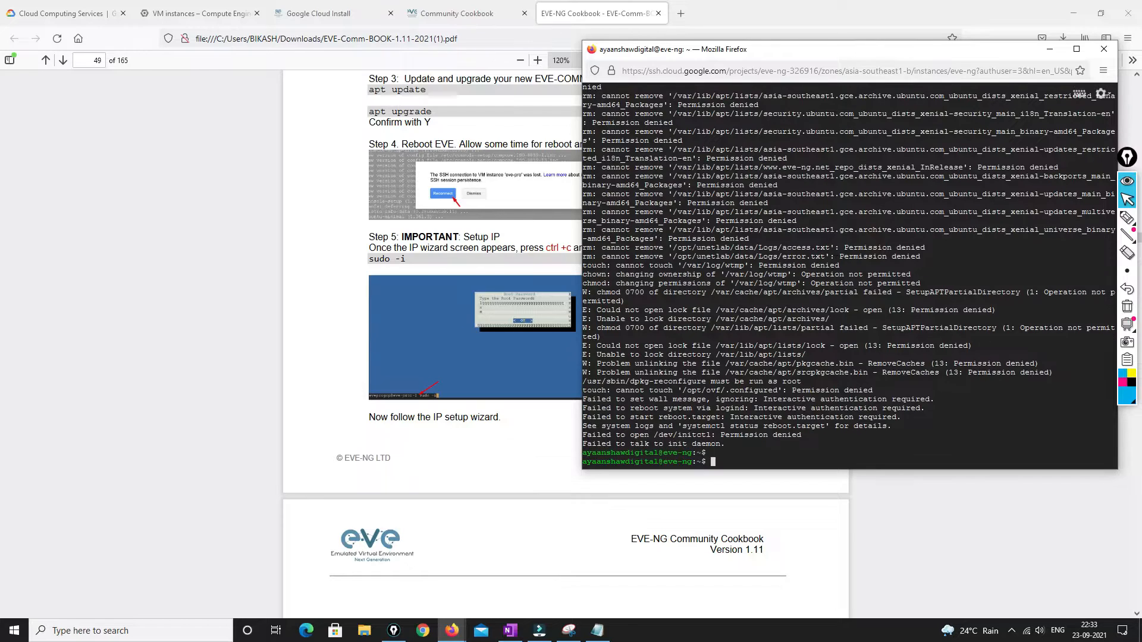
pyautogui.write('se')
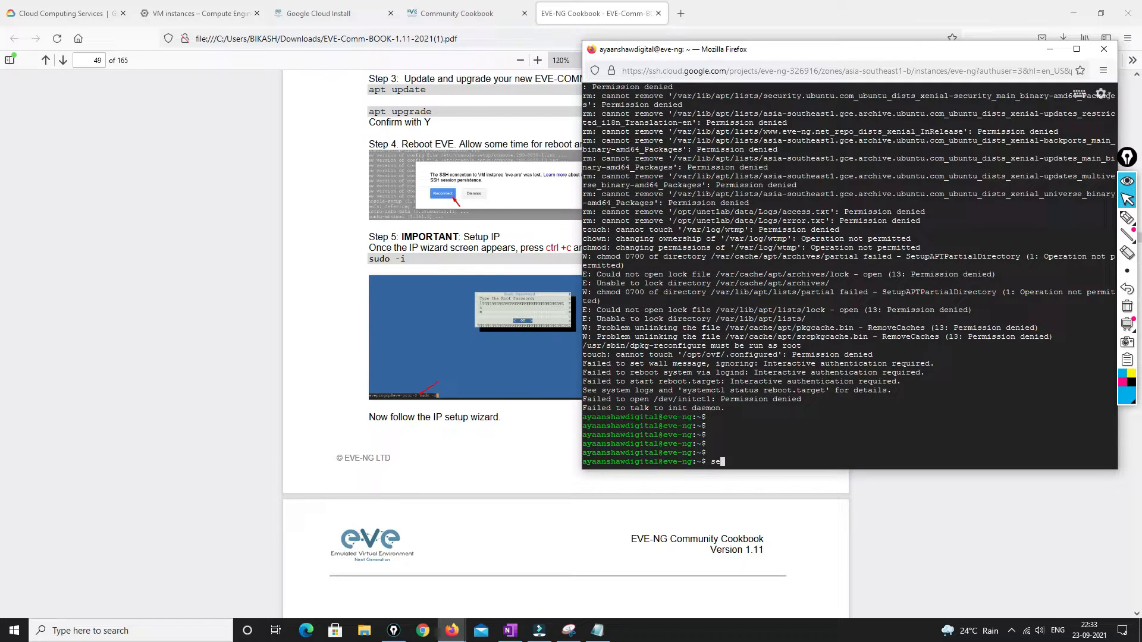
pyautogui.write('tup')
pyautogui.press('Return')
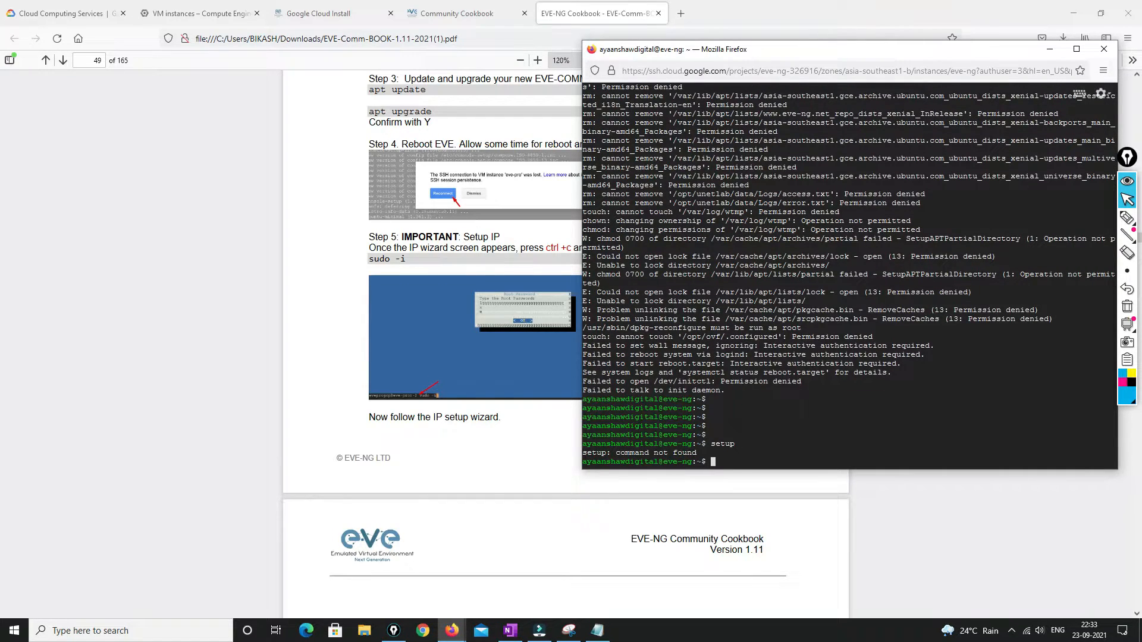
pyautogui.write('sudo -i')
pyautogui.press('Return')
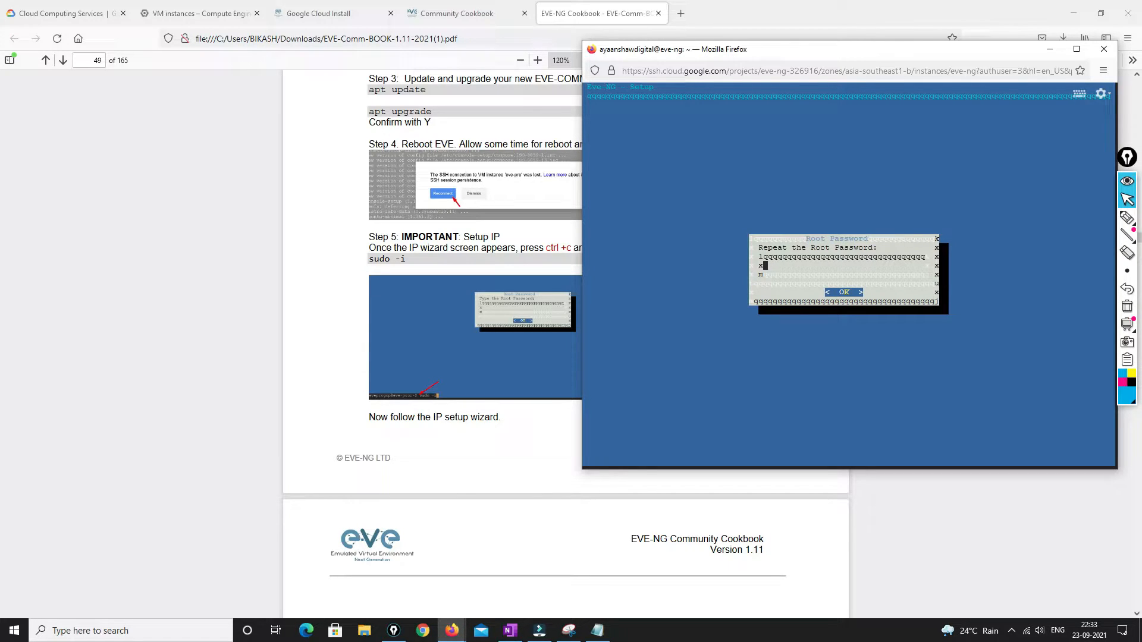
# Confirm the repeated root password and eve-ng hostname, then retry the dropped SSH connection
pyautogui.press('Return')
pyautogui.press('Return')
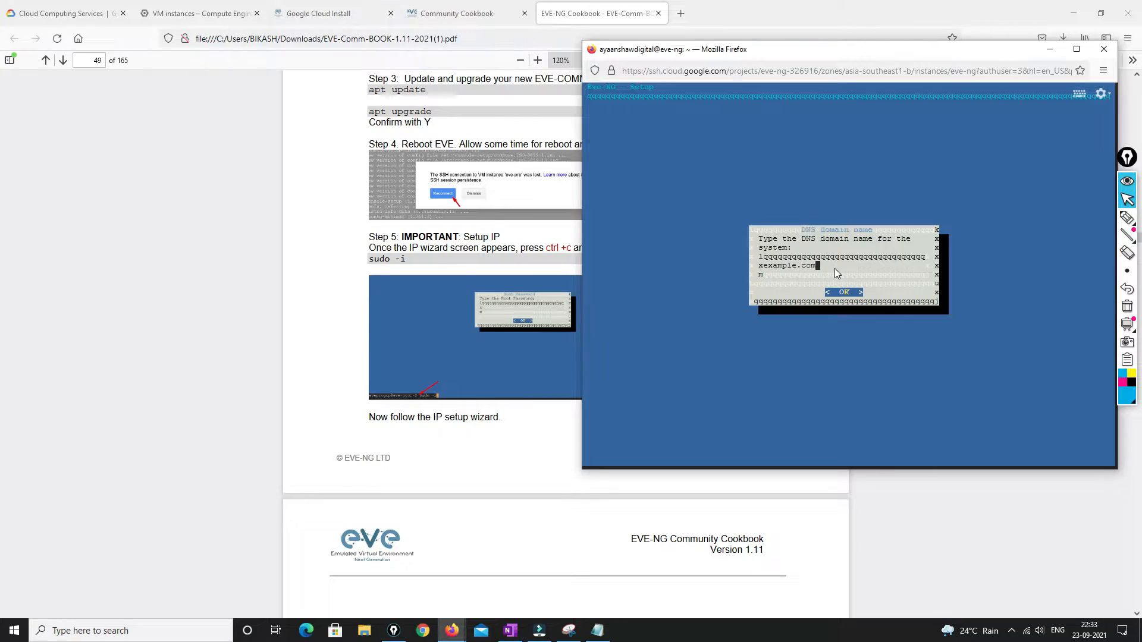
pyautogui.press('Return')
pyautogui.press('Return')
pyautogui.press('Return')
pyautogui.press('Return')
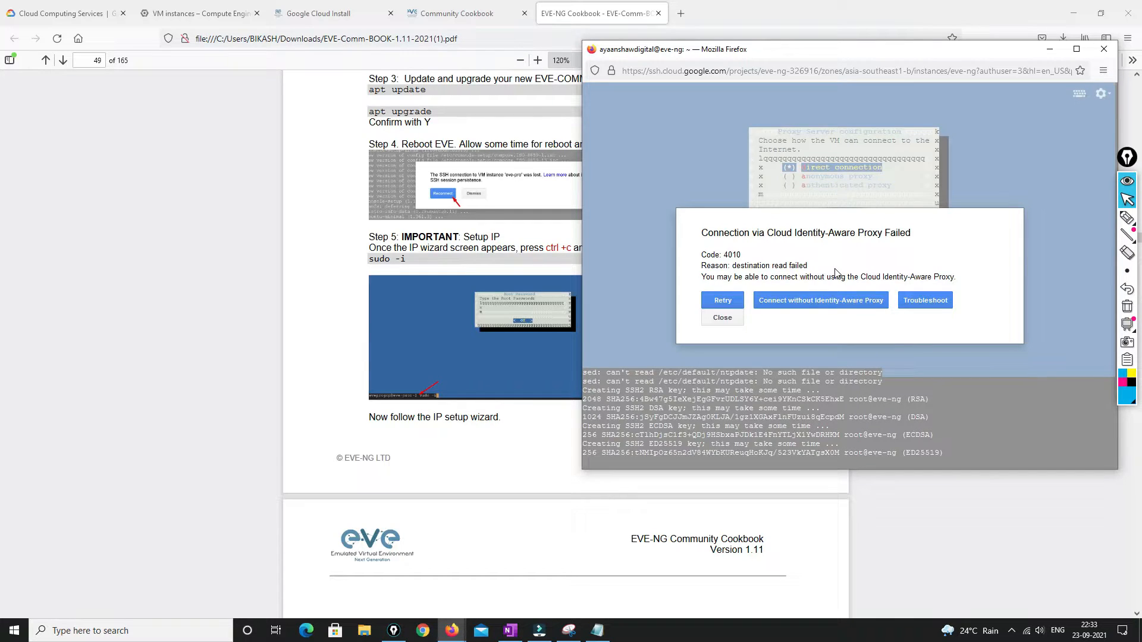
pyautogui.click(725, 300)
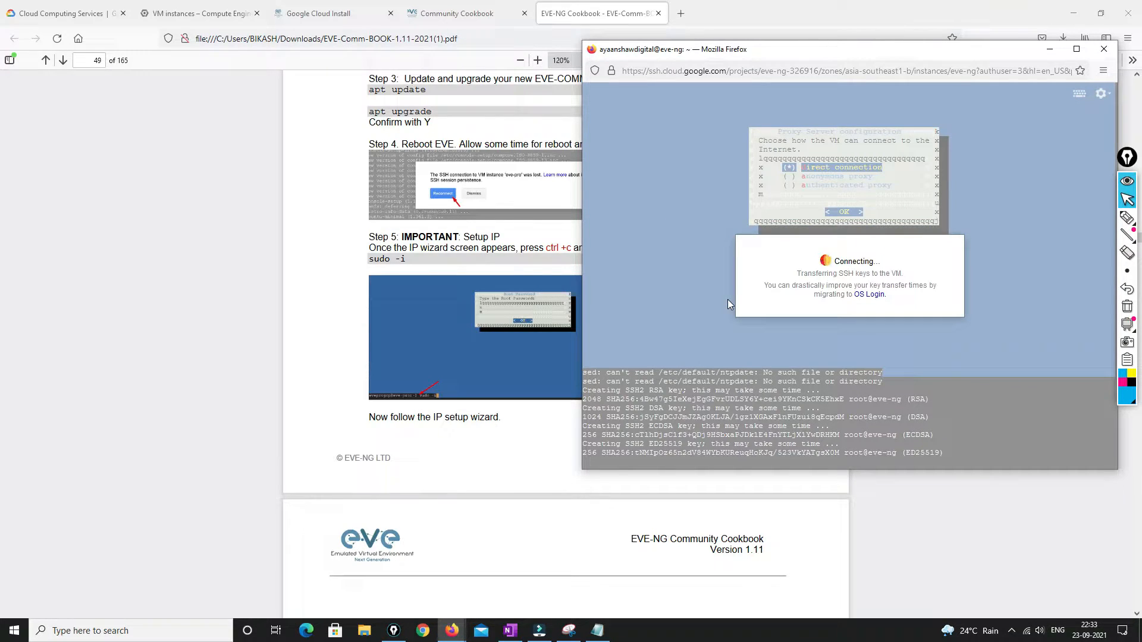
# Return to the VM instances list and sort it by Internal IP
pyautogui.scroll(-3, 521, 466)
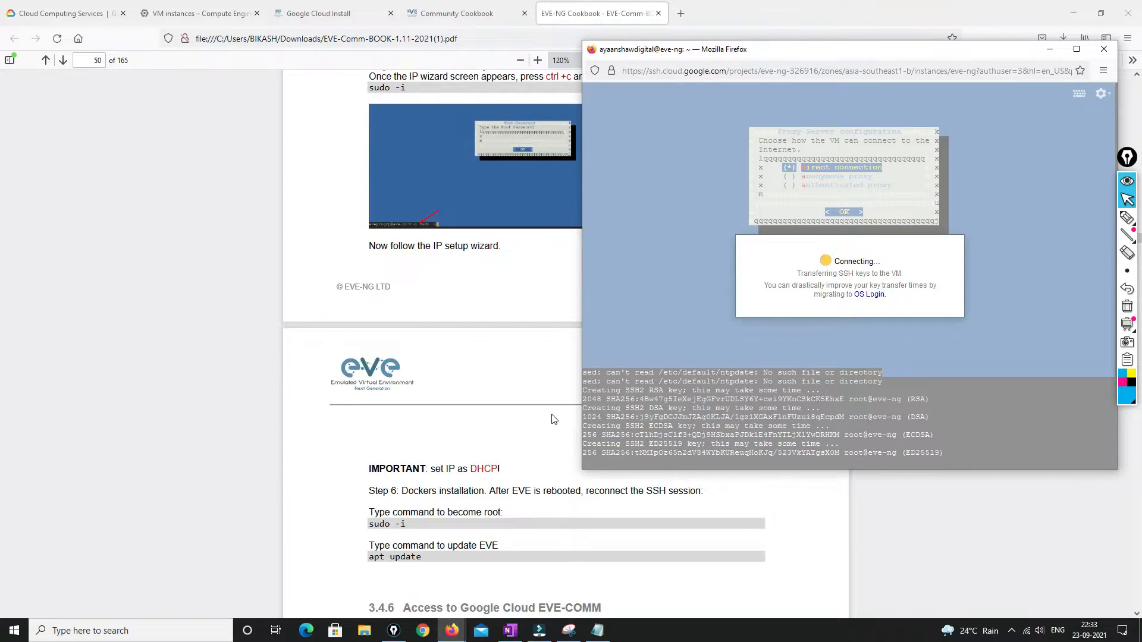
pyautogui.scroll(-2, 553, 419)
pyautogui.scroll(-4, 553, 419)
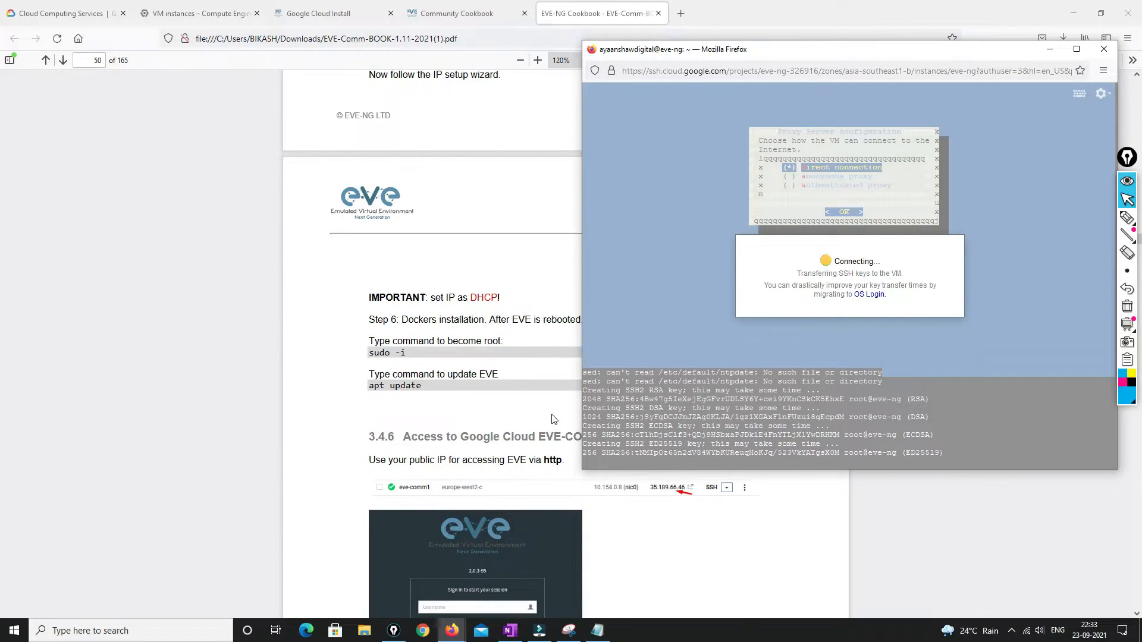
pyautogui.scroll(-4, 553, 420)
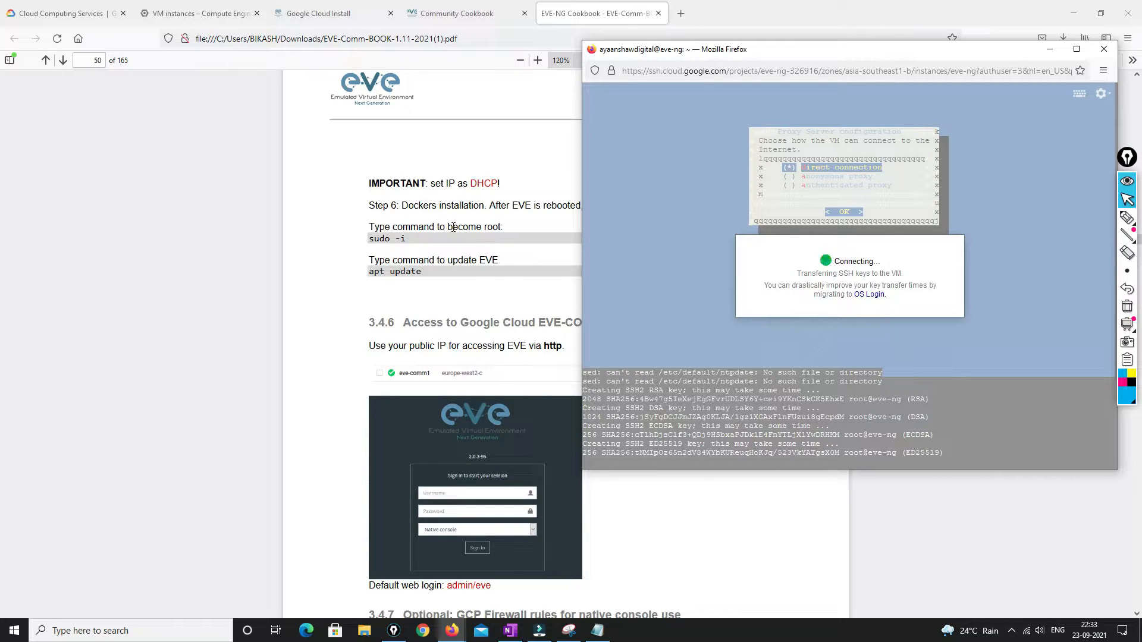
pyautogui.click(215, 8)
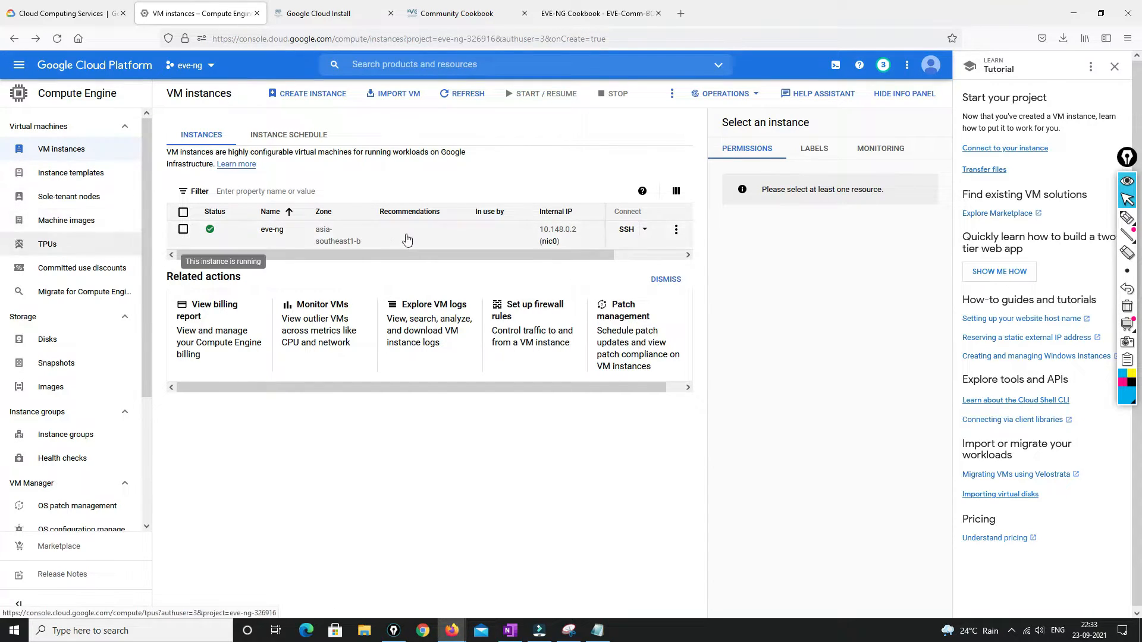
pyautogui.click(557, 211)
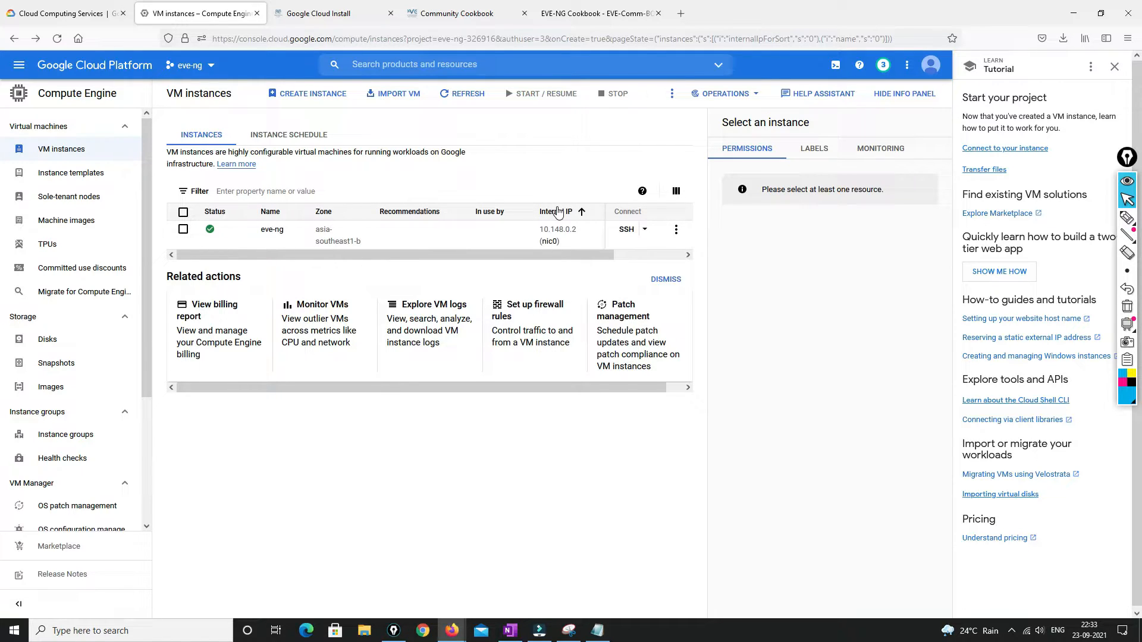
# Copy the eve-ng instance's external IP 34.126.138.249 from its network details
pyautogui.click(676, 229)
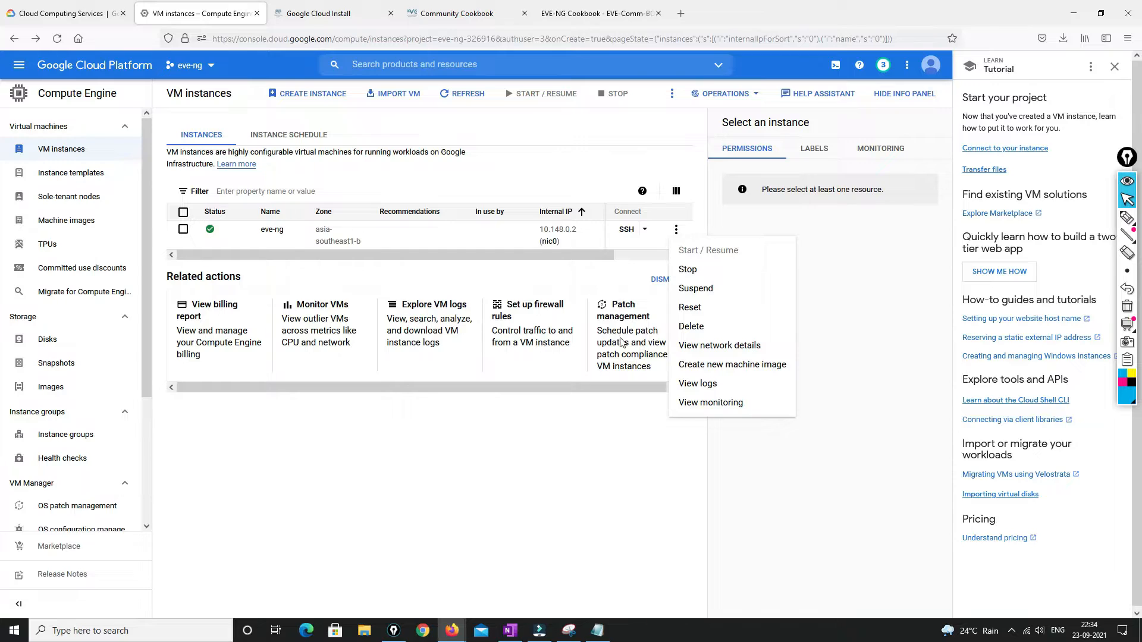
pyautogui.click(707, 353)
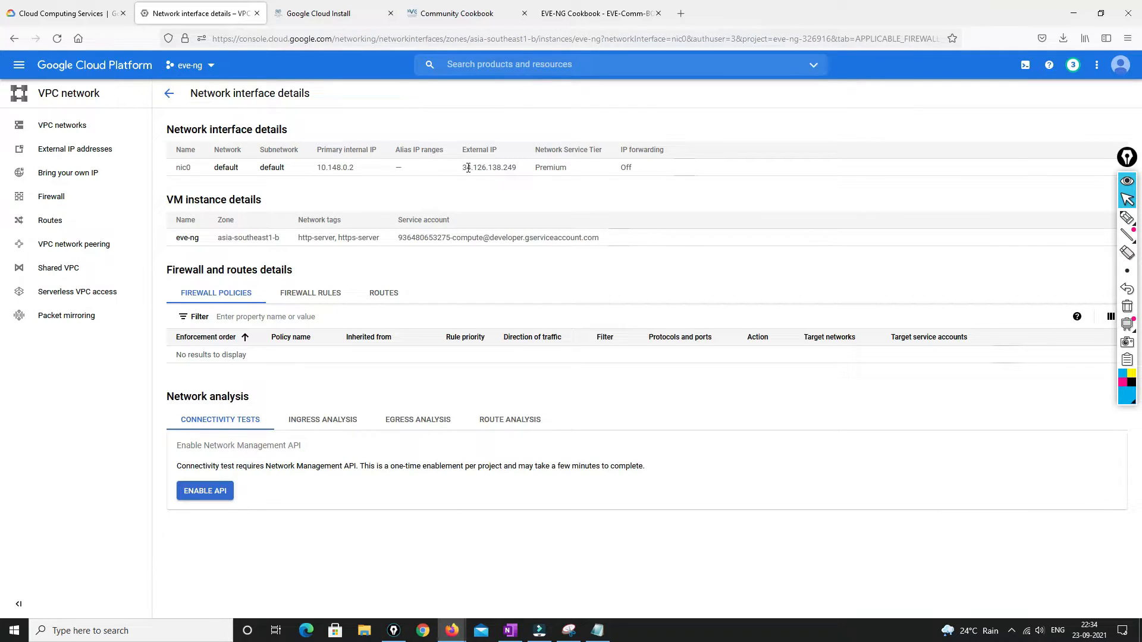
pyautogui.moveTo(463, 169); pyautogui.dragTo(521, 171)
pyautogui.hotkey('ctrl', 'c')
pyautogui.click(680, 13)
pyautogui.click(678, 36)
pyautogui.write('https://')
pyautogui.hotkey('ctrl', 'v')
pyautogui.press('Return')
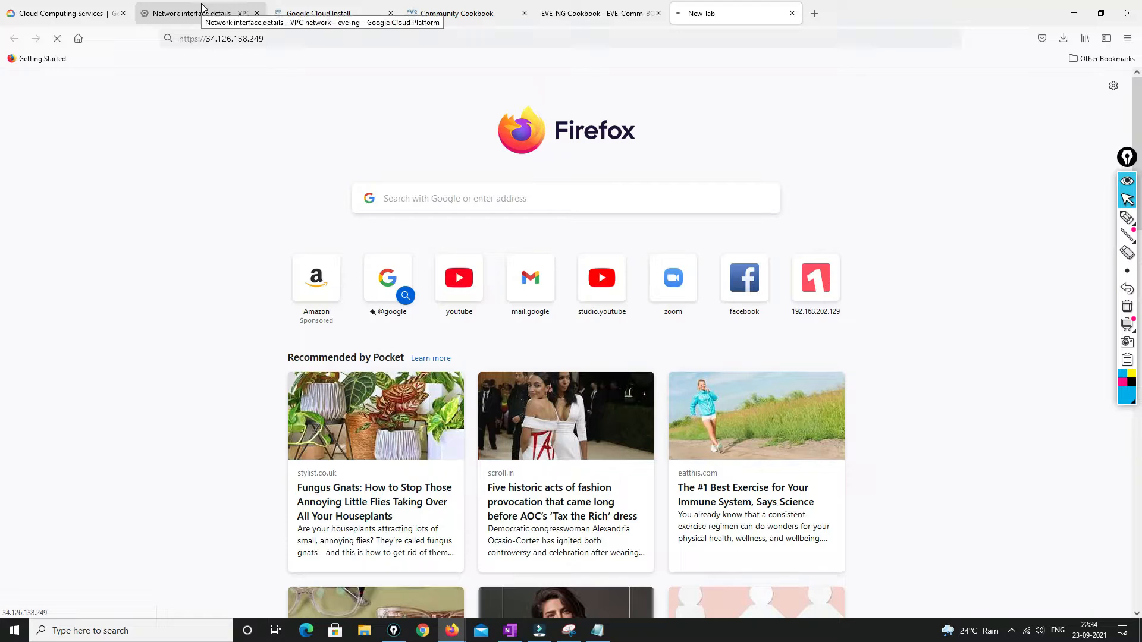
# Retry the failed SSH connection and check the network details page
pyautogui.moveTo(452, 631)
pyautogui.click(502, 591)
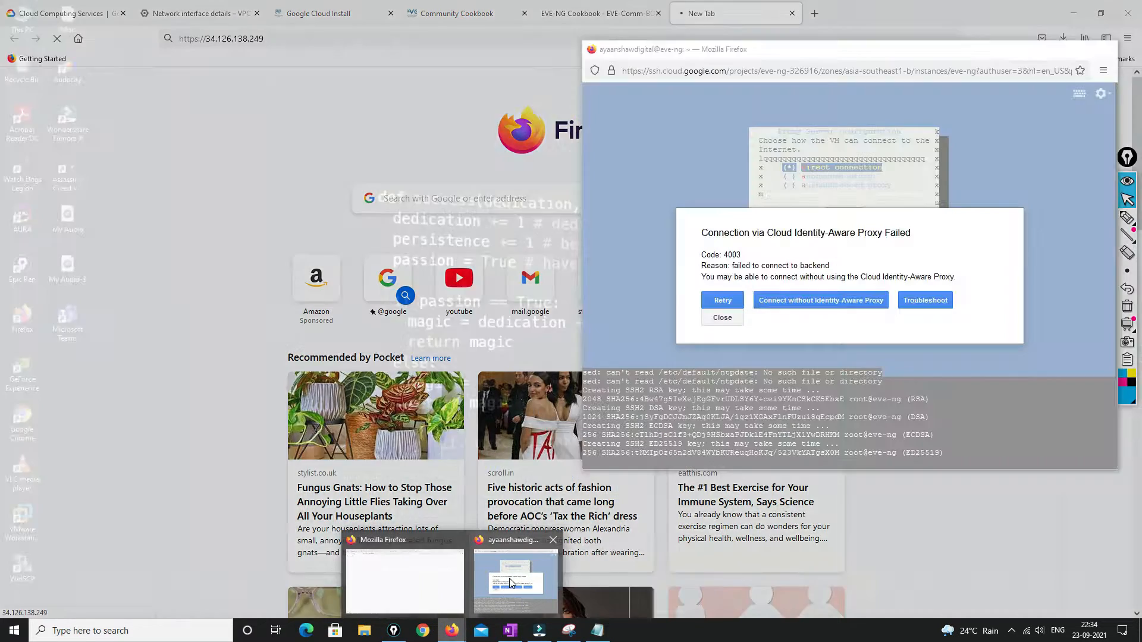
pyautogui.click(727, 298)
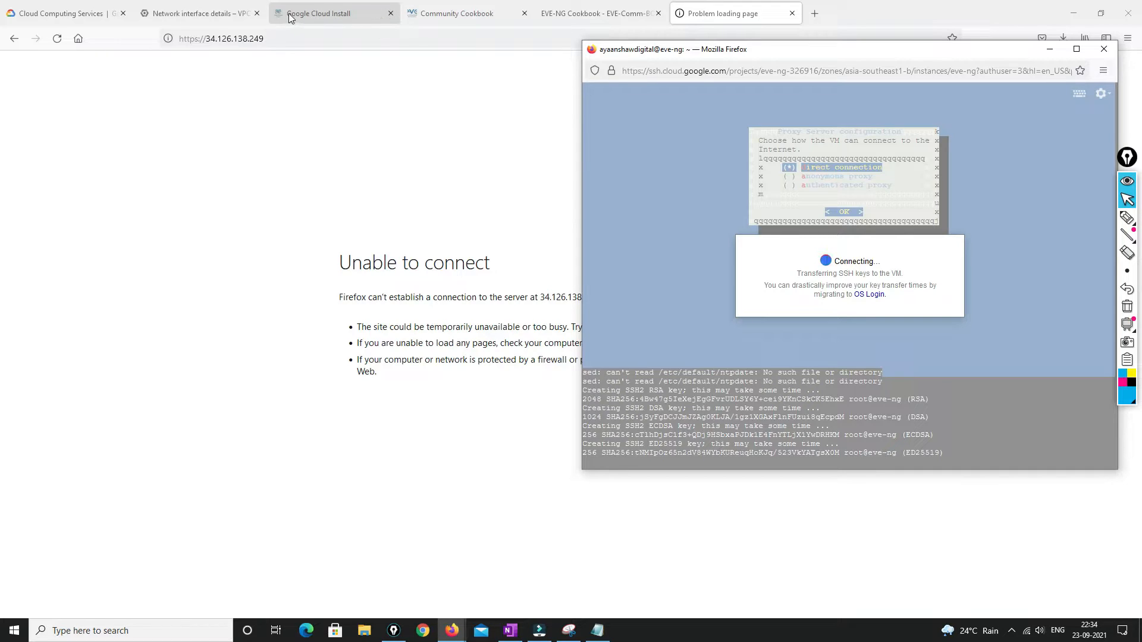
pyautogui.click(219, 8)
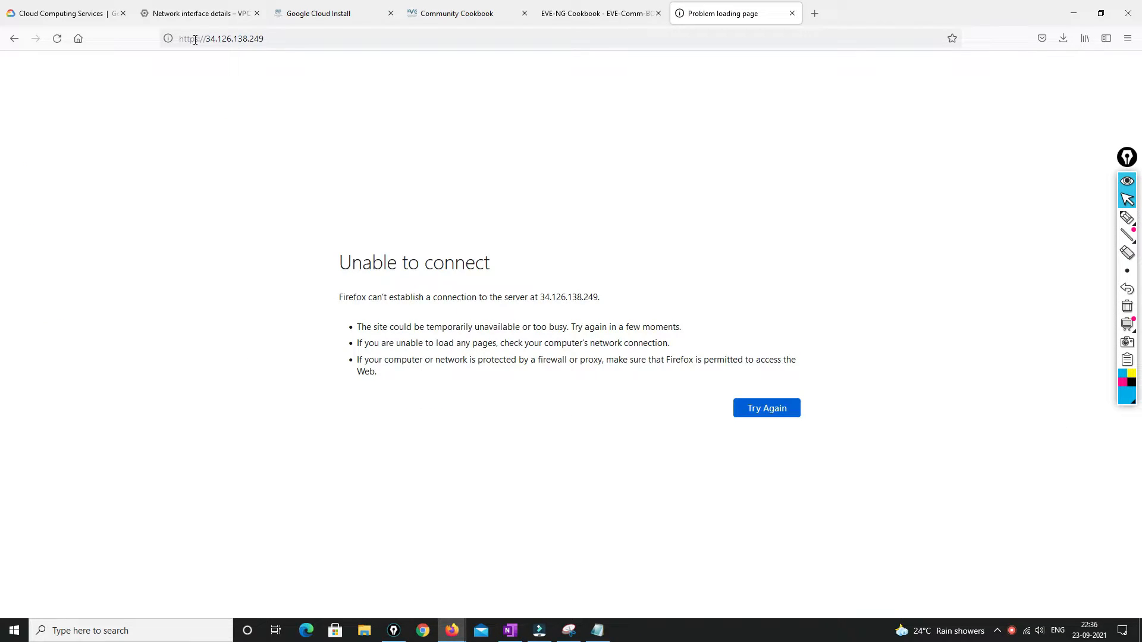
pyautogui.click(195, 39)
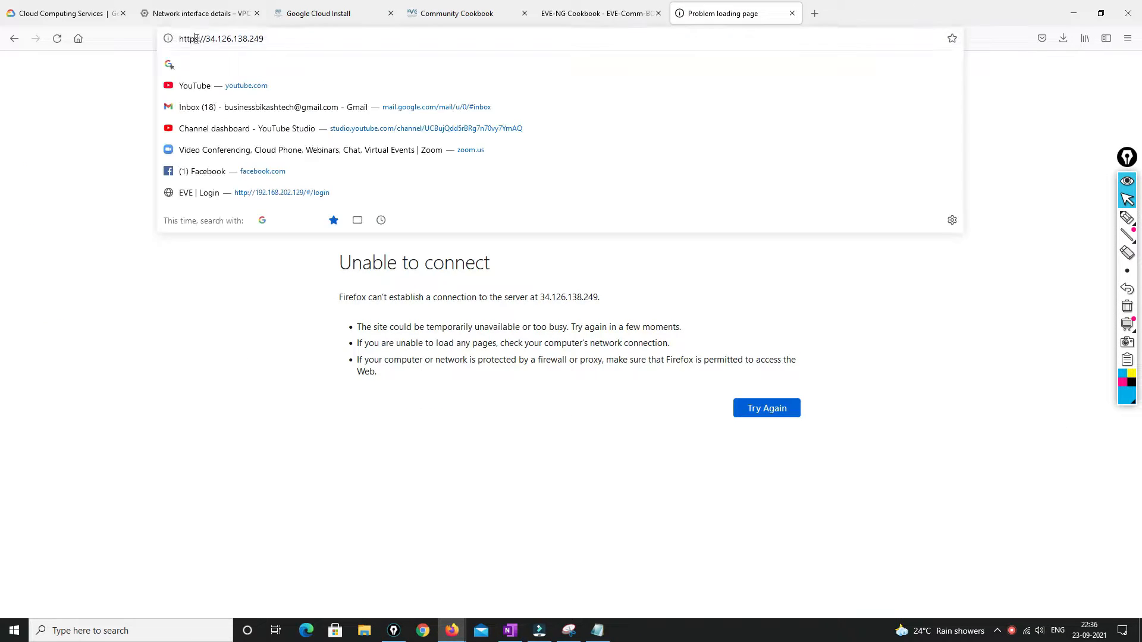
pyautogui.click(212, 39)
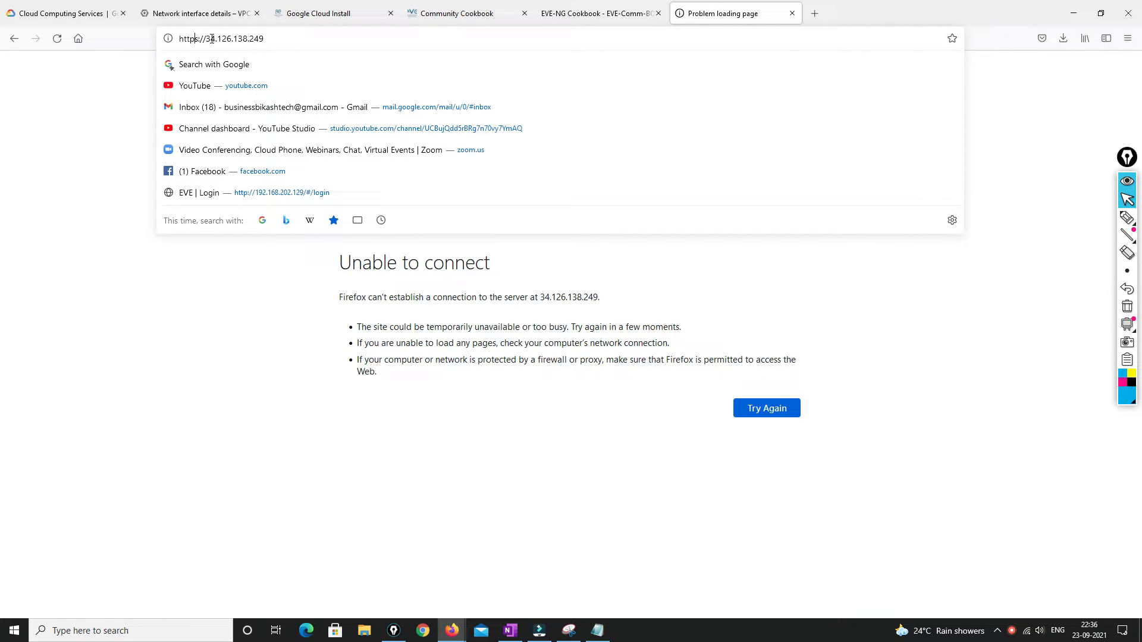
pyautogui.press('BackSpace')
pyautogui.press('Return')
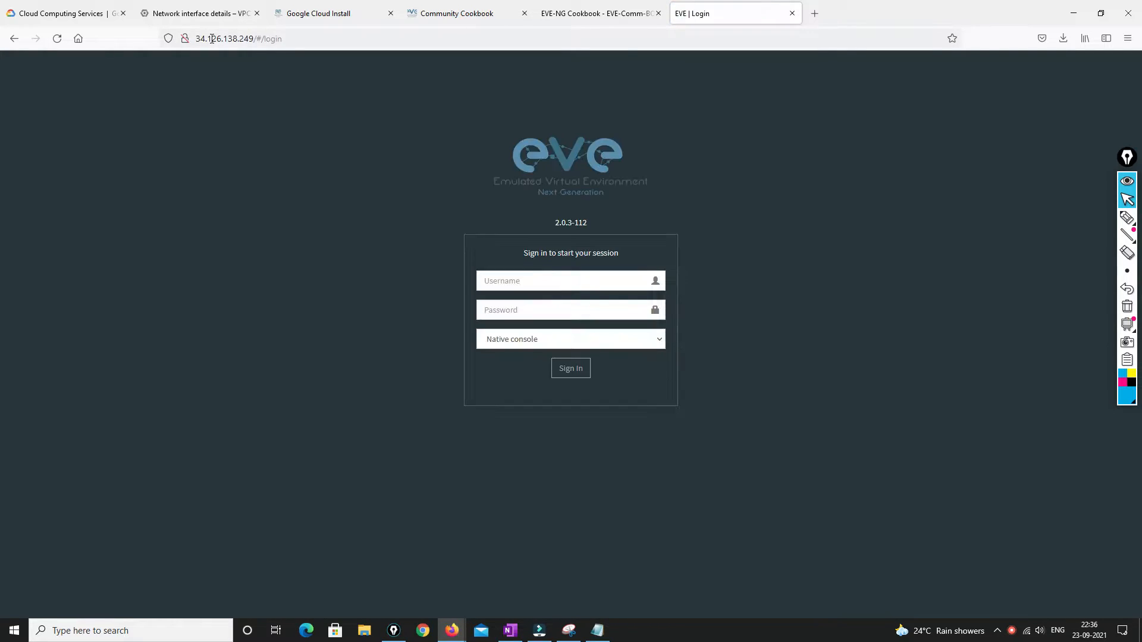
# Sign in to EVE-NG as admin with its password without saving the login, then return to OneNote
pyautogui.click(491, 274)
pyautogui.write('admin')
pyautogui.press('Tab')
pyautogui.write('eve')
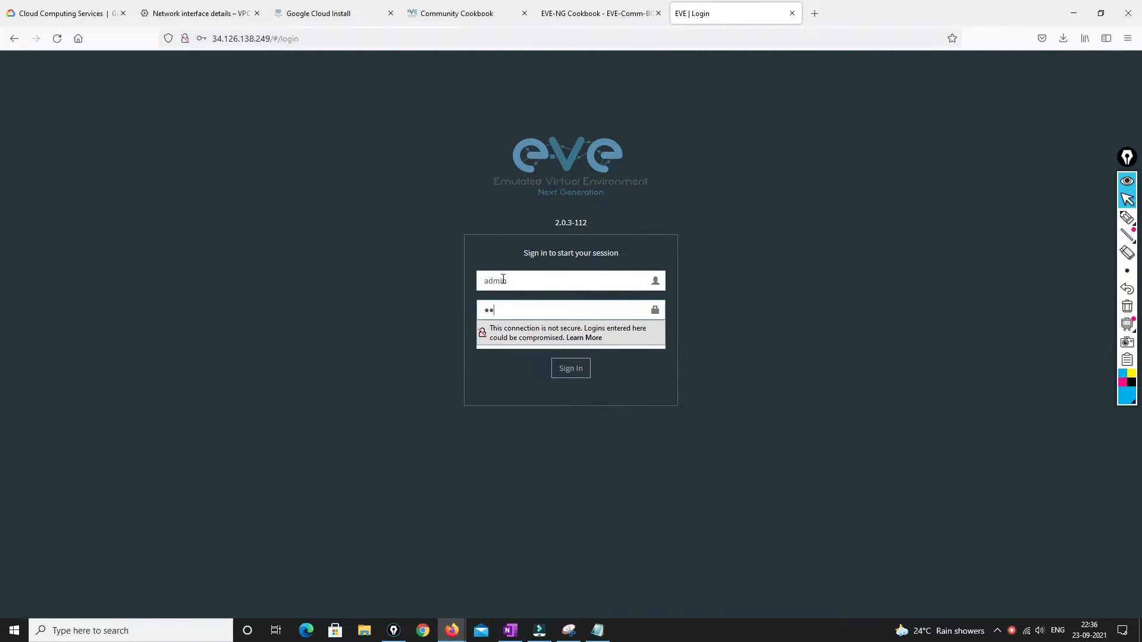
pyautogui.press('Return')
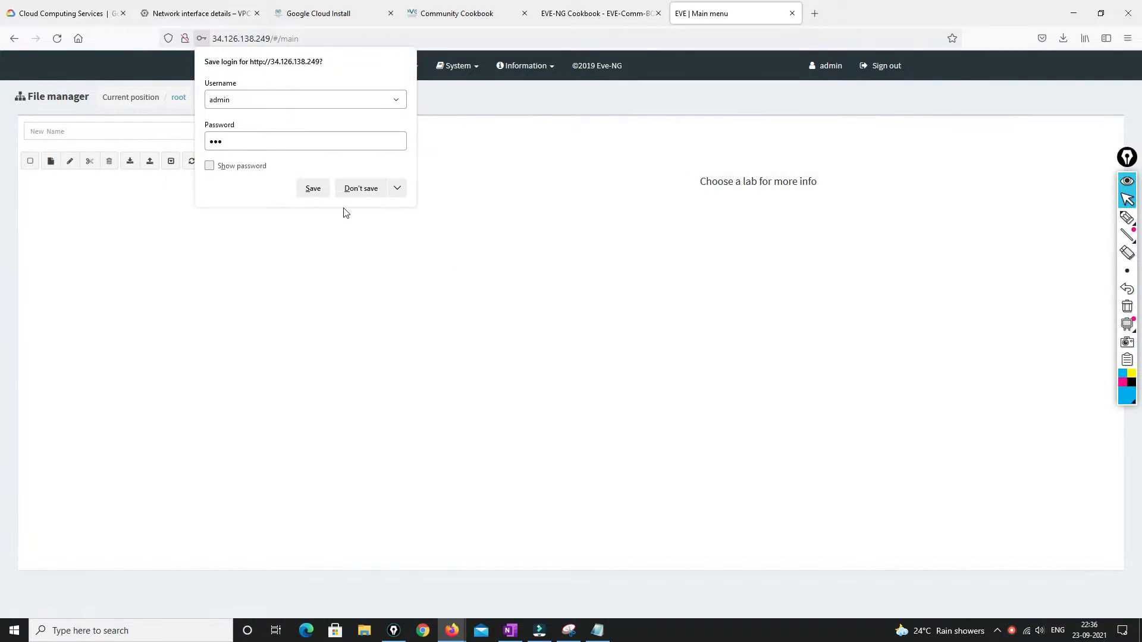
pyautogui.click(357, 189)
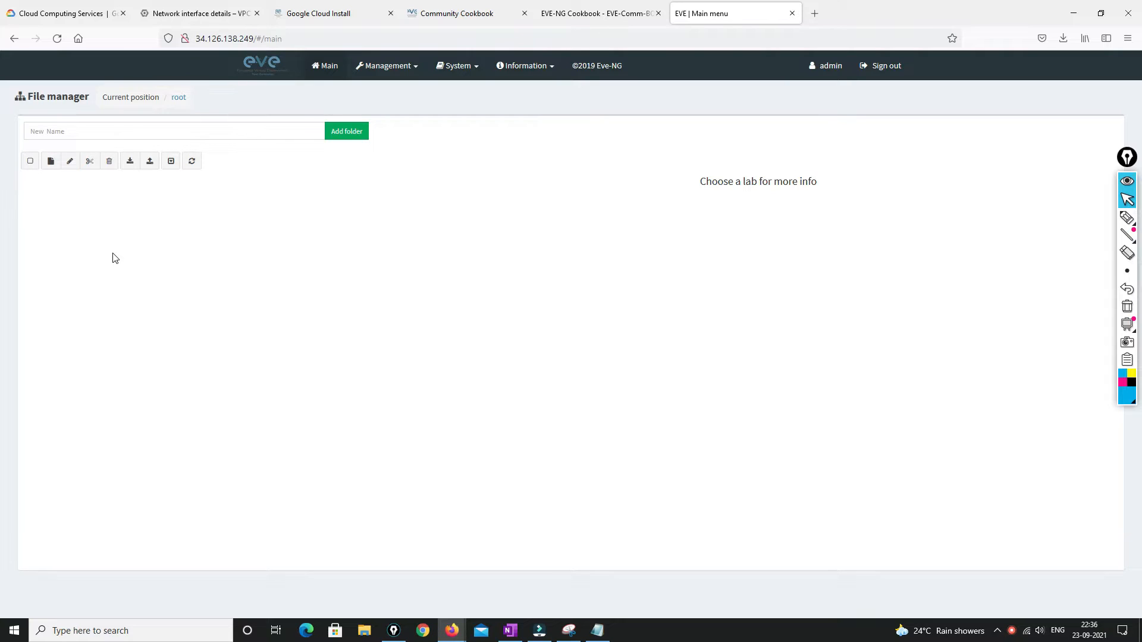
pyautogui.click(509, 631)
pyautogui.click(1127, 218)
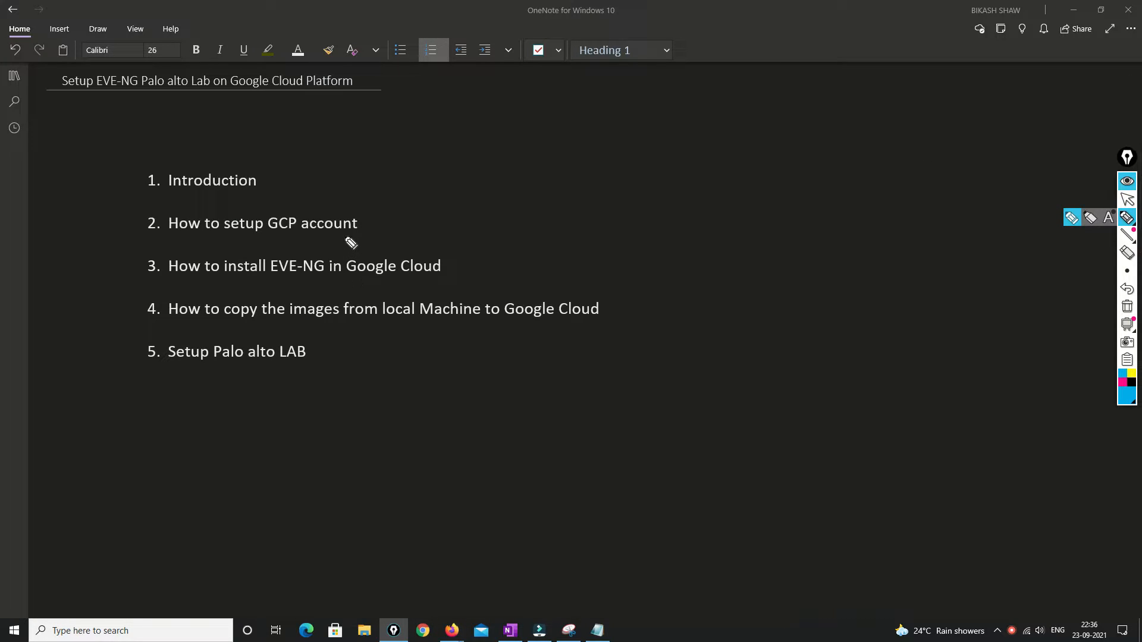
# Mark outline items for the GCP account, Google Cloud install and image-copying steps
pyautogui.moveTo(337, 239); pyautogui.dragTo(406, 227)
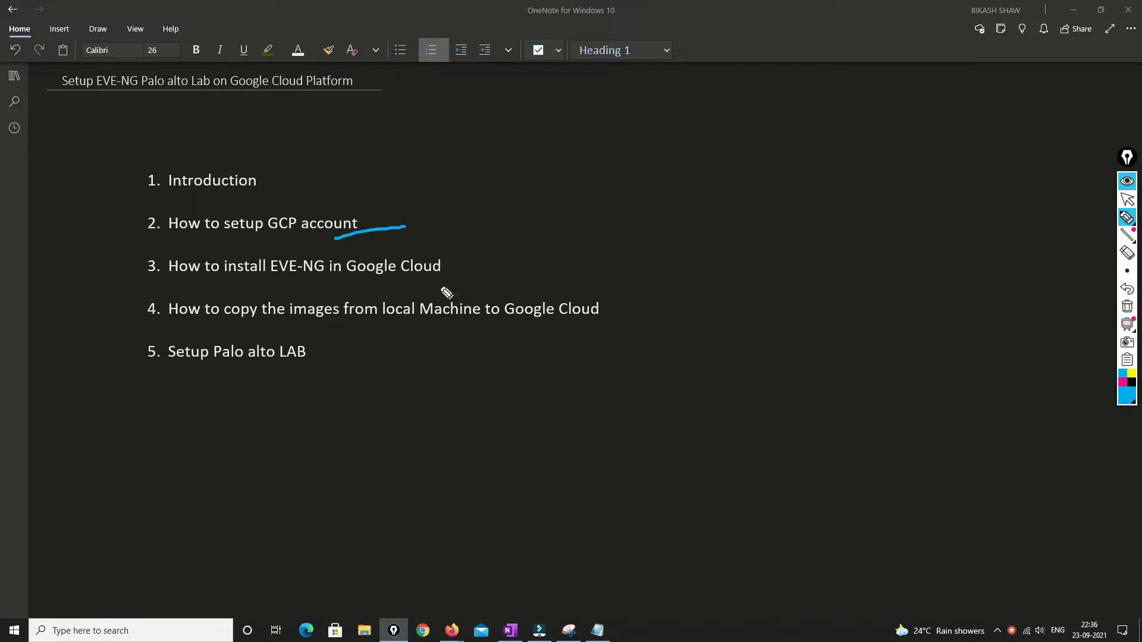
pyautogui.moveTo(427, 285); pyautogui.dragTo(514, 255)
pyautogui.moveTo(621, 305)
pyautogui.mouseDown()
pyautogui.moveTo(696, 303)
pyautogui.moveTo(672, 313)
pyautogui.mouseUp()
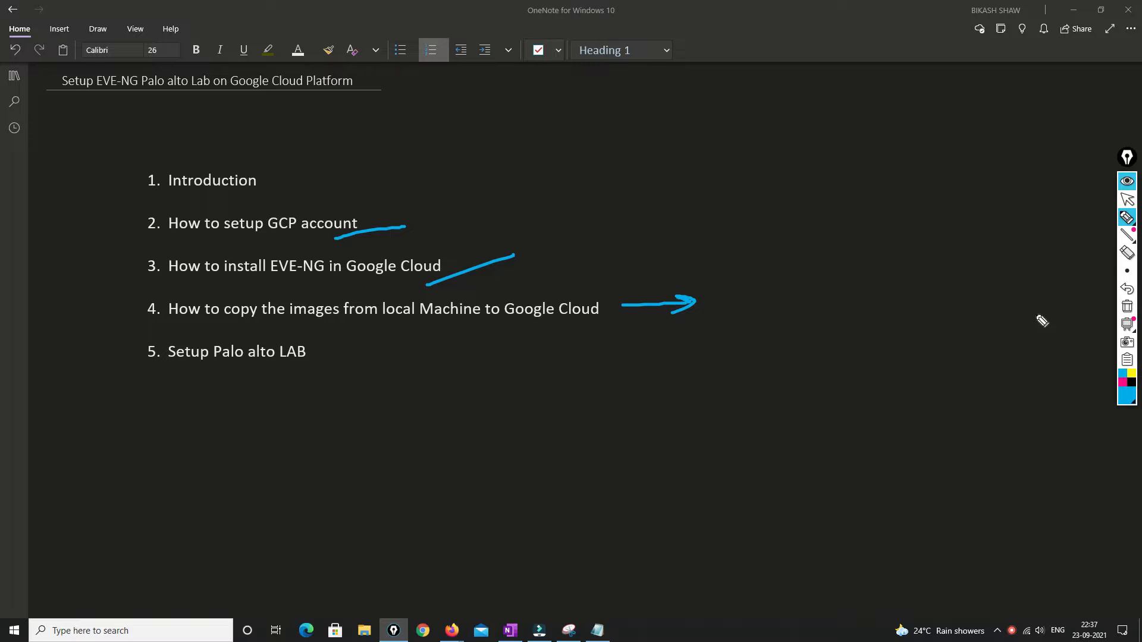
# Clear the annotations and minimise OneNote and the EVE-NG browser window
pyautogui.click(1126, 307)
pyautogui.click(1128, 199)
pyautogui.click(1074, 10)
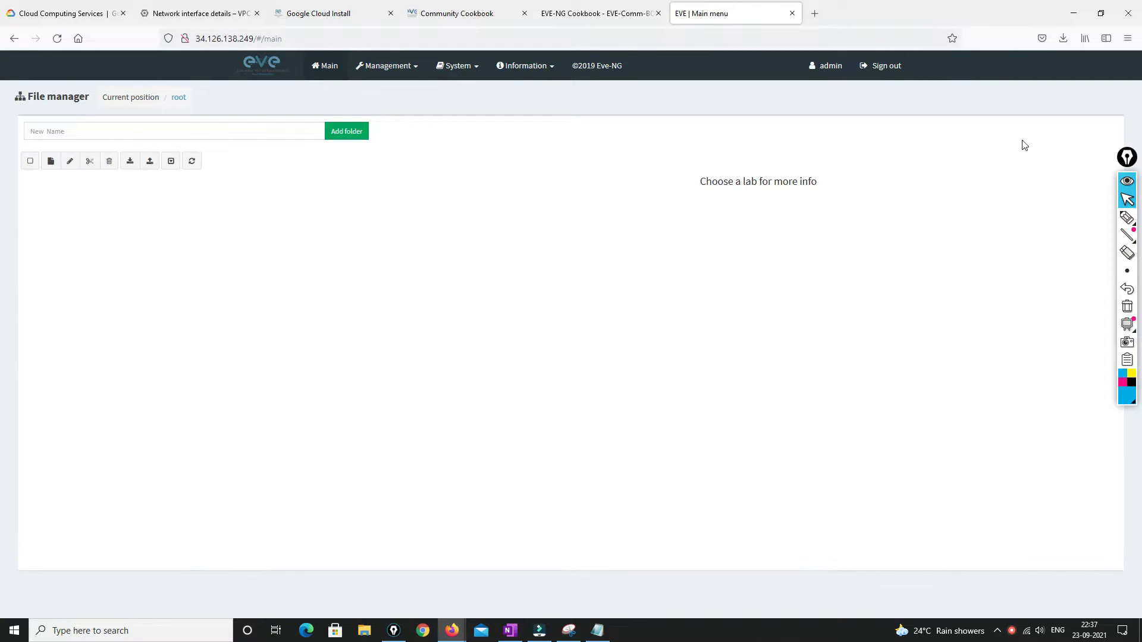
pyautogui.click(1073, 10)
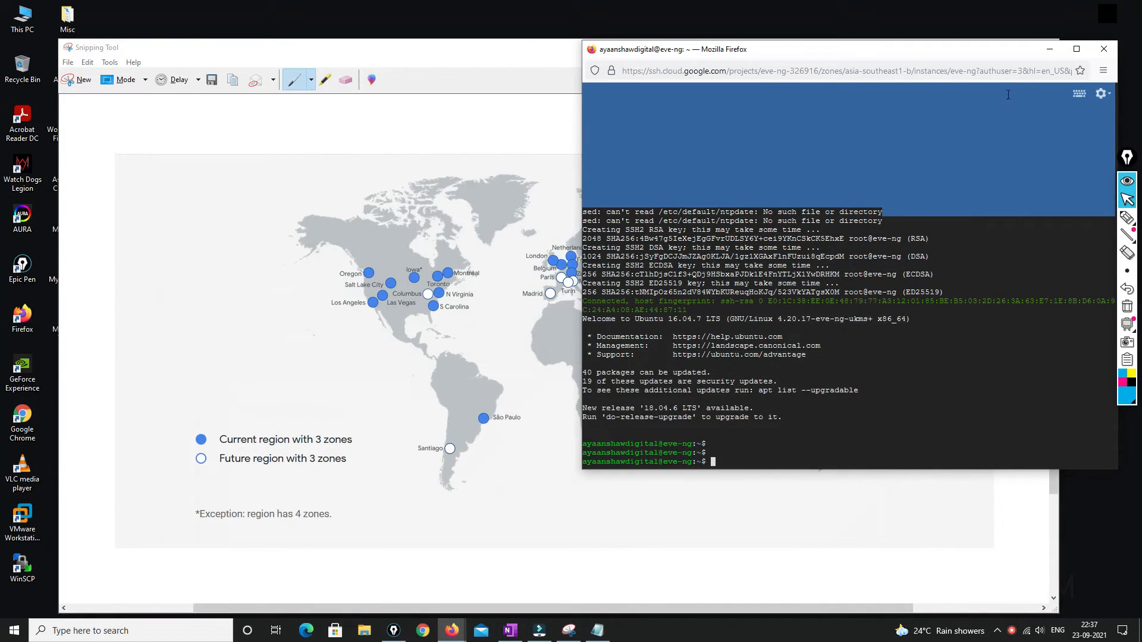
# Search 'winscp' in a new Firefox tab and open the official WinSCP download page
pyautogui.click(1050, 49)
pyautogui.click(987, 49)
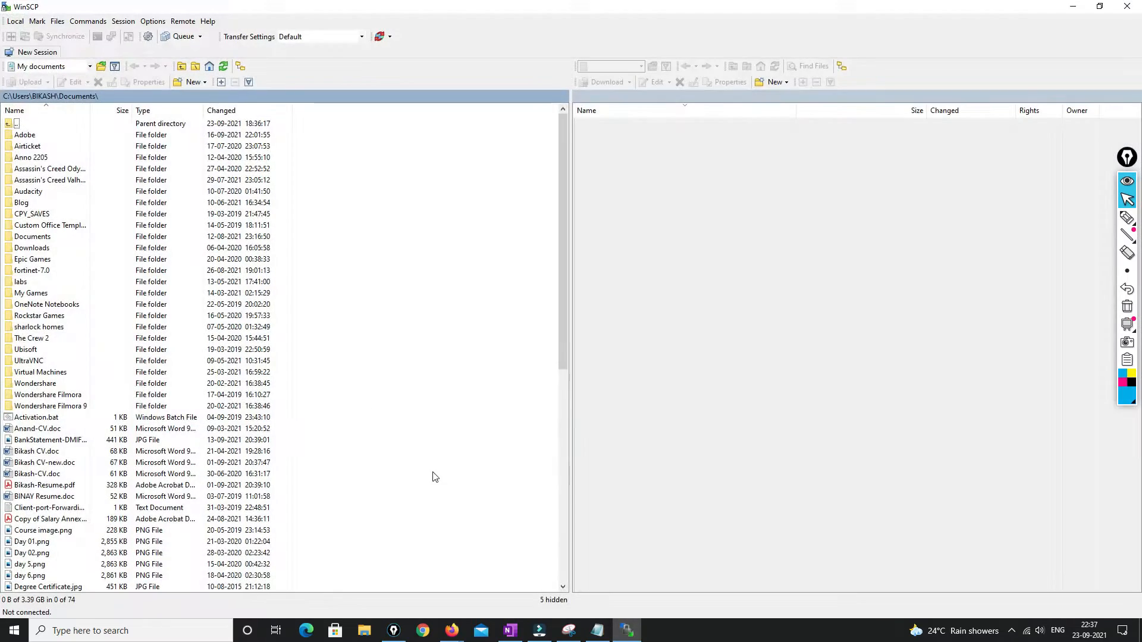
pyautogui.click(451, 631)
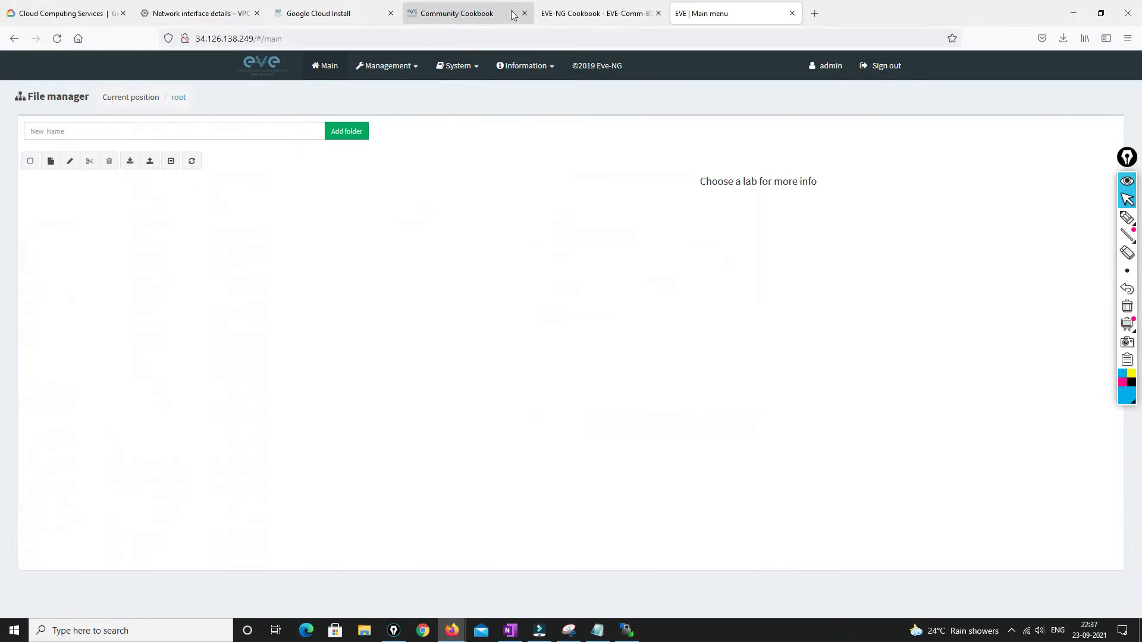
pyautogui.click(813, 13)
pyautogui.write('w')
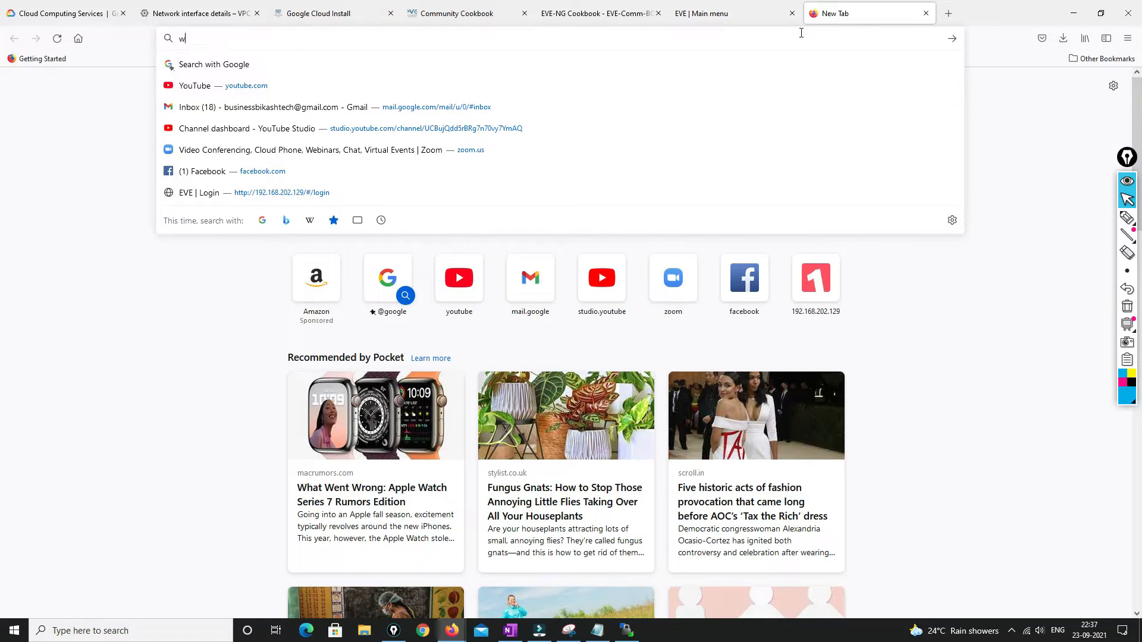
pyautogui.write('inscp')
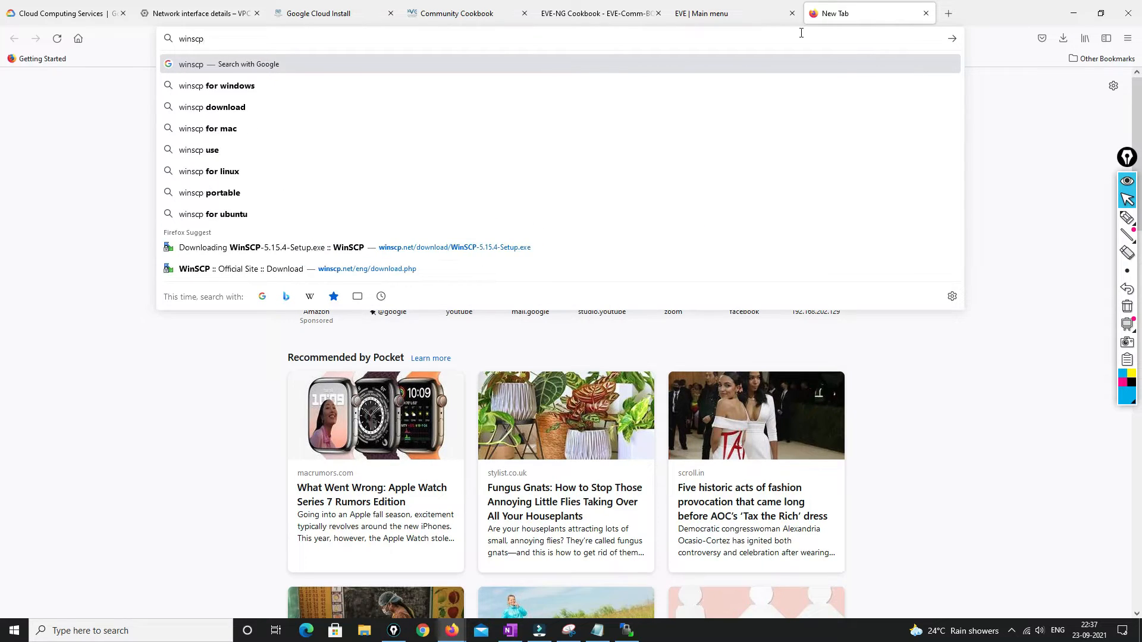
pyautogui.press('Return')
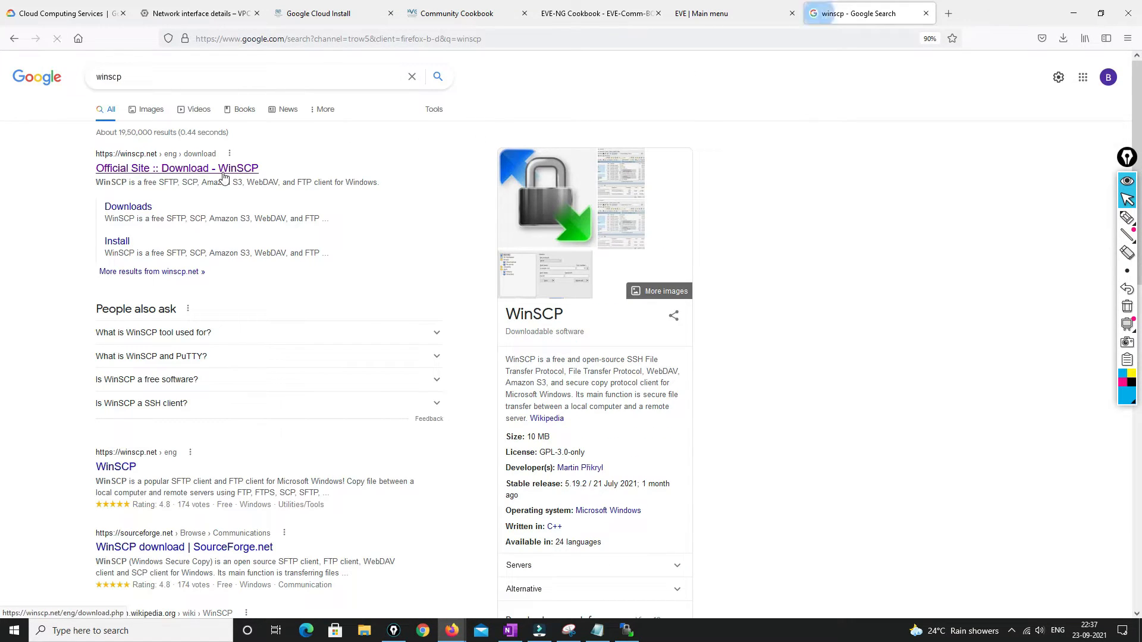
pyautogui.click(223, 173)
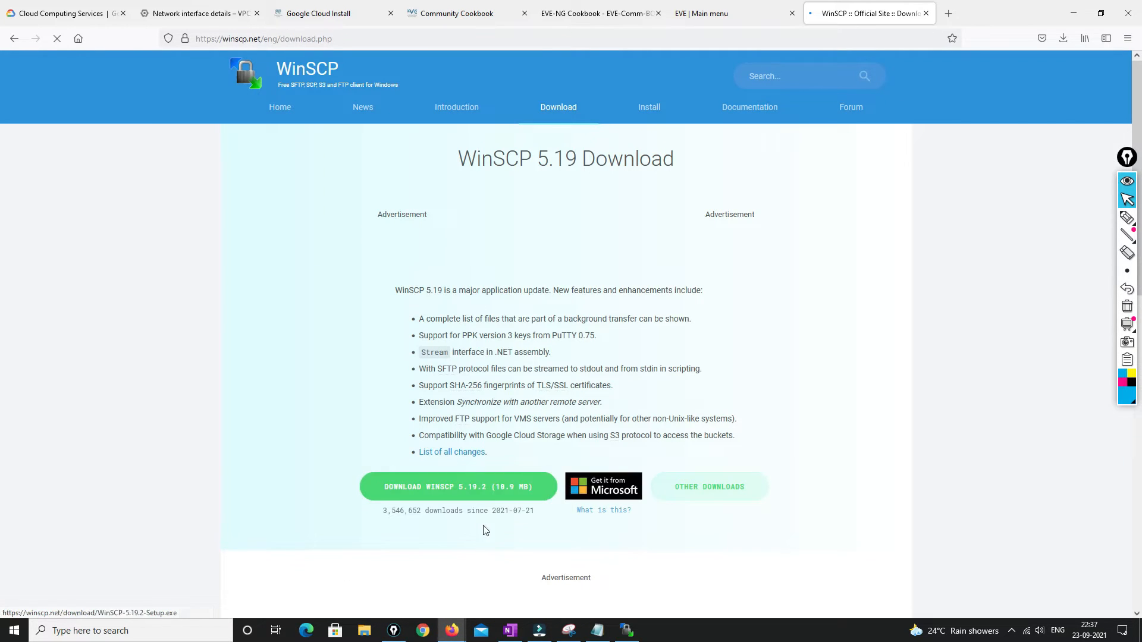
# Log in over SFTP to host 34.126.138.249 as root, accepting the server's host key
pyautogui.click(1073, 13)
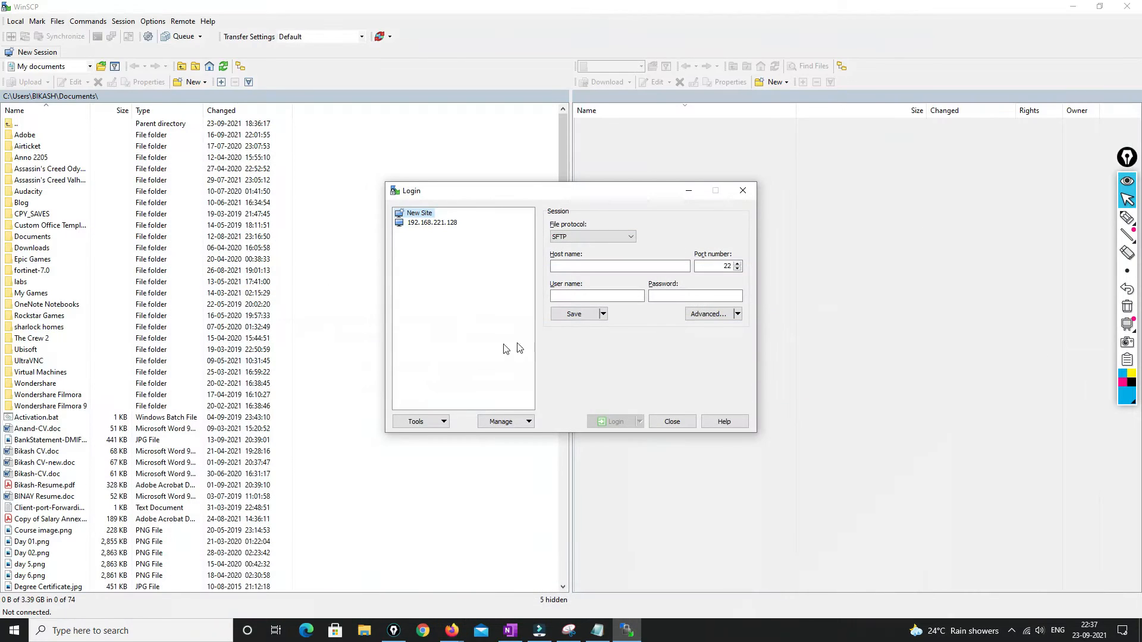
pyautogui.click(572, 265)
pyautogui.write('34.126.138.249')
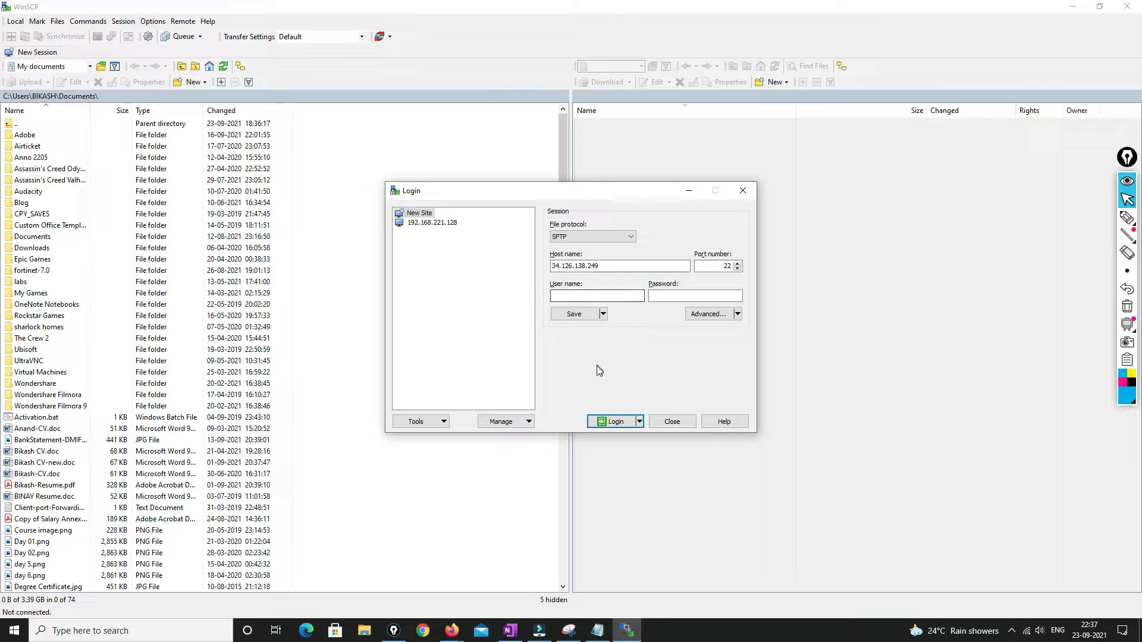
pyautogui.click(613, 422)
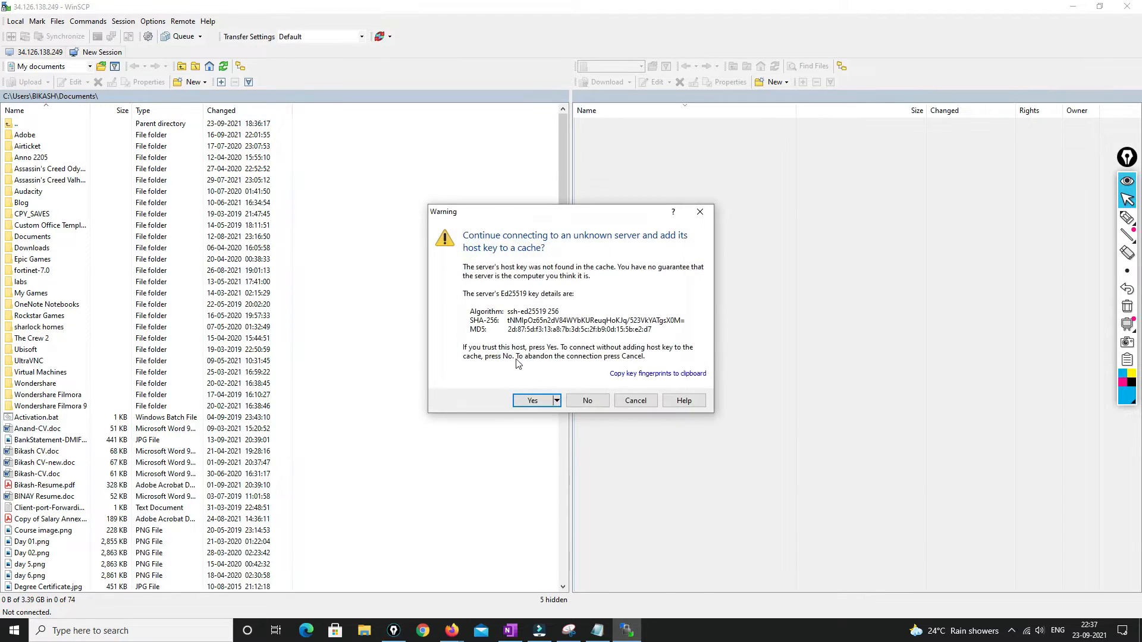
pyautogui.click(531, 401)
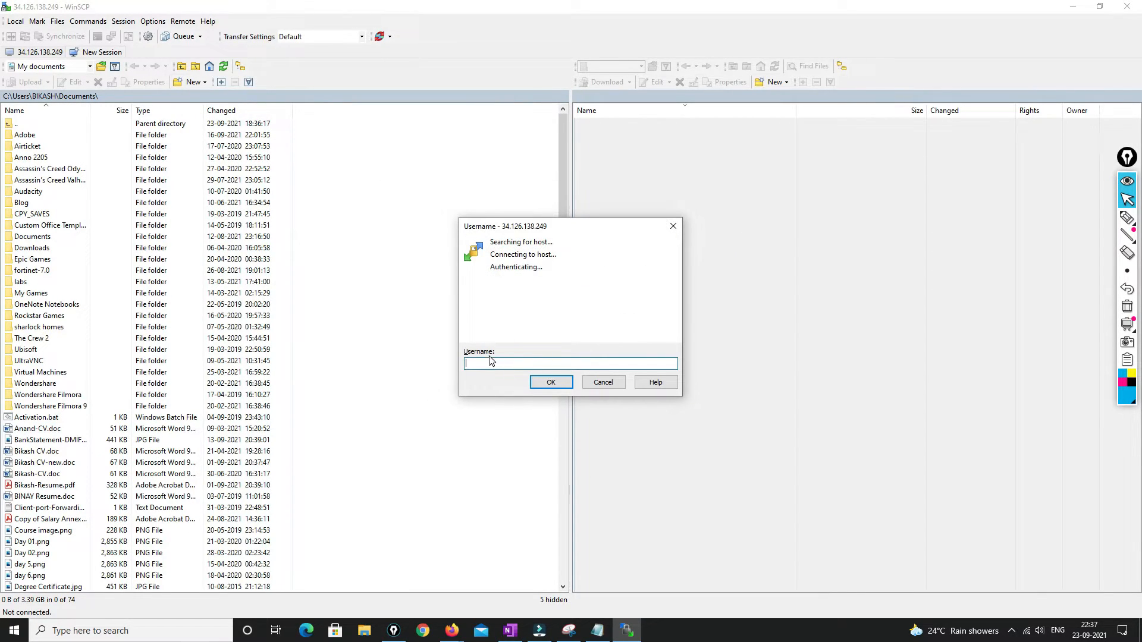
pyautogui.write('root')
pyautogui.press('Return')
pyautogui.press('Return')
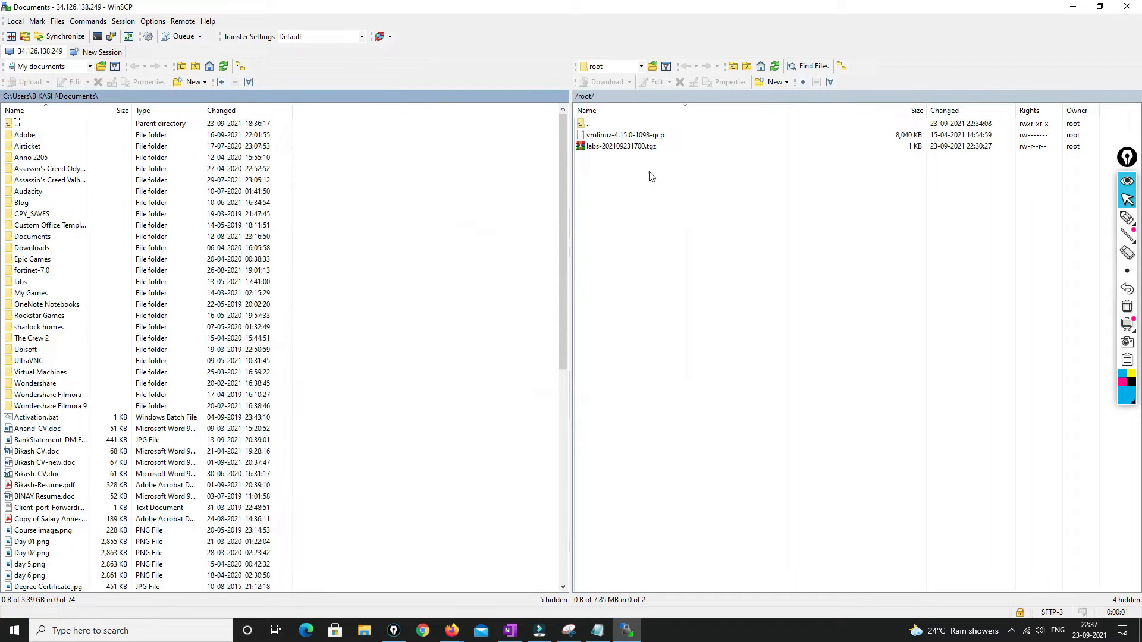
# Navigate the remote pane from root up to / and down through opt, unetlab, addons into qemu
pyautogui.doubleClick(597, 125)
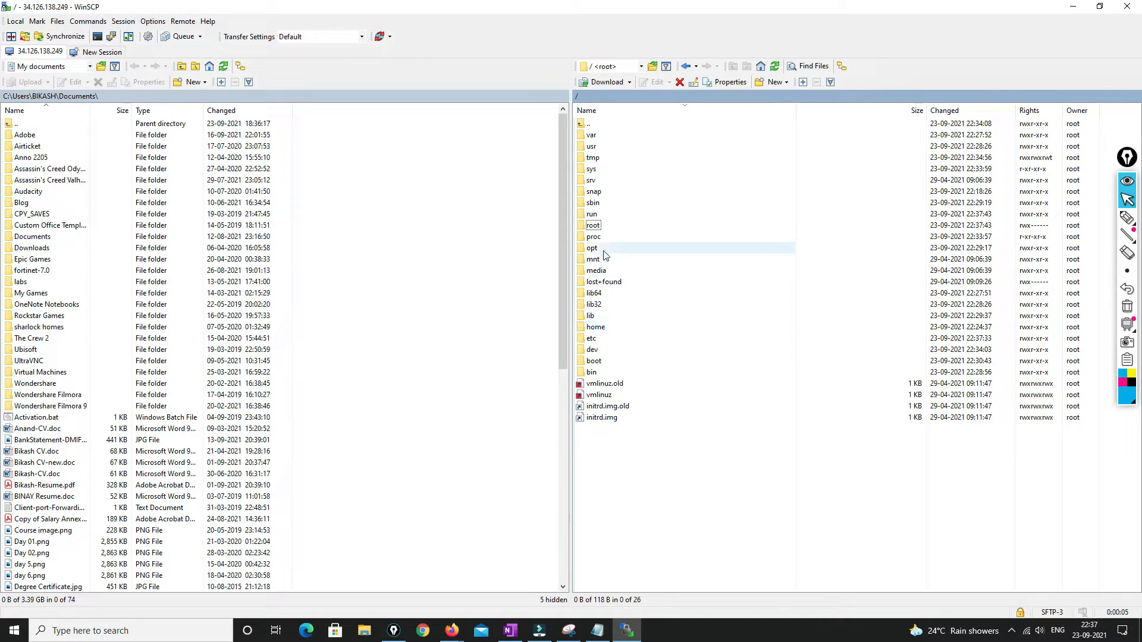
pyautogui.doubleClick(594, 248)
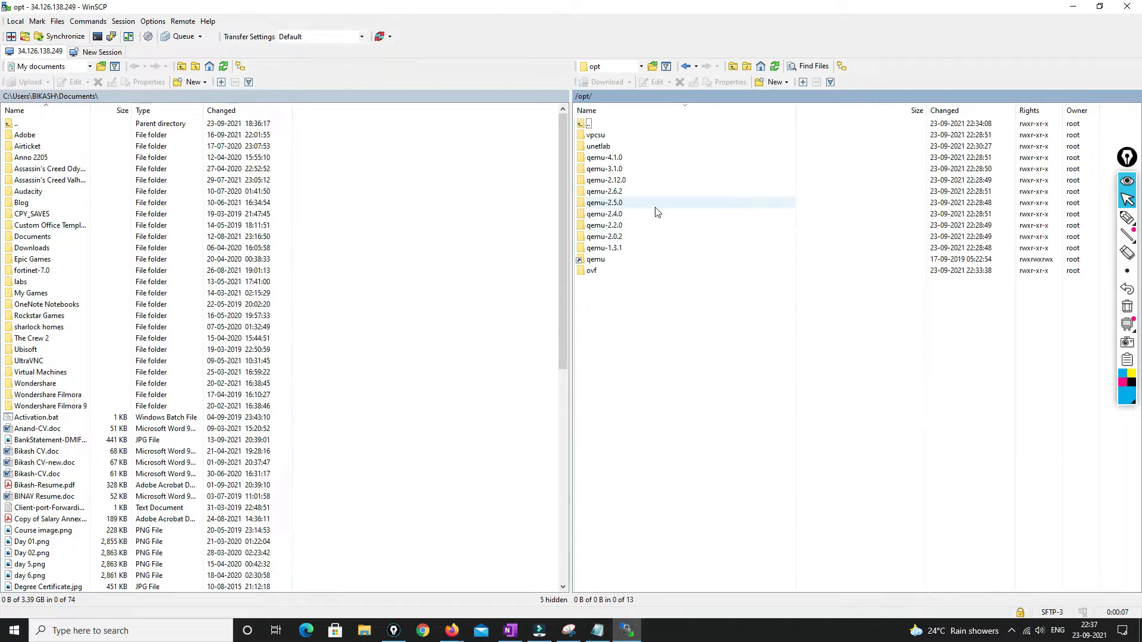
pyautogui.doubleClick(648, 146)
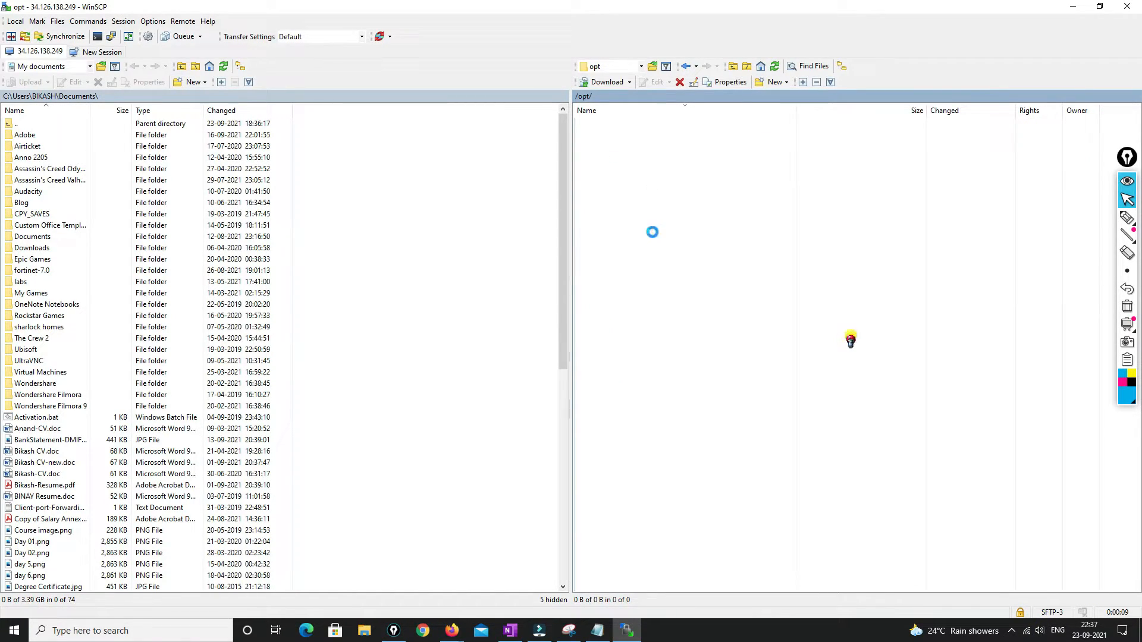
pyautogui.doubleClick(601, 214)
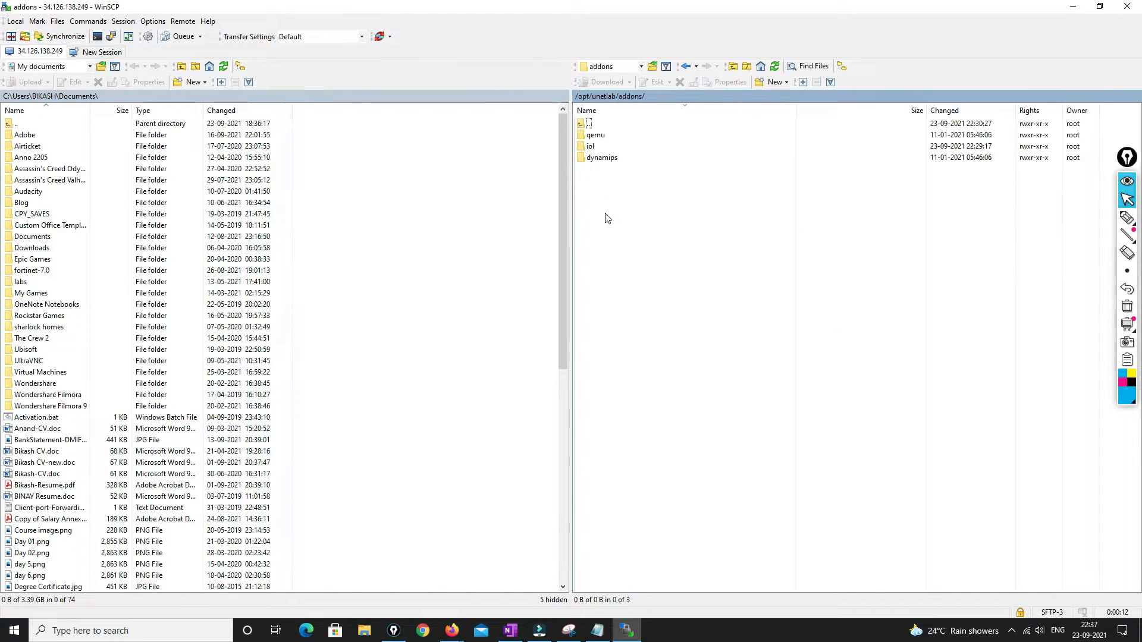
pyautogui.doubleClick(596, 135)
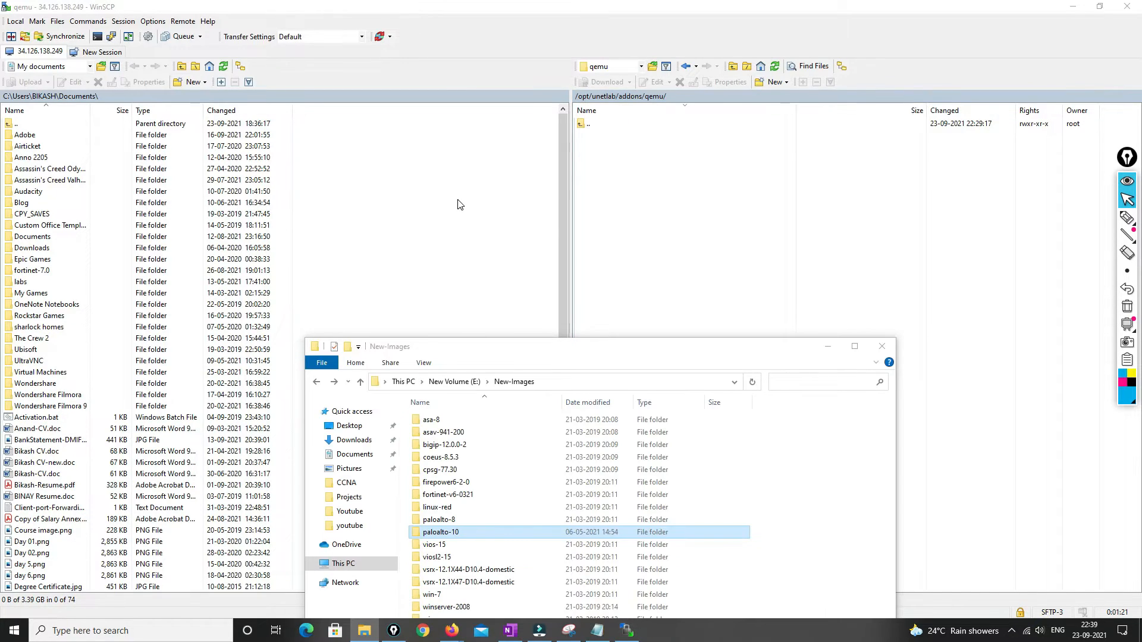
# Select the paloalto-10, vios-15, viosl2-15 and win-7 folders and drag them into the remote qemu folder
pyautogui.keyDown('ctrl'); pyautogui.click(453, 546); pyautogui.keyUp('ctrl')
pyautogui.keyDown('ctrl'); pyautogui.click(454, 561); pyautogui.keyUp('ctrl')
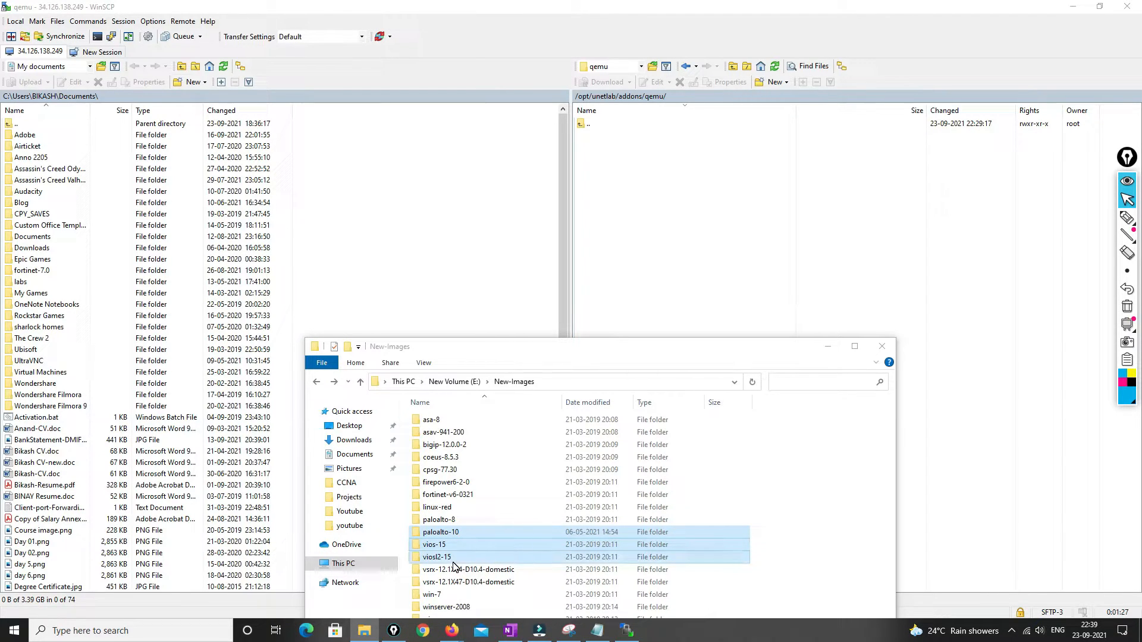
pyautogui.keyDown('ctrl'); pyautogui.click(438, 595); pyautogui.keyUp('ctrl')
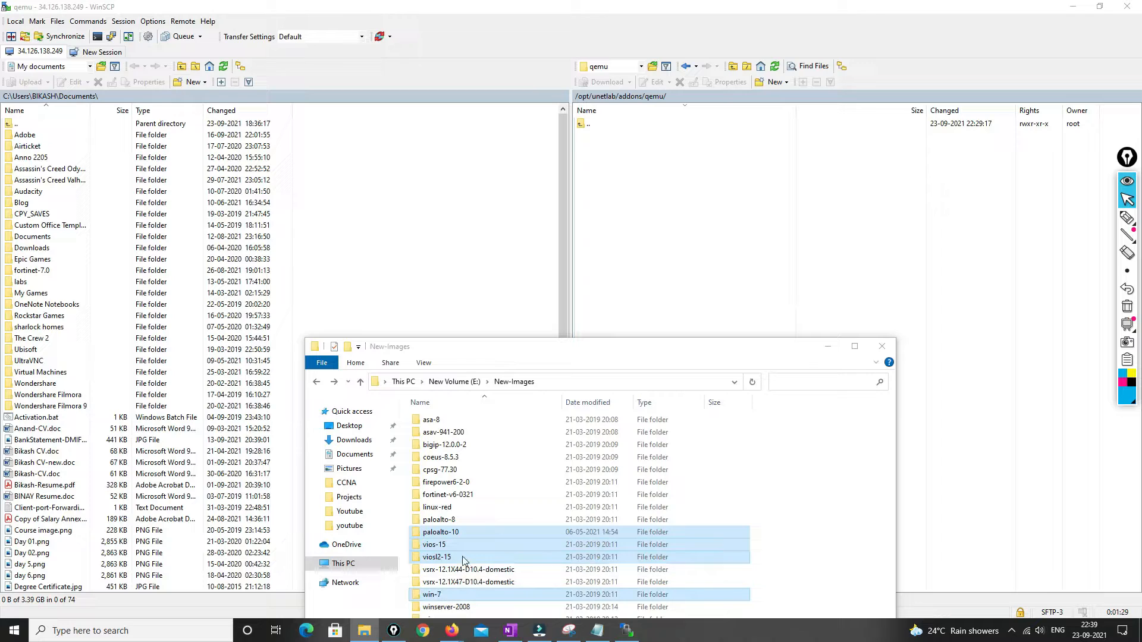
pyautogui.moveTo(467, 532); pyautogui.dragTo(714, 246)
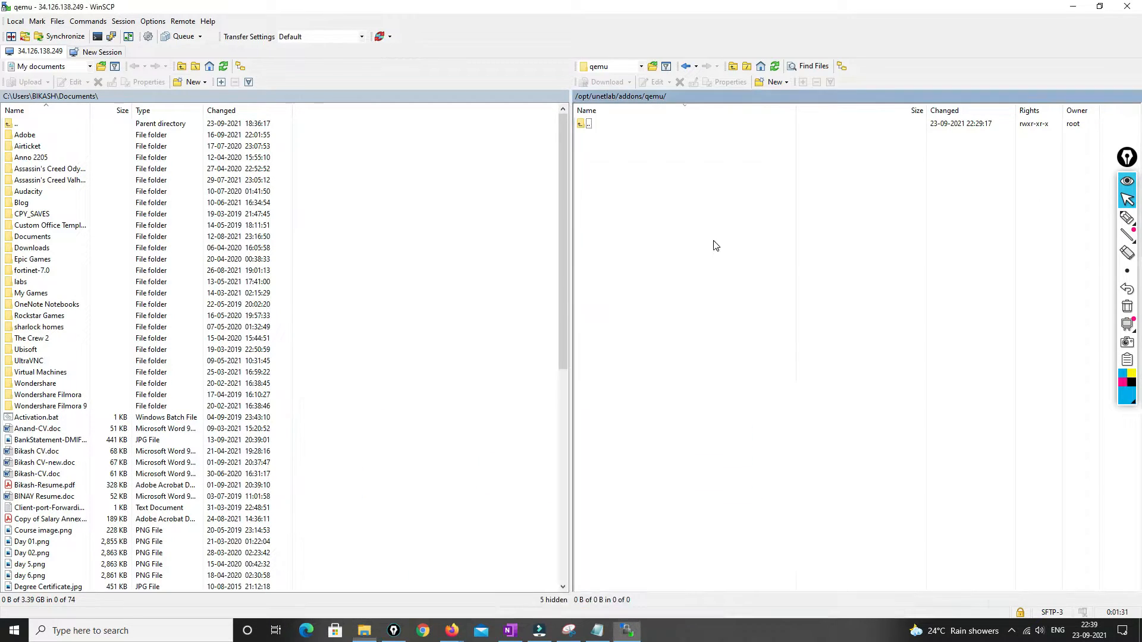
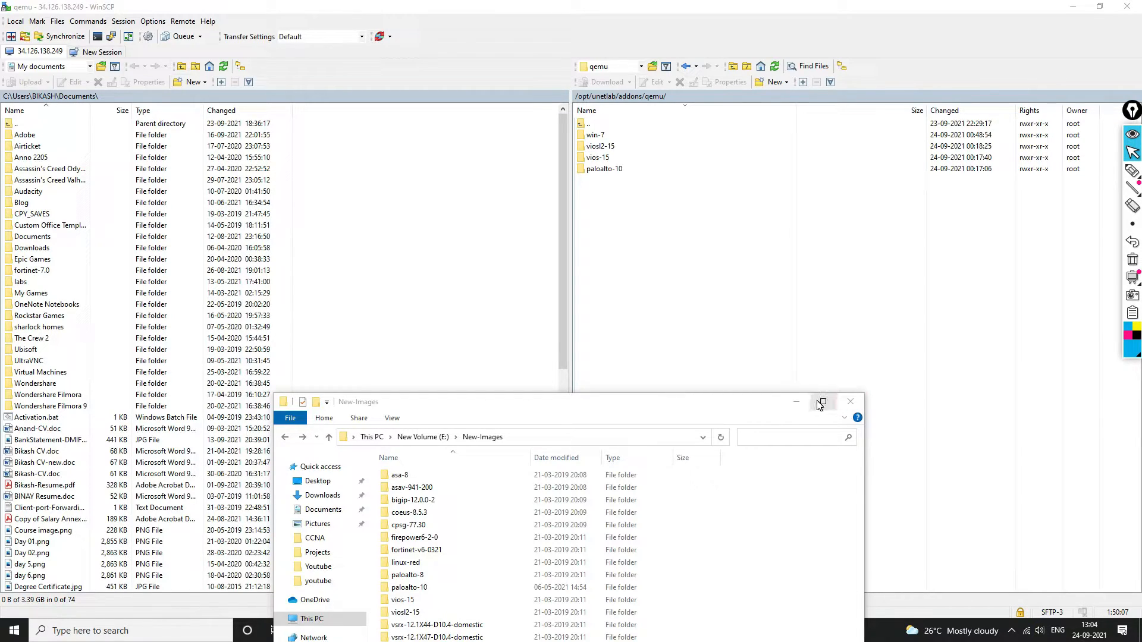
# Minimize the local image folder window to reveal the EVE sign-in page
pyautogui.click(795, 402)
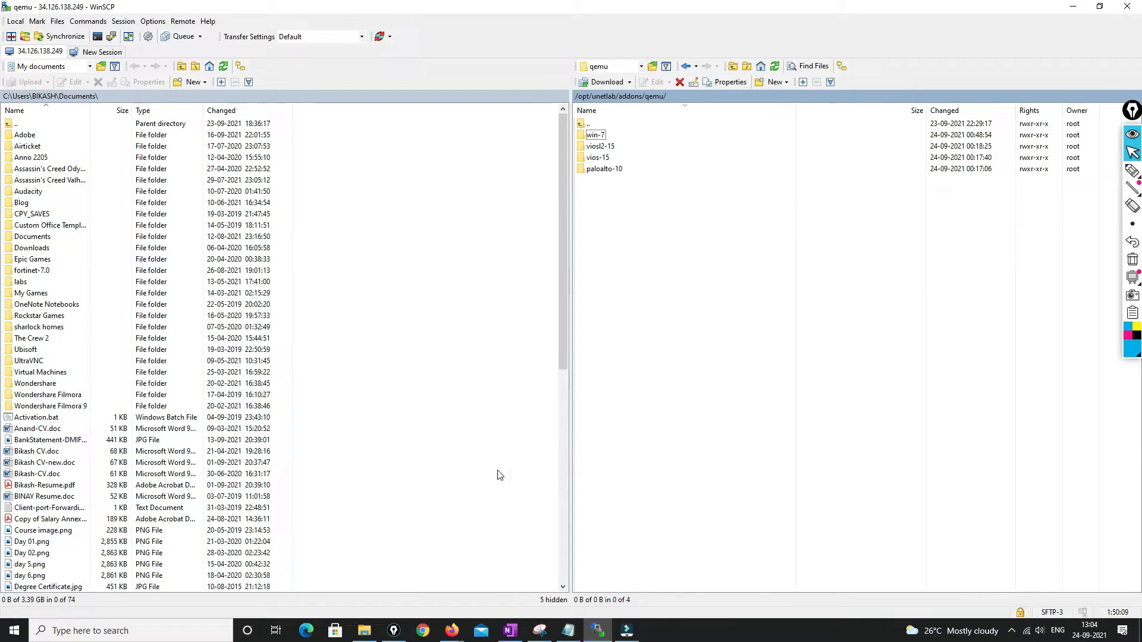
# Bring the EVE sign-in page forward and enter the account password
pyautogui.moveTo(451, 631)
pyautogui.click(437, 583)
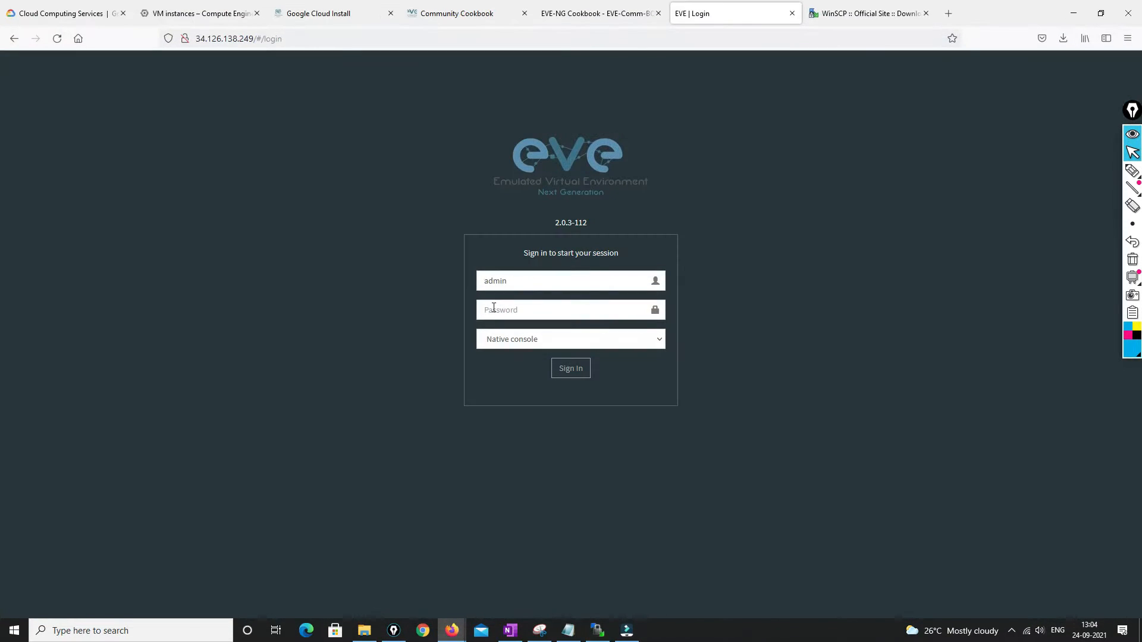
pyautogui.click(513, 310)
pyautogui.write('ev')
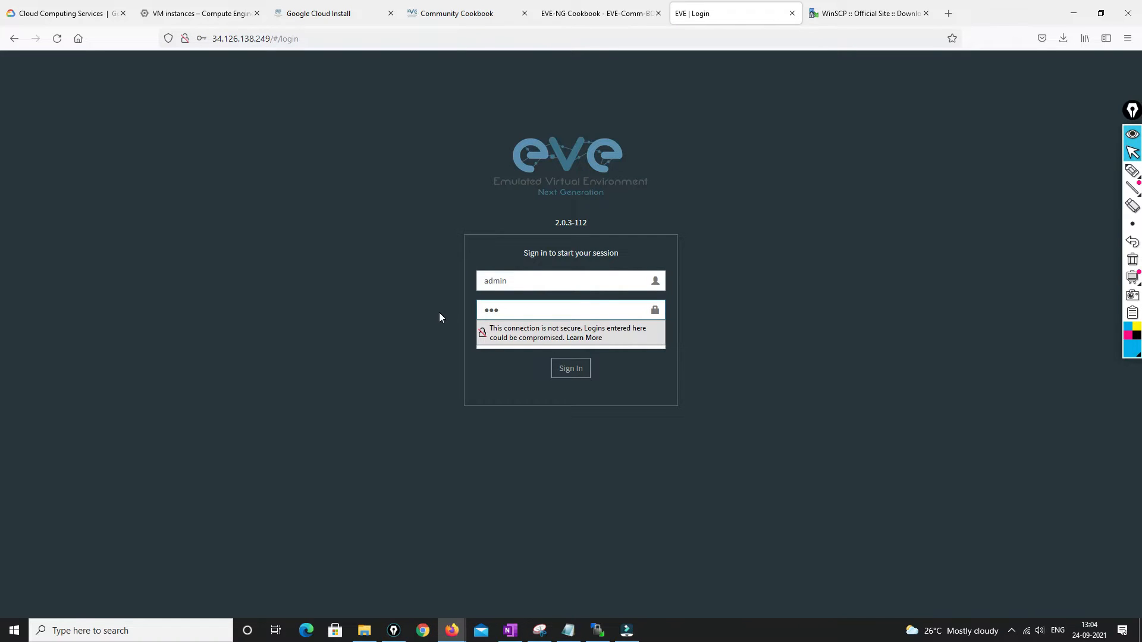
pyautogui.write('e')
pyautogui.click(439, 312)
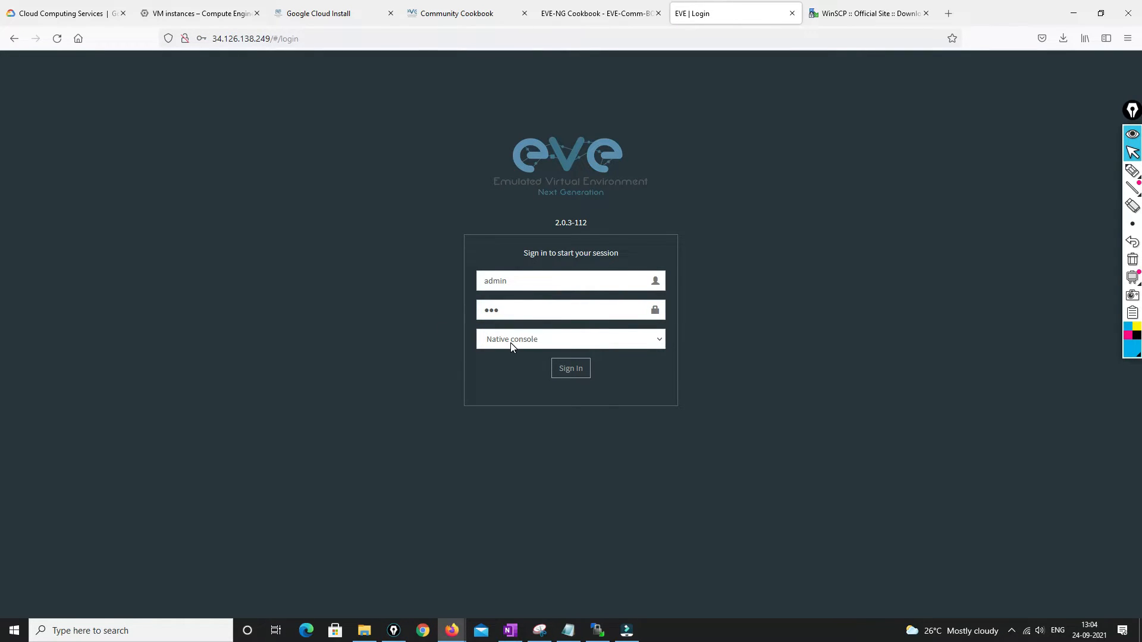
# Set the sign-in console type to Html5 console
pyautogui.click(547, 345)
pyautogui.click(509, 375)
pyautogui.click(534, 345)
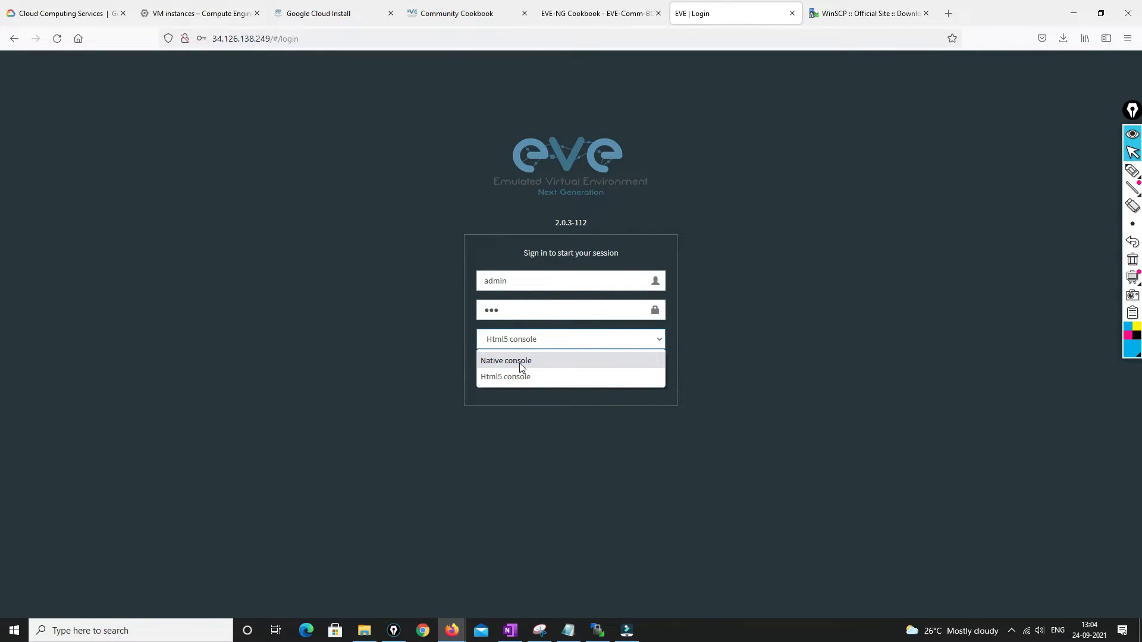
pyautogui.click(670, 496)
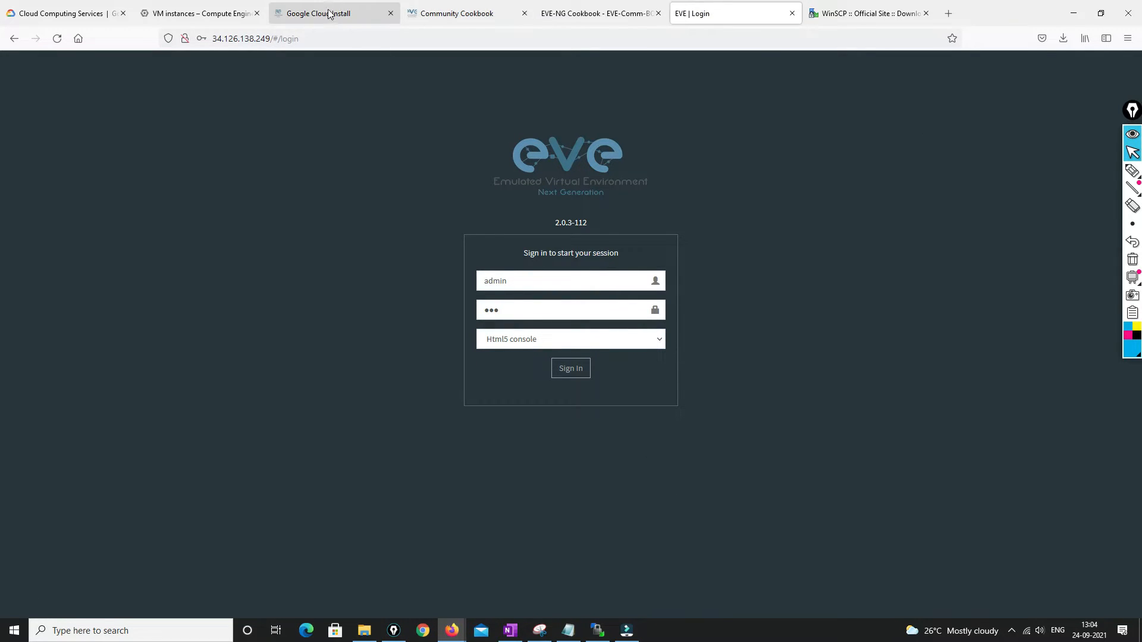
# Review the Windows Client Side pack on eve-ng.net's download page, then return to EVE sign-in
pyautogui.click(477, 12)
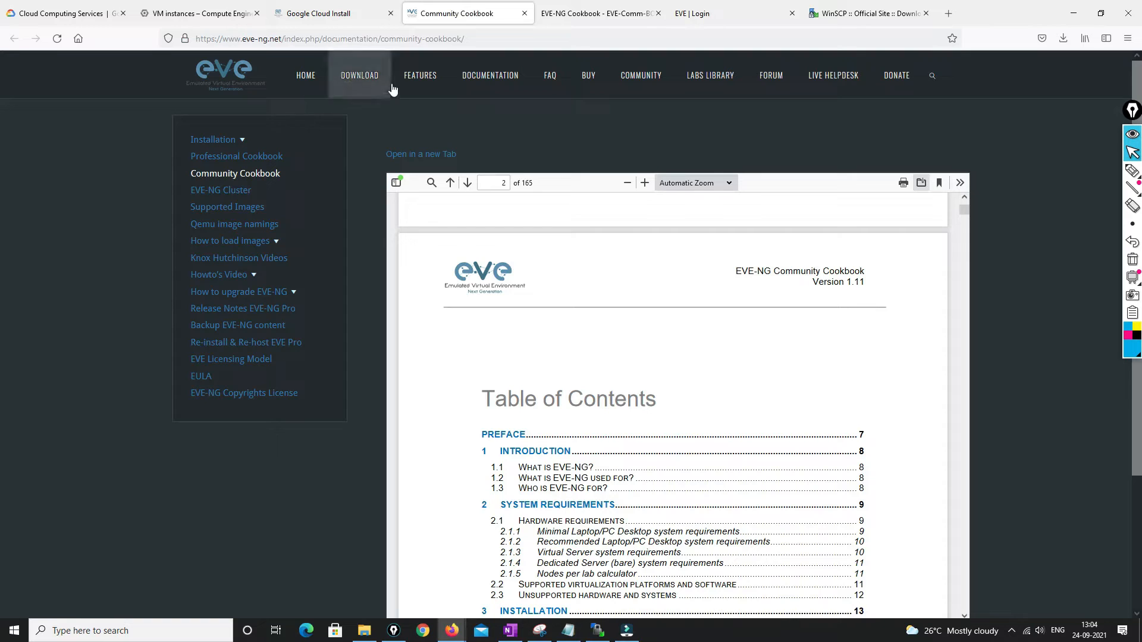
pyautogui.click(357, 75)
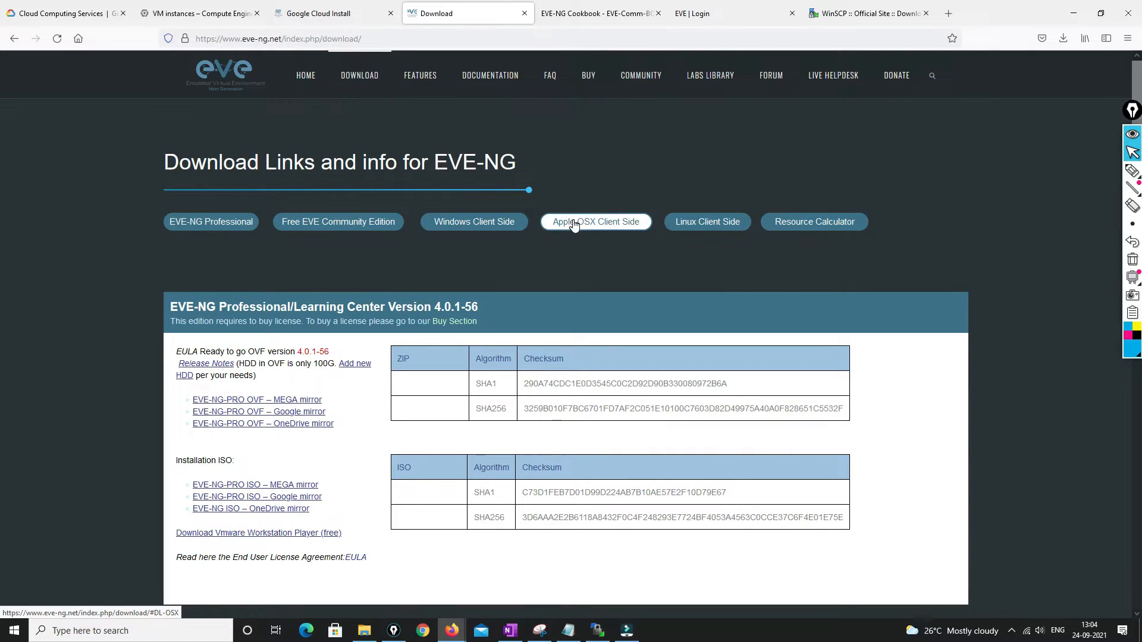
pyautogui.click(456, 222)
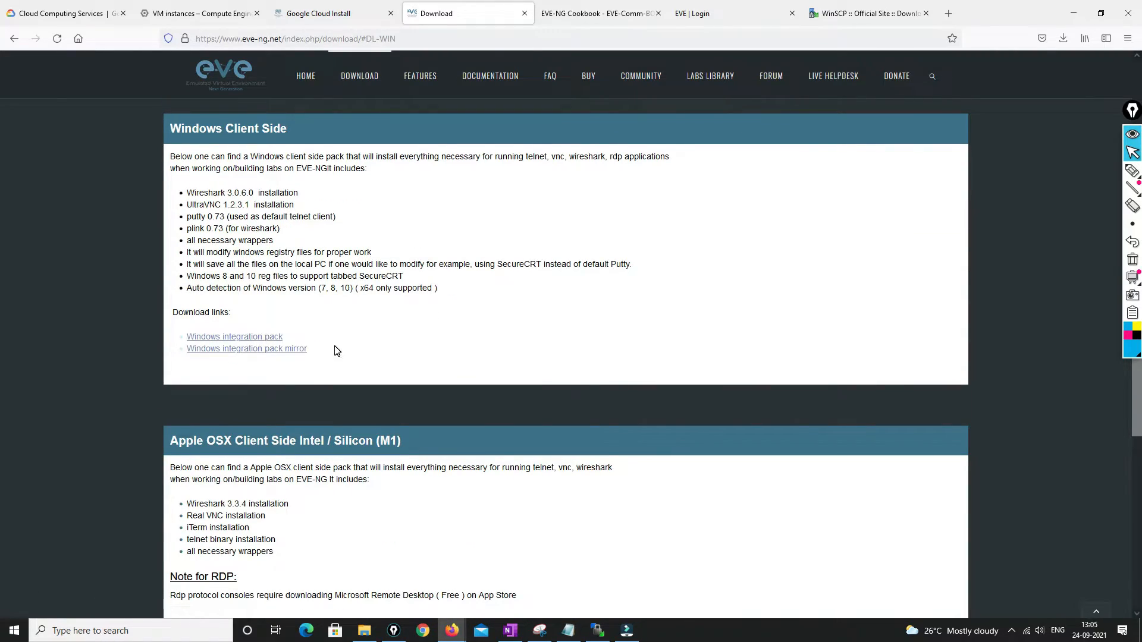
pyautogui.scroll(-2, 284, 536)
pyautogui.scroll(-3, 351, 521)
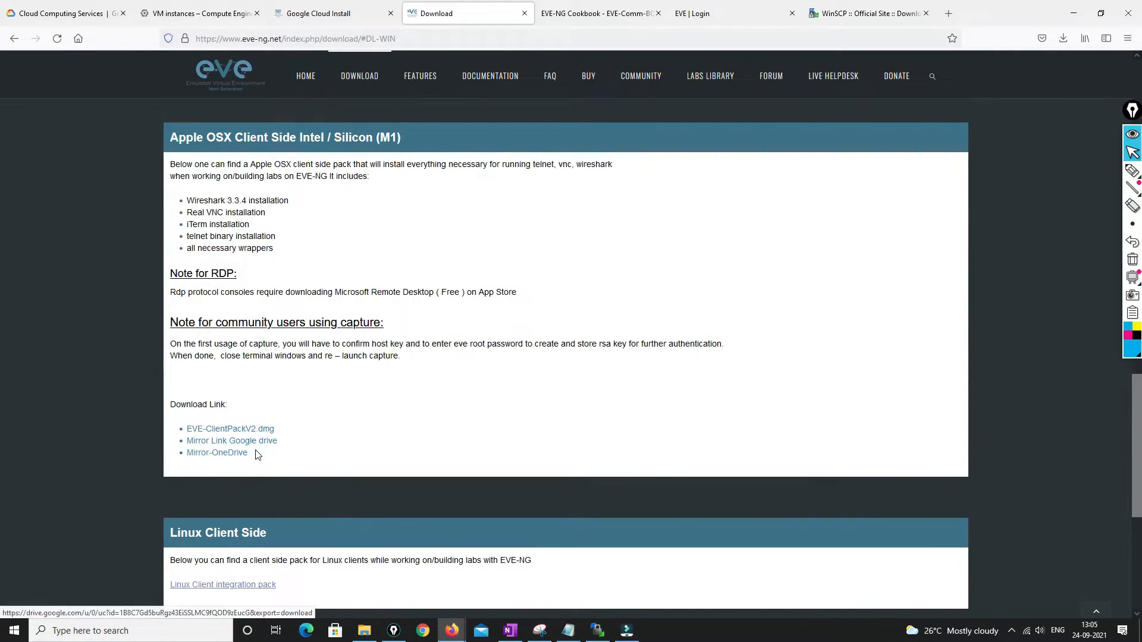
pyautogui.scroll(4, 410, 395)
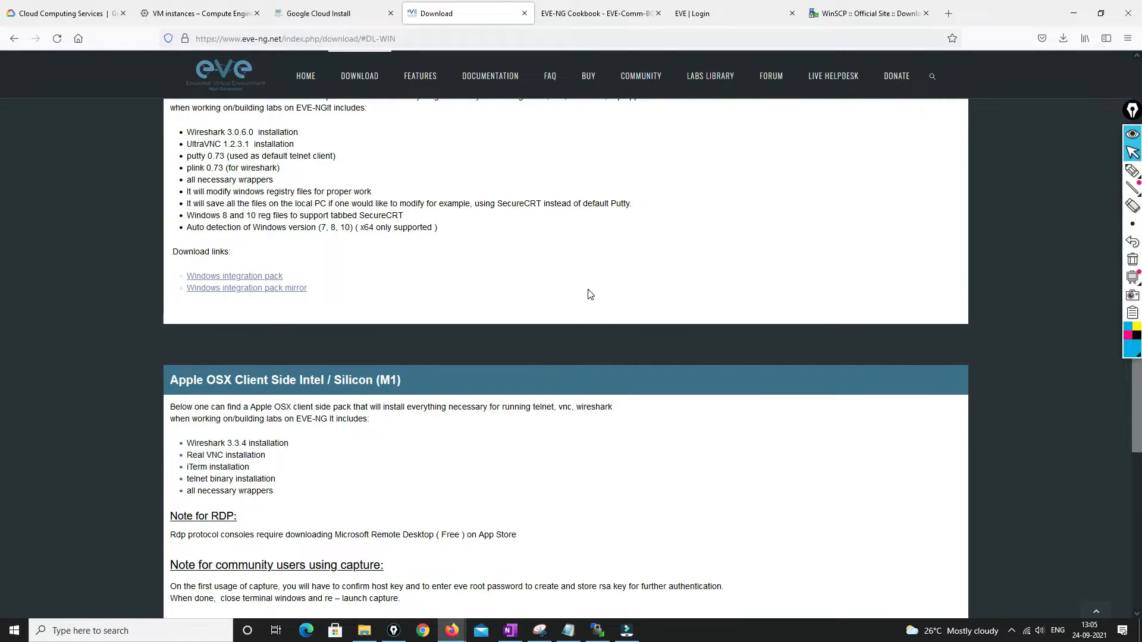
pyautogui.scroll(9, 587, 293)
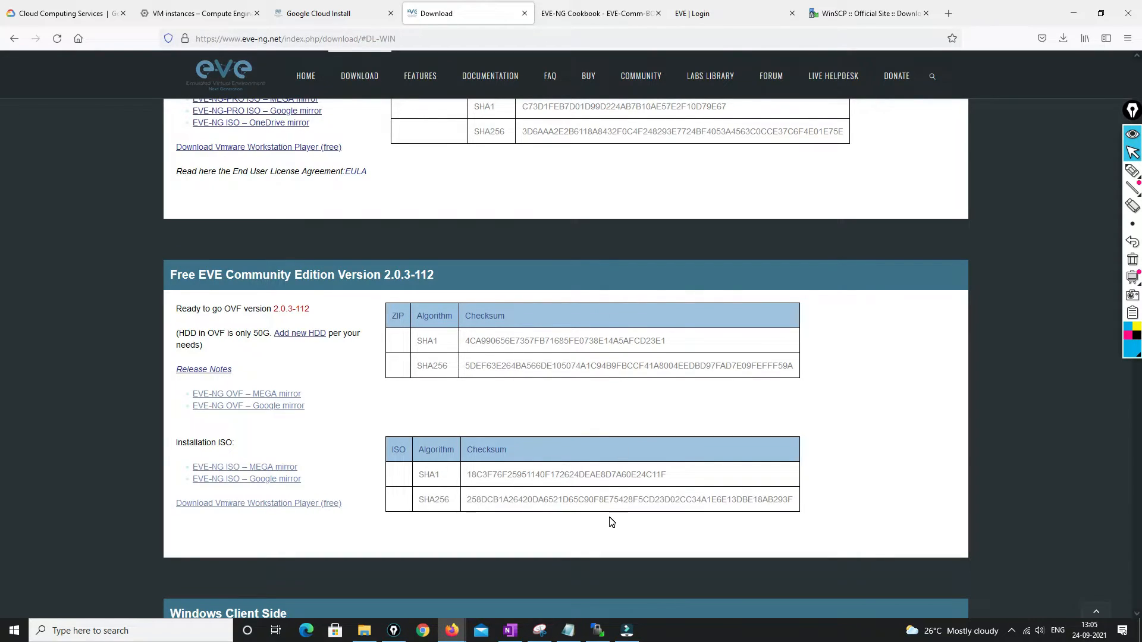
pyautogui.click(726, 14)
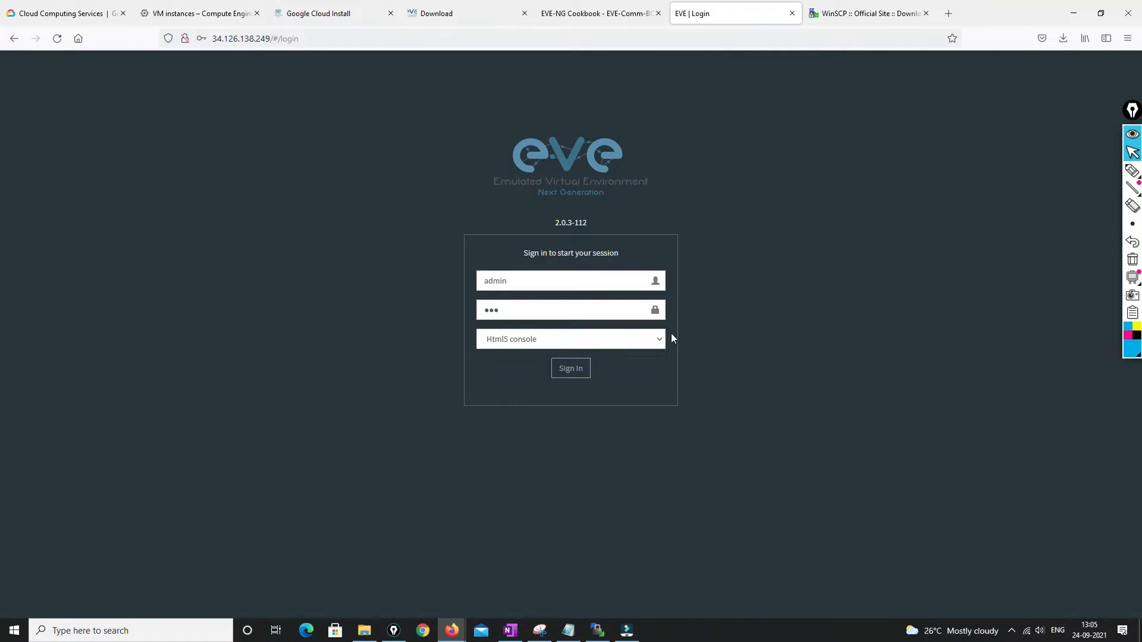
# Sign in to EVE-NG as admin and decline Firefox's offer to save the login
pyautogui.click(568, 370)
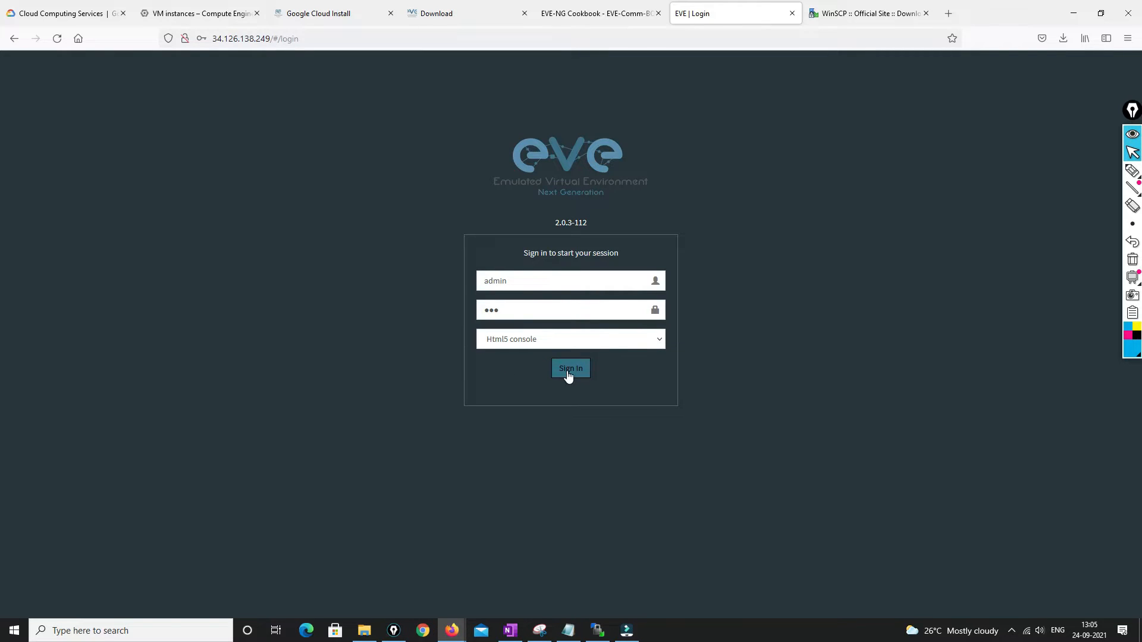
pyautogui.click(568, 372)
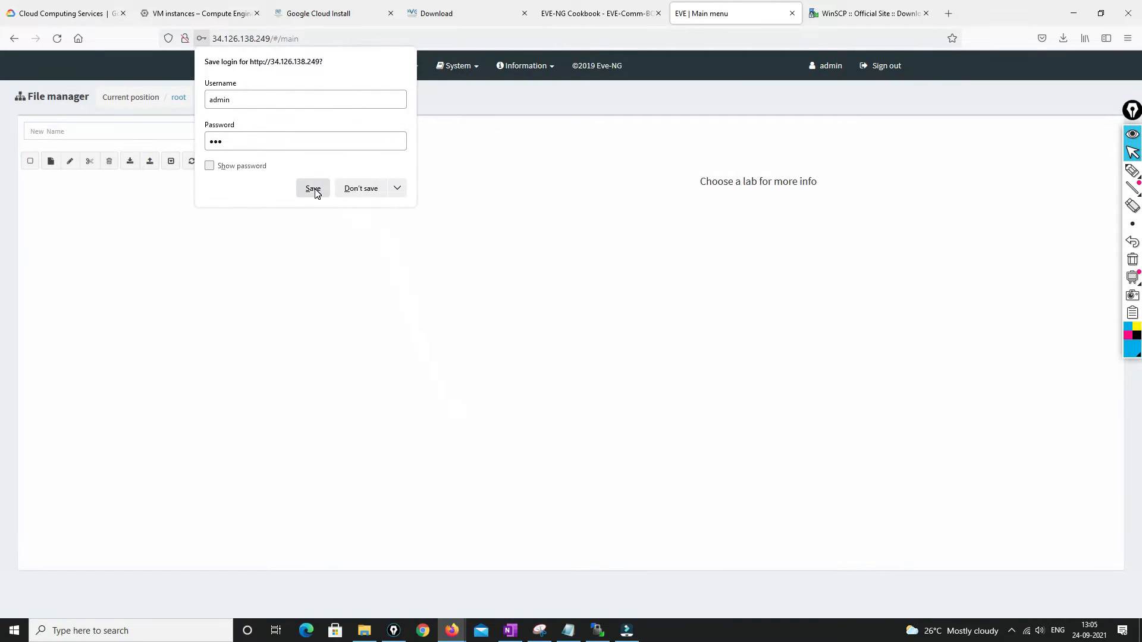
pyautogui.click(363, 189)
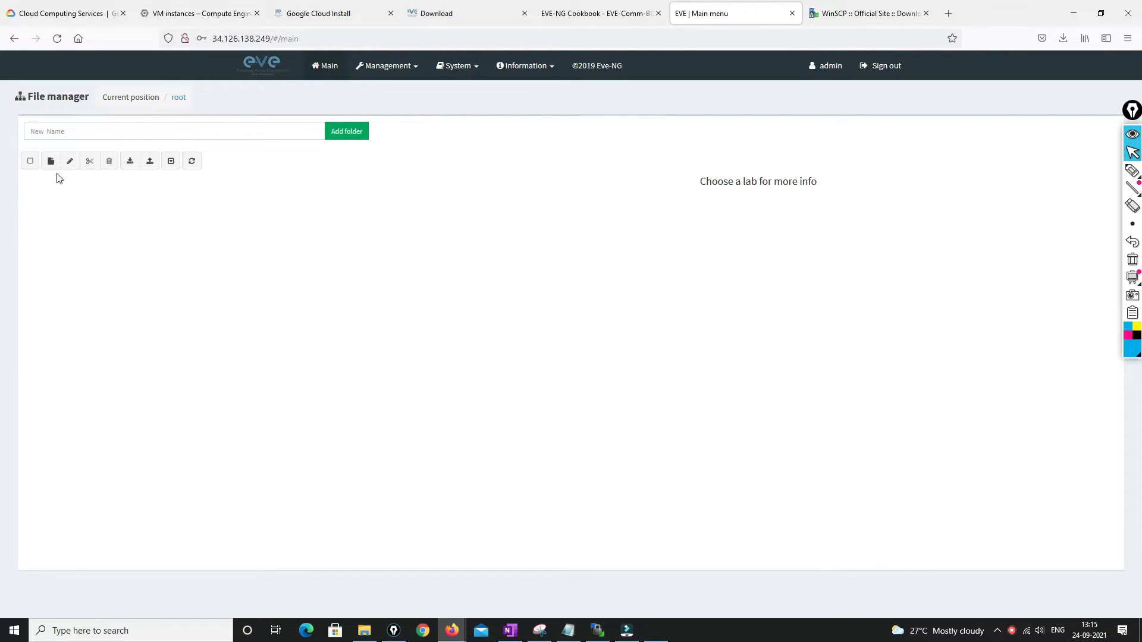
# Create and save a new lab named EVE-NG-TEST
pyautogui.click(50, 161)
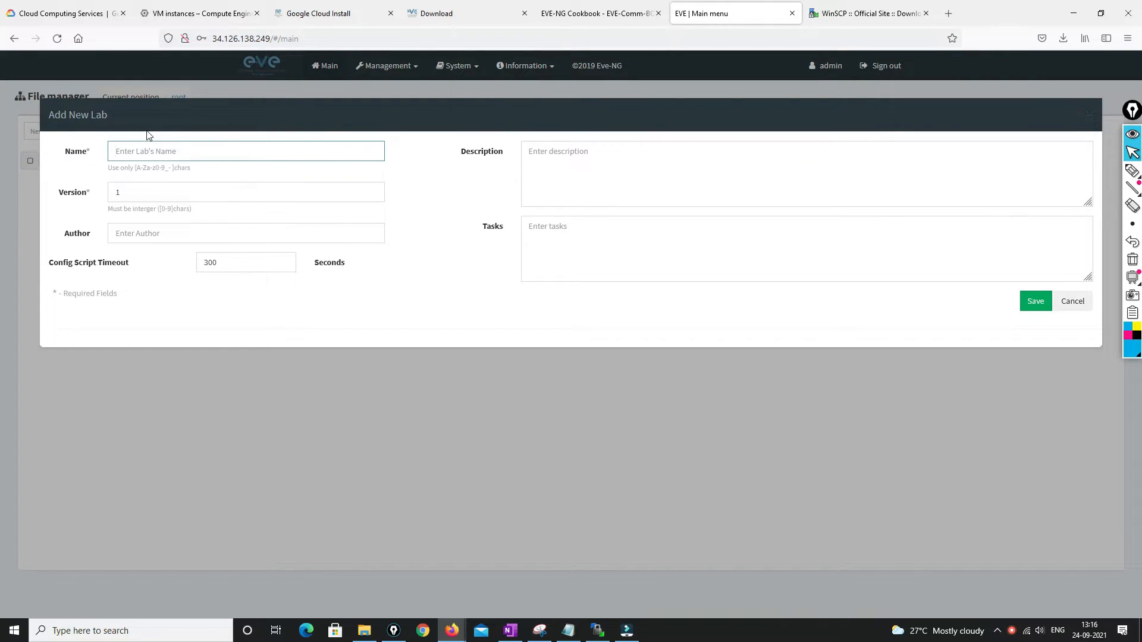
pyautogui.write('EVE-n')
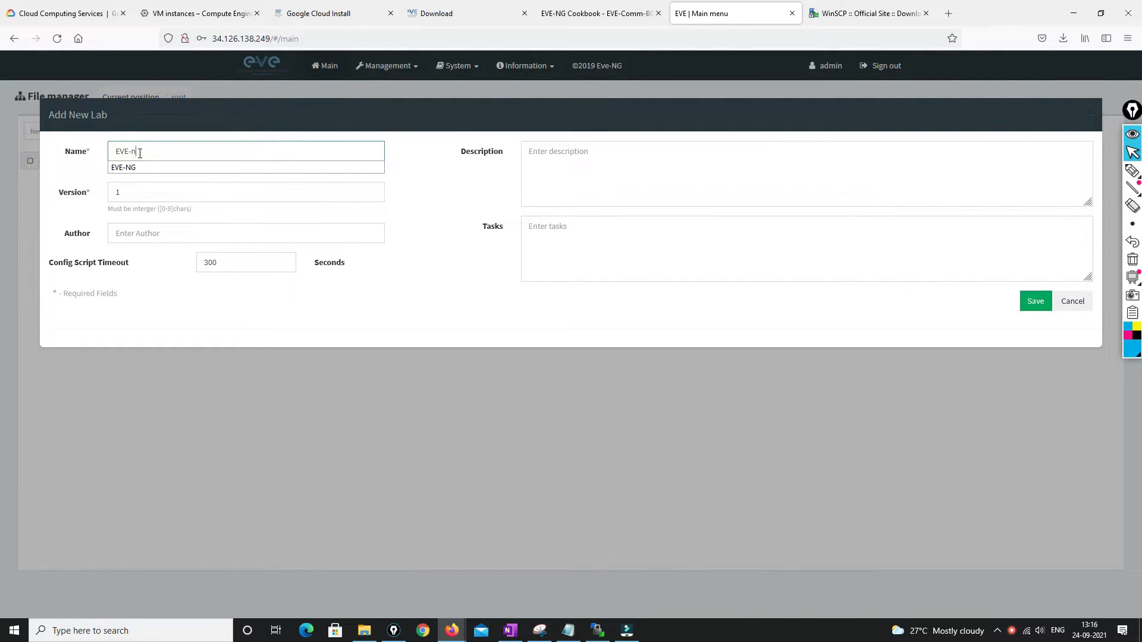
pyautogui.write('g')
pyautogui.write('TEST')
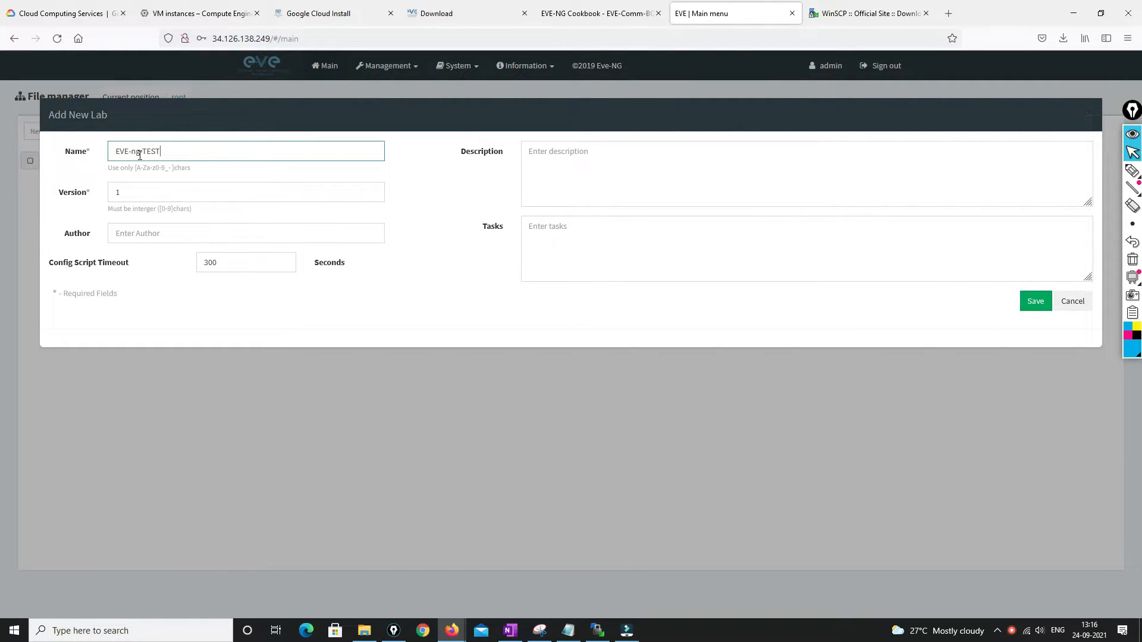
pyautogui.press('BackSpace')
pyautogui.press('BackSpace')
pyautogui.write('NG')
pyautogui.click(1035, 304)
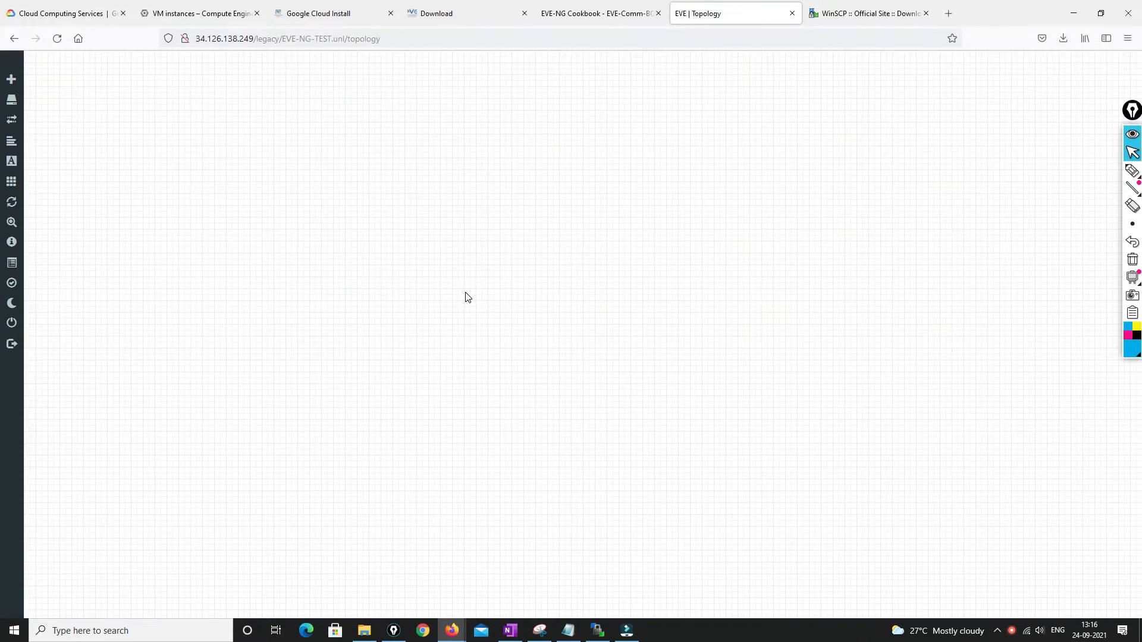
# Add a Palo Alto node using the paloalto-10 image and position it on the canvas
pyautogui.rightClick(485, 179)
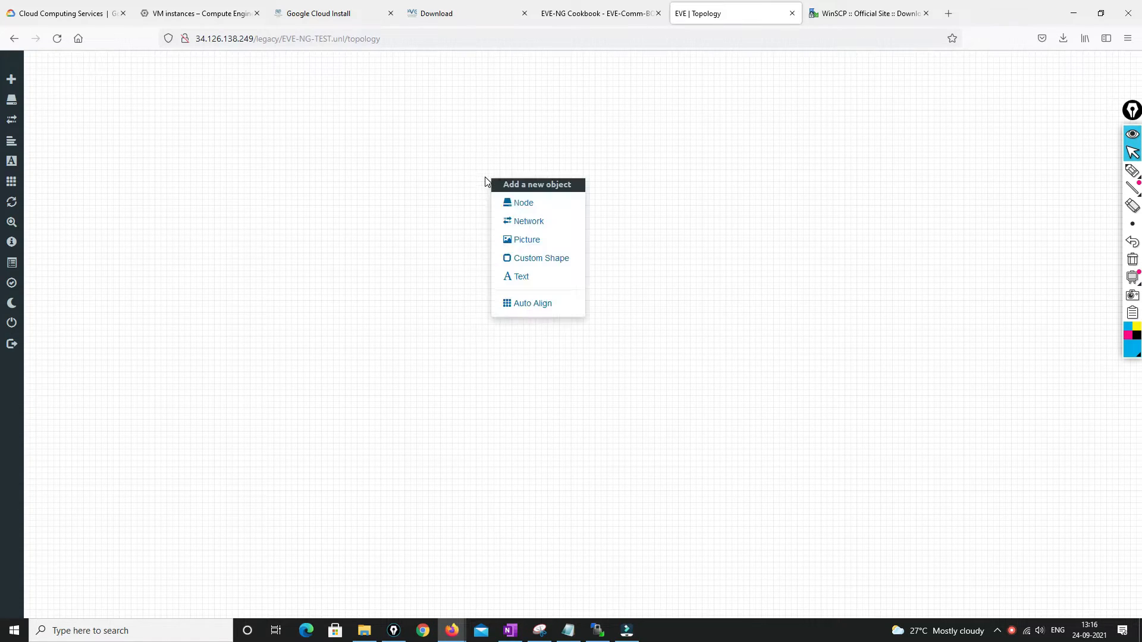
pyautogui.click(524, 204)
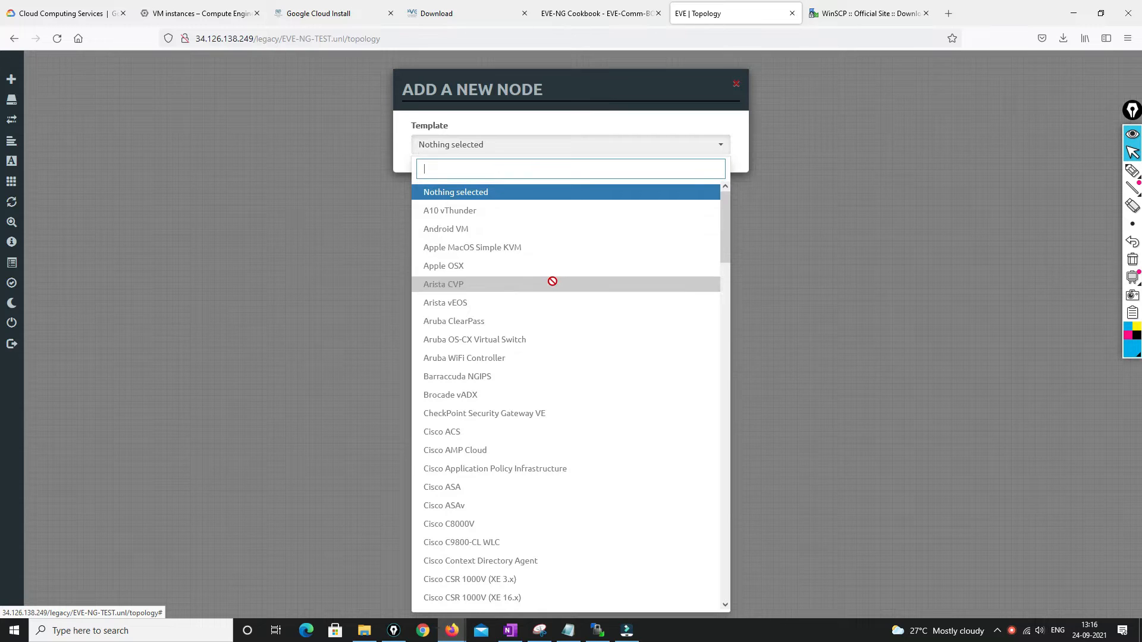
pyautogui.scroll(-5, 552, 280)
pyautogui.scroll(-6, 552, 280)
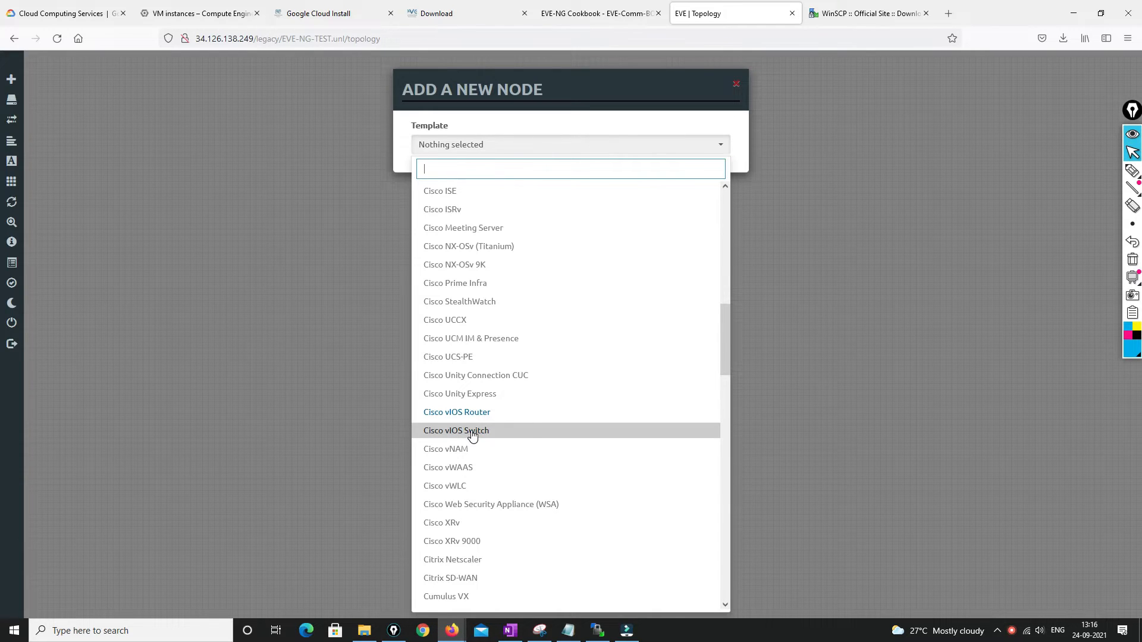
pyautogui.scroll(-3, 536, 476)
pyautogui.scroll(-10, 543, 484)
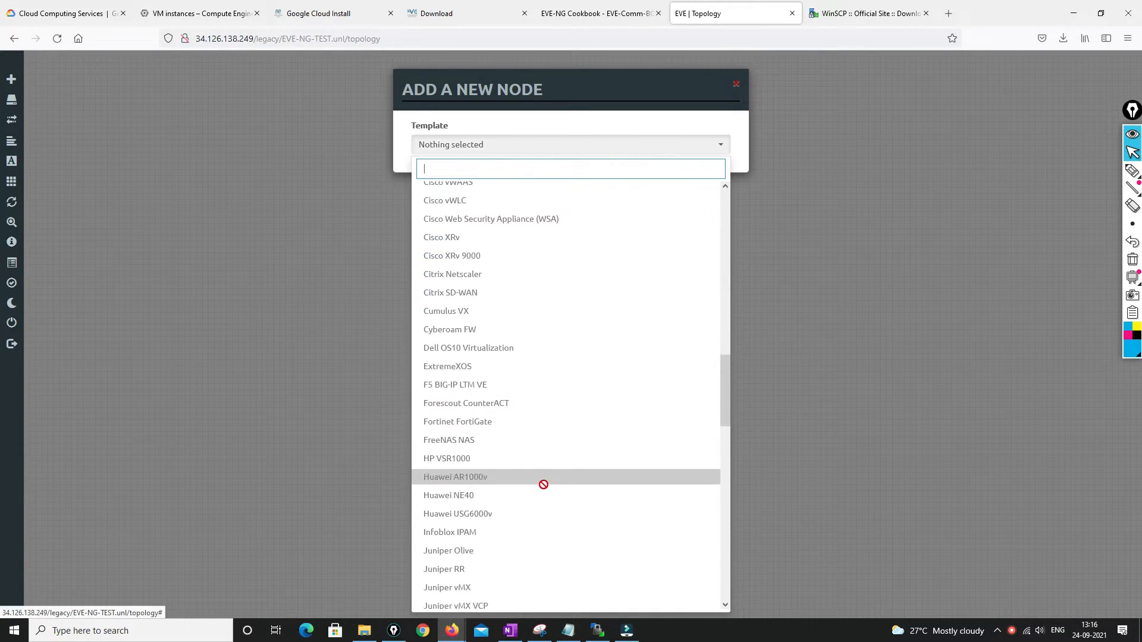
pyautogui.scroll(-3, 543, 484)
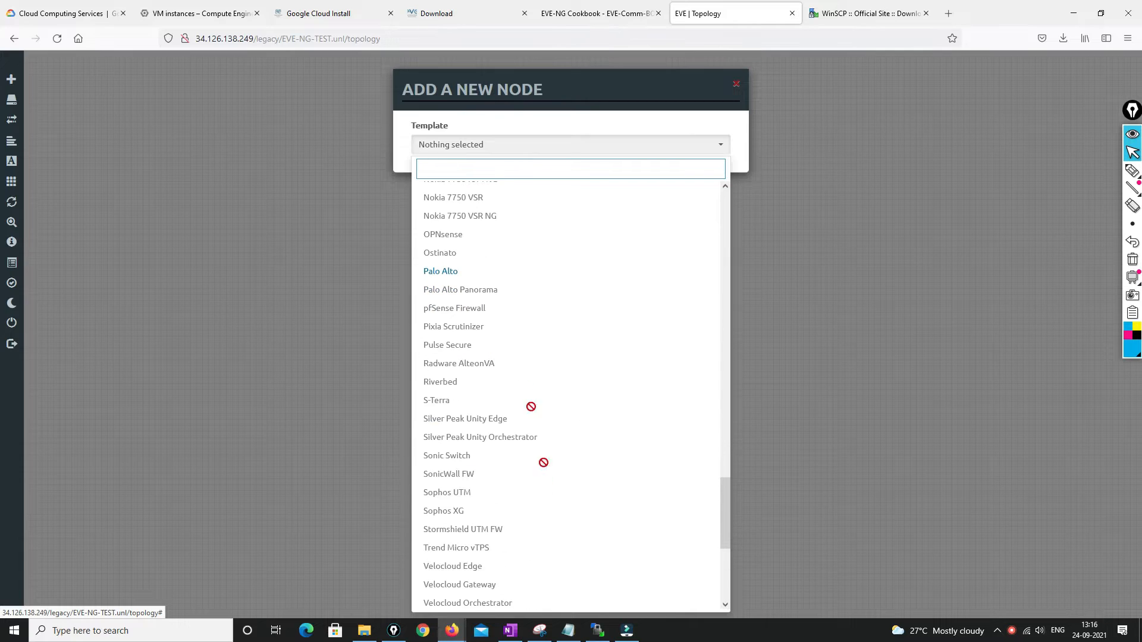
pyautogui.click(457, 275)
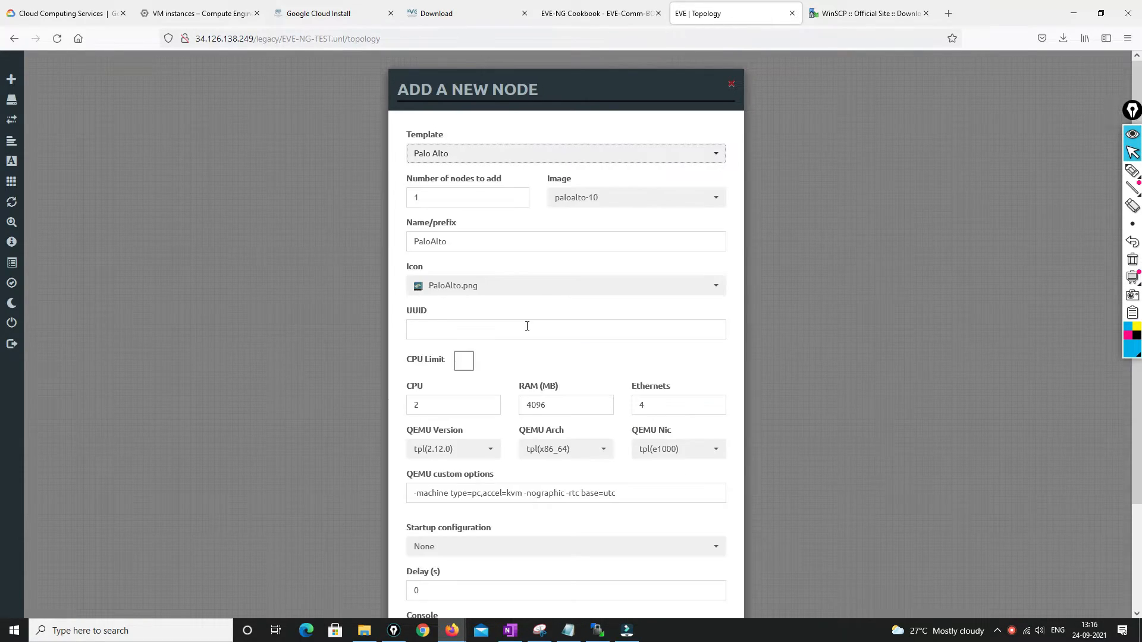
pyautogui.scroll(-3, 502, 458)
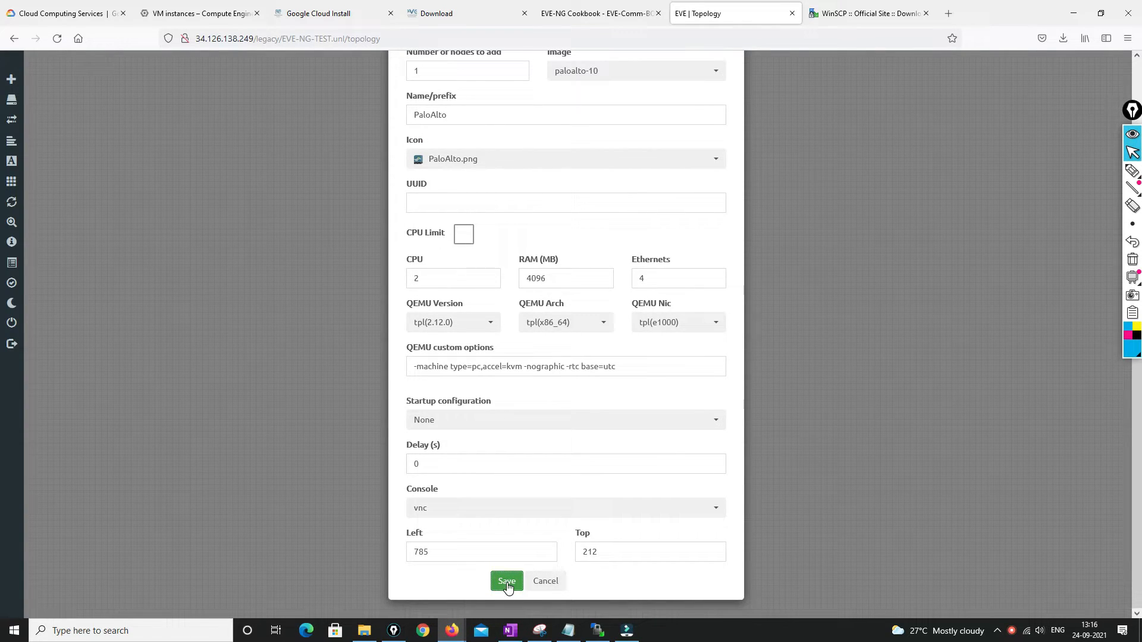
pyautogui.click(506, 581)
pyautogui.moveTo(511, 205); pyautogui.dragTo(610, 273)
# Add a Windows 7 node named Win from the win-7 template
pyautogui.rightClick(451, 293)
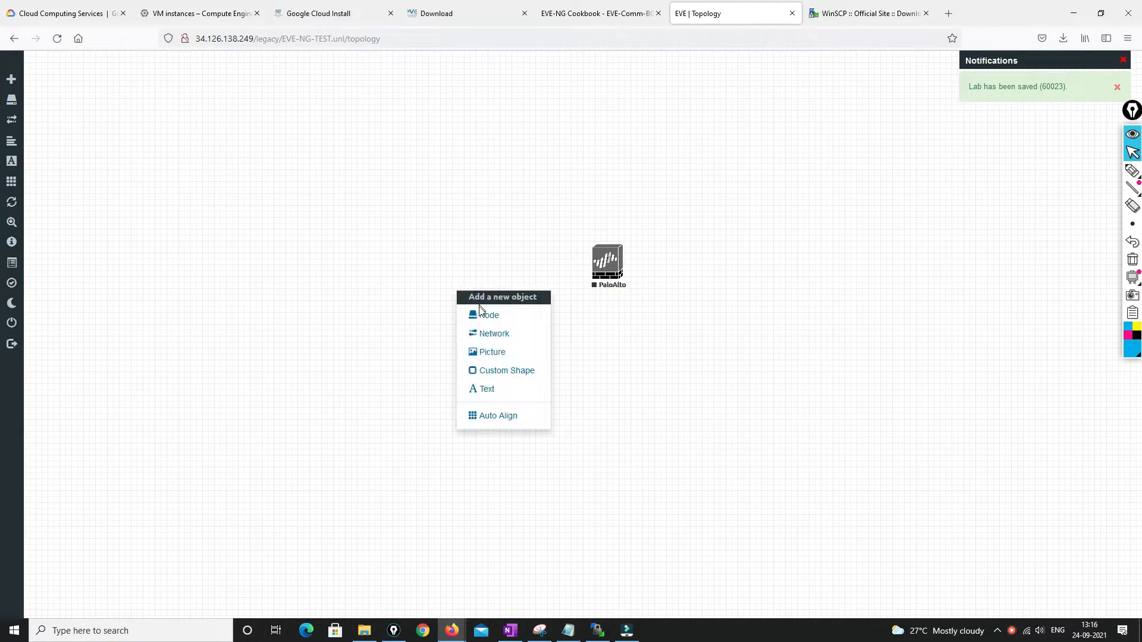
pyautogui.click(479, 314)
pyautogui.scroll(-10, 536, 404)
pyautogui.scroll(-15, 493, 420)
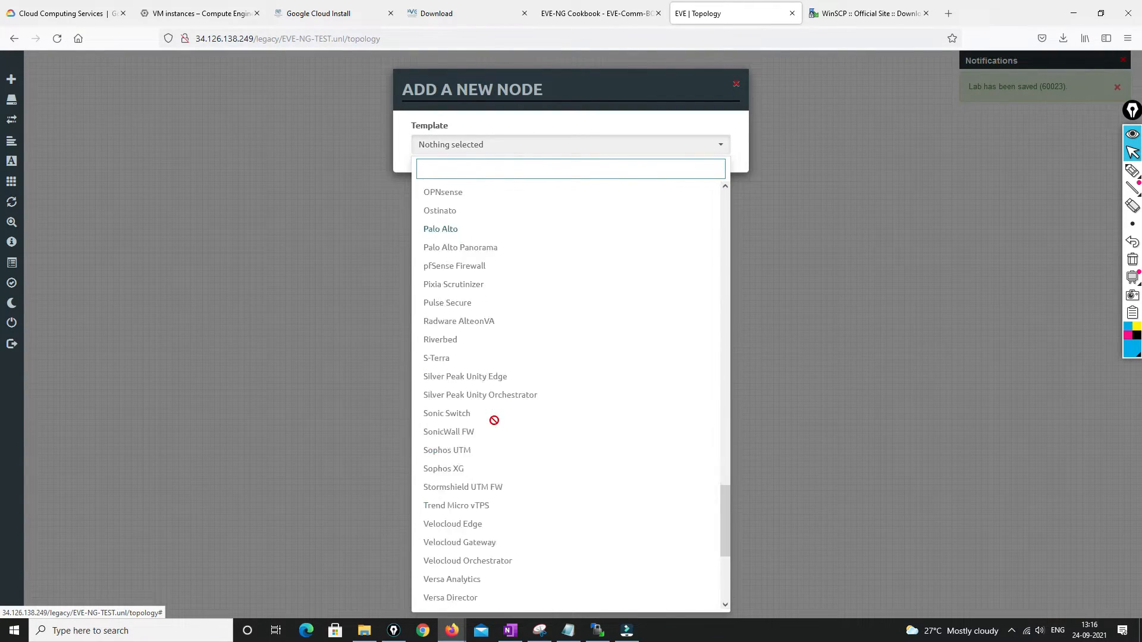
pyautogui.click(452, 582)
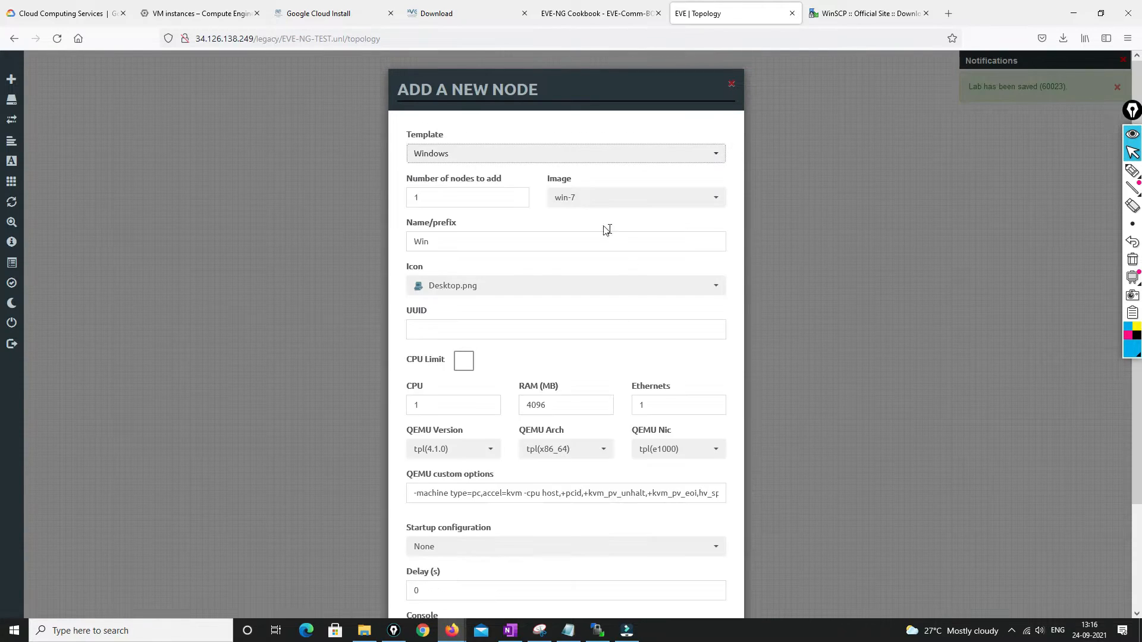
pyautogui.scroll(-2, 531, 596)
pyautogui.click(506, 581)
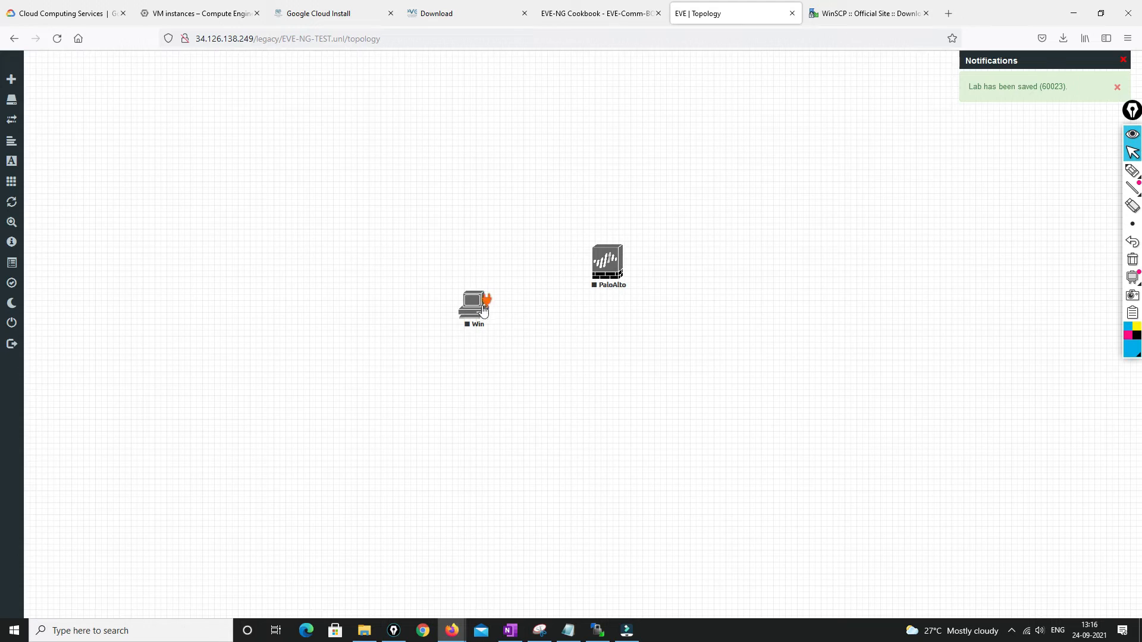
# Link Win's e0 interface to the PaloAlto mgmt interface
pyautogui.moveTo(472, 304); pyautogui.dragTo(600, 267)
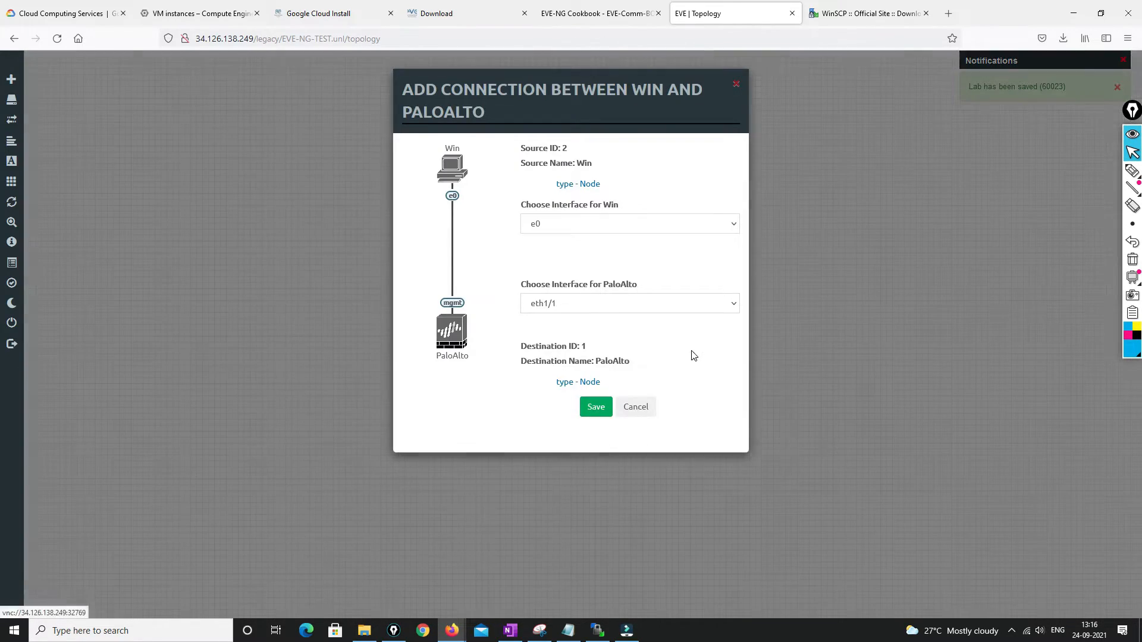
pyautogui.click(582, 304)
pyautogui.click(553, 369)
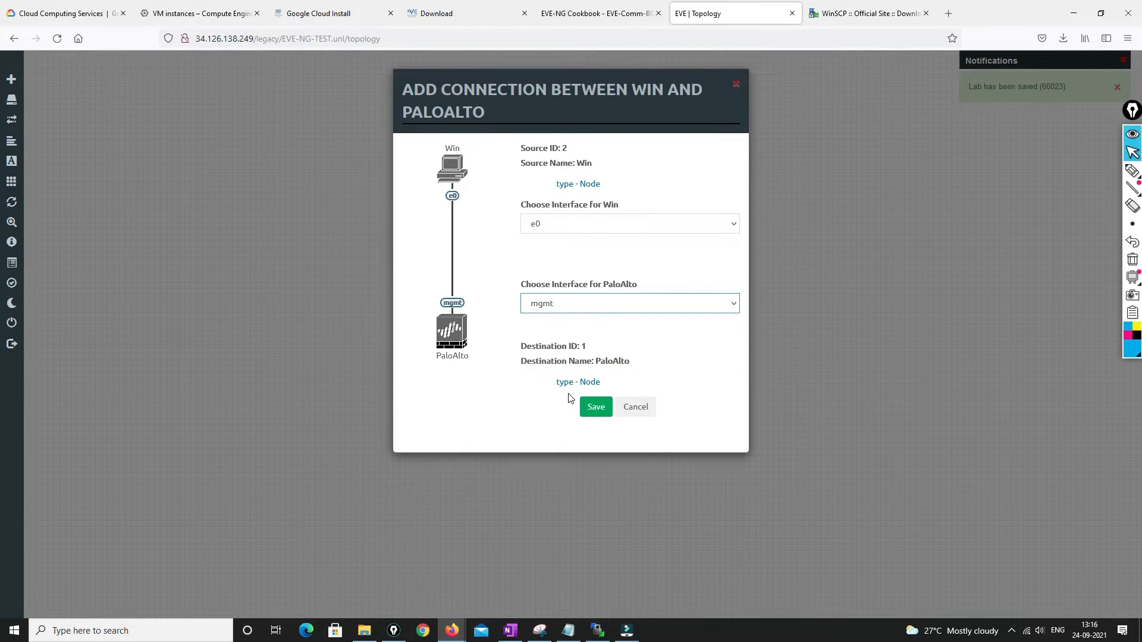
pyautogui.click(610, 406)
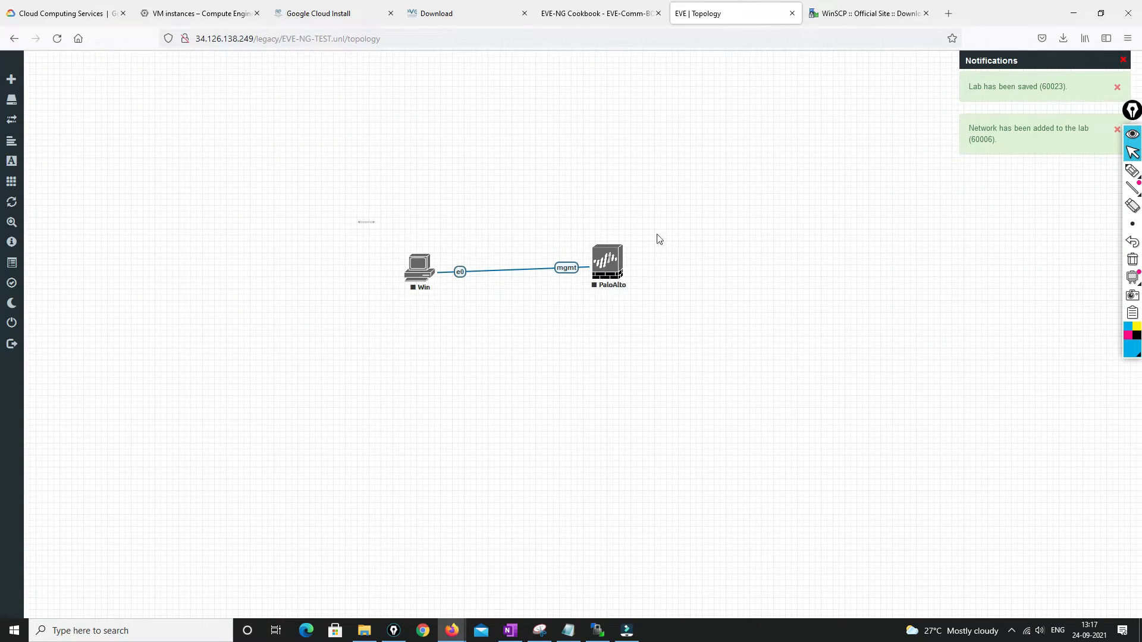
# Select both Win and PaloAlto nodes and start all nodes
pyautogui.moveTo(659, 238); pyautogui.dragTo(759, 383)
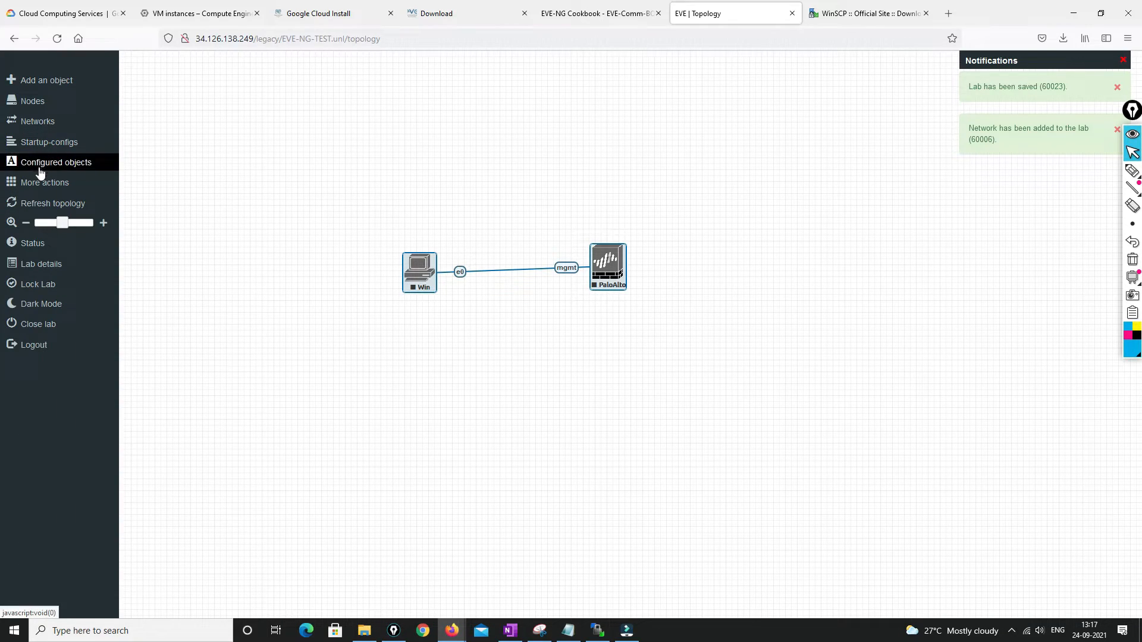
pyautogui.click(23, 182)
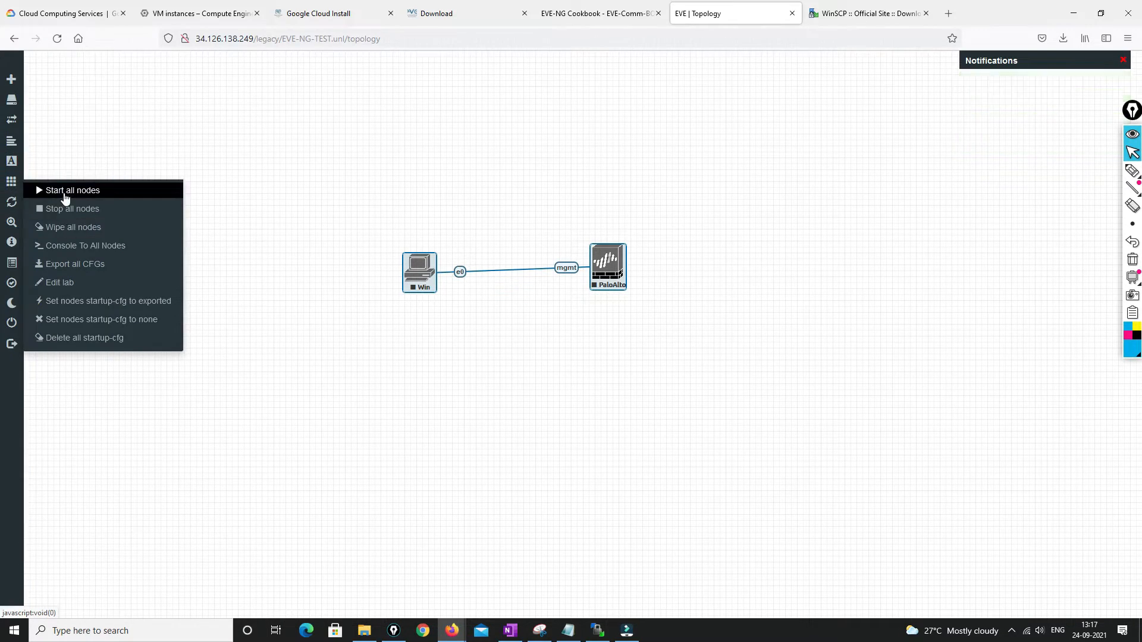
pyautogui.click(65, 191)
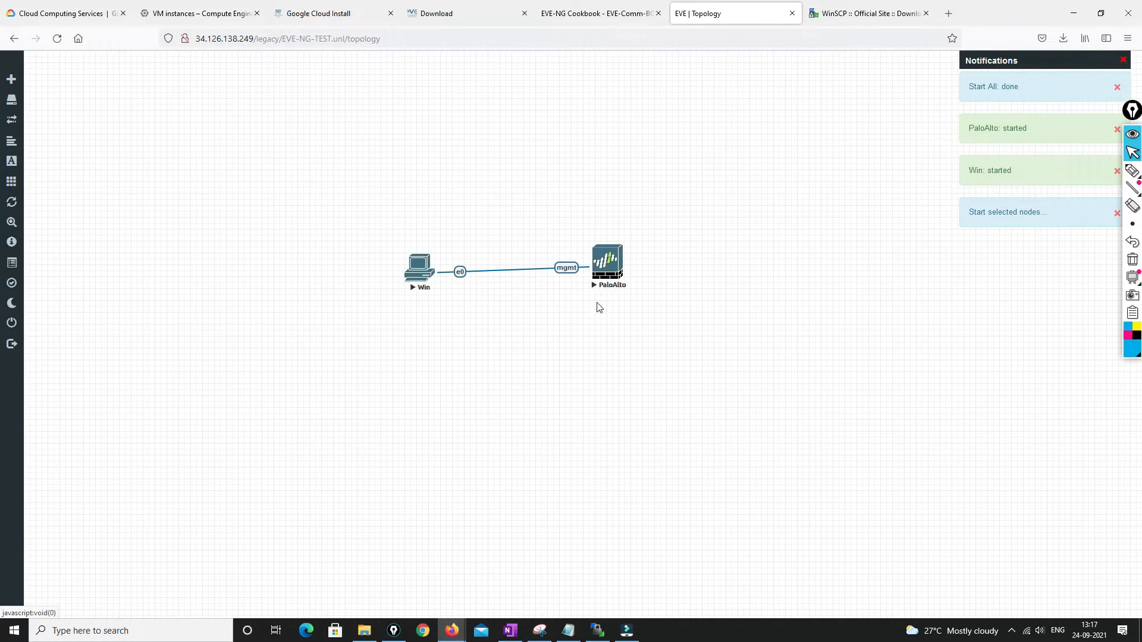
# Open the PaloAlto console through the ultravnc_wrapper application
pyautogui.click(611, 265)
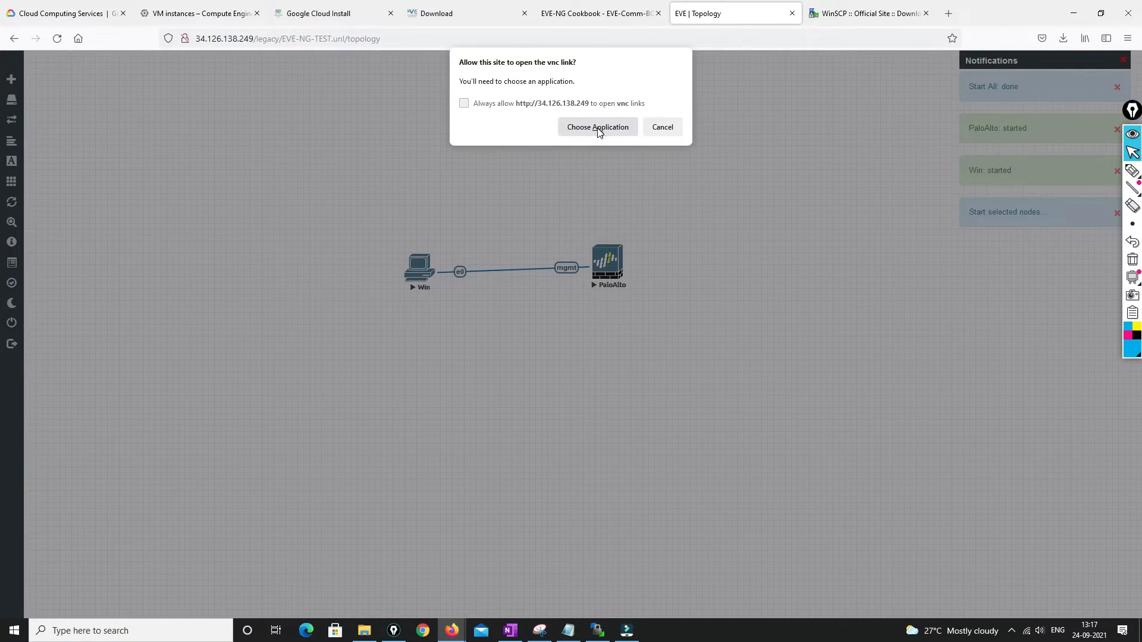
pyautogui.click(598, 128)
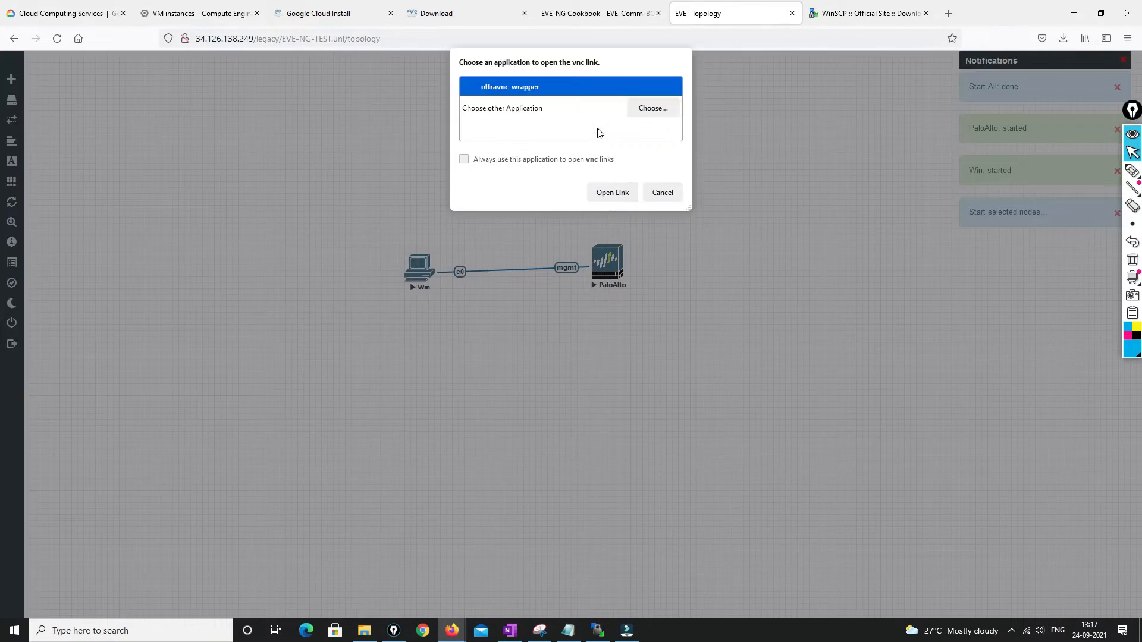
pyautogui.click(623, 197)
# Back at the sign-in page, choose the HTML5 console type and focus the username field
pyautogui.moveTo(15, 342)
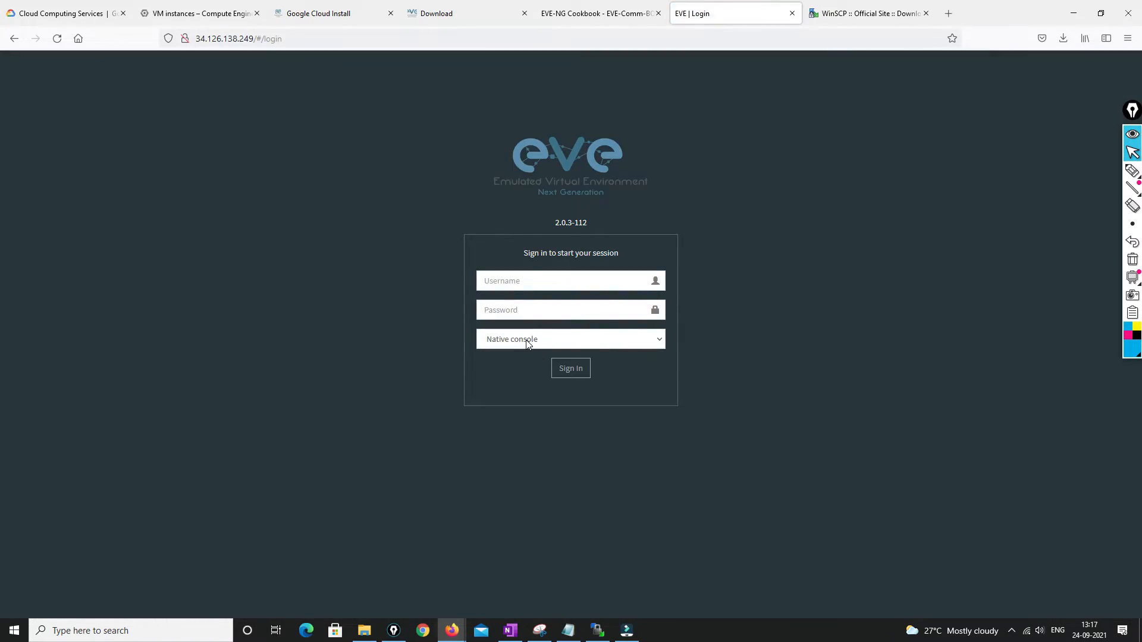
pyautogui.click(527, 340)
pyautogui.click(516, 378)
pyautogui.click(521, 280)
# Sign in as admin with the account password, declining to save the login
pyautogui.write('admin')
pyautogui.press('Tab')
pyautogui.write('eve')
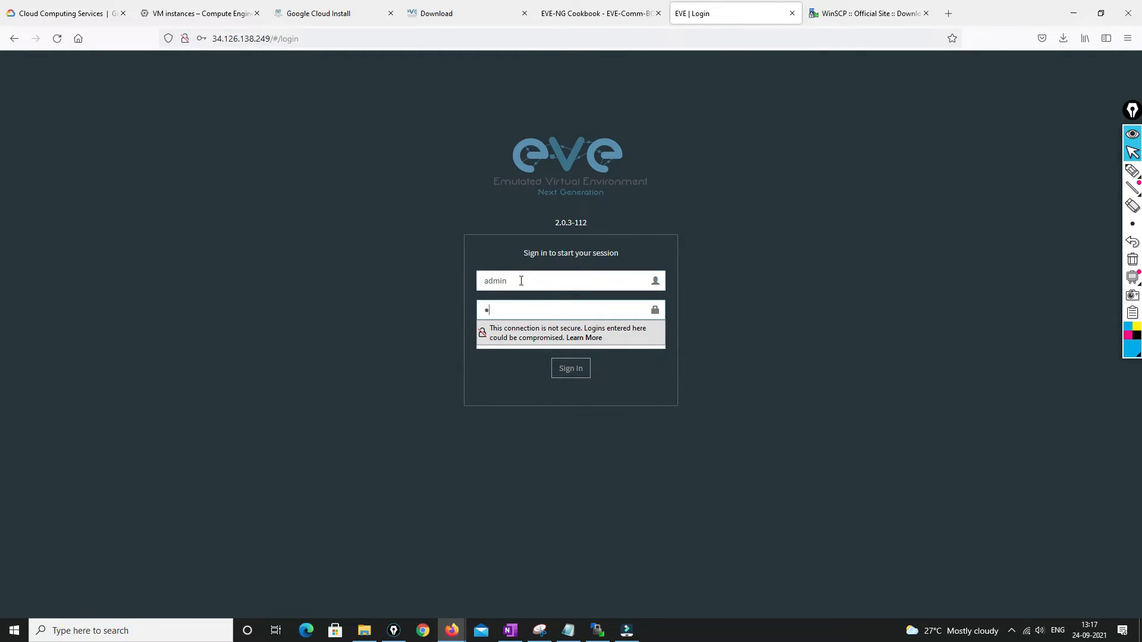
pyautogui.press('Return')
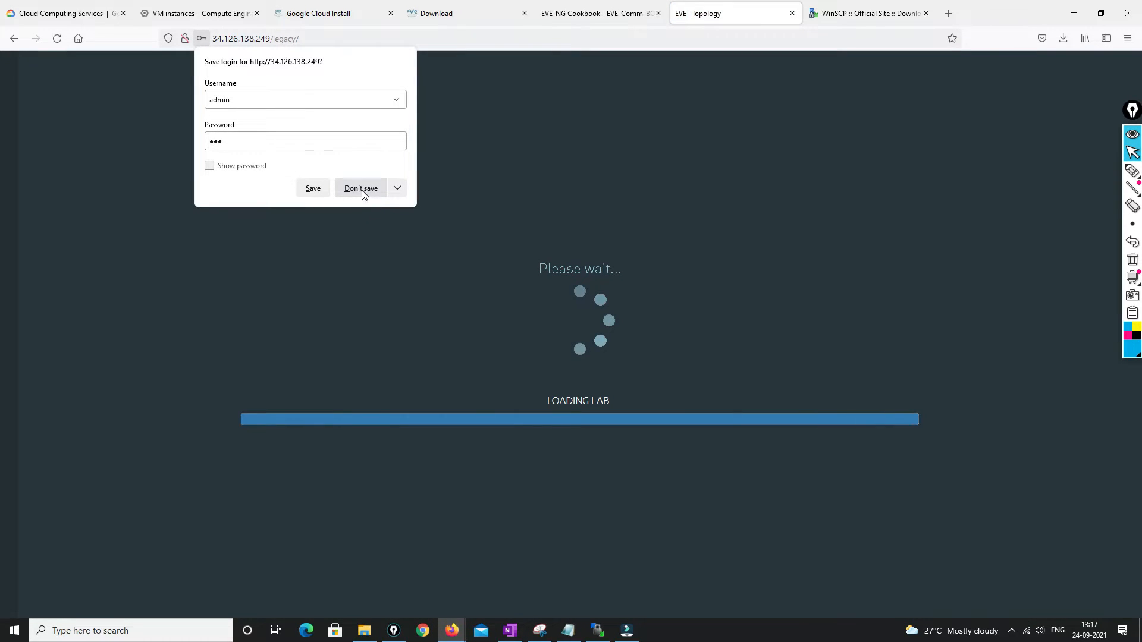
pyautogui.click(361, 189)
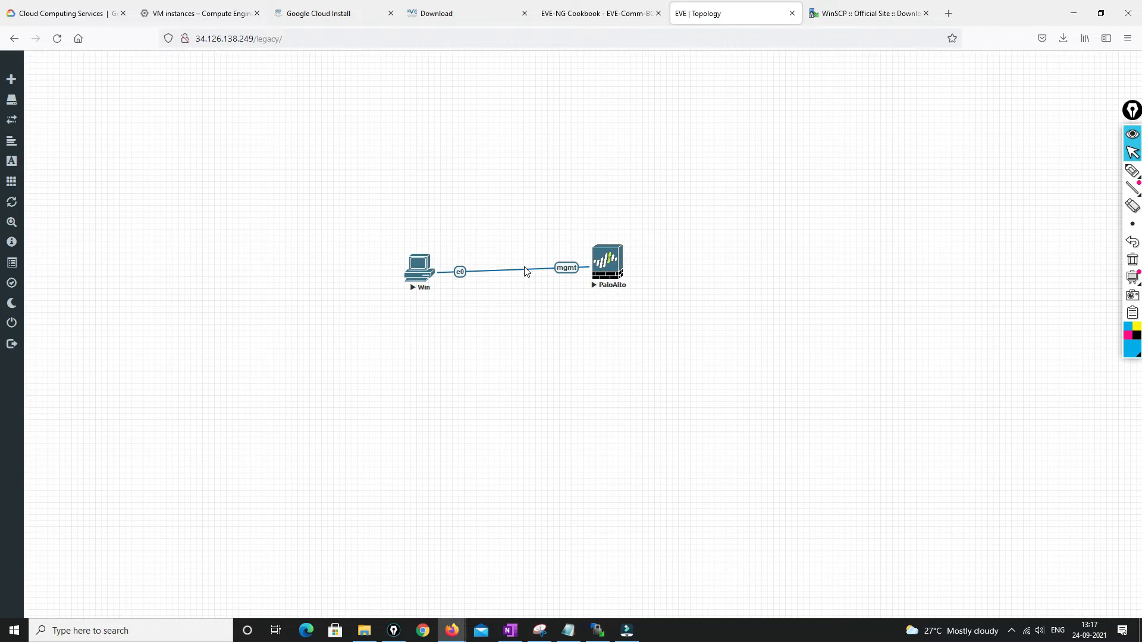
# Open the PaloAlto and Win node consoles, ending on the Windows 7 desktop tab
pyautogui.click(611, 270)
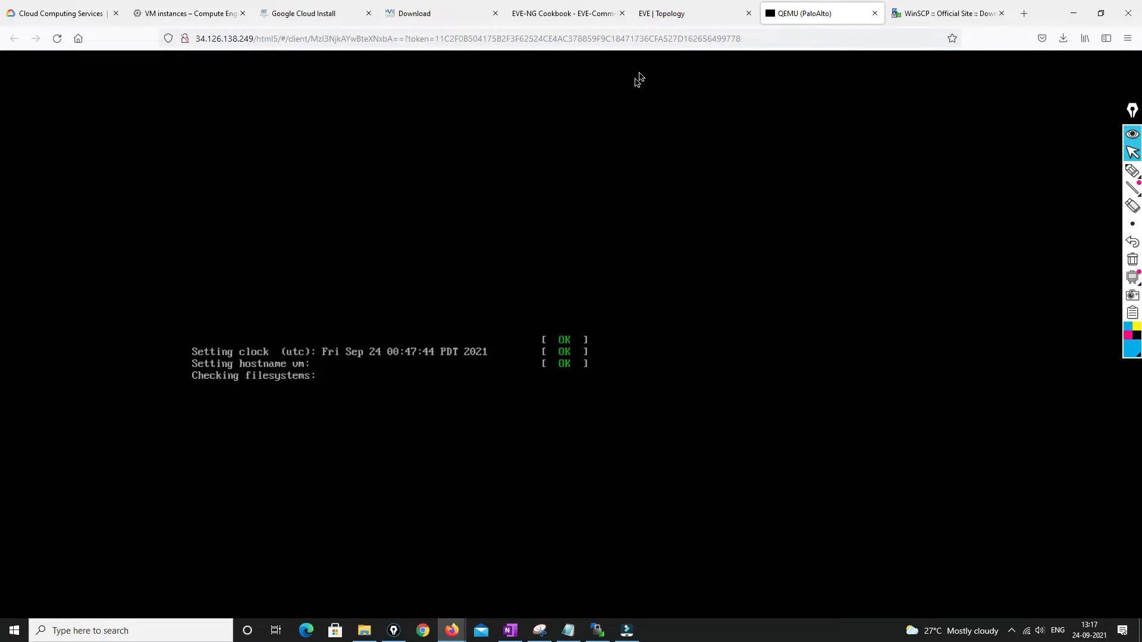
pyautogui.click(667, 13)
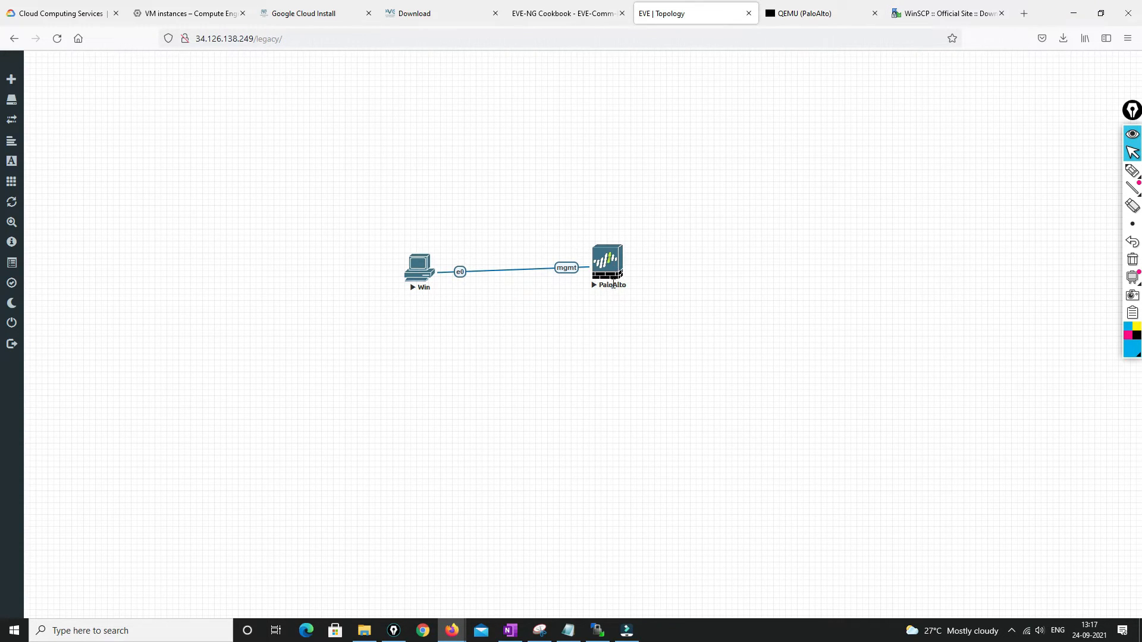
pyautogui.click(421, 271)
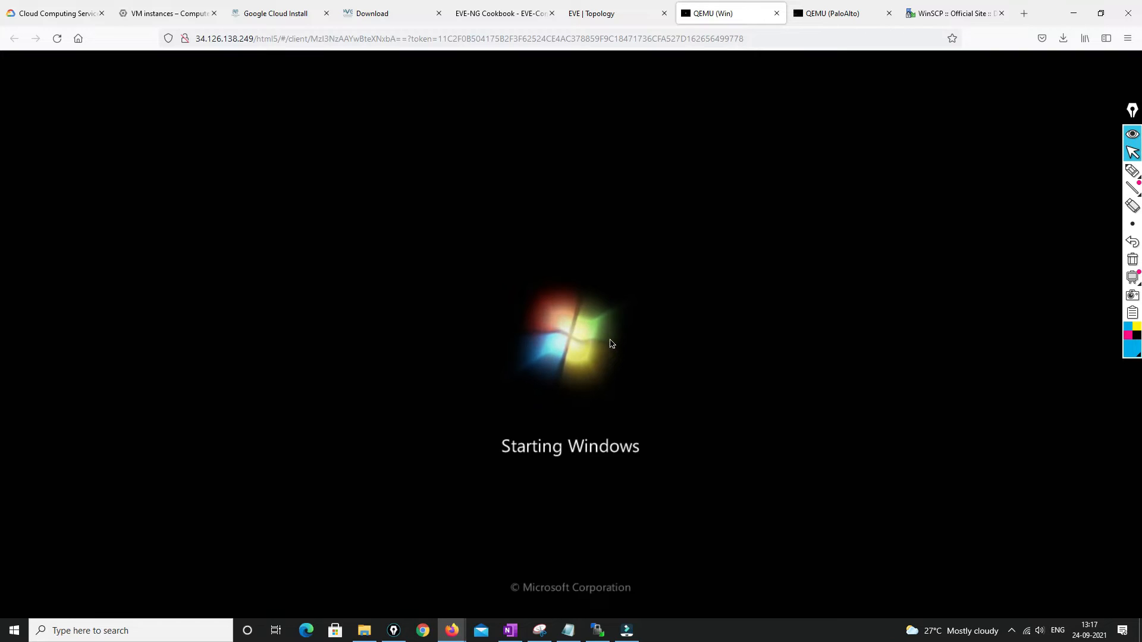
pyautogui.click(613, 17)
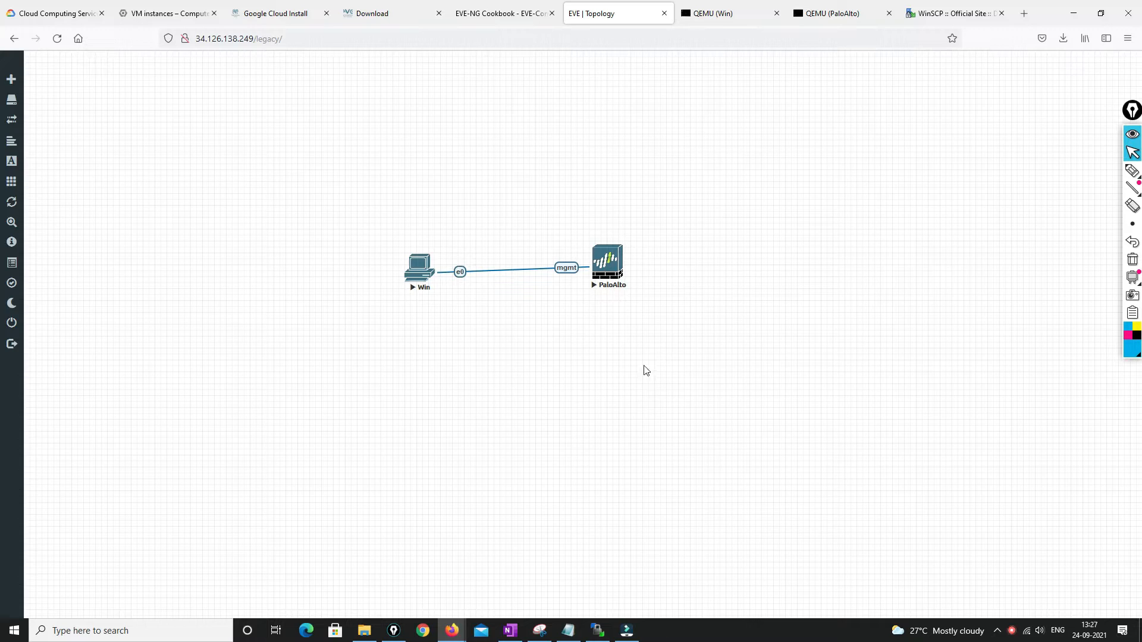
pyautogui.click(714, 16)
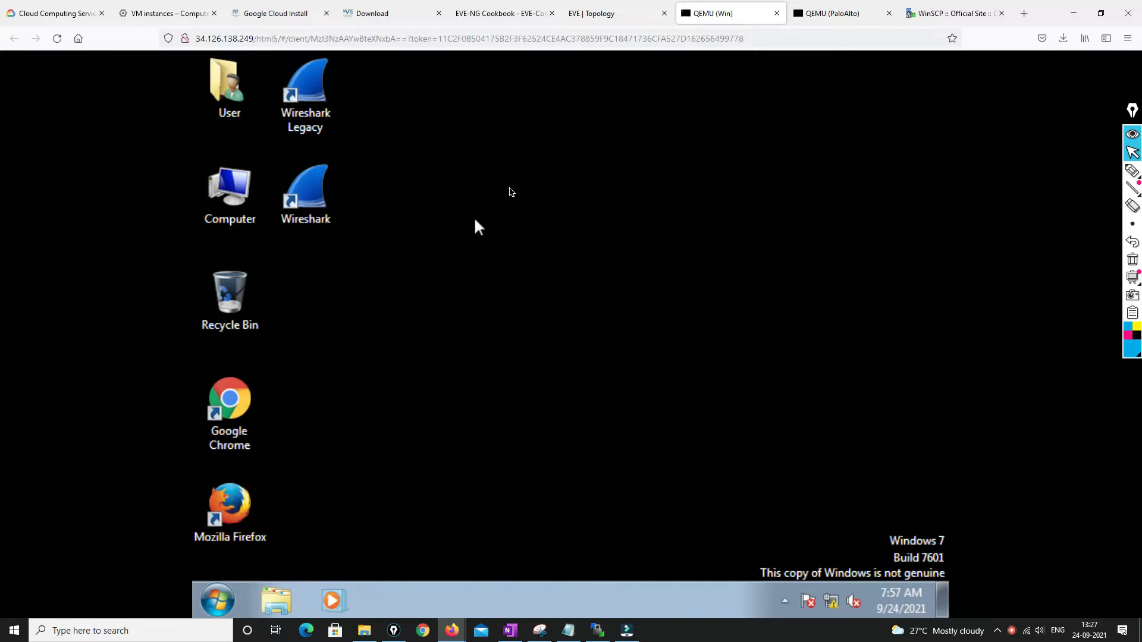
# Log in to the PaloAlto console as admin and replace the default password with a new one
pyautogui.click(840, 11)
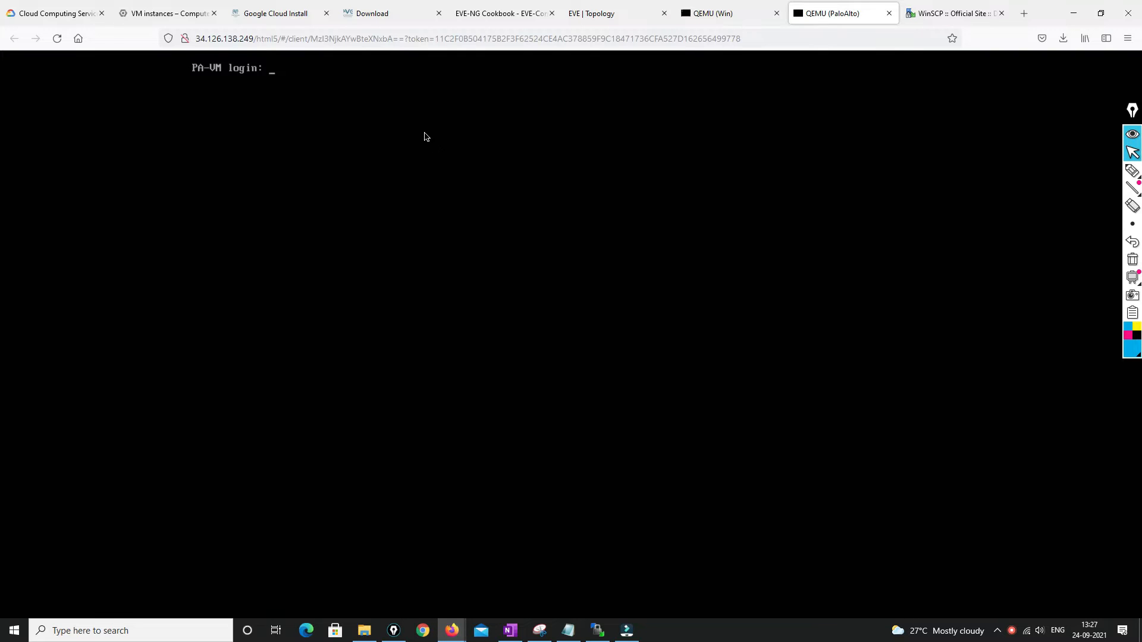
pyautogui.write('admin')
pyautogui.press('Return')
pyautogui.press('Return')
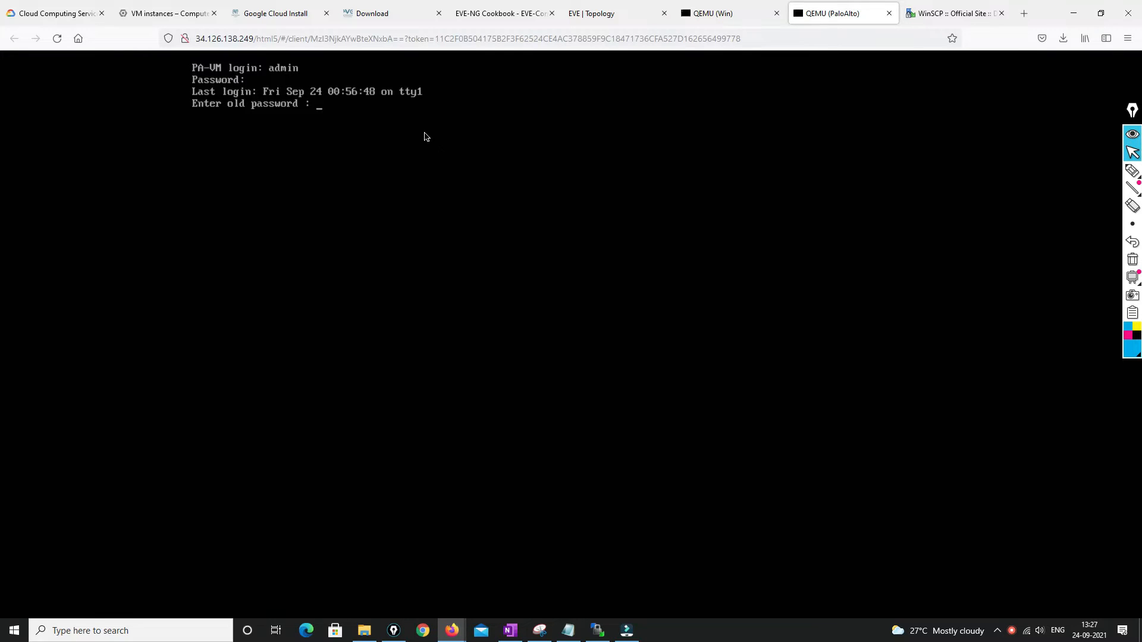
pyautogui.press('Return')
pyautogui.press('Return')
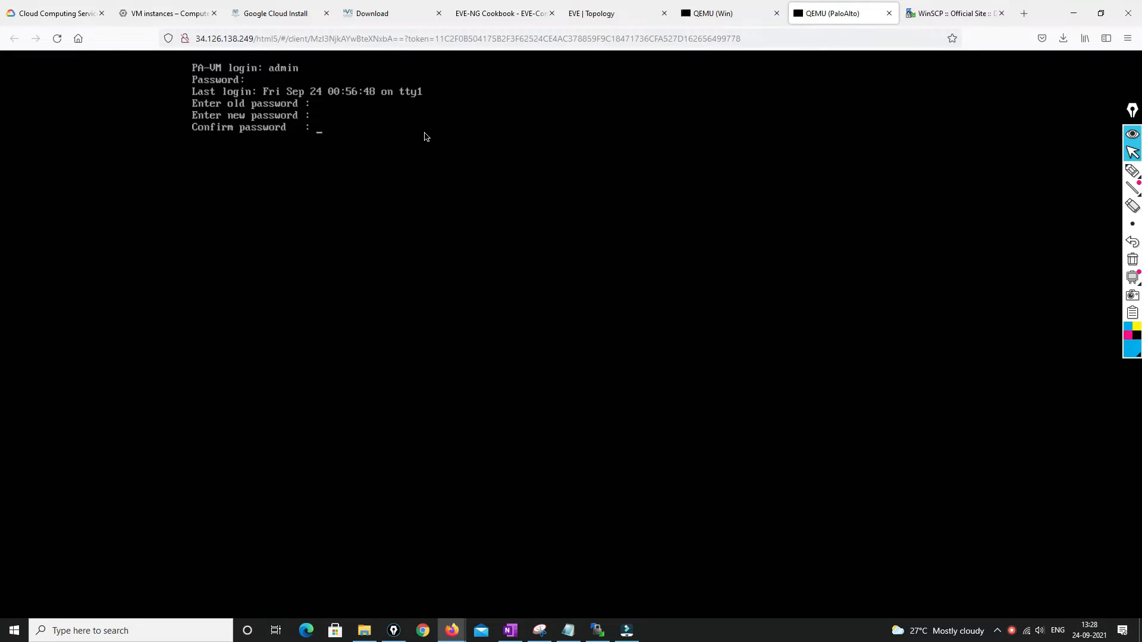
pyautogui.press('Return')
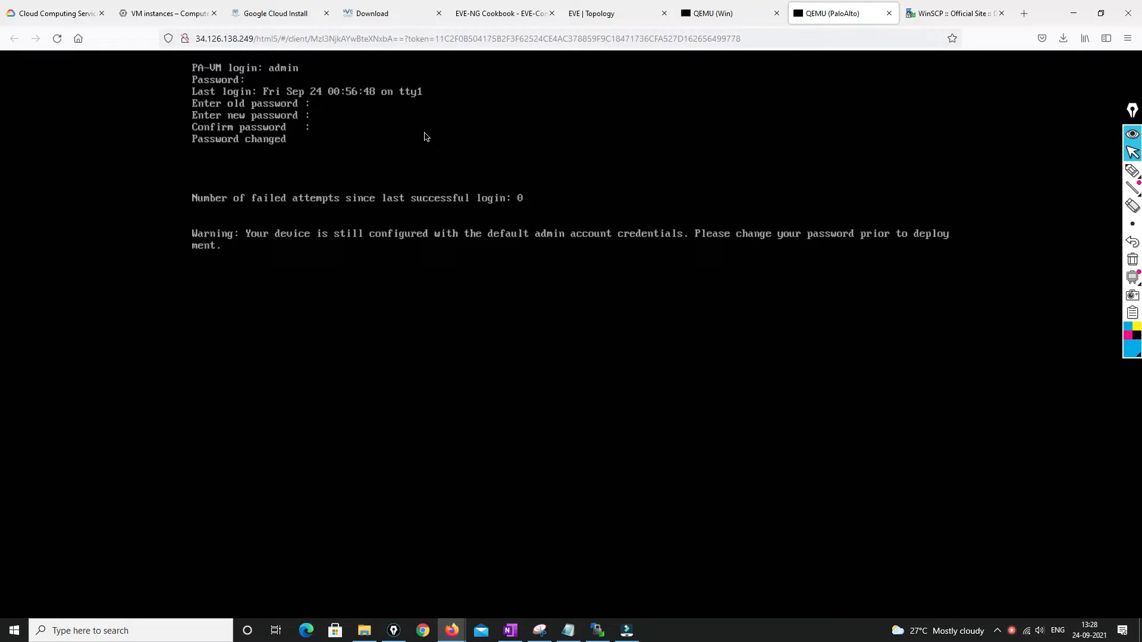
# On the Windows node, launch Firefox, then set and keep a 1280 × 960 screen resolution
pyautogui.click(723, 12)
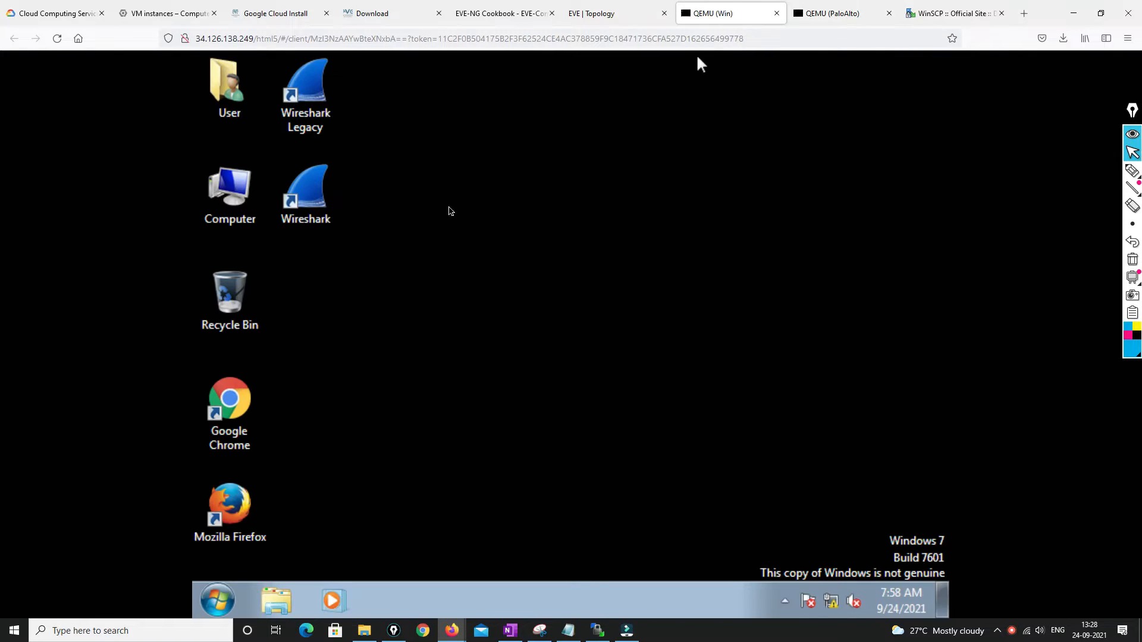
pyautogui.doubleClick(245, 503)
pyautogui.rightClick(486, 223)
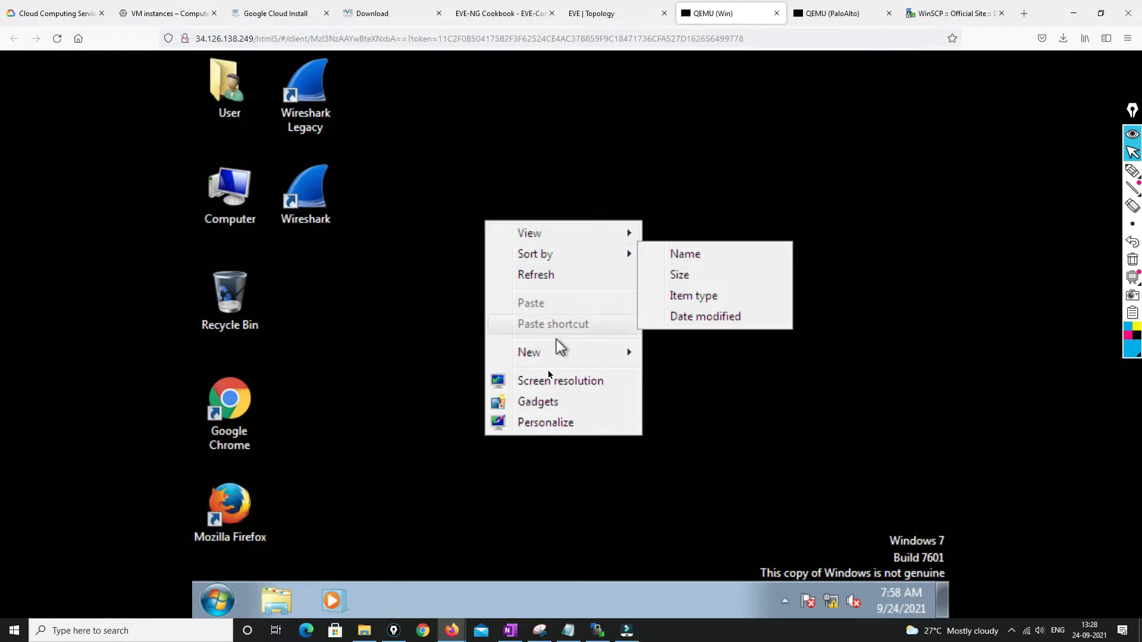
pyautogui.click(543, 385)
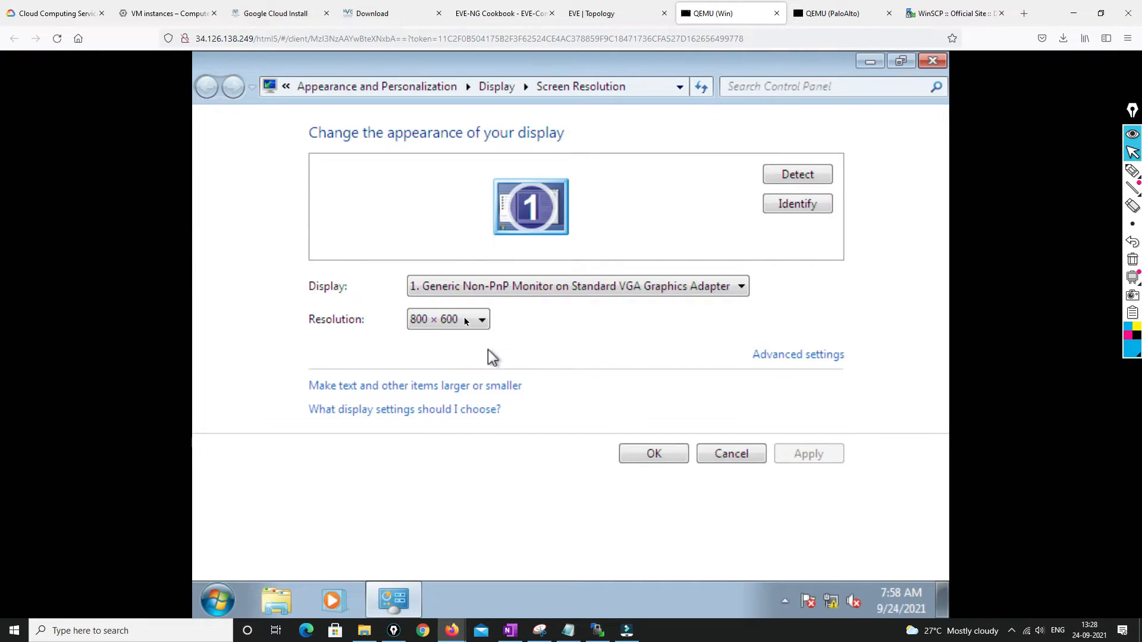
pyautogui.click(464, 322)
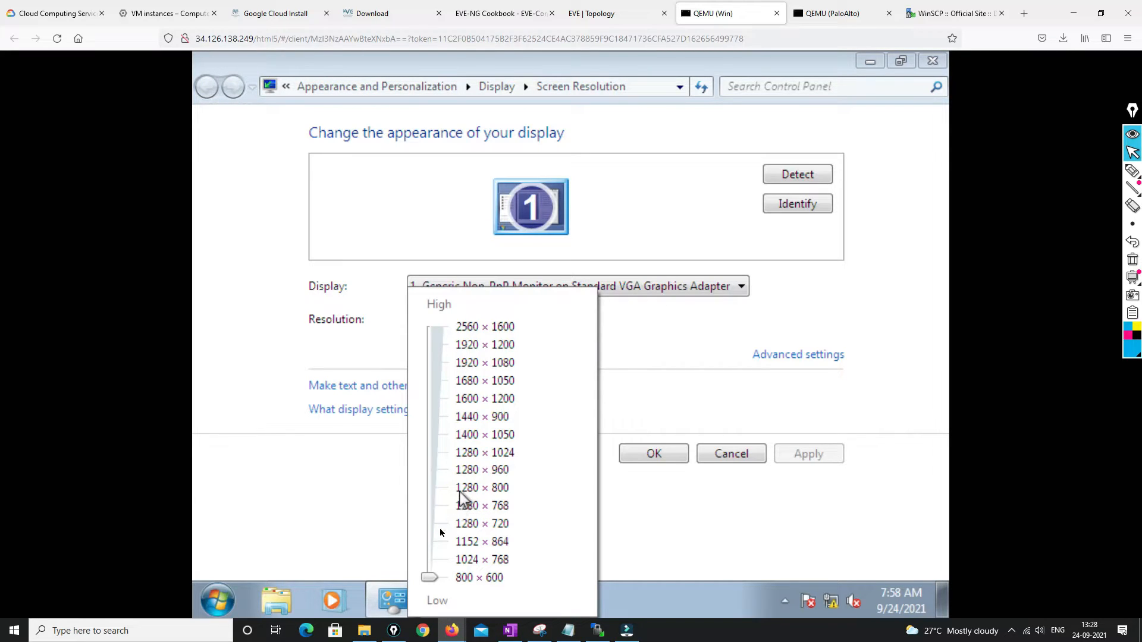
pyautogui.moveTo(427, 583); pyautogui.dragTo(432, 475)
pyautogui.click(641, 376)
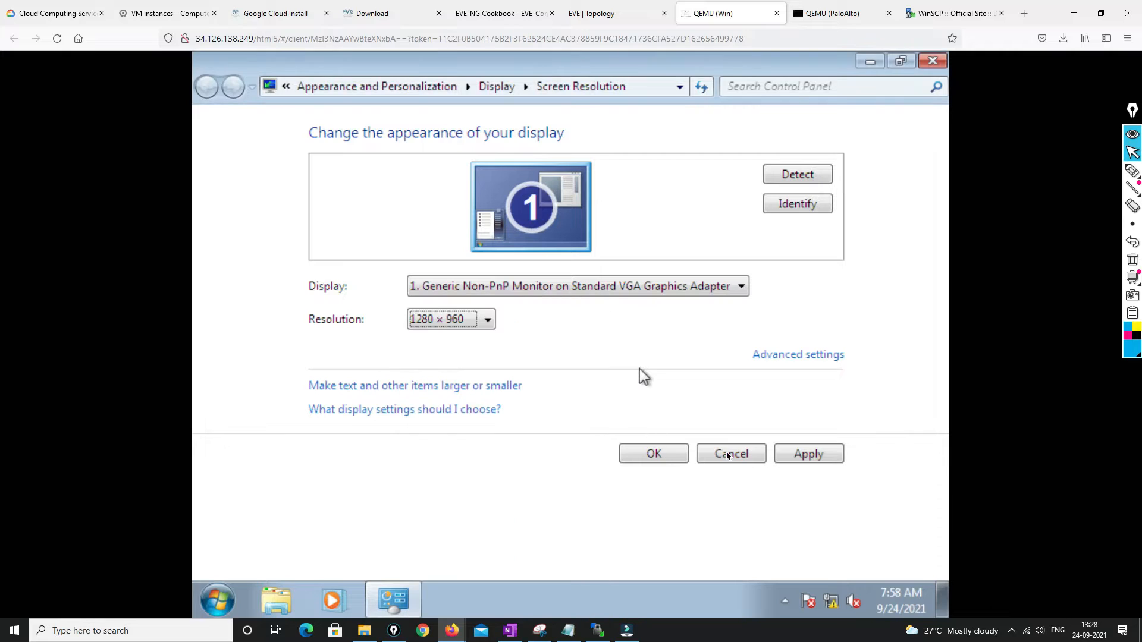
pyautogui.click(640, 453)
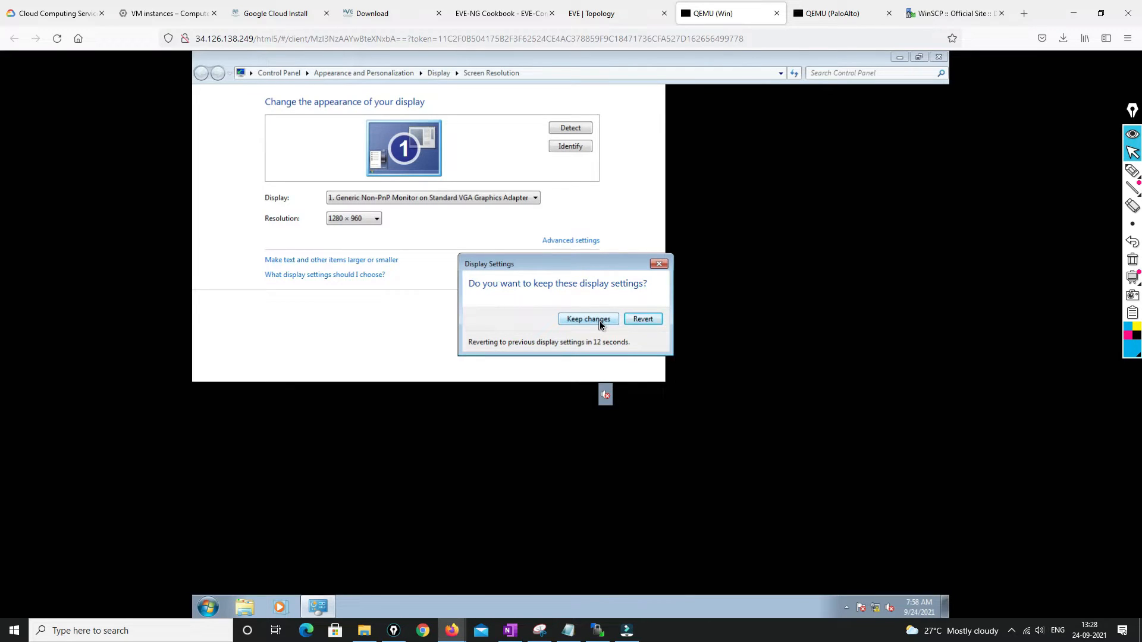
pyautogui.click(853, 14)
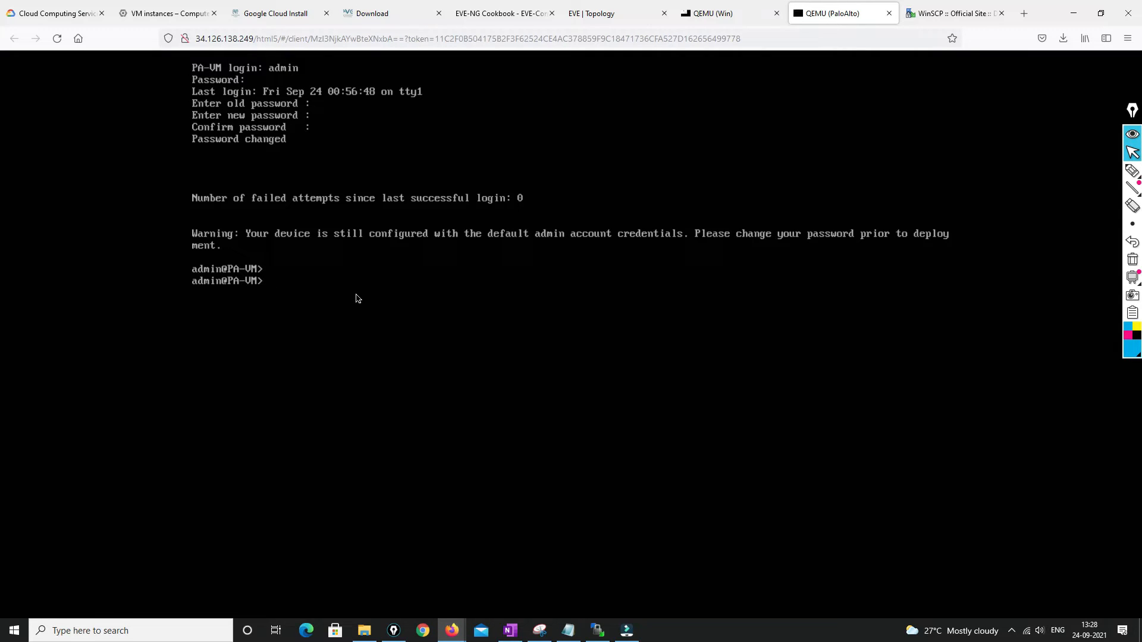
# Enter configuration mode and set the firewall's system address type to static
pyautogui.write('configure')
pyautogui.press('Return')
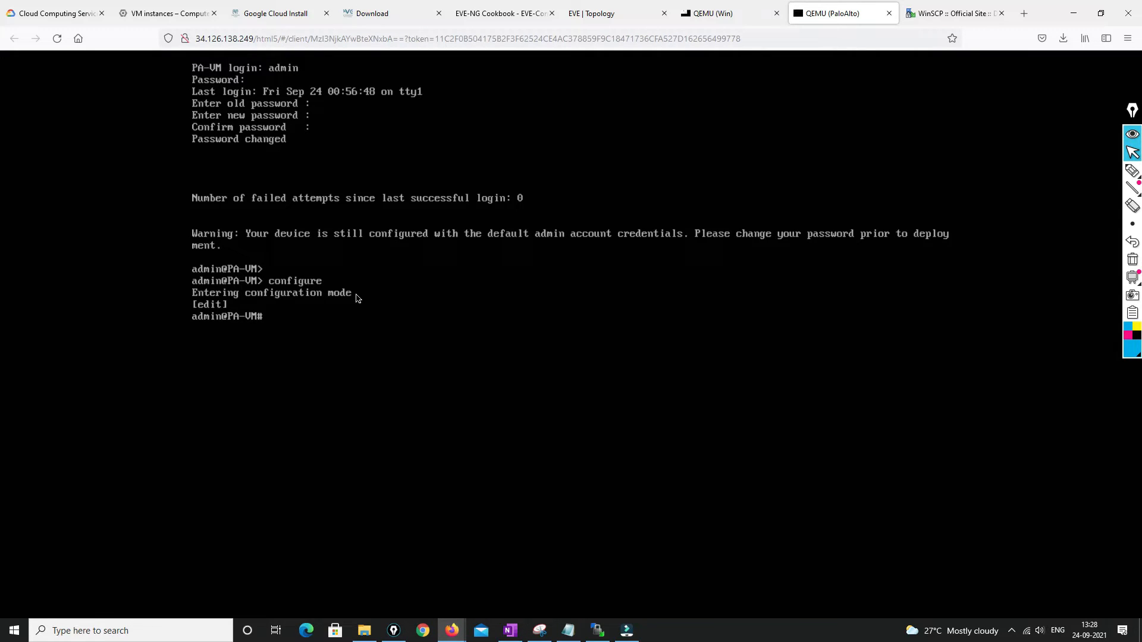
pyautogui.write('set device')
pyautogui.press('Tab')
pyautogui.write('s')
pyautogui.press('Tab')
pyautogui.write('type ')
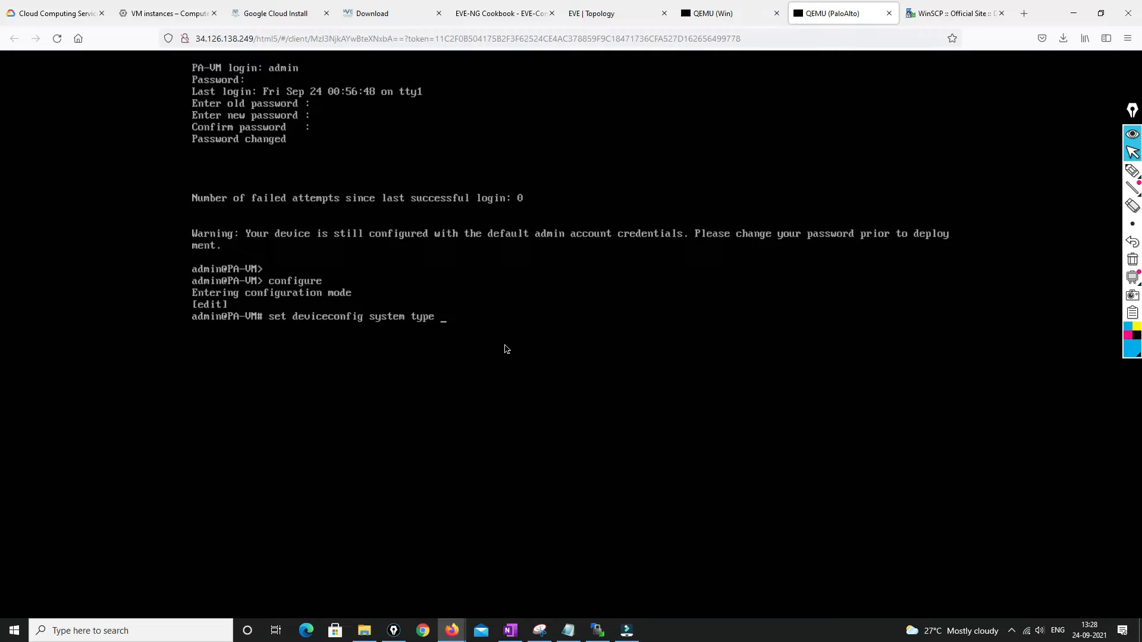
pyautogui.write('static')
pyautogui.press('Return')
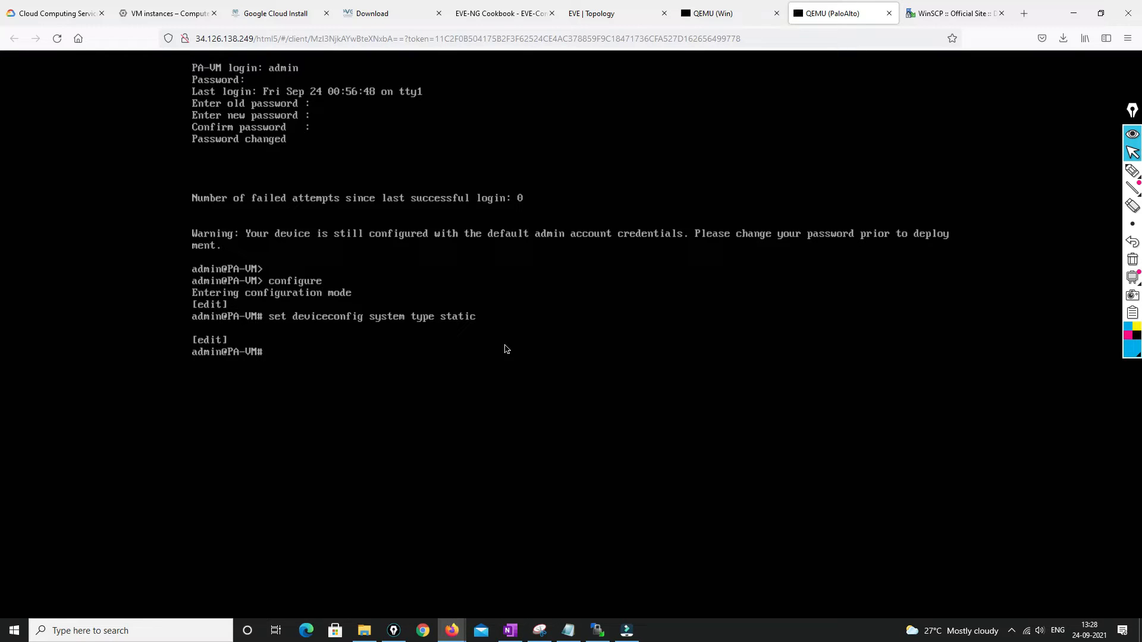
# Set management IP 192.168.10.10 with netmask 255.255.255.0, then commit the configuration
pyautogui.write('set deviceconfig system')
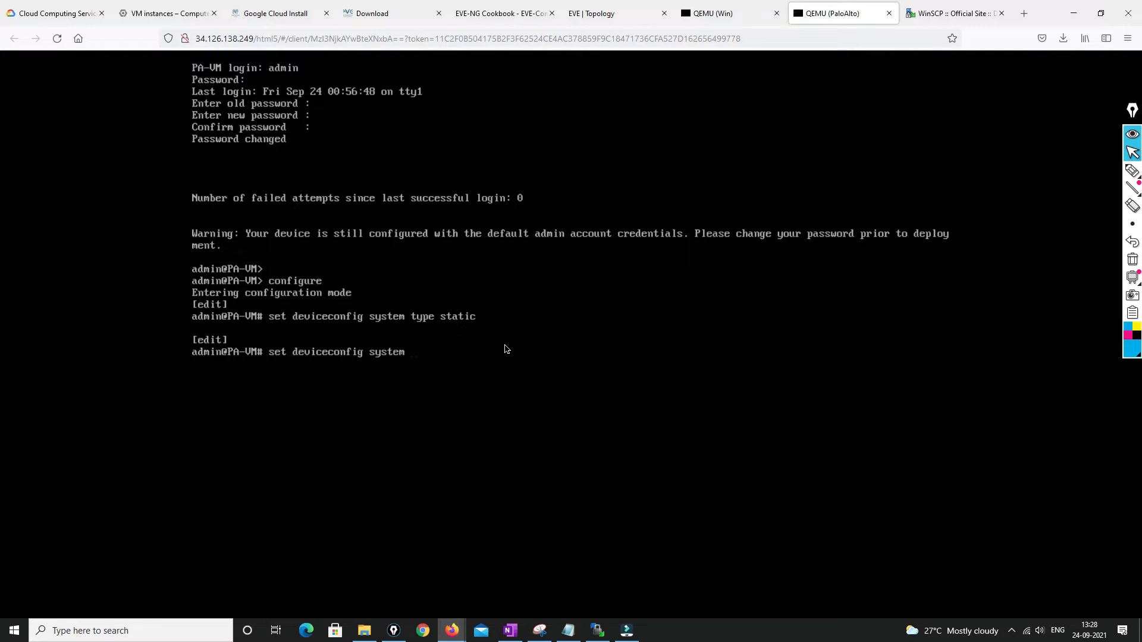
pyautogui.write(' ip?')
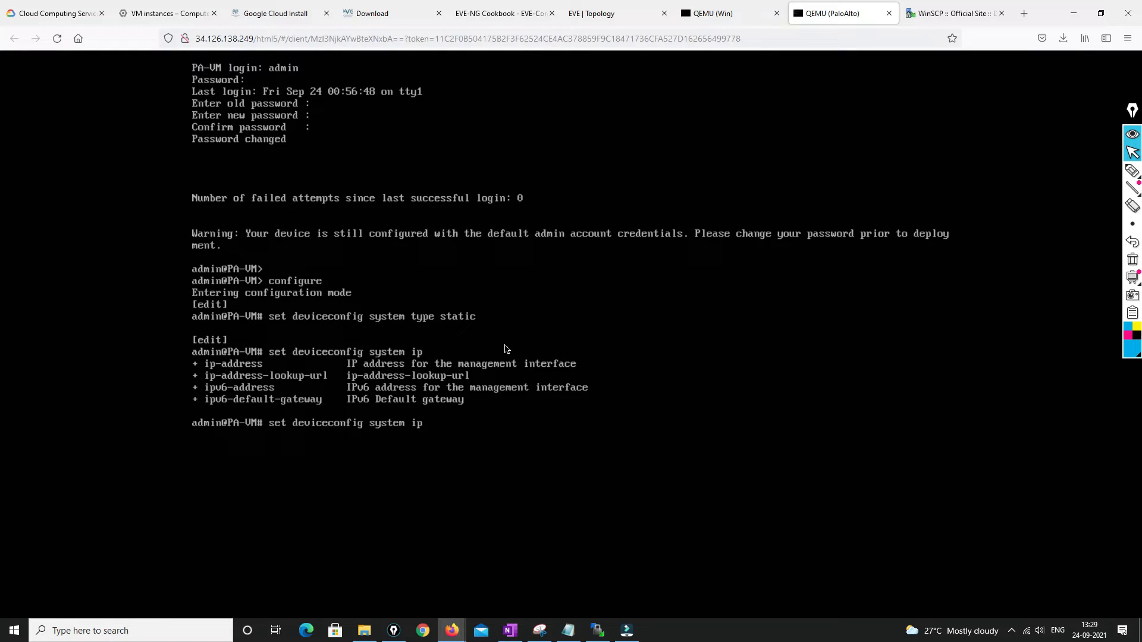
pyautogui.press('Tab')
pyautogui.write('192.168.10.10 net')
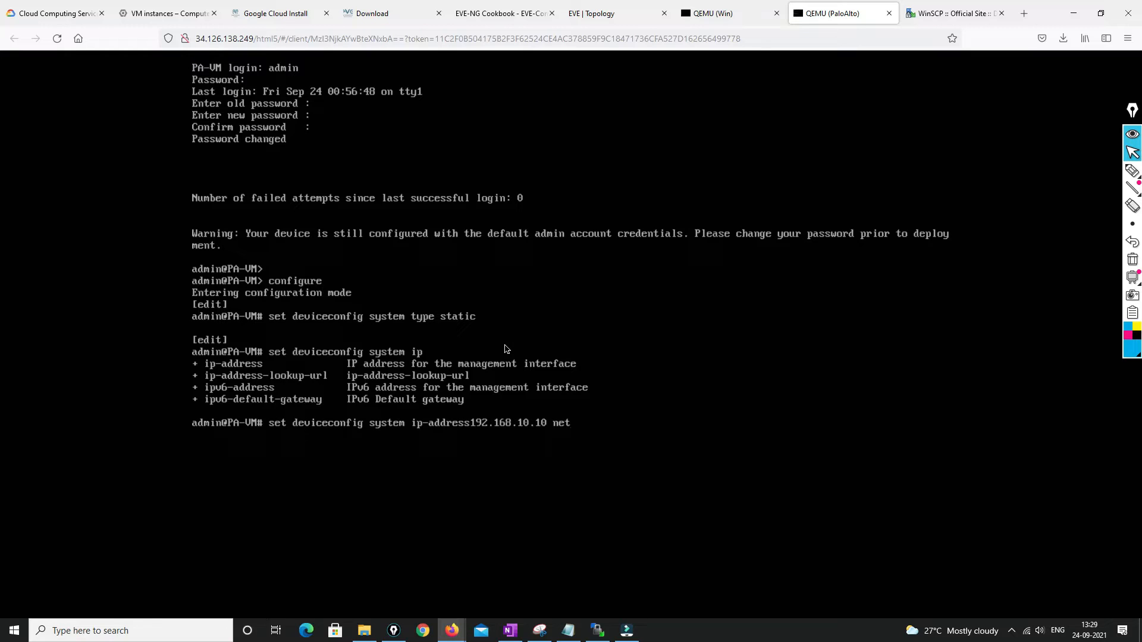
pyautogui.write('255.255.255.0')
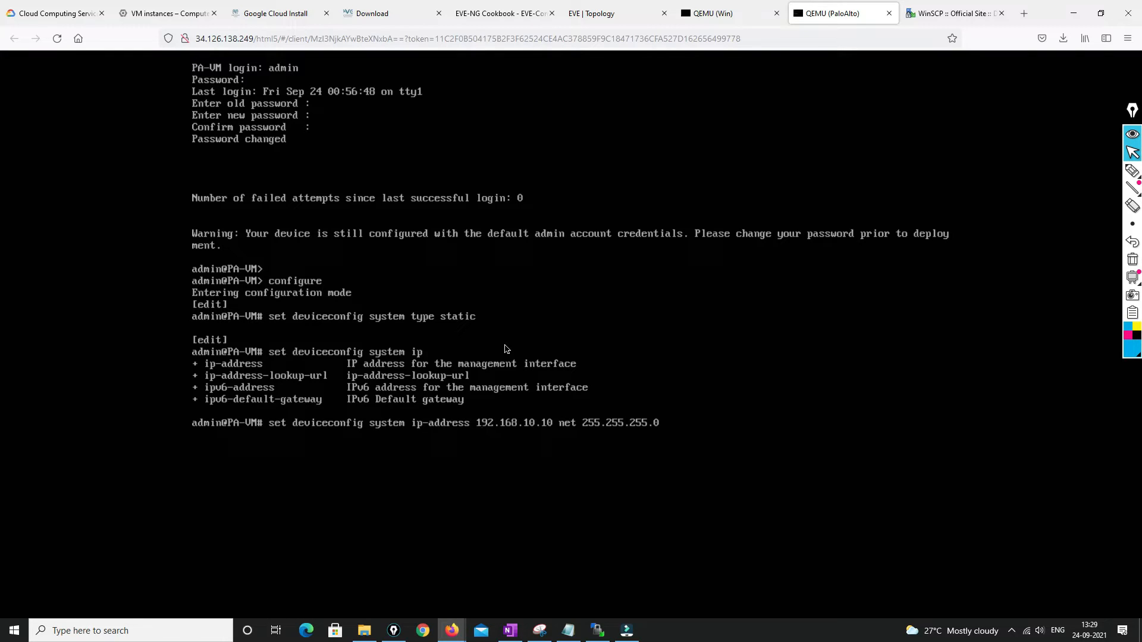
pyautogui.press('Return')
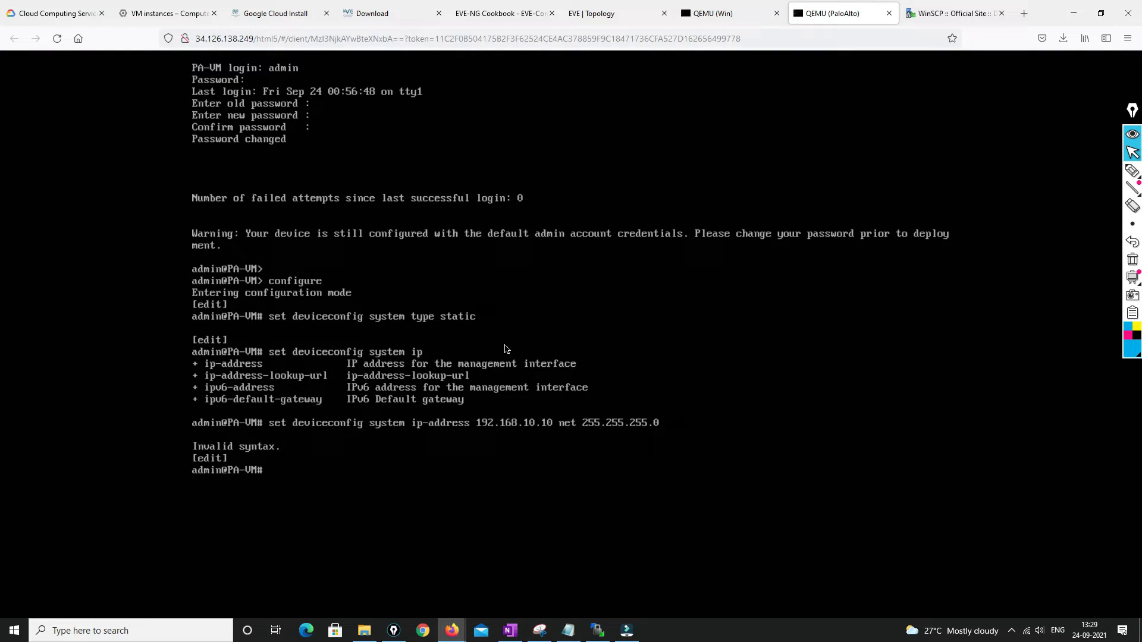
pyautogui.press('Up')
pyautogui.press('BackSpace')
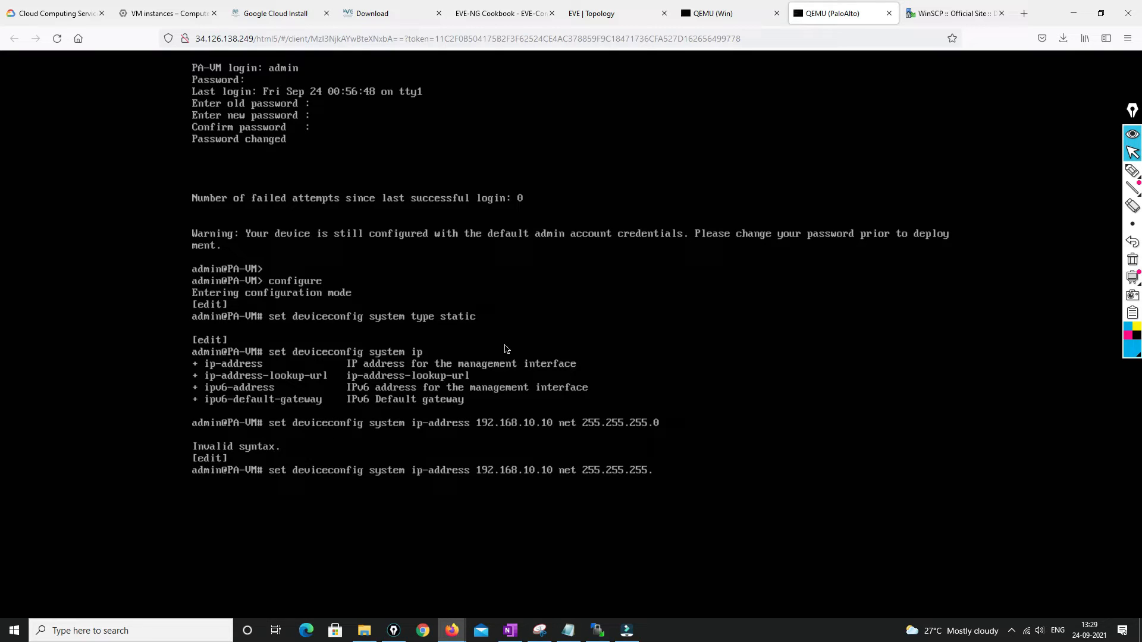
pyautogui.press('BackSpace')
pyautogui.press('BackSpace')
pyautogui.press('BackSpace')
pyautogui.press('BackSpace')
pyautogui.press('BackSpace')
pyautogui.press('BackSpace')
pyautogui.press('BackSpace')
pyautogui.press('BackSpace')
pyautogui.press('BackSpace')
pyautogui.press('BackSpace')
pyautogui.press('BackSpace')
pyautogui.press('BackSpace')
pyautogui.press('BackSpace')
pyautogui.press('BackSpace')
pyautogui.press('BackSpace')
pyautogui.press('BackSpace')
pyautogui.press('BackSpace')
pyautogui.write('netmask 255.255.255.0')
pyautogui.press('Return')
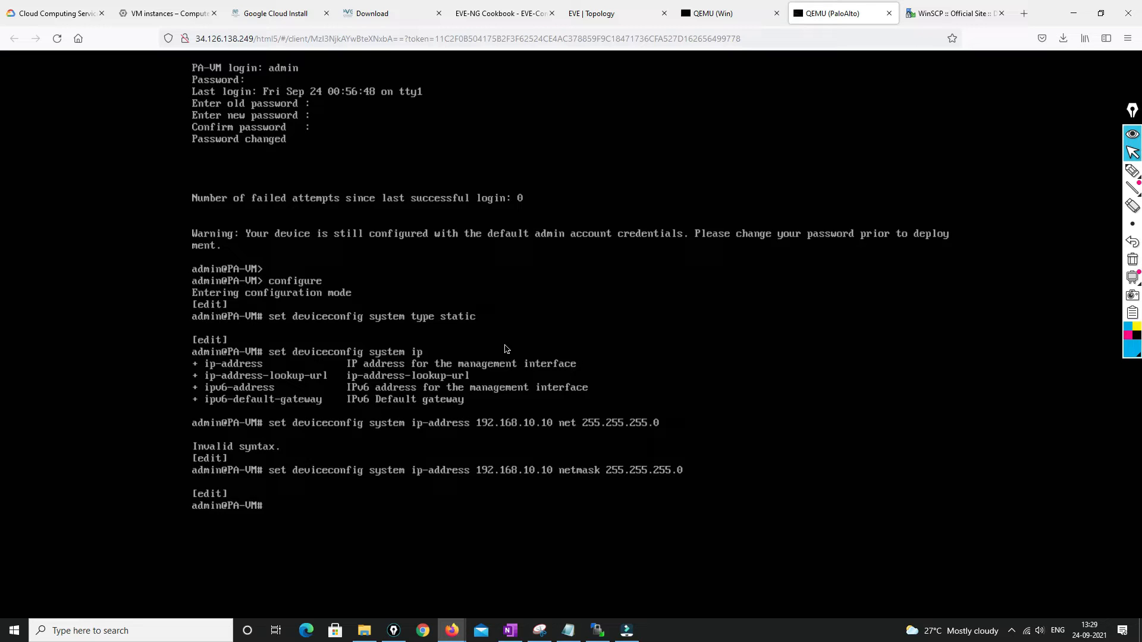
pyautogui.write('commit')
pyautogui.press('Return')
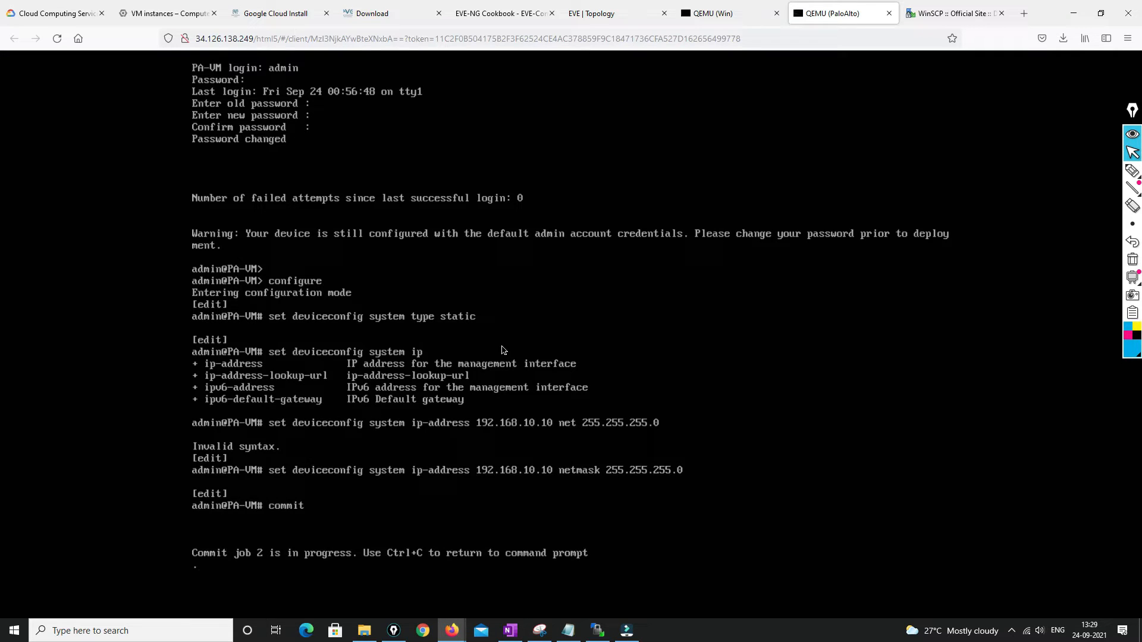
# On the Windows node, open the IPv4 properties of Local Area Connection 2
pyautogui.click(708, 14)
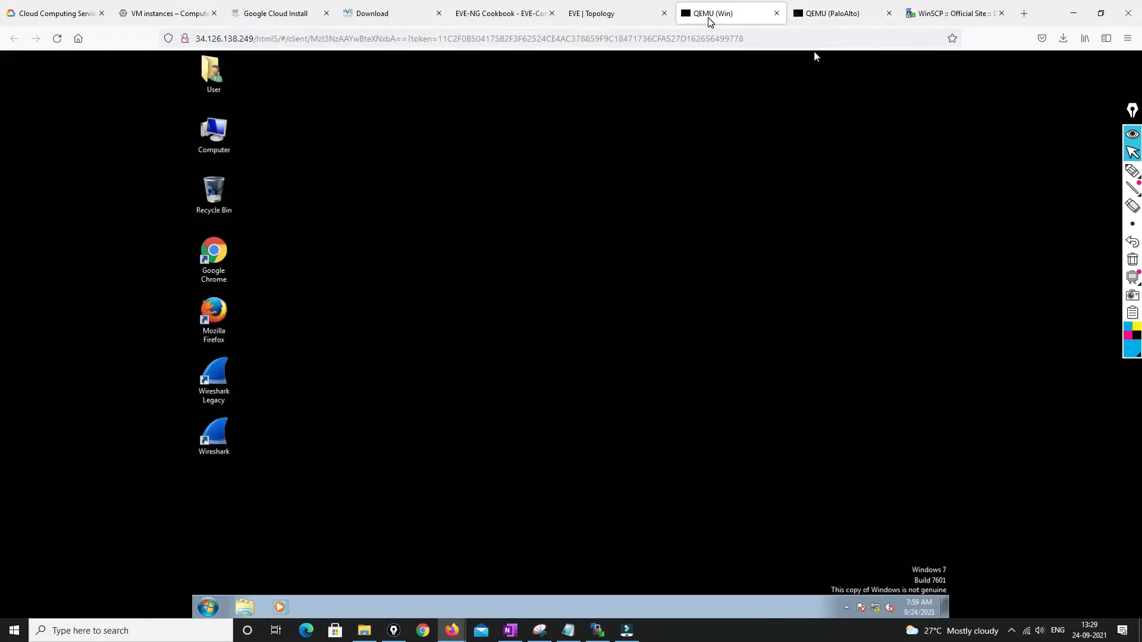
pyautogui.rightClick(878, 609)
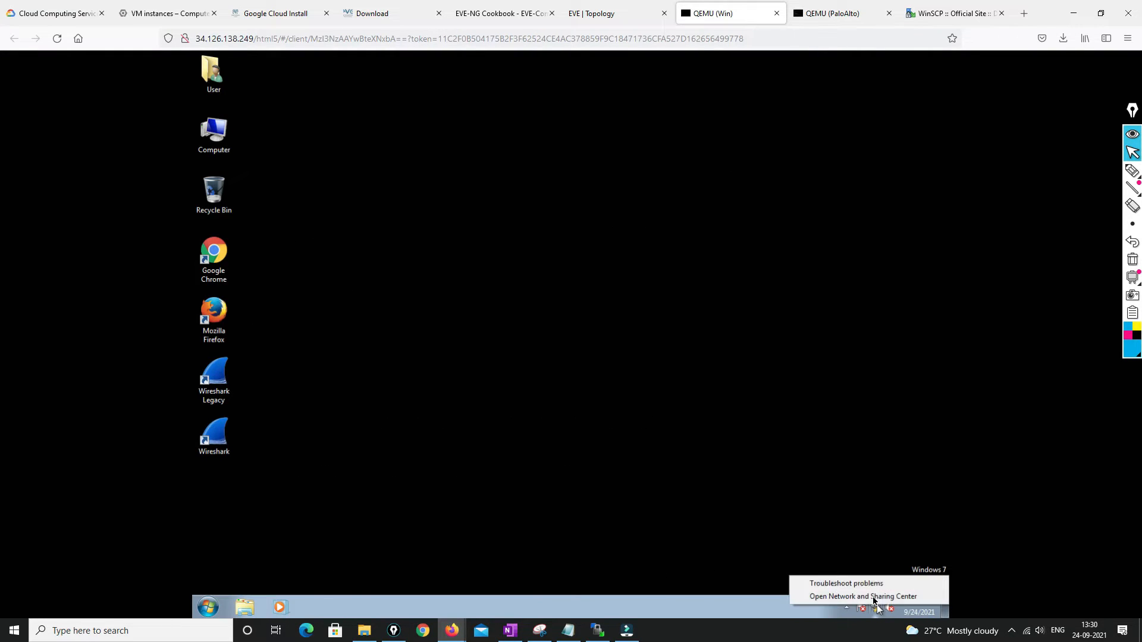
pyautogui.click(825, 581)
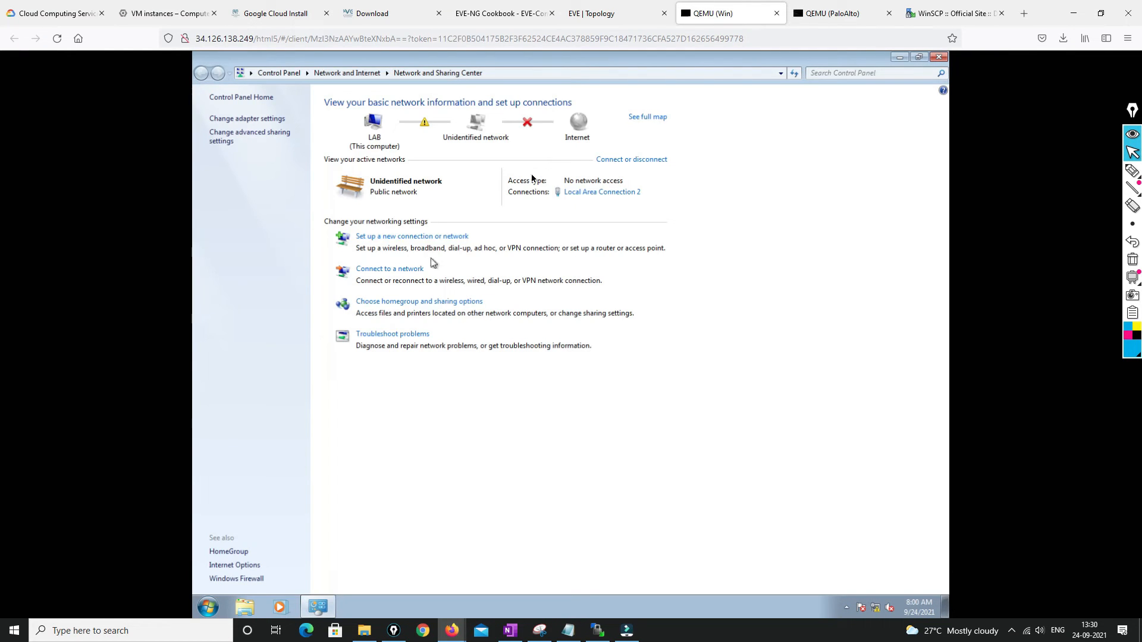
pyautogui.click(606, 192)
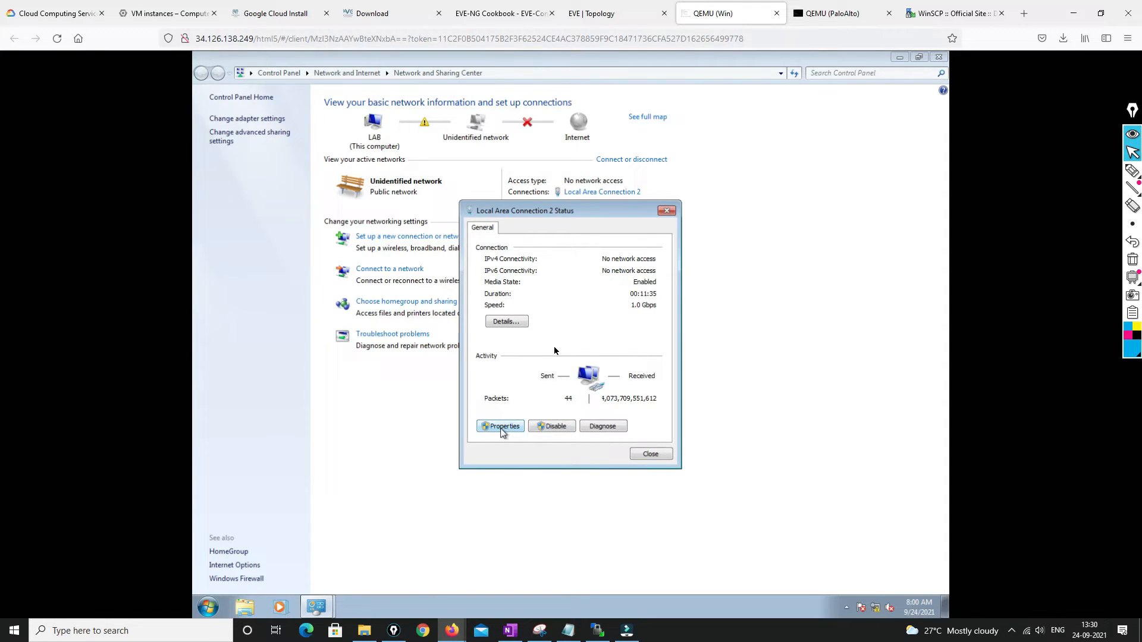
pyautogui.click(501, 426)
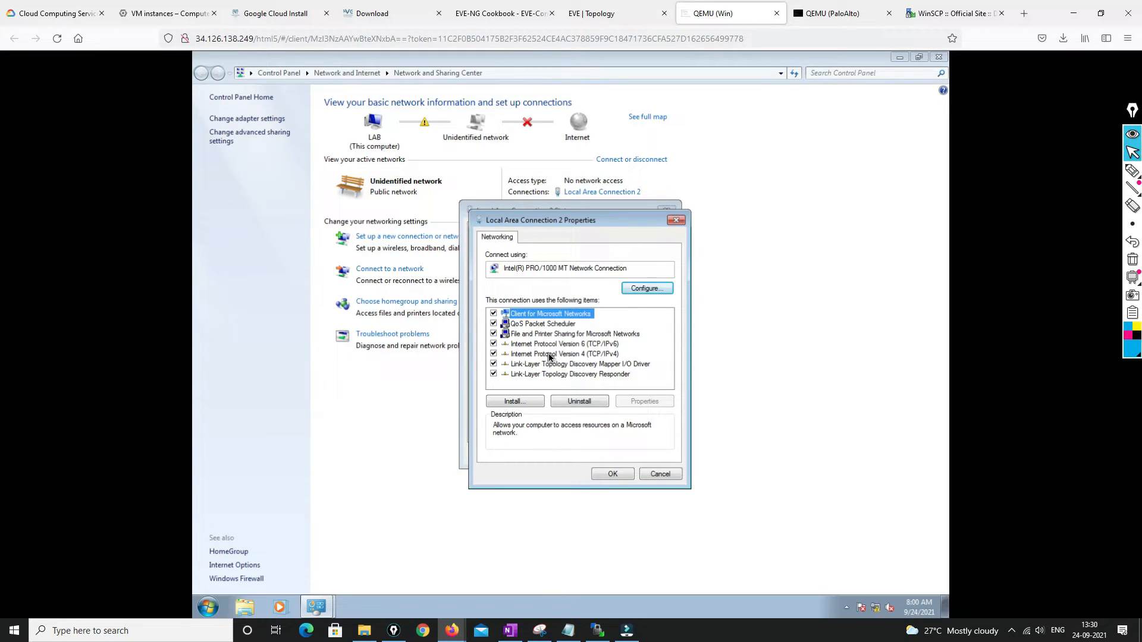
pyautogui.click(548, 355)
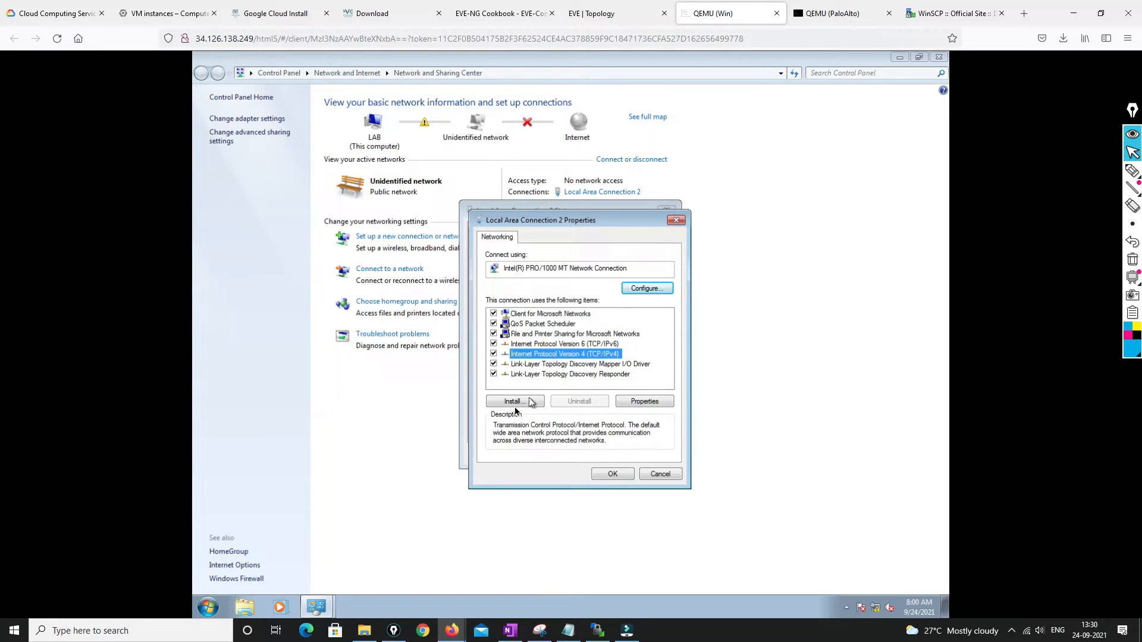
pyautogui.doubleClick(567, 357)
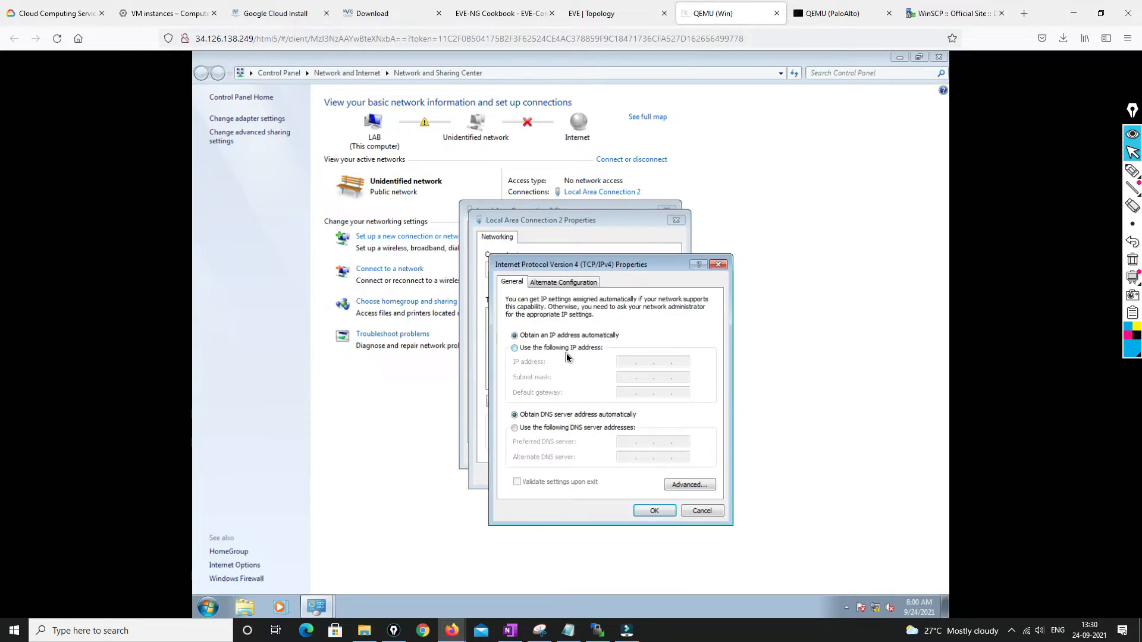
# Assign static IPv4 192.168.10.1 with mask 255.255.255.0, confirm, and search the Start menu for 'fir'
pyautogui.click(569, 350)
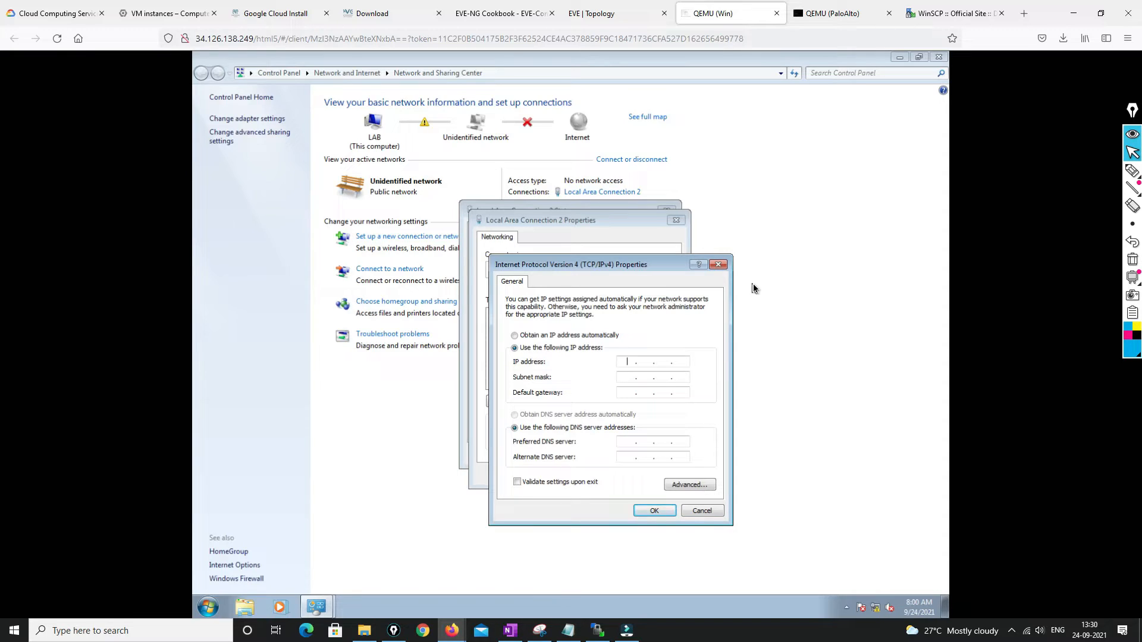
pyautogui.write('192 . 168 . 10 . 1')
pyautogui.press('Tab')
pyautogui.click(650, 515)
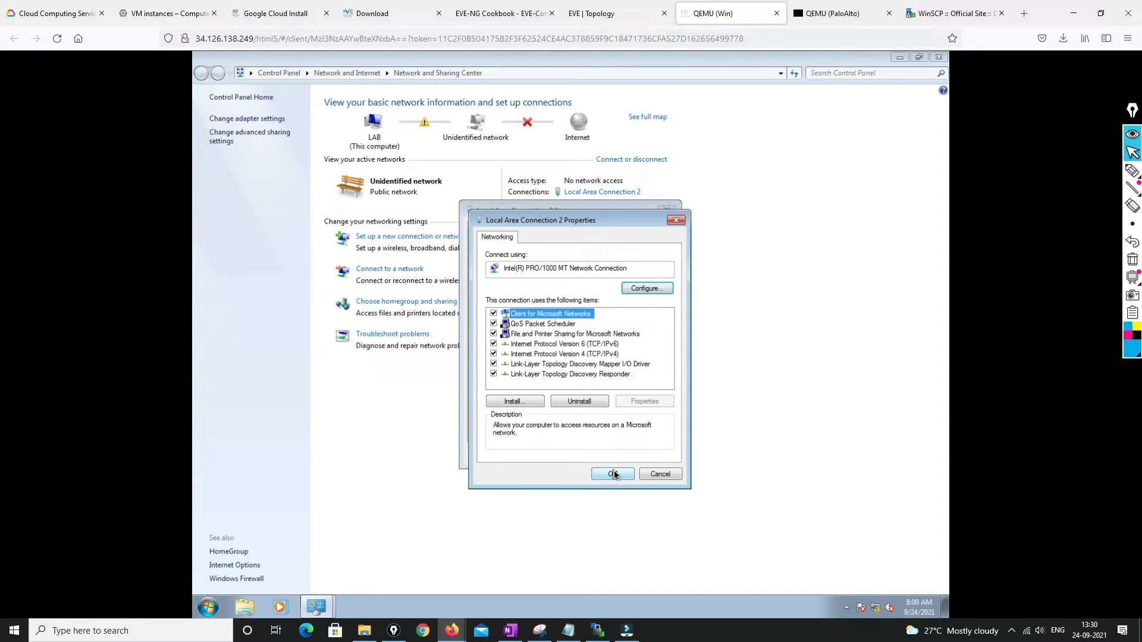
pyautogui.click(614, 474)
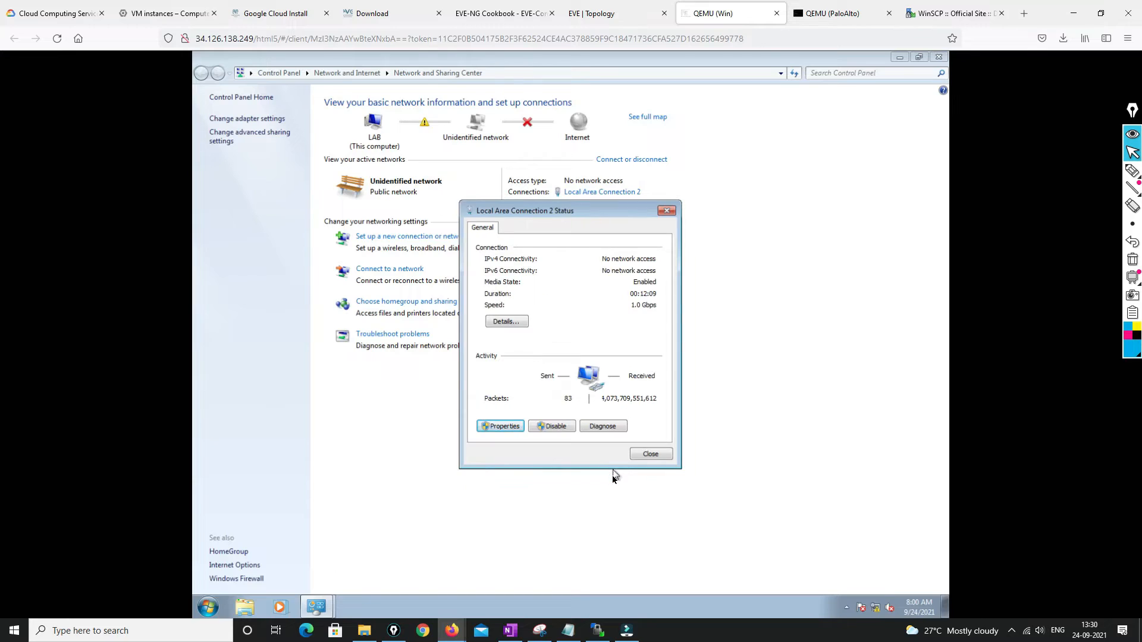
pyautogui.click(651, 455)
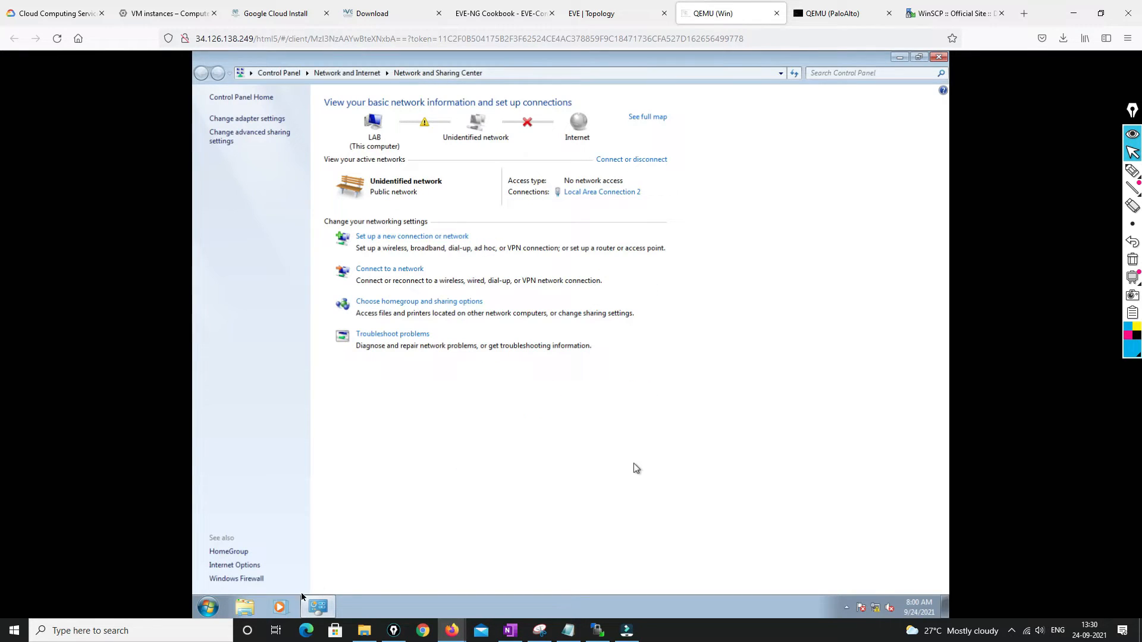
pyautogui.click(209, 606)
pyautogui.write('fir')
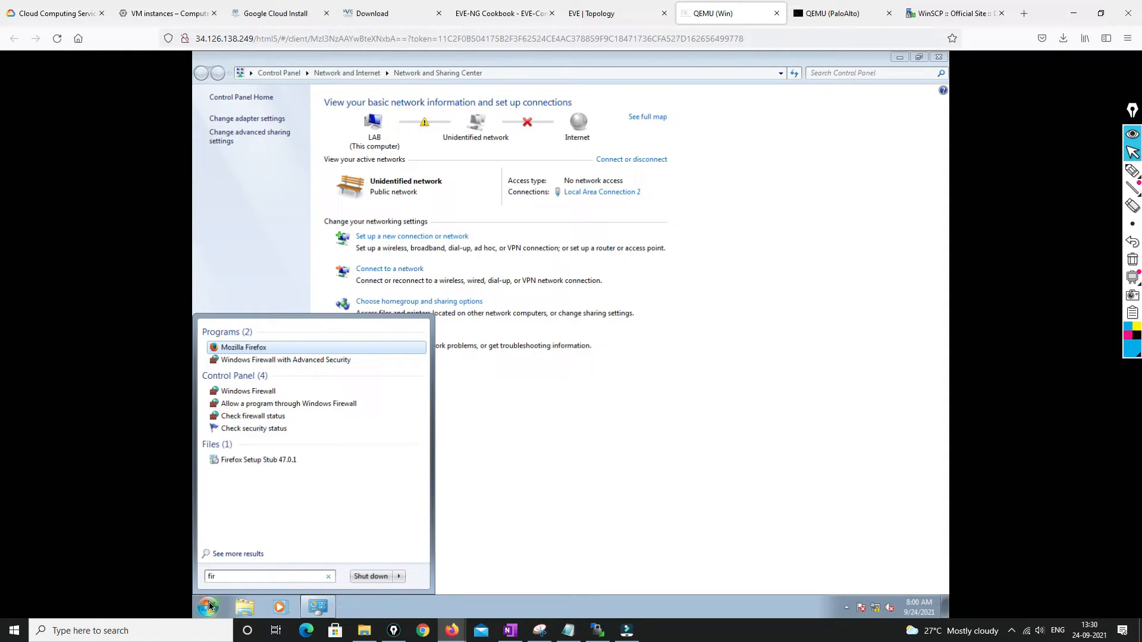
# Launch Mozilla Firefox from the search results, then check the PaloAlto console's completed commit
pyautogui.click(209, 606)
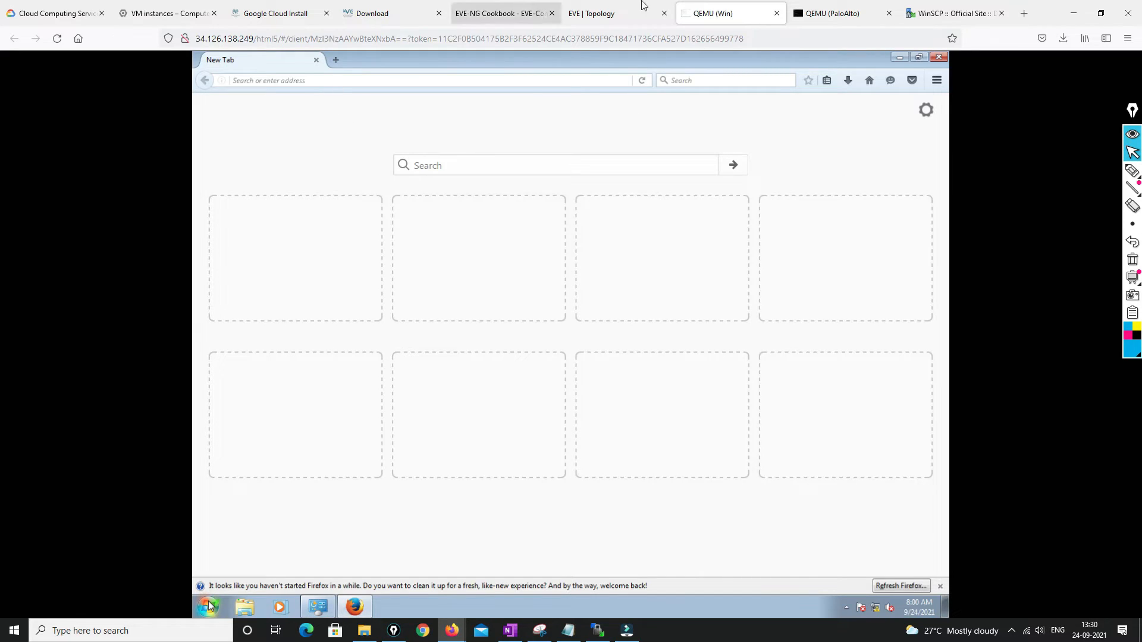
pyautogui.click(844, 13)
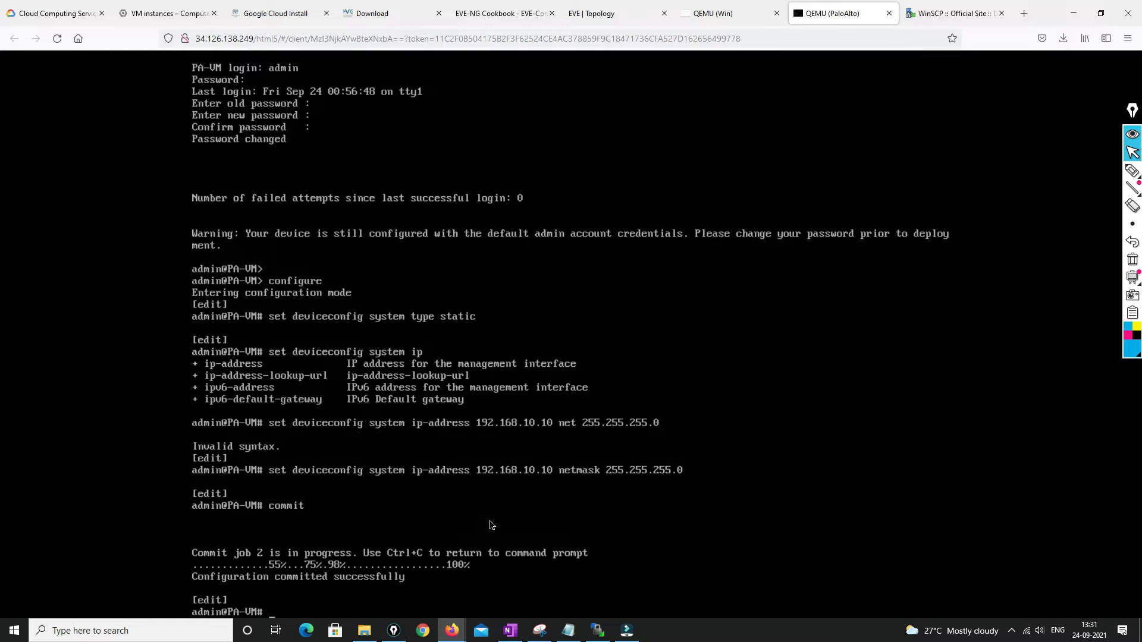
# Exit configuration mode and run 'show interface management', then go back to the Windows node
pyautogui.write('exit')
pyautogui.press('Return')
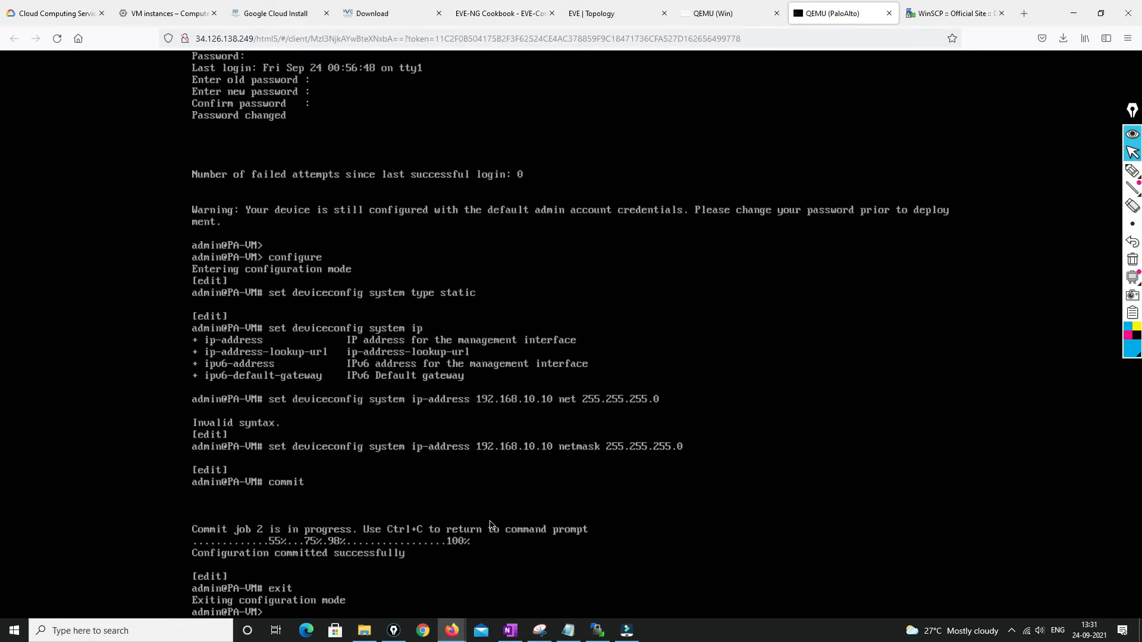
pyautogui.write('show i')
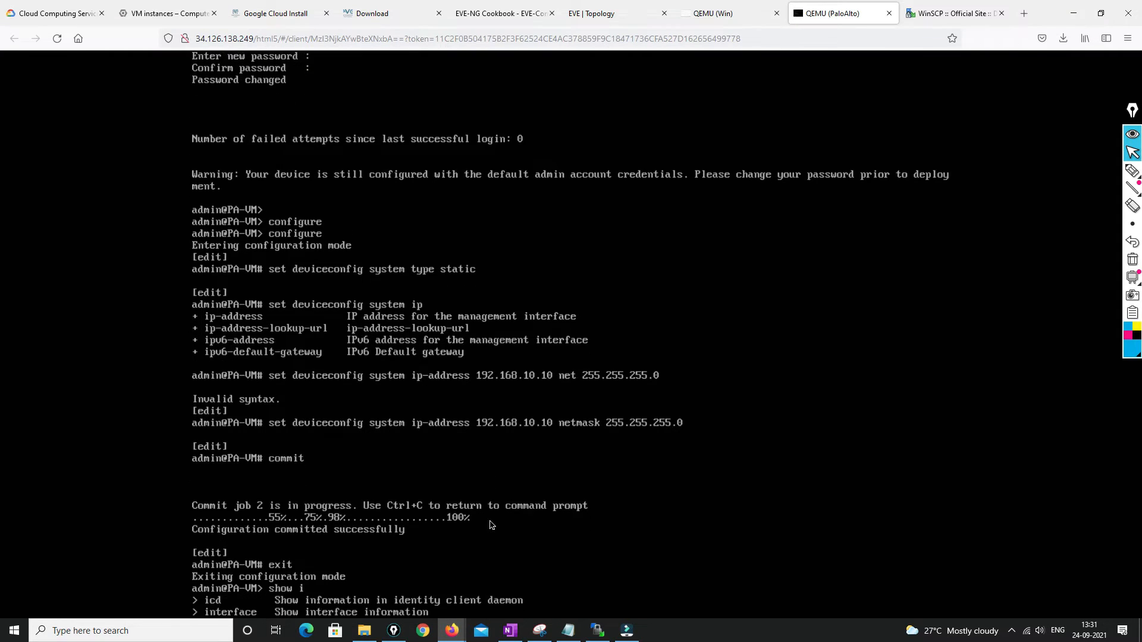
pyautogui.press('Tab')
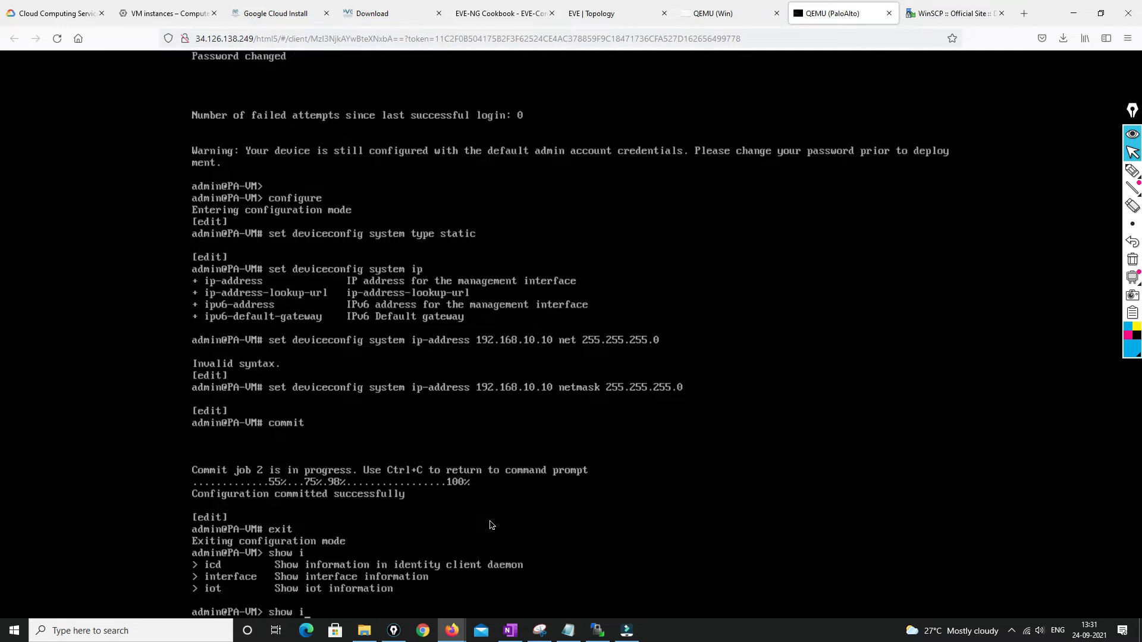
pyautogui.press('Tab')
pyautogui.write('n')
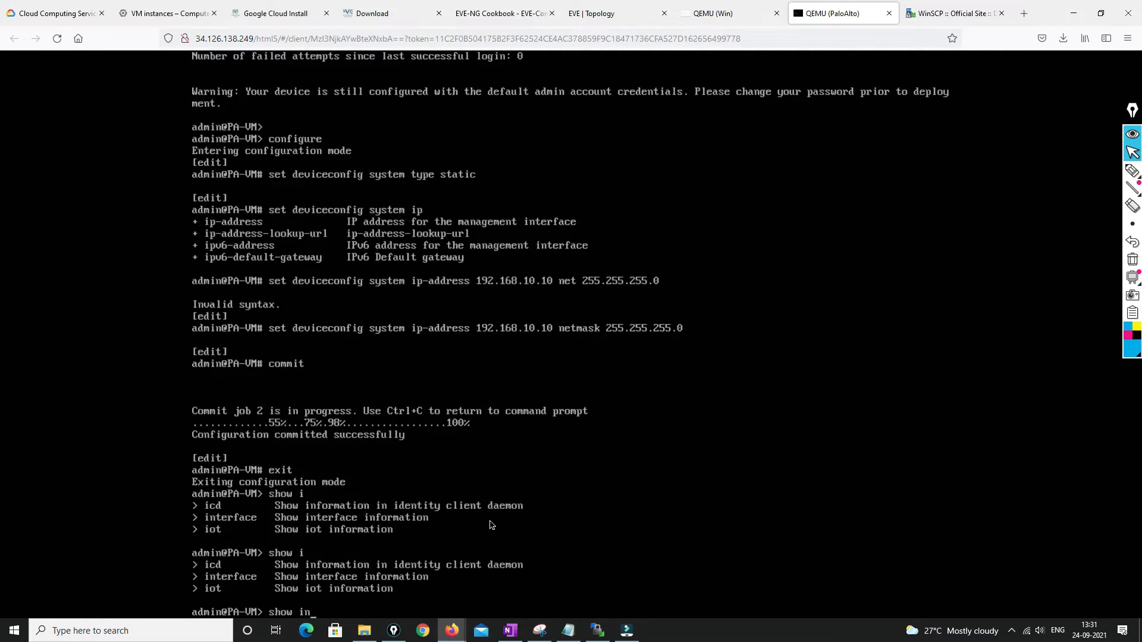
pyautogui.press('Tab')
pyautogui.write('m')
pyautogui.press('Tab')
pyautogui.press('Return')
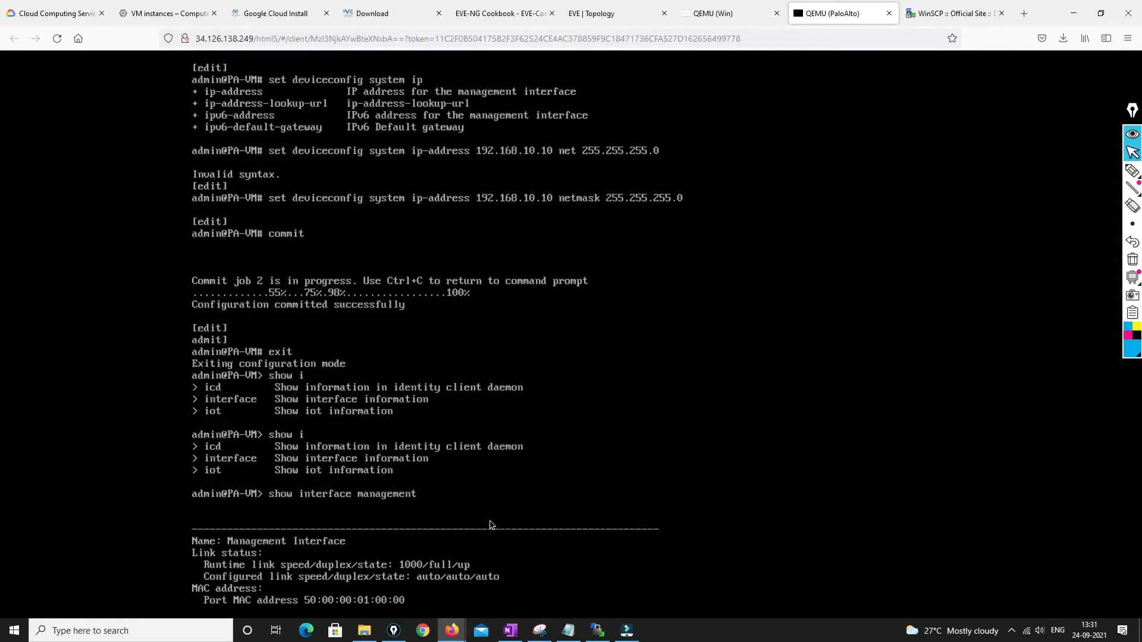
pyautogui.click(709, 13)
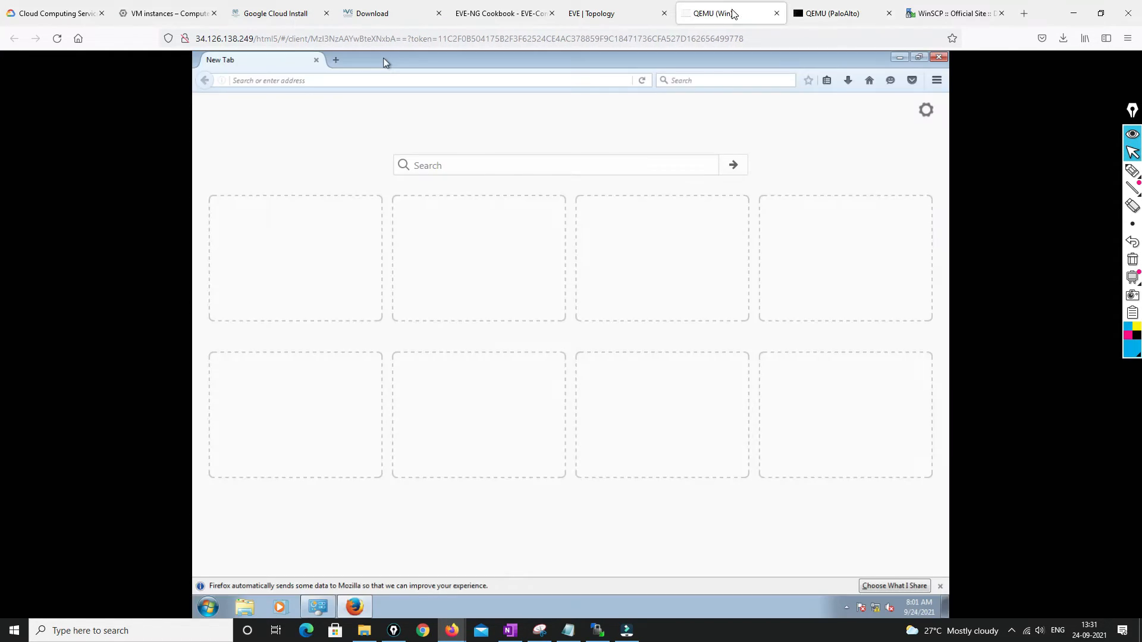
pyautogui.click(316, 80)
pyautogui.write('https:')
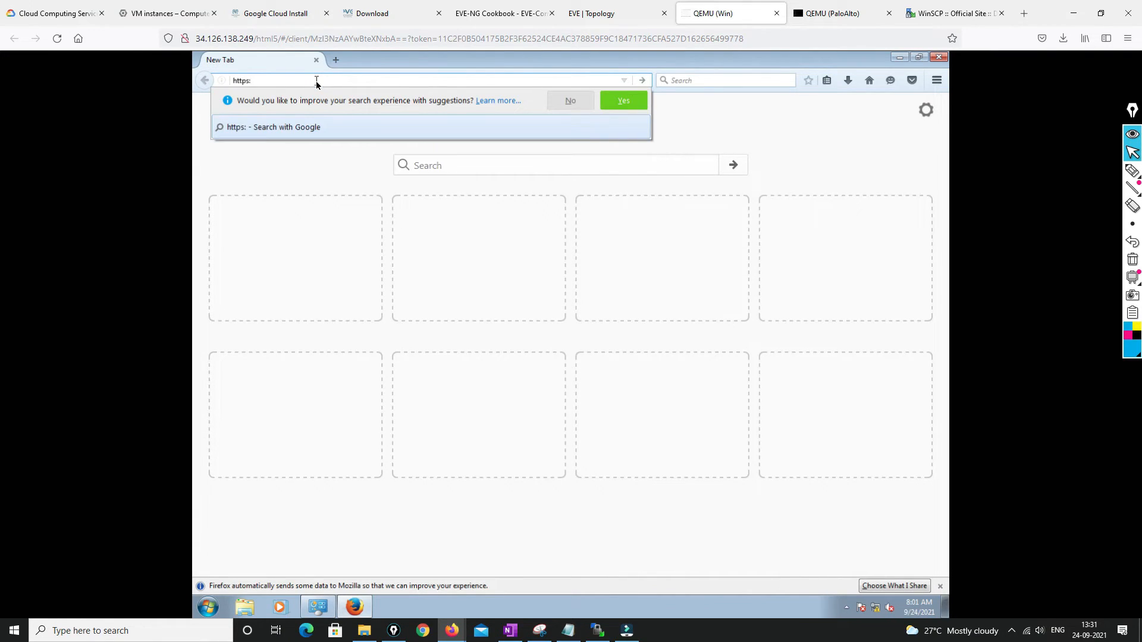
pyautogui.write('//192.168.10.10')
pyautogui.press('Return')
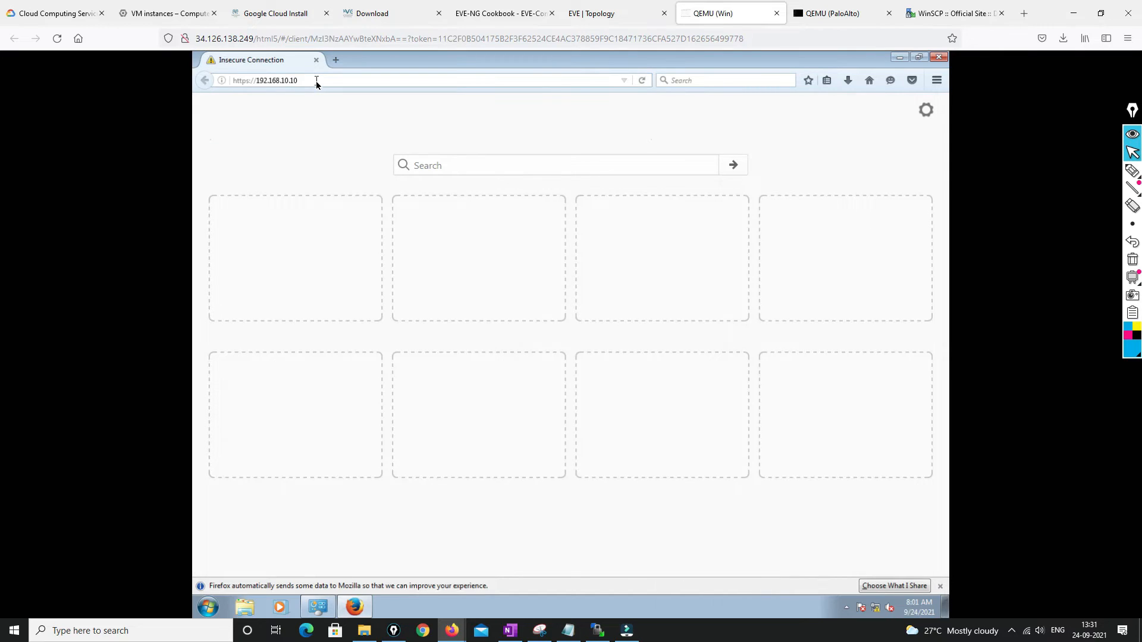
pyautogui.click(658, 321)
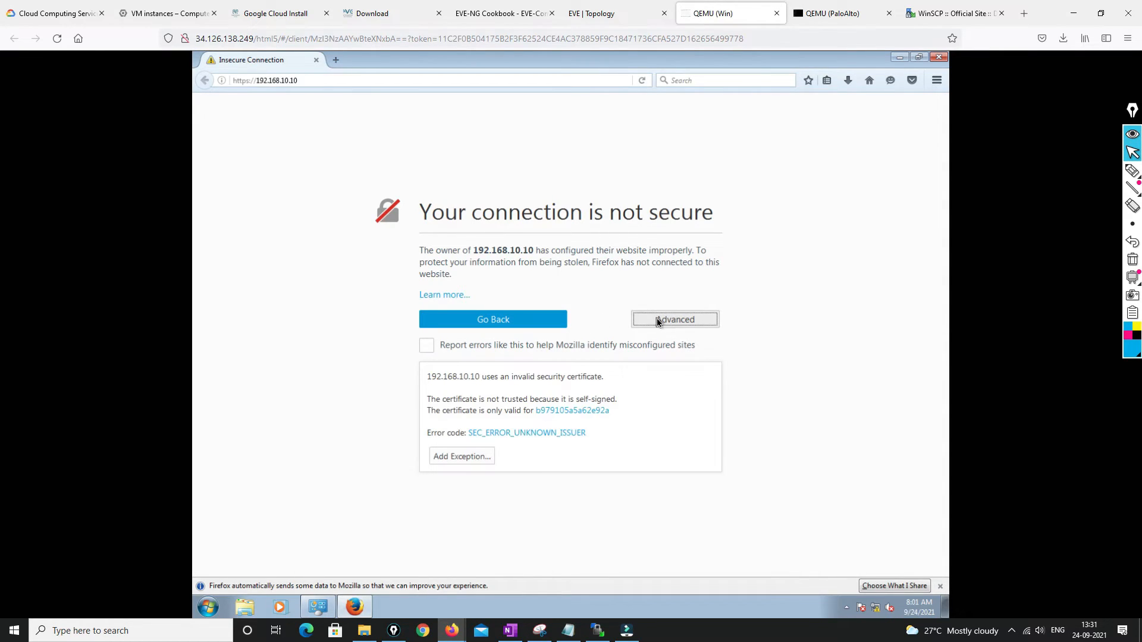
pyautogui.click(471, 460)
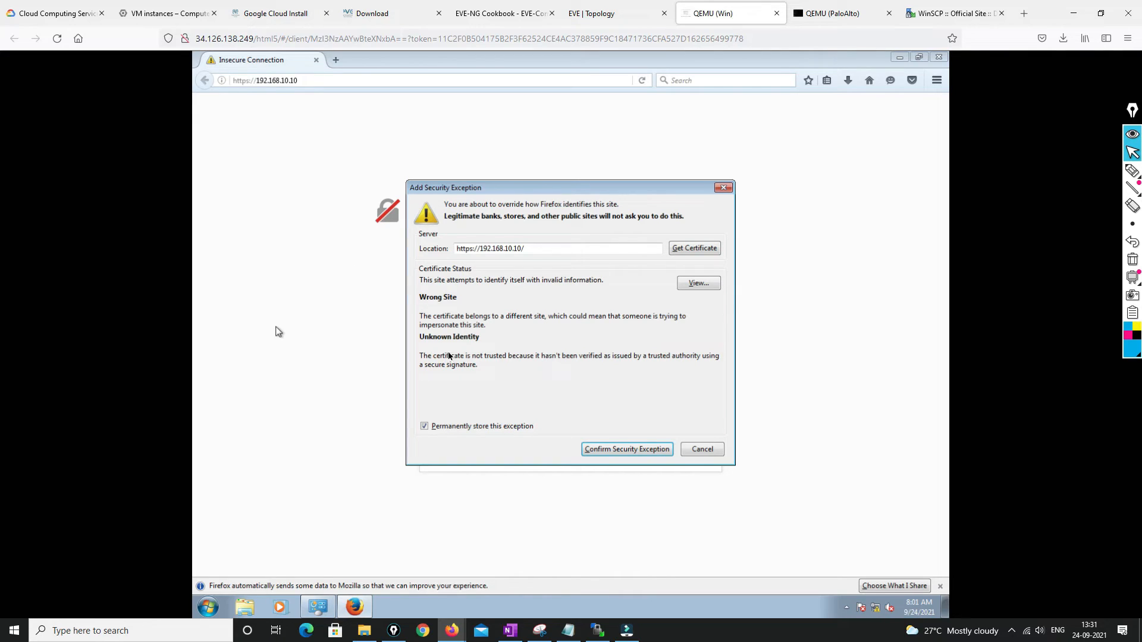
pyautogui.click(640, 451)
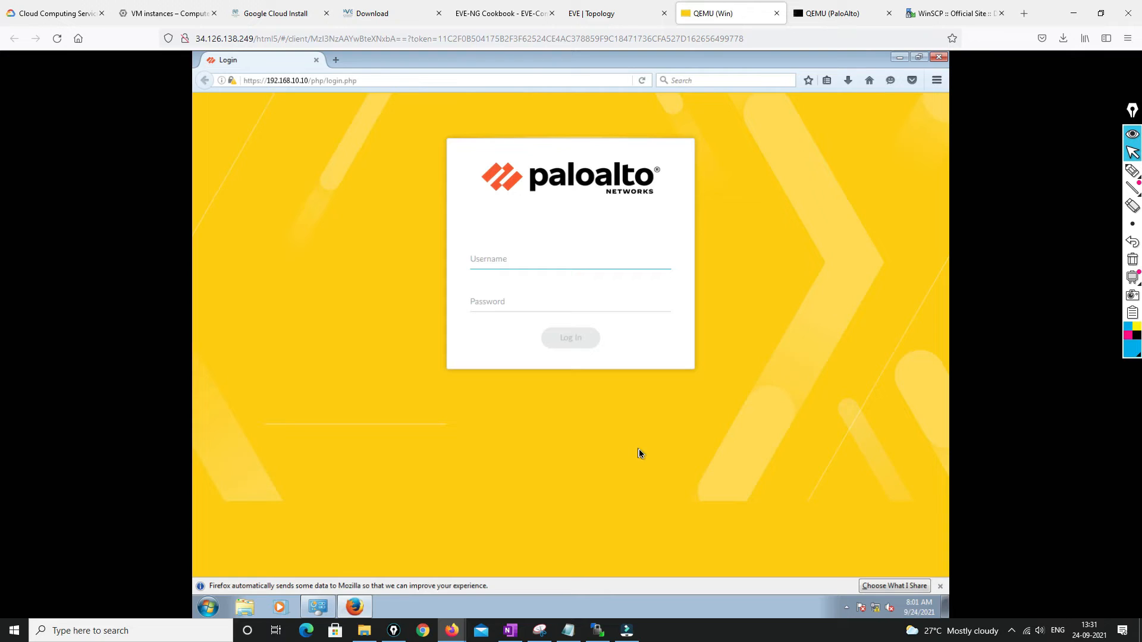
# Log in to the PAN-OS web UI as admin with the account password
pyautogui.write('admin')
pyautogui.press('Tab')
pyautogui.write('**********')
pyautogui.press('Return')
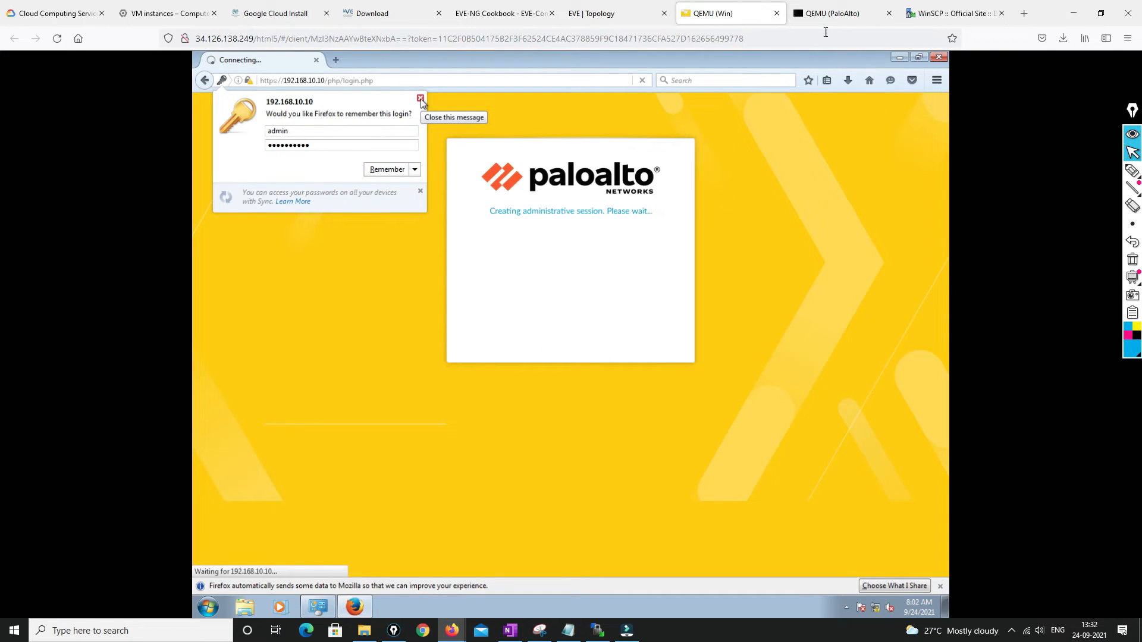
pyautogui.click(827, 13)
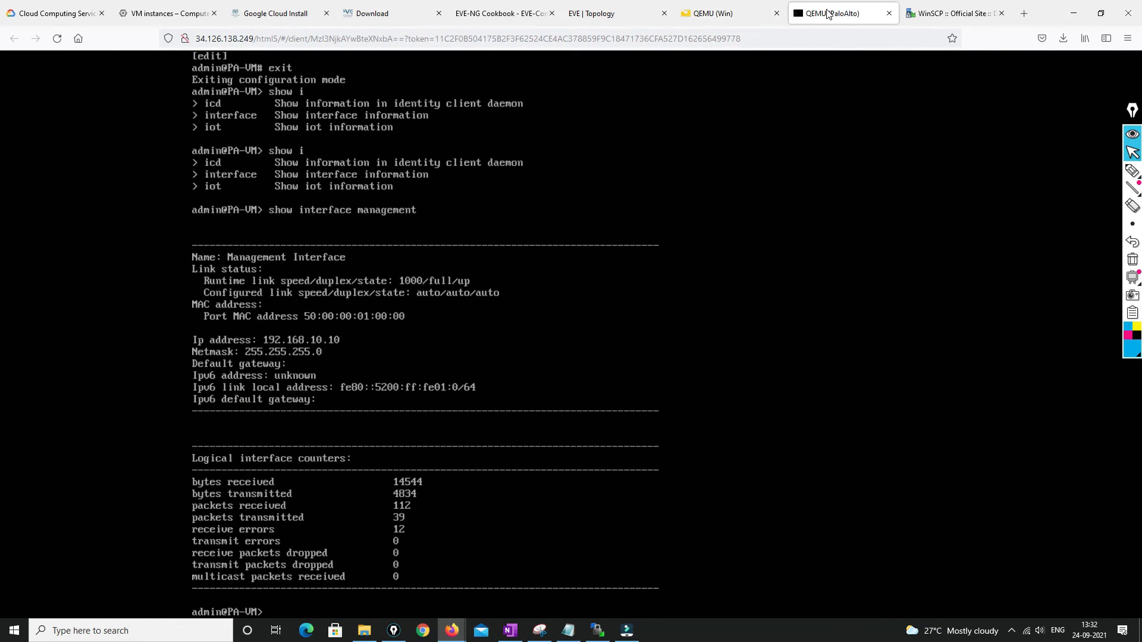
pyautogui.click(714, 13)
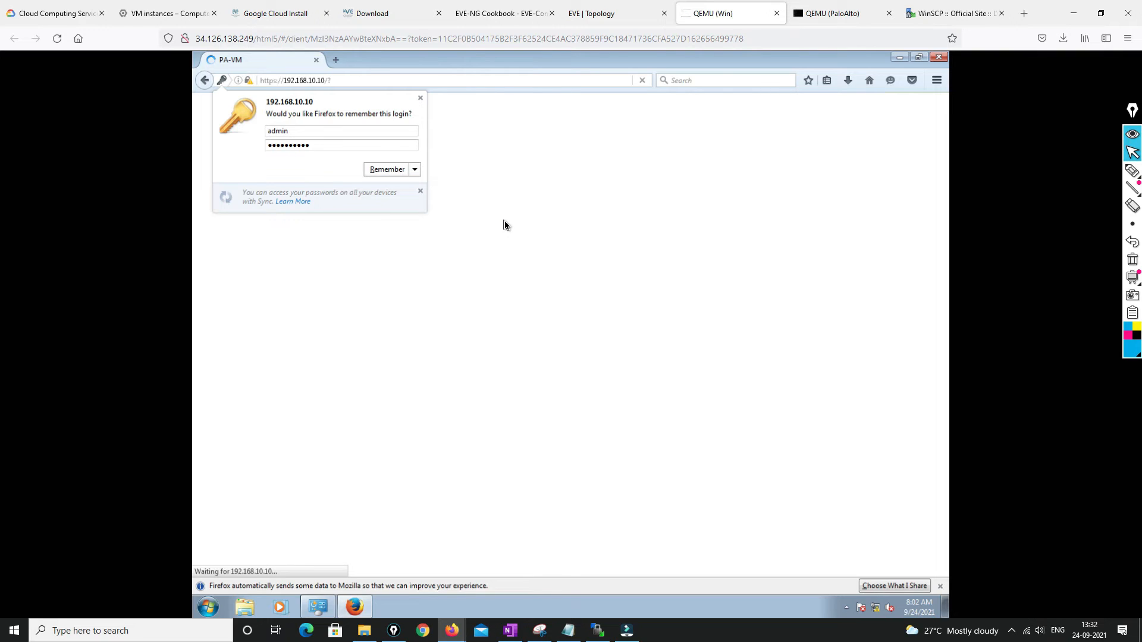
# In the EVE-NG Cookbook PDF, select the gcloud nested-image command on page 46
pyautogui.click(264, 13)
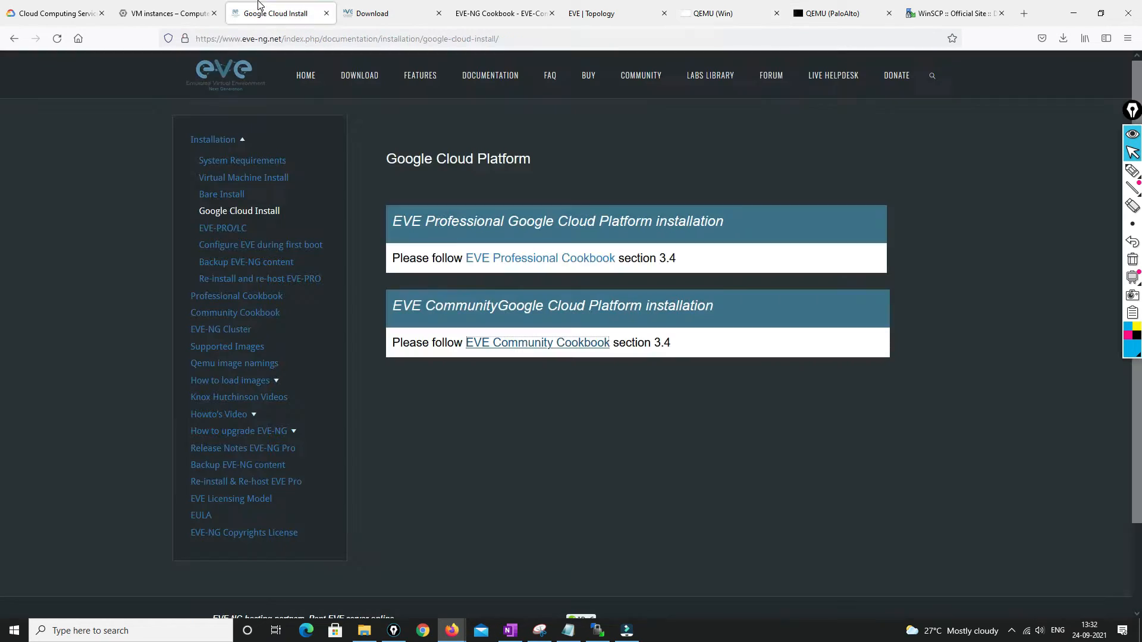
pyautogui.click(494, 11)
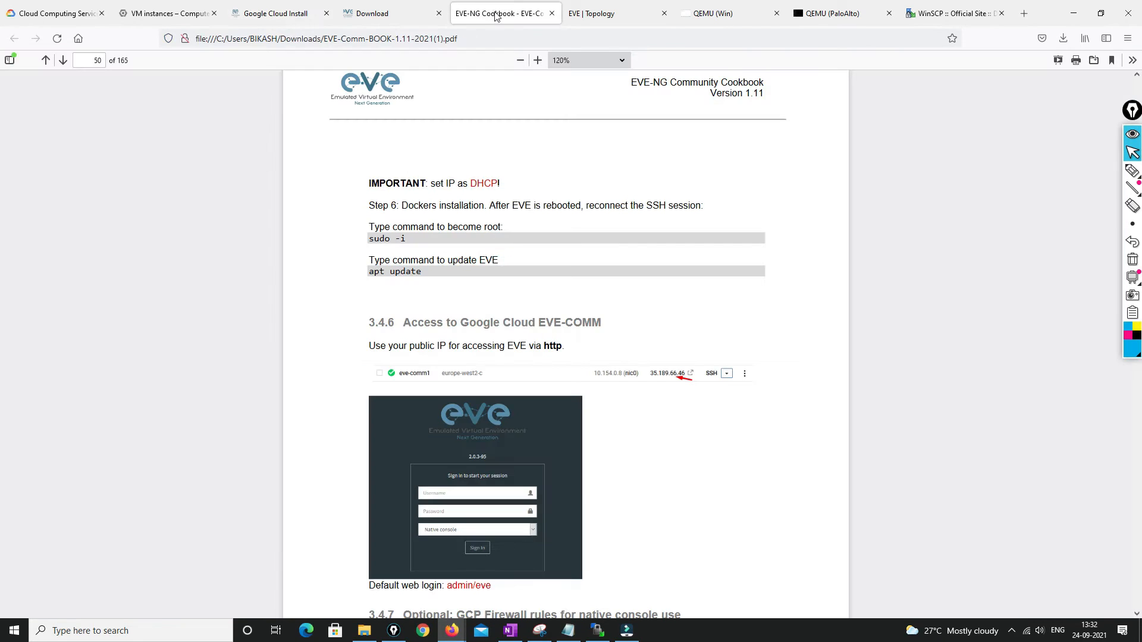
pyautogui.scroll(5, 538, 349)
pyautogui.scroll(20, 540, 349)
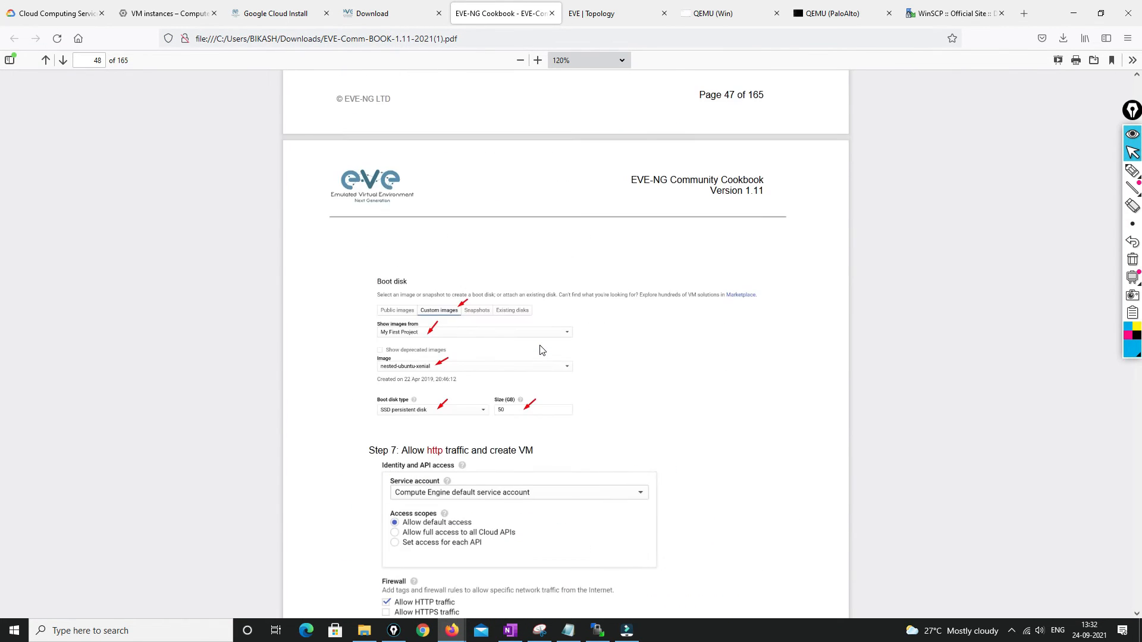
pyautogui.scroll(5, 540, 350)
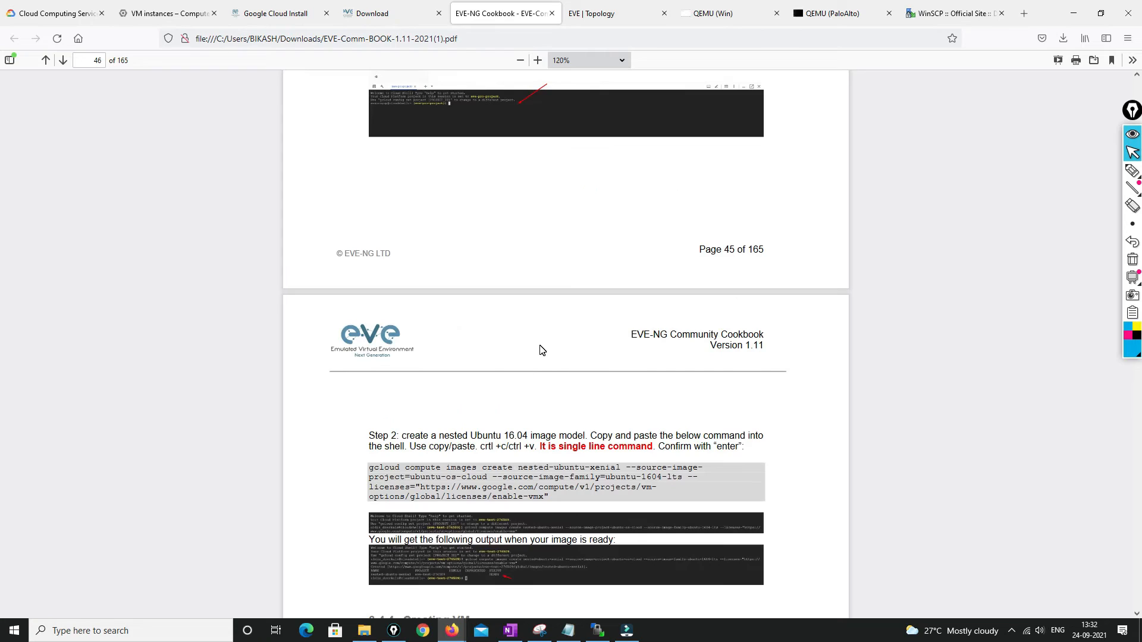
pyautogui.moveTo(369, 469)
pyautogui.mouseDown()
pyautogui.moveTo(654, 488)
pyautogui.moveTo(548, 498)
pyautogui.moveTo(371, 469)
pyautogui.mouseUp()
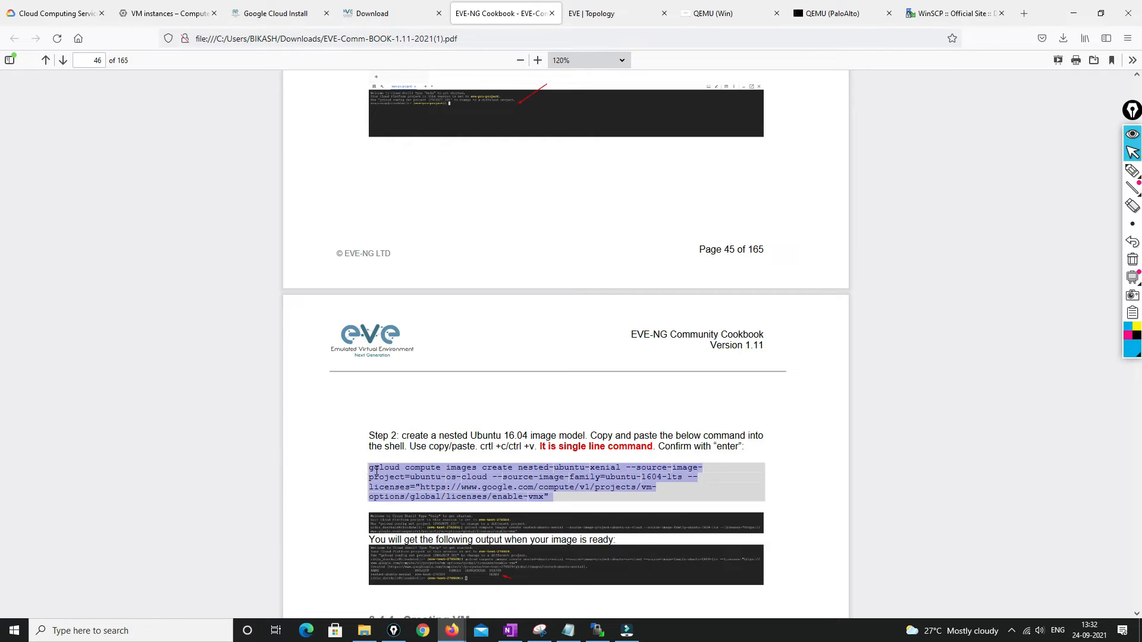
pyautogui.click(371, 469)
pyautogui.moveTo(370, 469); pyautogui.dragTo(571, 511)
pyautogui.scroll(-7, 595, 374)
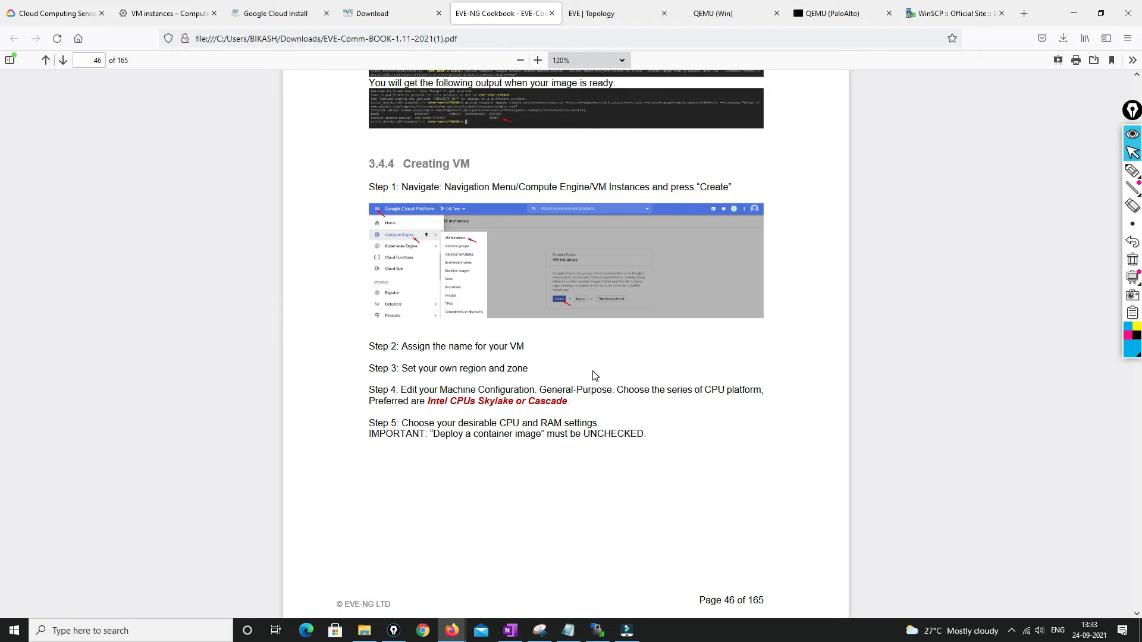
pyautogui.click(758, 18)
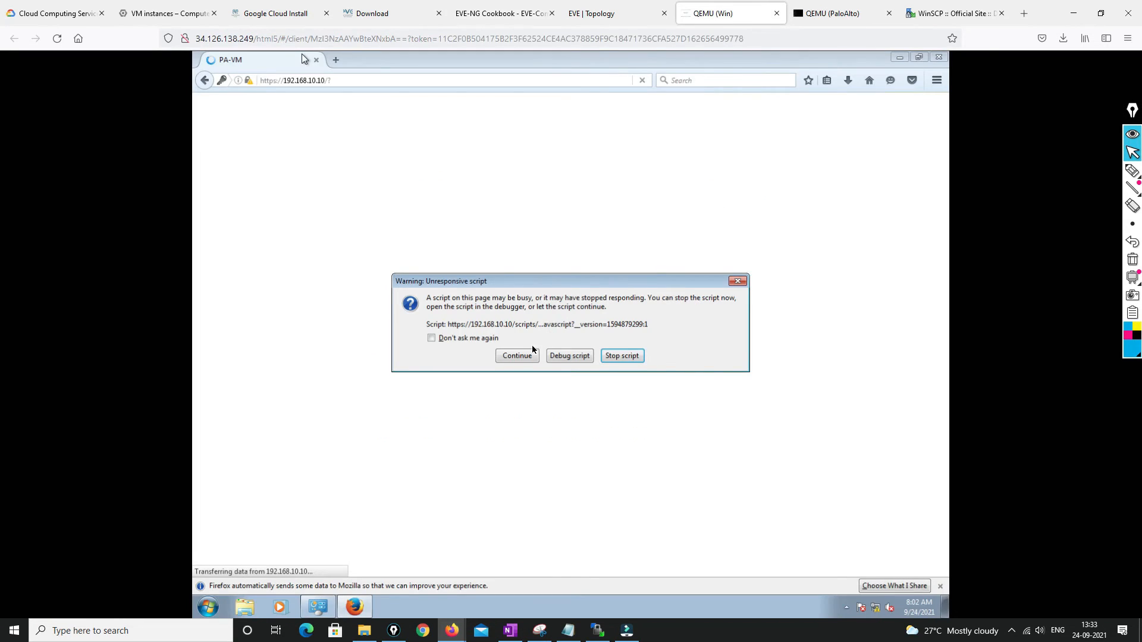
# Let the unresponsive PAN-OS page script continue, then view the EVE lab topology
pyautogui.click(517, 357)
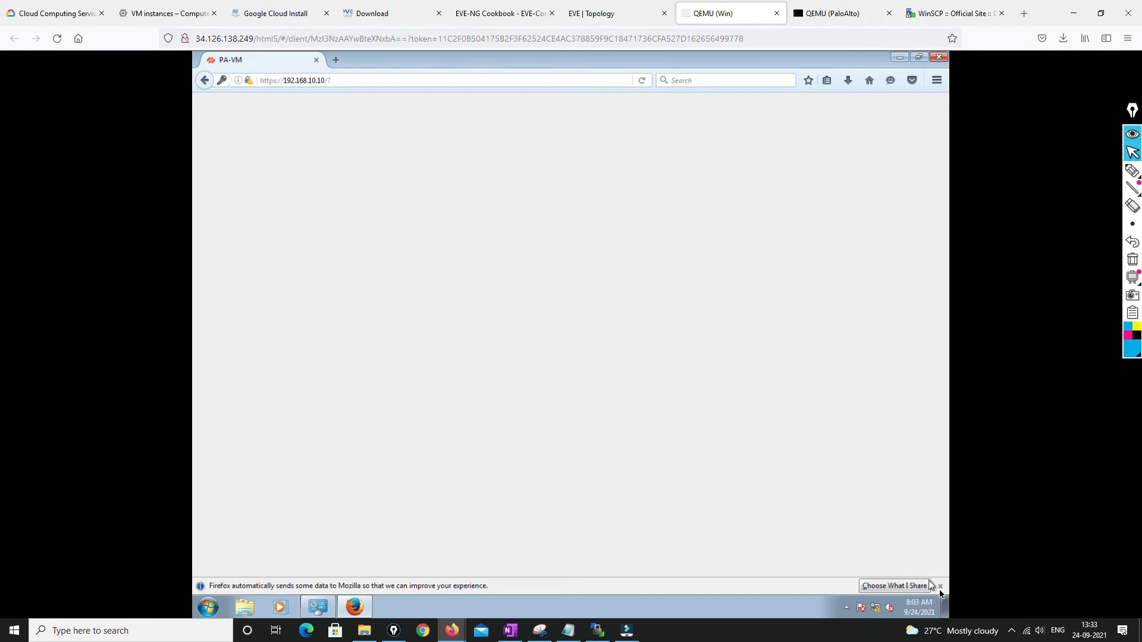
pyautogui.click(622, 17)
pyautogui.click(720, 18)
pyautogui.click(585, 6)
# Review EVE server status: 22% CPU, 20% memory, two QEMU nodes running
pyautogui.moveTo(35, 264)
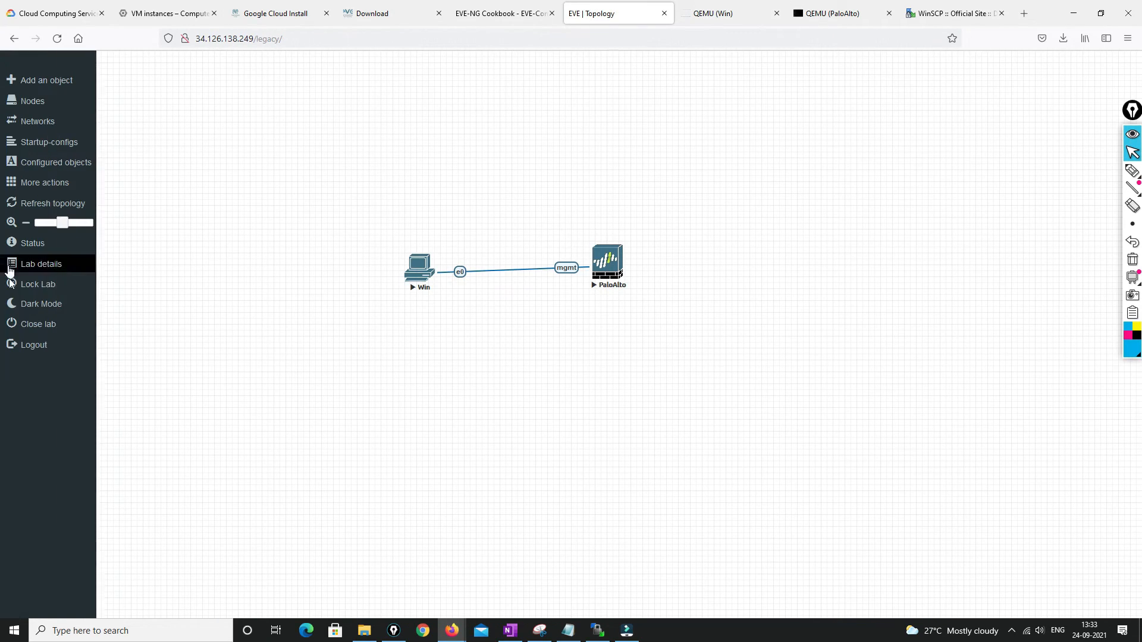
pyautogui.click(31, 246)
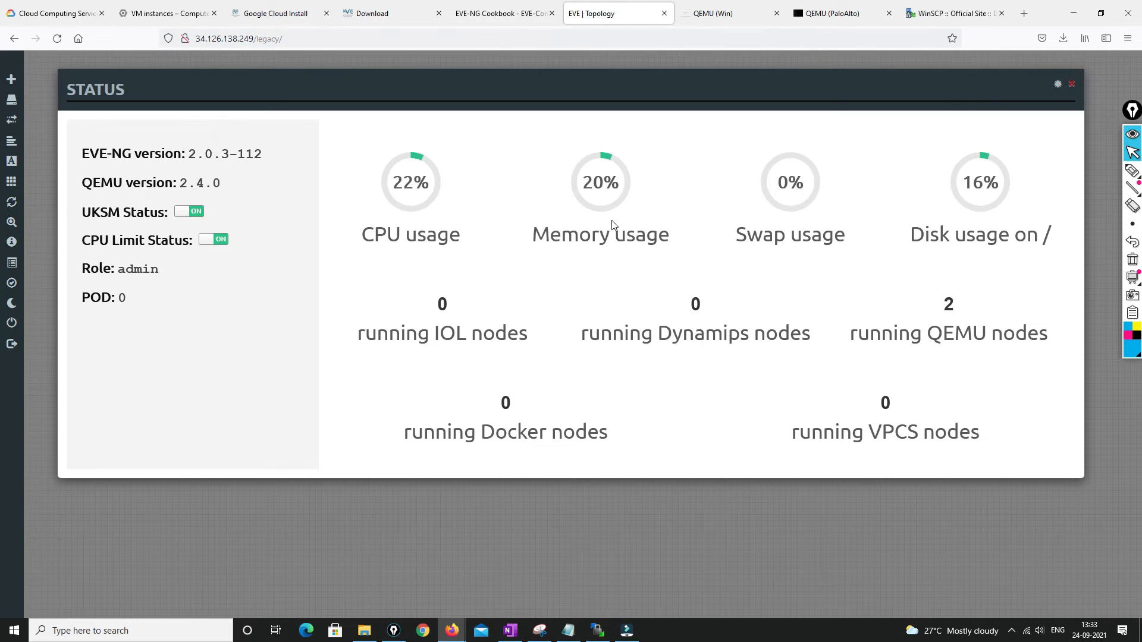
pyautogui.click(1072, 85)
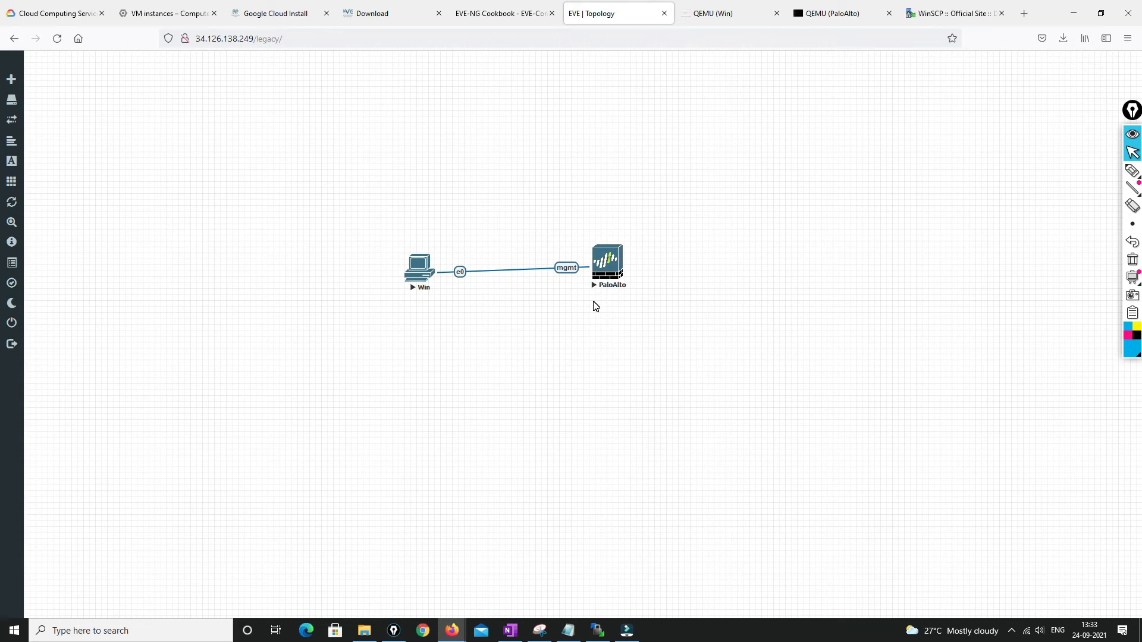
pyautogui.click(833, 19)
pyautogui.click(731, 19)
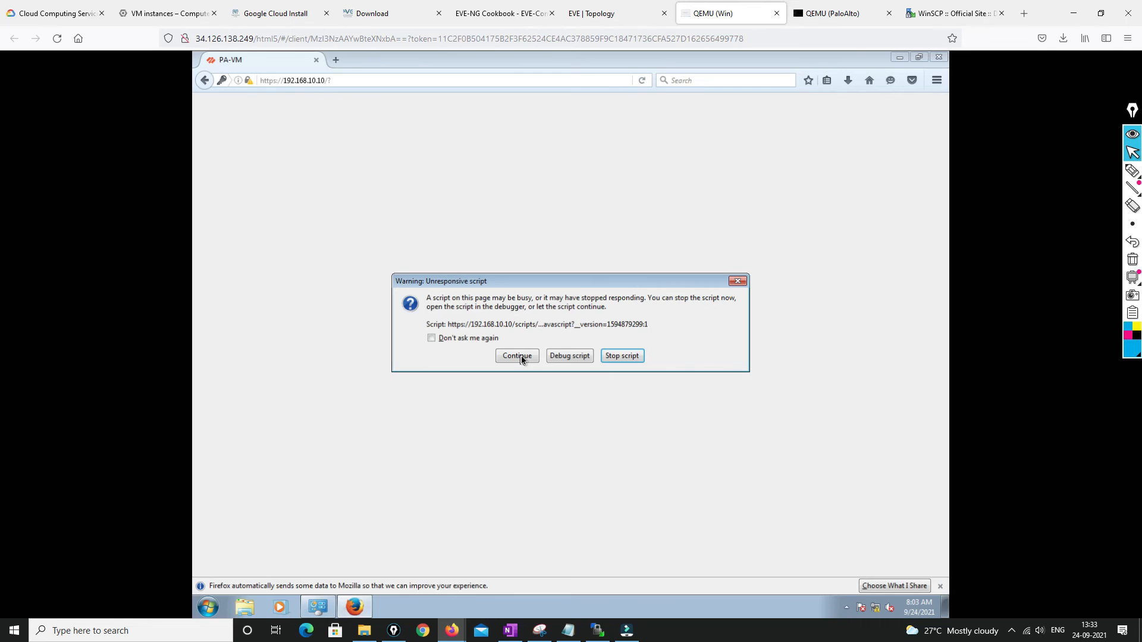
# Let the page script continue, close the PAN-OS 10.0 welcome, and postpone telemetry collection
pyautogui.click(516, 356)
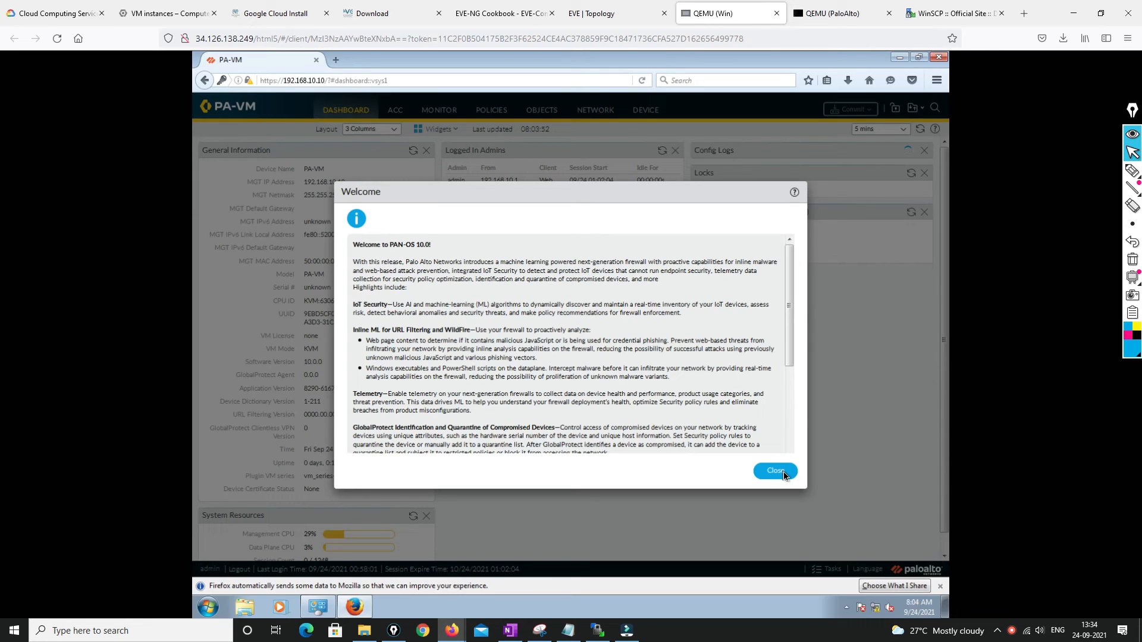
pyautogui.click(776, 471)
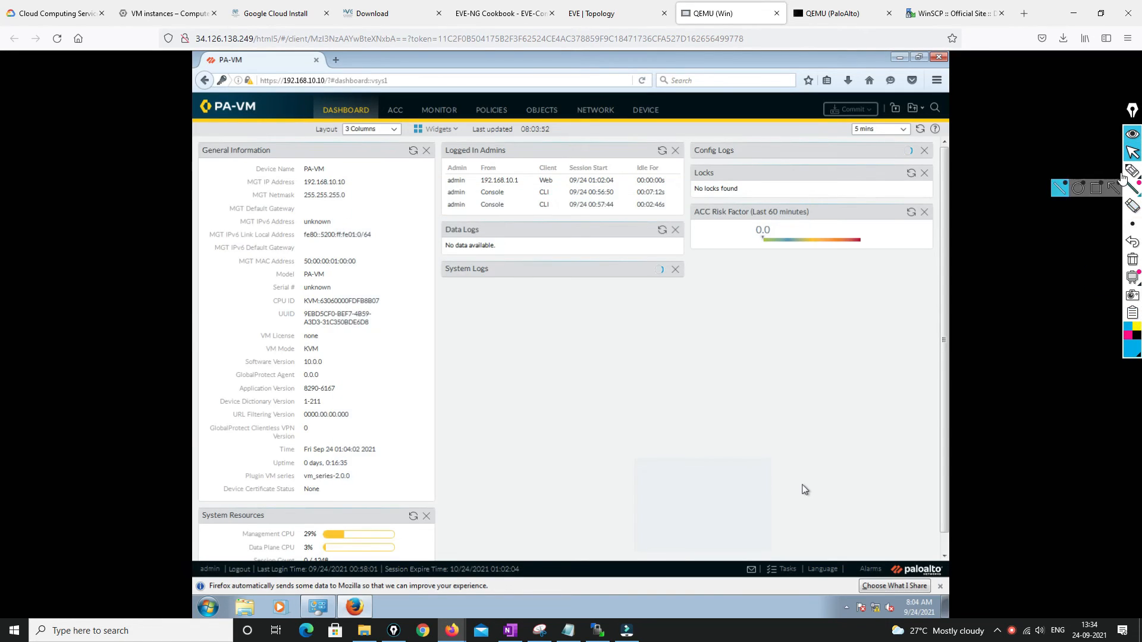
pyautogui.click(1130, 172)
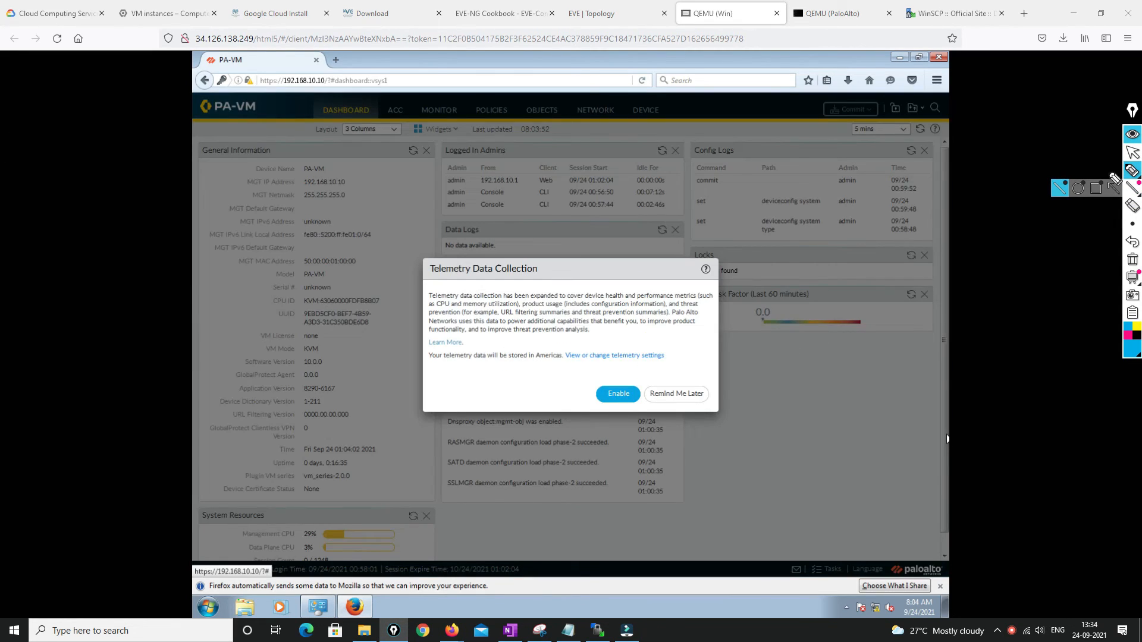
pyautogui.click(1133, 152)
pyautogui.click(681, 393)
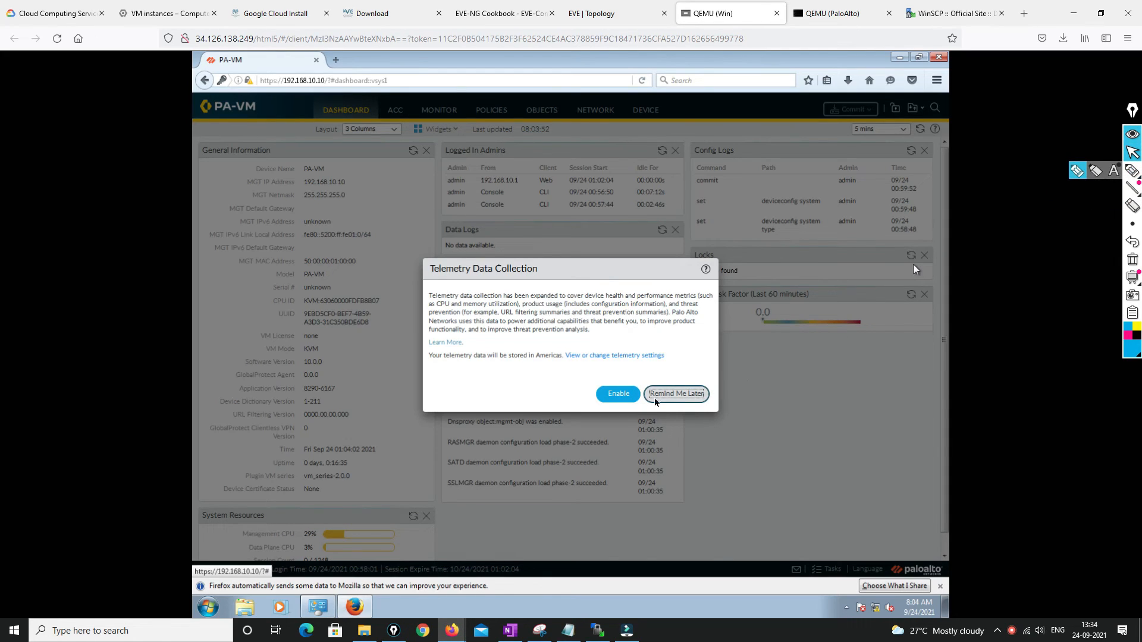
pyautogui.click(670, 395)
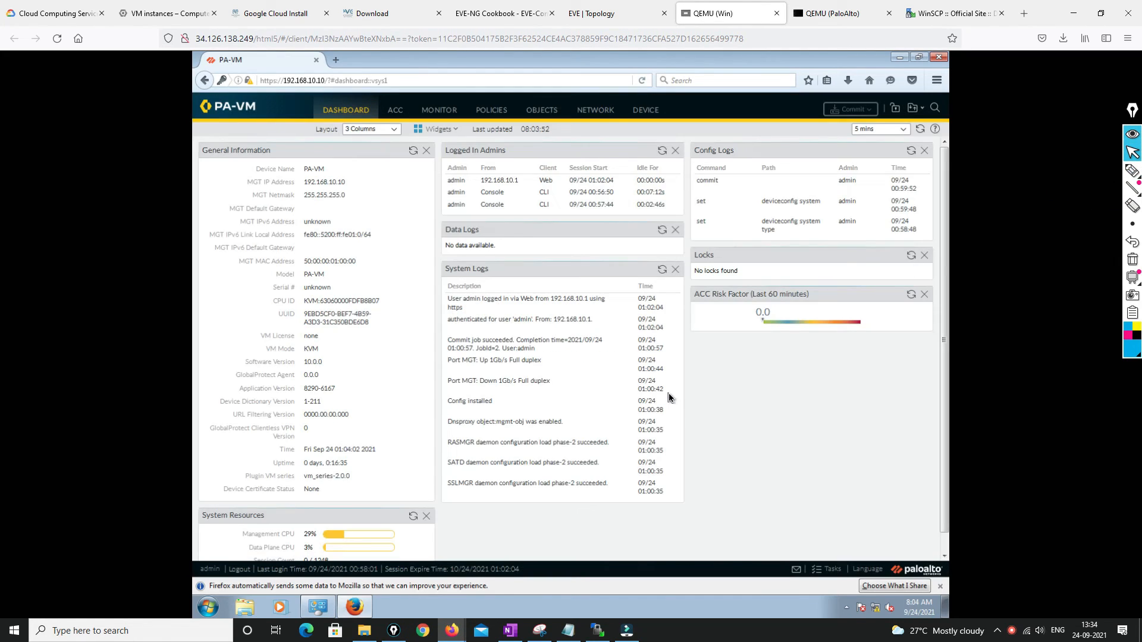
pyautogui.click(1132, 171)
pyautogui.moveTo(715, 380); pyautogui.dragTo(723, 410)
pyautogui.moveTo(730, 383); pyautogui.dragTo(743, 392)
pyautogui.moveTo(721, 453)
pyautogui.mouseDown()
pyautogui.moveTo(713, 438)
pyautogui.moveTo(889, 326)
pyautogui.mouseUp()
pyautogui.moveTo(799, 398); pyautogui.dragTo(805, 410)
pyautogui.moveTo(746, 496); pyautogui.dragTo(907, 359)
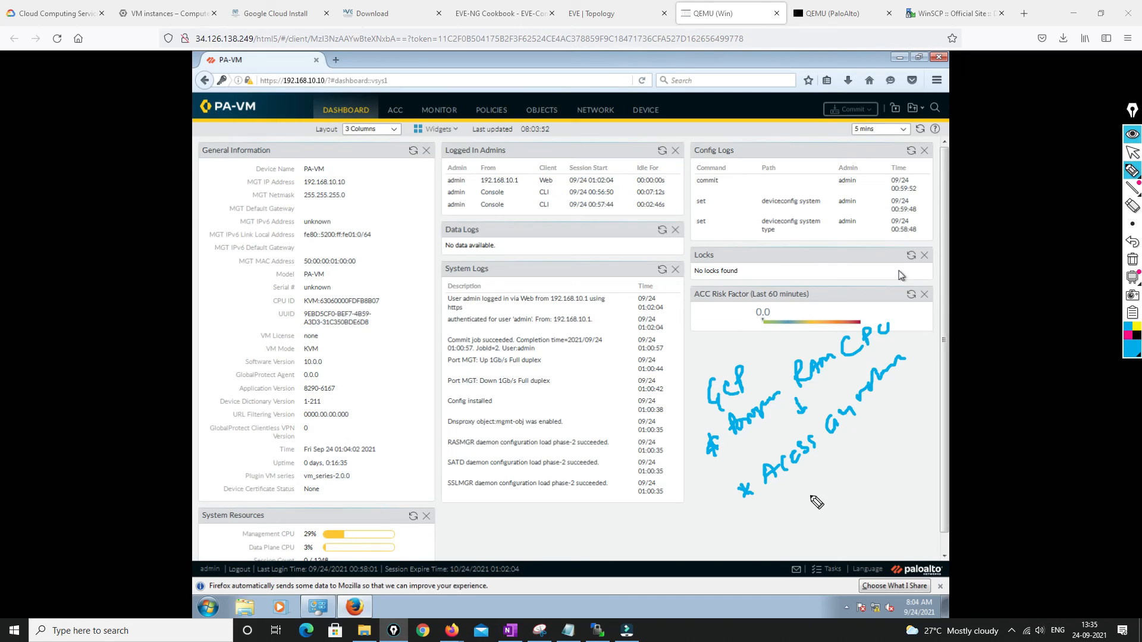
pyautogui.moveTo(611, 515)
pyautogui.mouseDown()
pyautogui.moveTo(629, 531)
pyautogui.moveTo(675, 518)
pyautogui.moveTo(630, 561)
pyautogui.moveTo(639, 560)
pyautogui.mouseUp()
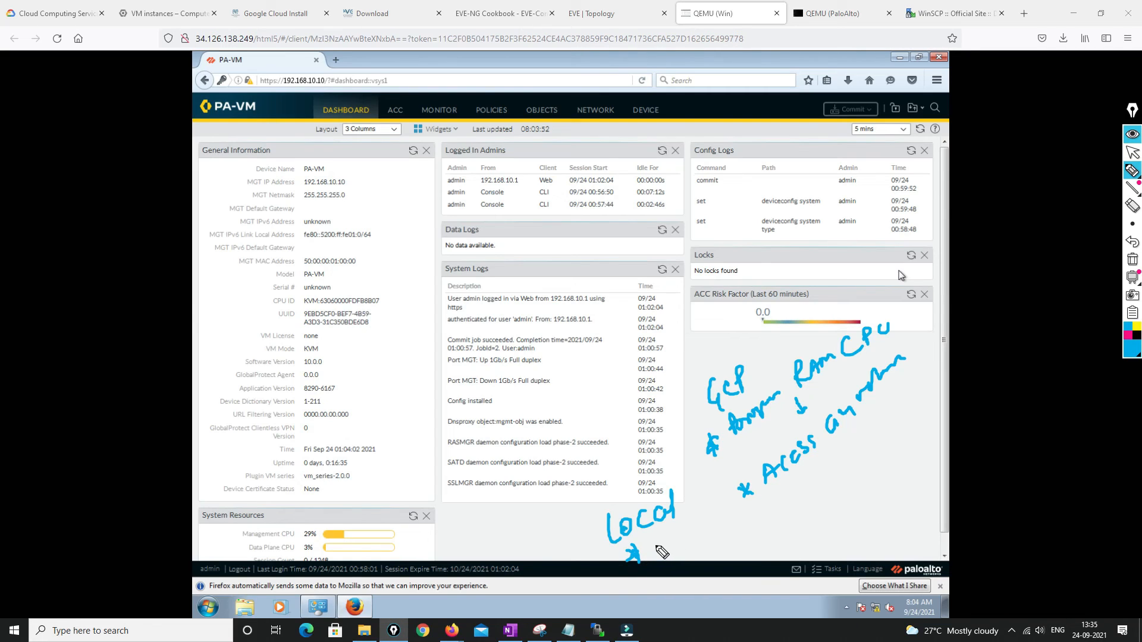
pyautogui.moveTo(654, 541); pyautogui.dragTo(693, 535)
pyautogui.moveTo(700, 521); pyautogui.dragTo(752, 523)
pyautogui.moveTo(741, 516)
pyautogui.mouseDown()
pyautogui.moveTo(741, 529)
pyautogui.moveTo(800, 521)
pyautogui.moveTo(838, 511)
pyautogui.moveTo(831, 503)
pyautogui.mouseUp()
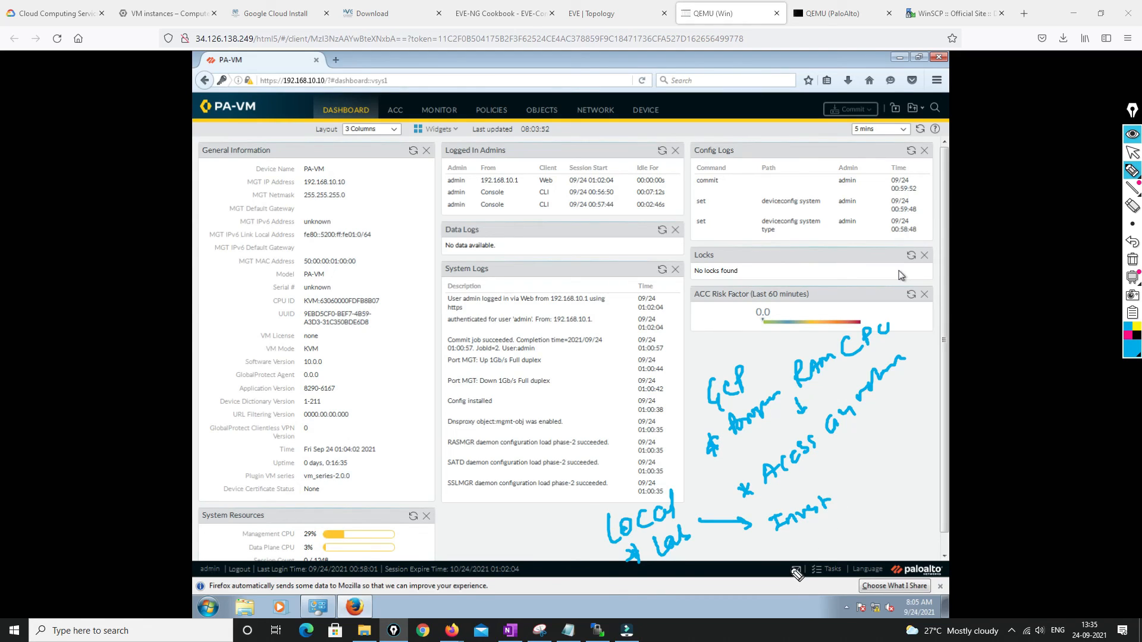
pyautogui.moveTo(751, 372)
pyautogui.mouseDown()
pyautogui.moveTo(865, 303)
pyautogui.moveTo(885, 314)
pyautogui.moveTo(919, 301)
pyautogui.moveTo(915, 335)
pyautogui.moveTo(920, 326)
pyautogui.mouseUp()
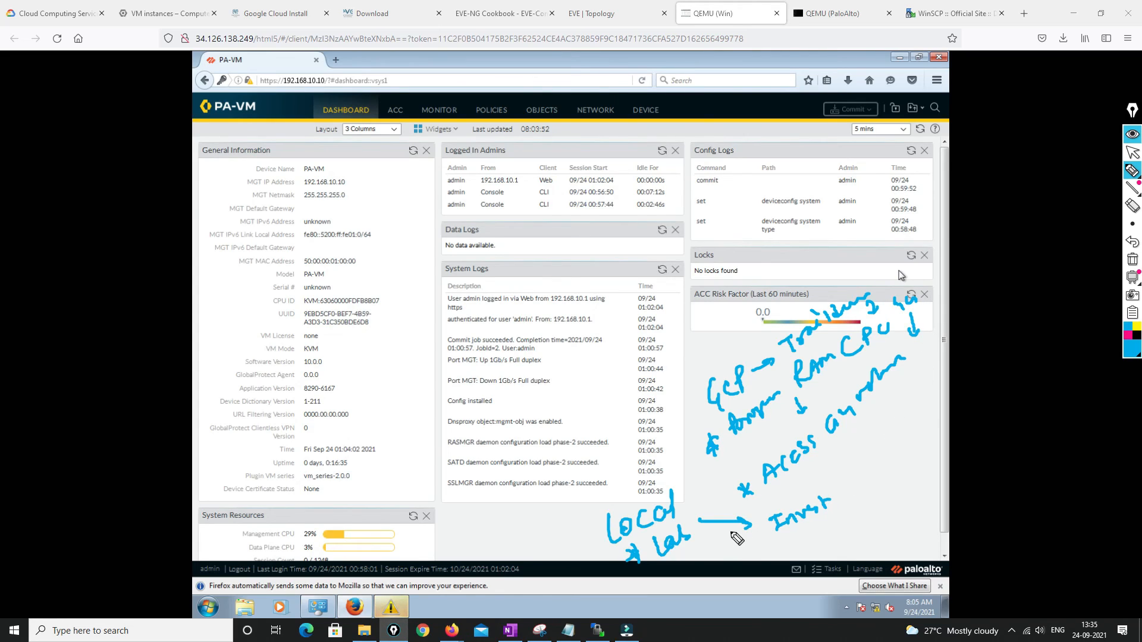
pyautogui.moveTo(816, 524)
pyautogui.mouseDown()
pyautogui.moveTo(830, 538)
pyautogui.moveTo(873, 502)
pyautogui.mouseUp()
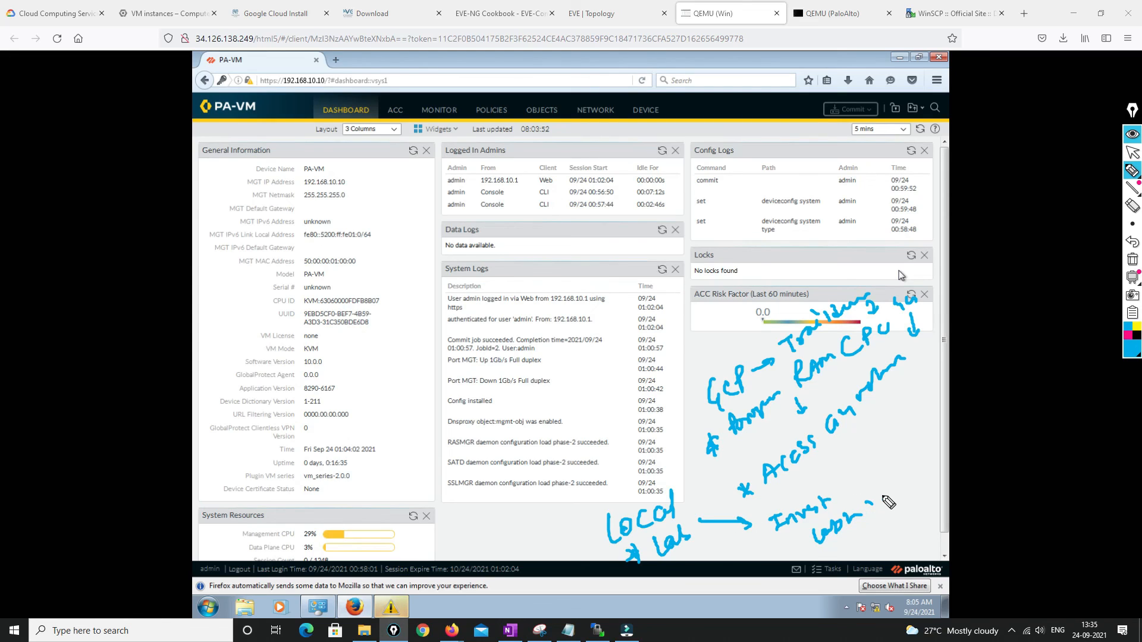